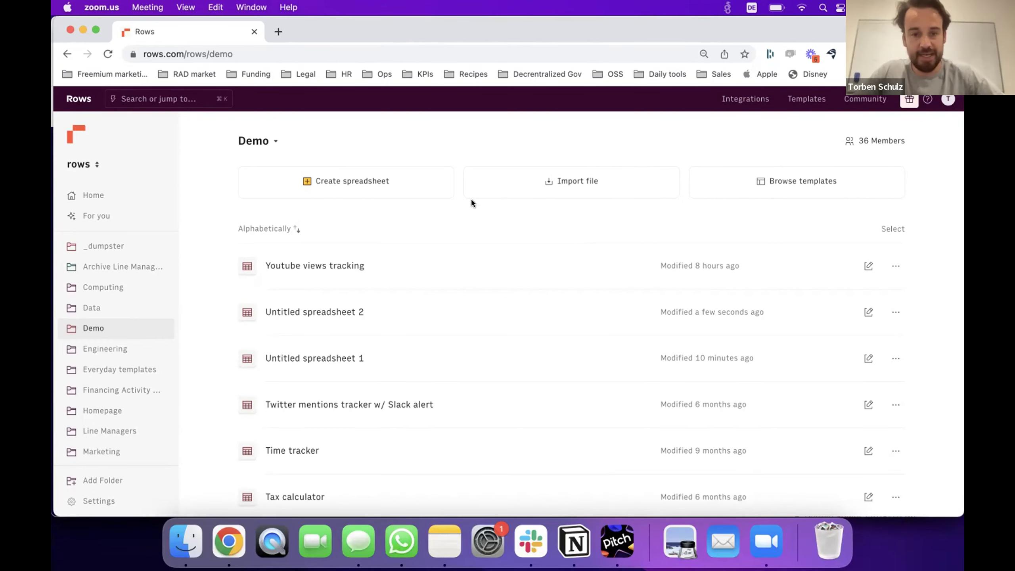
Create Untitled spreadsheet 3, then arrow around Table1 to show it adding and dropping rows and columns.
{"action": "left_click", "coordinate": [368, 182]}
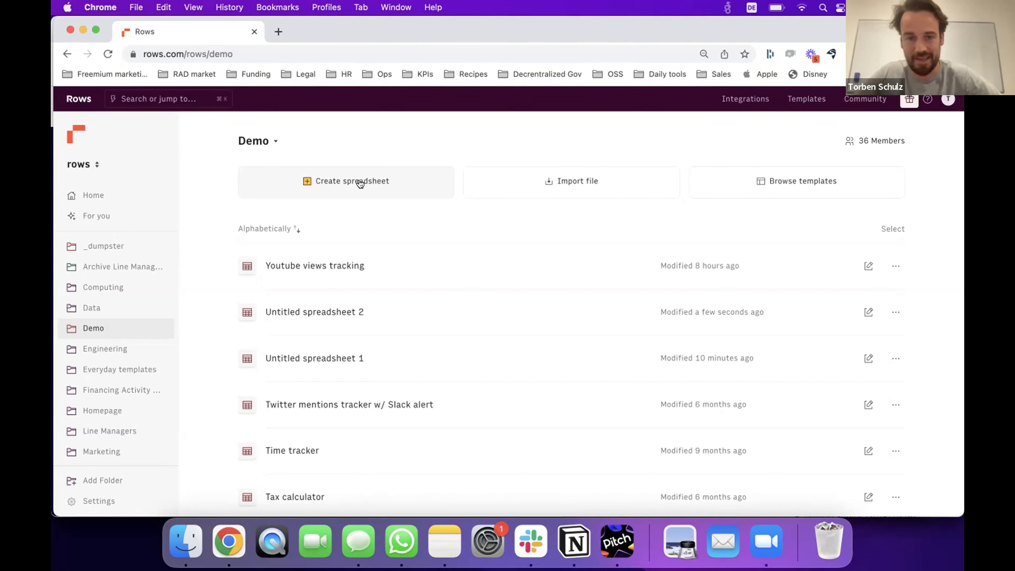
{"action": "left_click", "coordinate": [360, 182]}
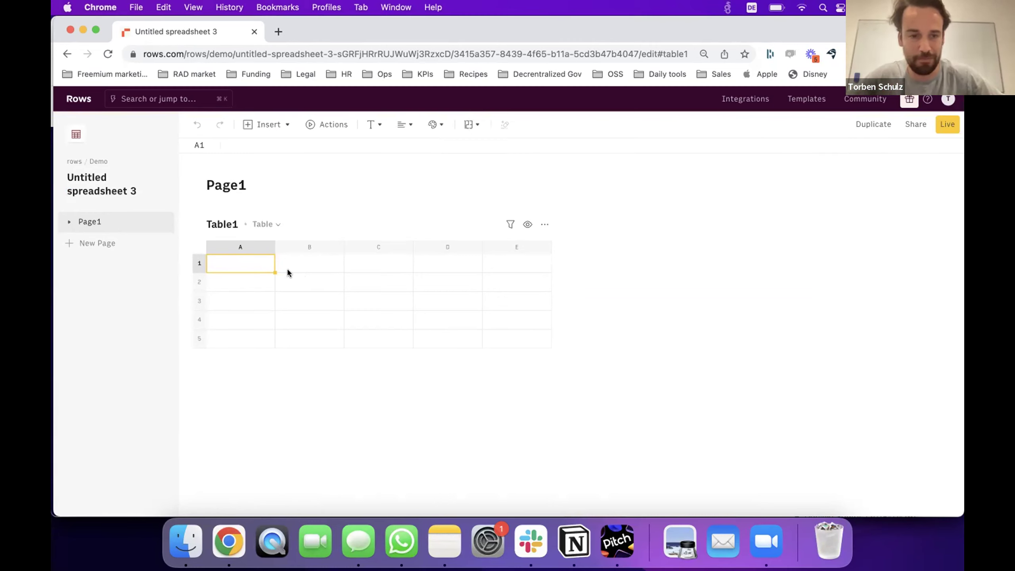
{"action": "key", "text": "Down"}
{"action": "key", "text": "Down"}
{"action": "key", "text": "Down"}
{"action": "key", "text": "Down"}
{"action": "key", "text": "Down"}
{"action": "key", "text": "Down"}
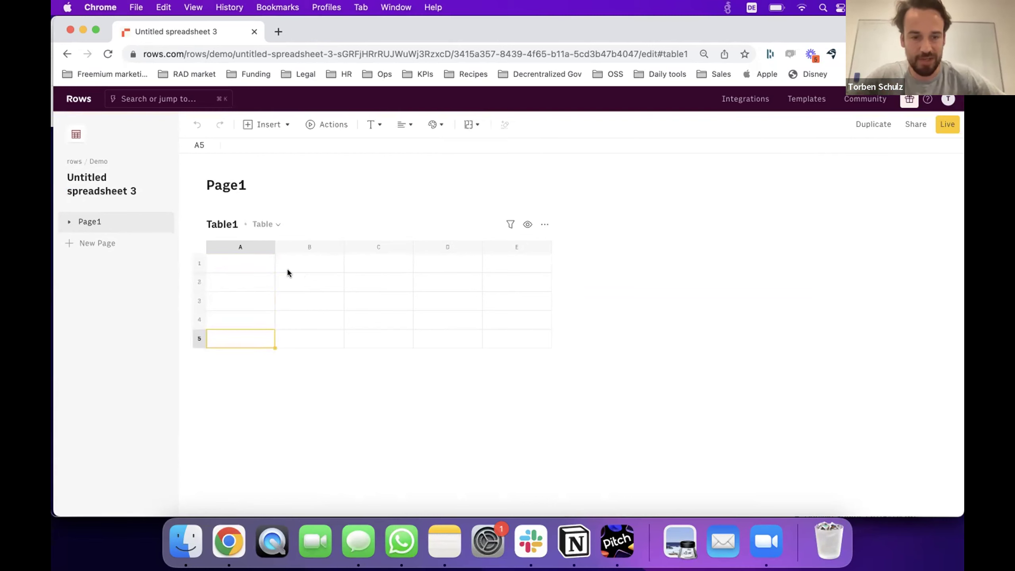
{"action": "key", "text": "Right"}
{"action": "key", "text": "Right"}
{"action": "key", "text": "Right"}
{"action": "key", "text": "Right"}
{"action": "key", "text": "Right"}
{"action": "key", "text": "Right"}
{"action": "key", "text": "Right"}
{"action": "key", "text": "Right"}
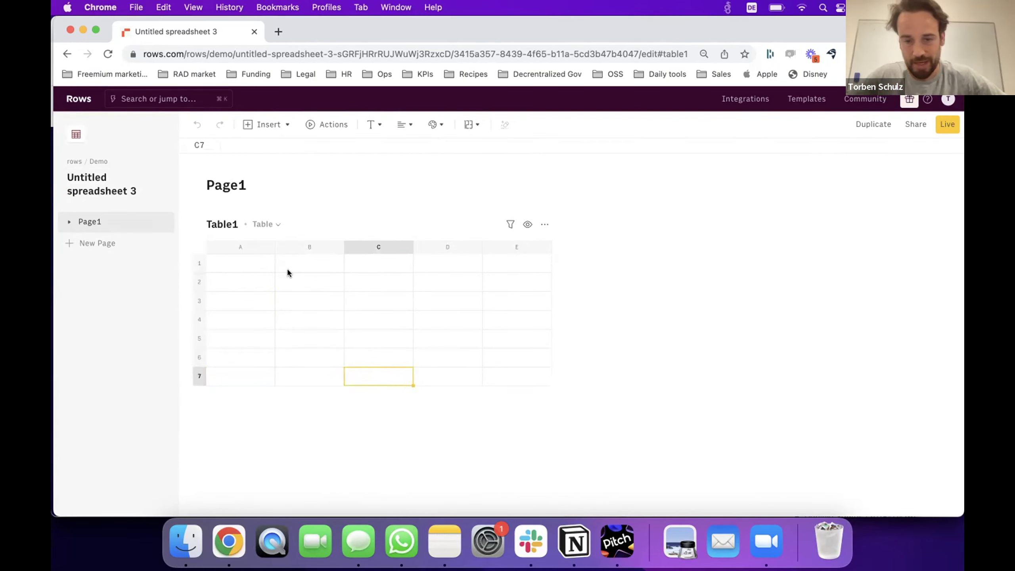
{"action": "key", "text": "Down"}
{"action": "key", "text": "Down"}
{"action": "key", "text": "Down"}
{"action": "key", "text": "Down"}
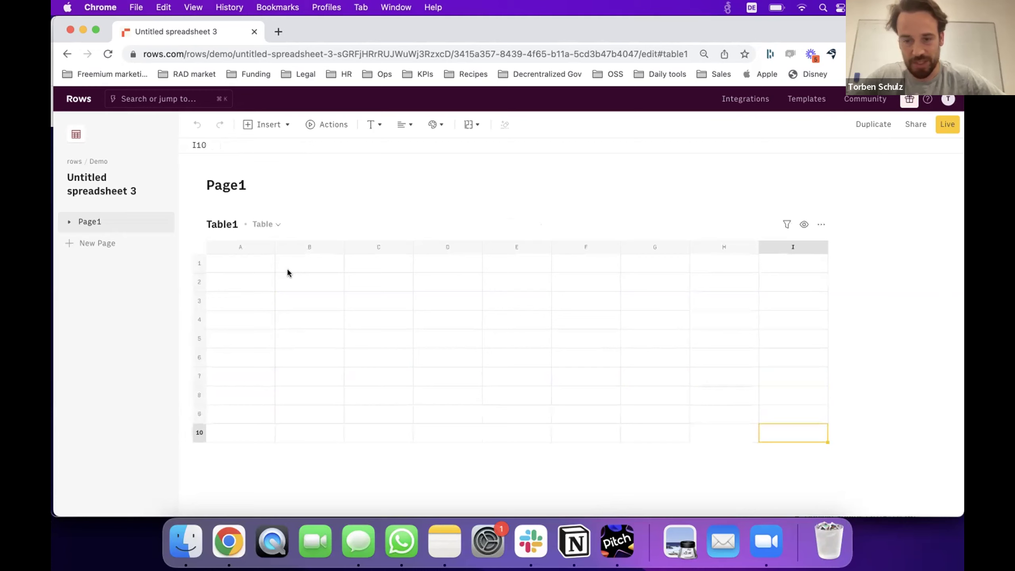
{"action": "key", "text": "Left"}
{"action": "key", "text": "Left"}
{"action": "key", "text": "Left"}
{"action": "key", "text": "Left"}
{"action": "key", "text": "Left"}
{"action": "key", "text": "Left"}
{"action": "key", "text": "Left"}
{"action": "key", "text": "Left"}
{"action": "key", "text": "Up"}
{"action": "key", "text": "Up"}
{"action": "key", "text": "Up"}
{"action": "key", "text": "Up"}
{"action": "key", "text": "Up"}
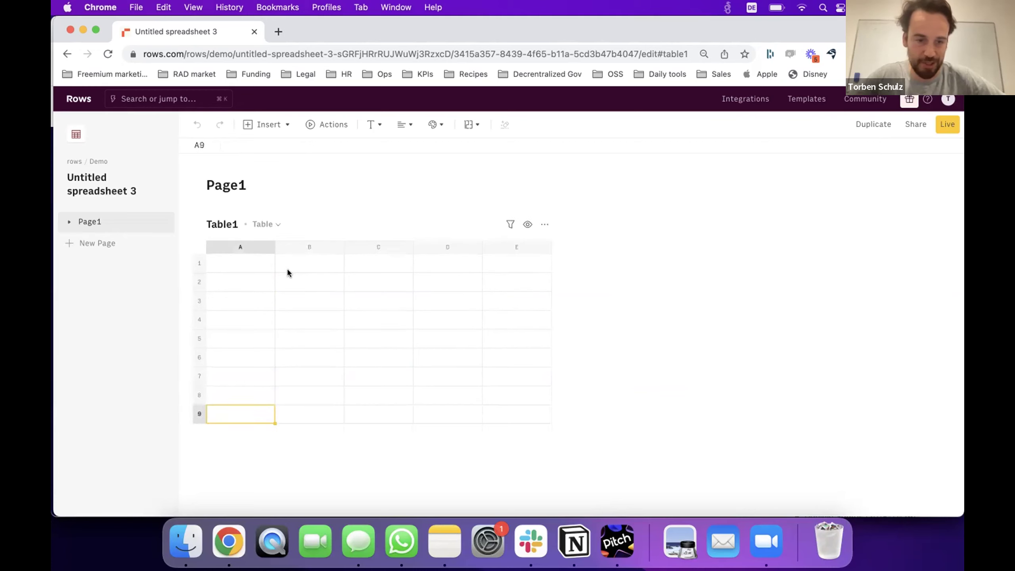
{"action": "key", "text": "Right"}
{"action": "key", "text": "Right"}
{"action": "key", "text": "Up"}
{"action": "key", "text": "Up"}
{"action": "key", "text": "Up"}
{"action": "key", "text": "Up"}
{"action": "key", "text": "Up"}
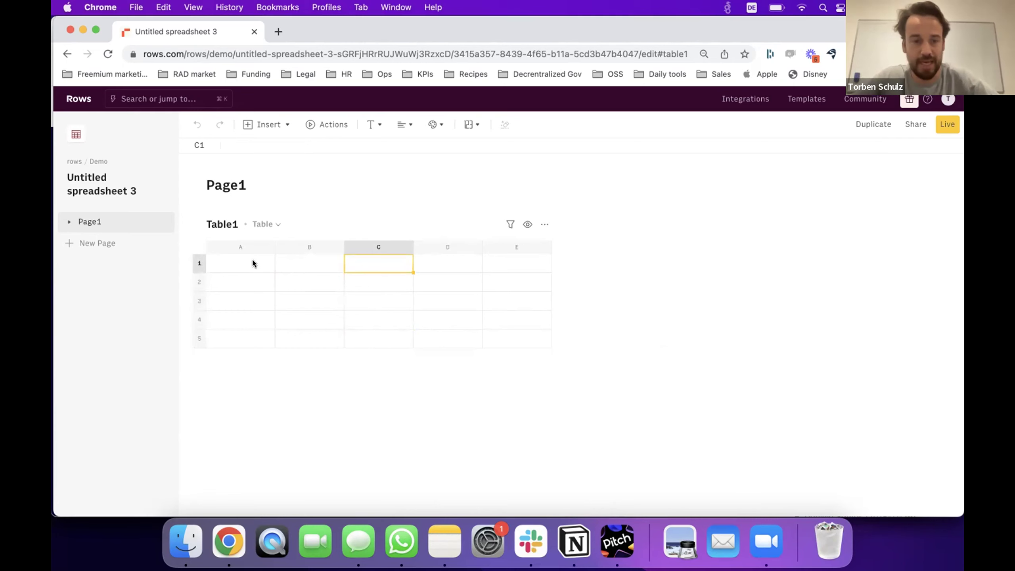
Add Table2 below Table1 and enter 1 in Table1 cell A1.
{"action": "left_click", "coordinate": [151, 222]}
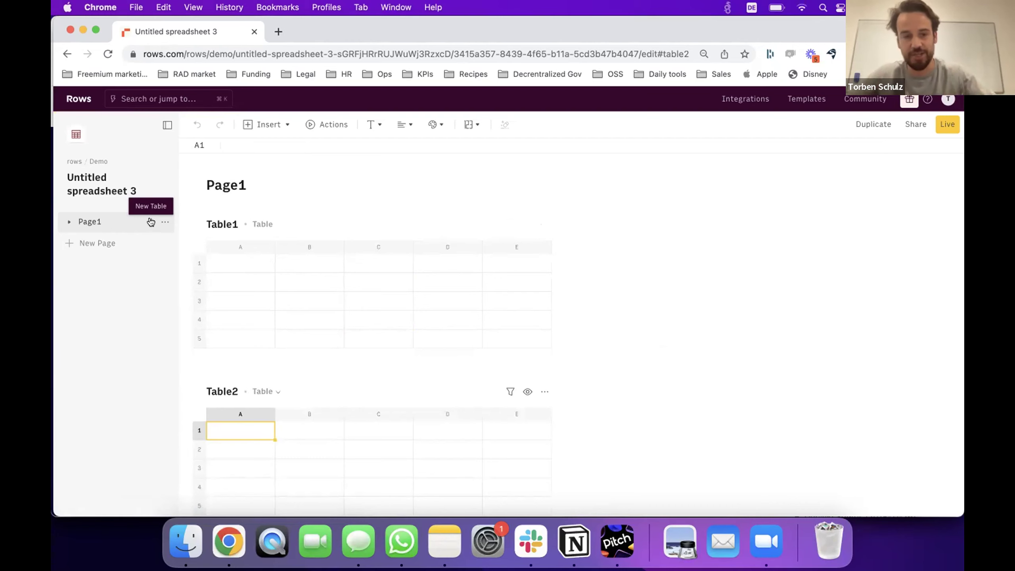
{"action": "left_click", "coordinate": [219, 267]}
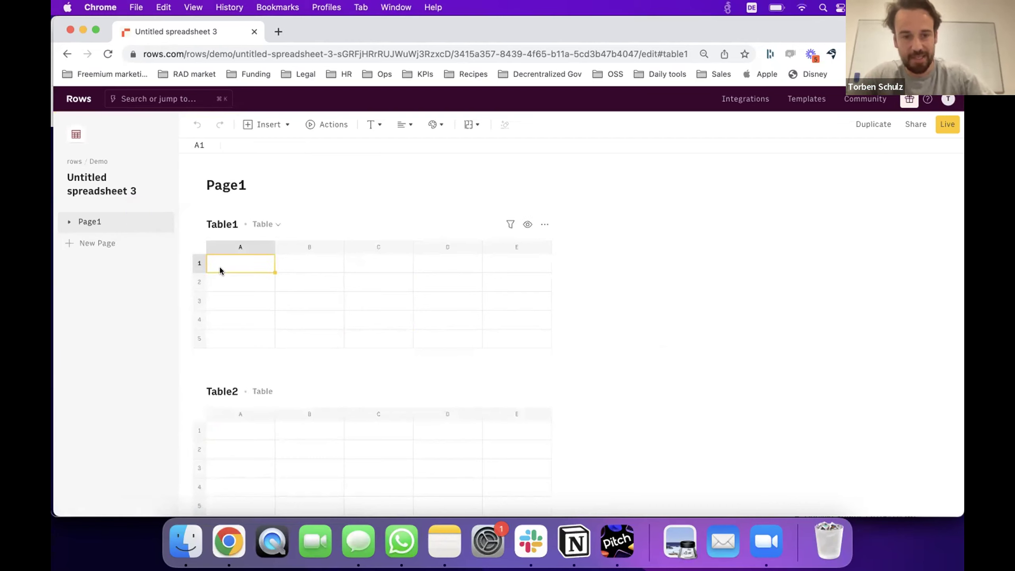
{"action": "type", "text": "1"}
{"action": "key", "text": "Return"}
In Table2 A1, enter a =sum formula adding Table1 A1 and 5.
{"action": "left_click", "coordinate": [287, 438]}
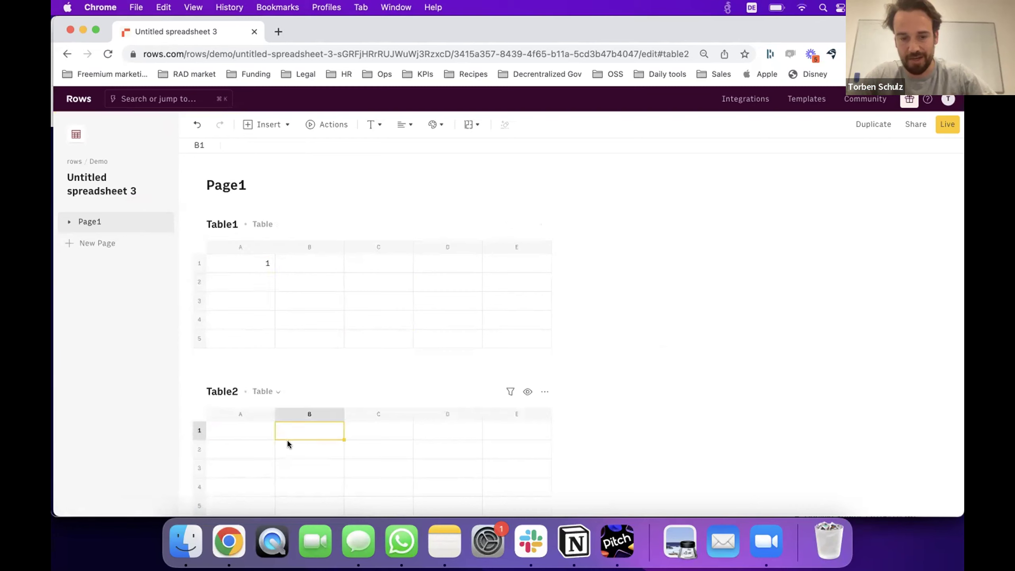
{"action": "key", "text": "Left"}
{"action": "type", "text": "=sum("}
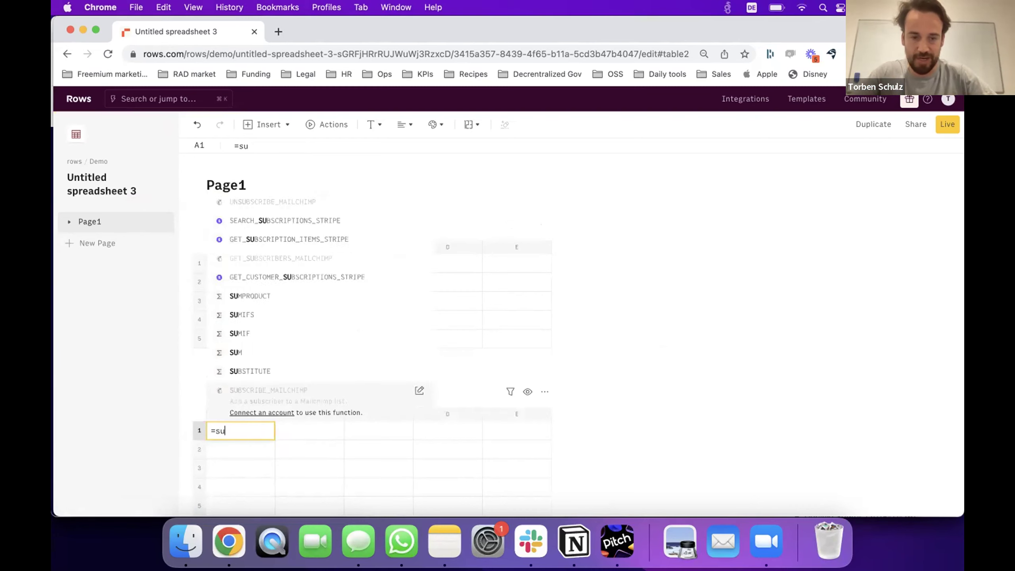
{"action": "left_click", "coordinate": [230, 261]}
{"action": "type", "text": ",5)"}
{"action": "key", "text": "Return"}
{"action": "key", "text": "Up"}
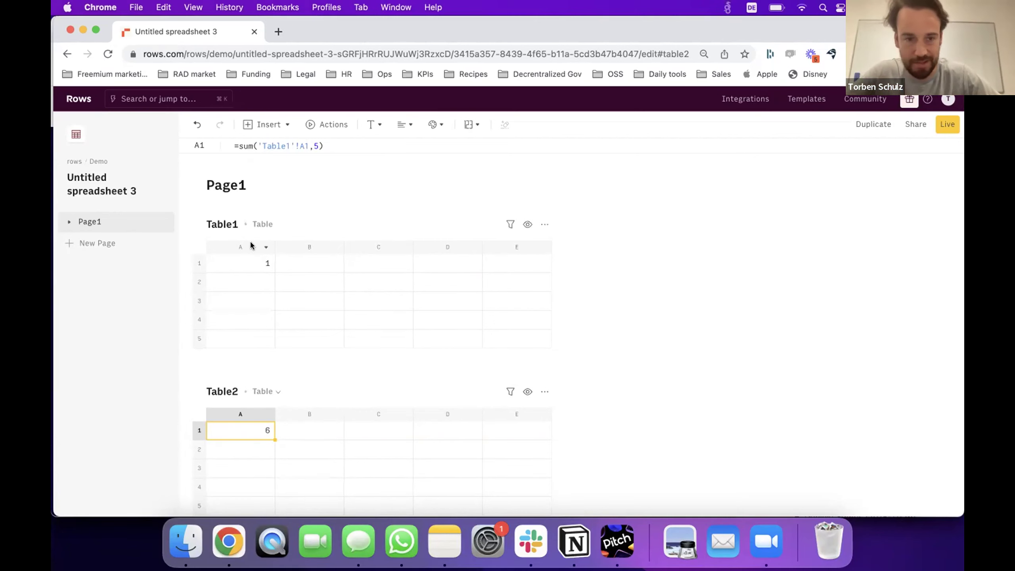
Change Table1 A1 to 10 and confirm Table2 A1 updates to 15.
{"action": "left_click", "coordinate": [251, 266]}
{"action": "type", "text": "10"}
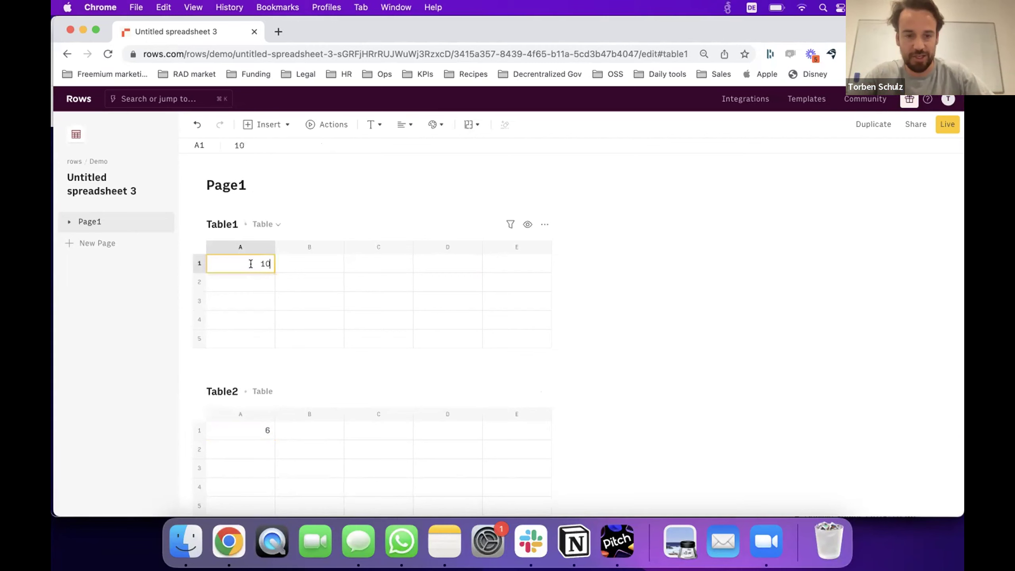
{"action": "key", "text": "Return"}
{"action": "left_click", "coordinate": [266, 430]}
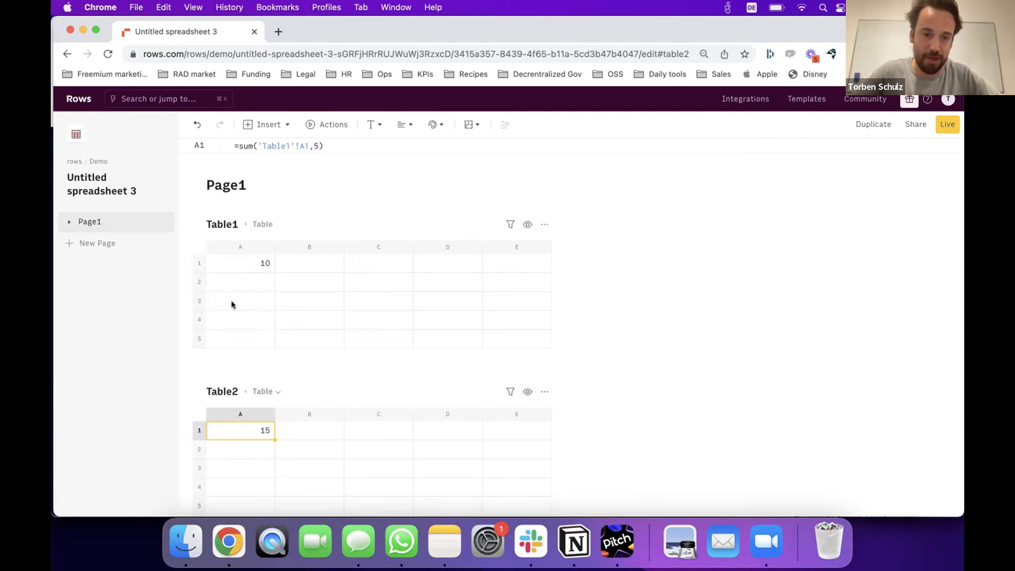
{"action": "left_click", "coordinate": [240, 261]}
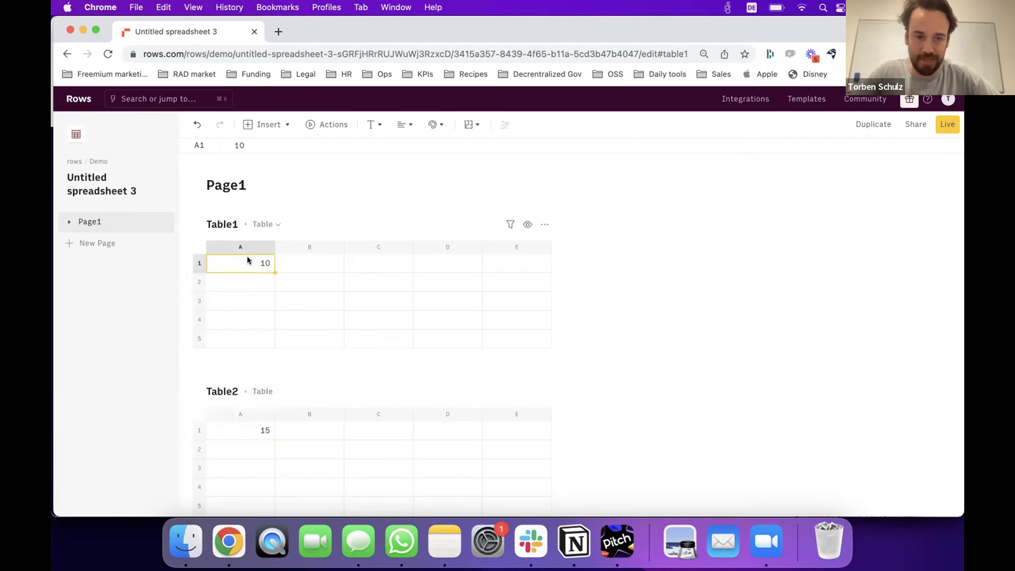
{"action": "left_click", "coordinate": [245, 427]}
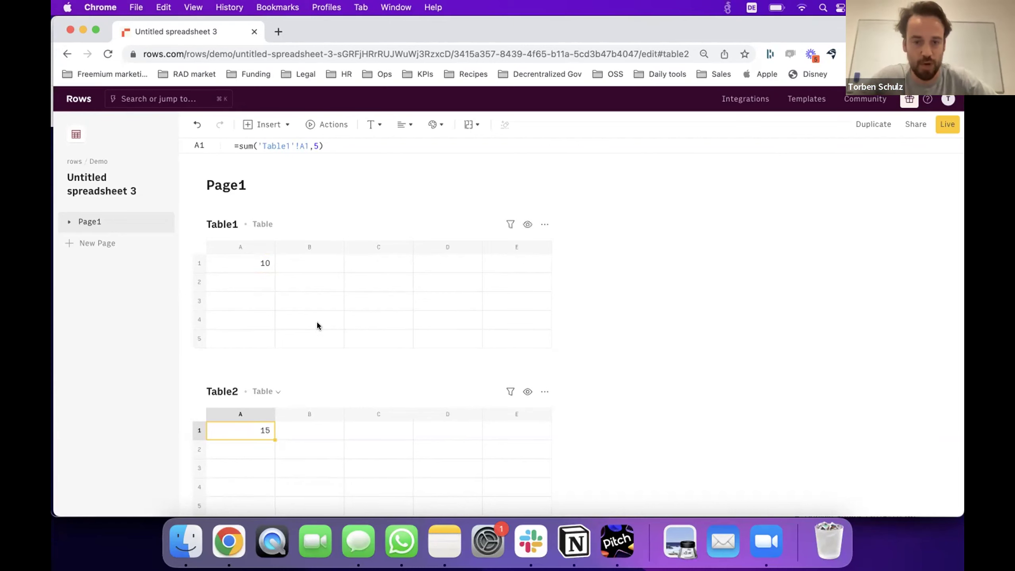
Clear the test value from Table1 A1 and the sum formula from Table2 A1.
{"action": "left_click", "coordinate": [247, 259]}
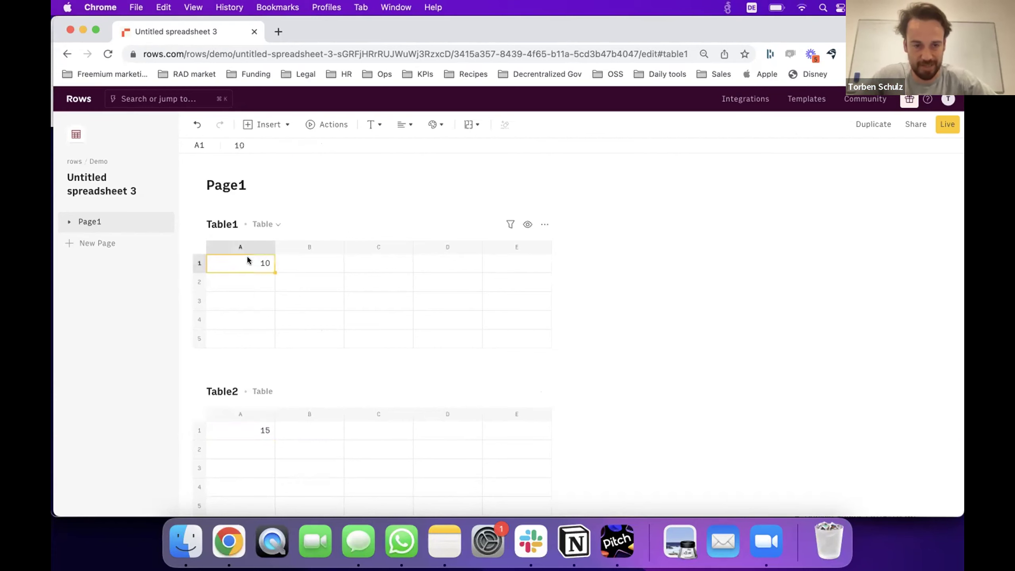
{"action": "key", "text": "BackSpace"}
{"action": "left_click", "coordinate": [260, 432]}
{"action": "key", "text": "BackSpace"}
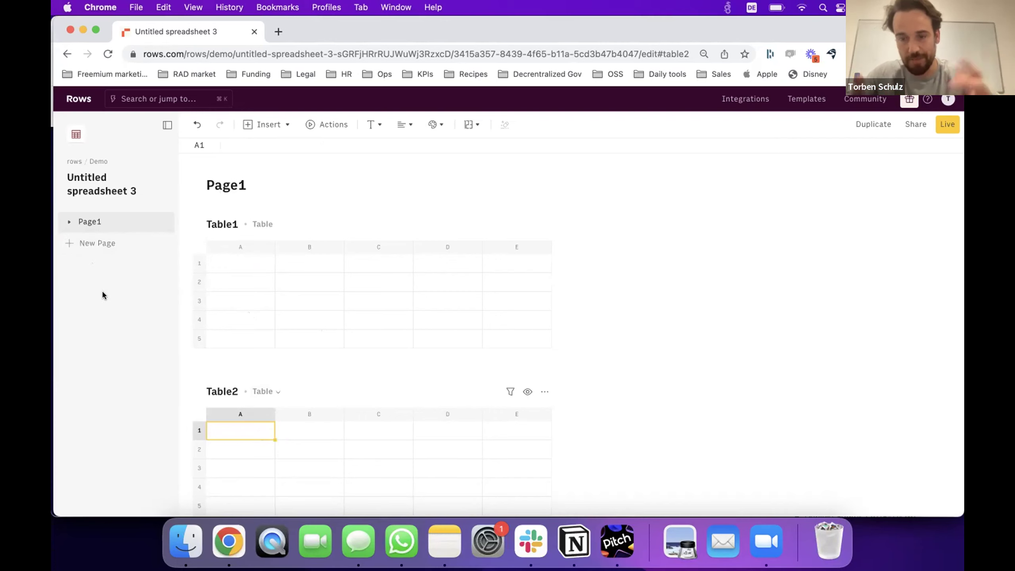
Rename the page to Analytics and Table1 to Input.
{"action": "left_click", "coordinate": [228, 185]}
{"action": "type", "text": "An"}
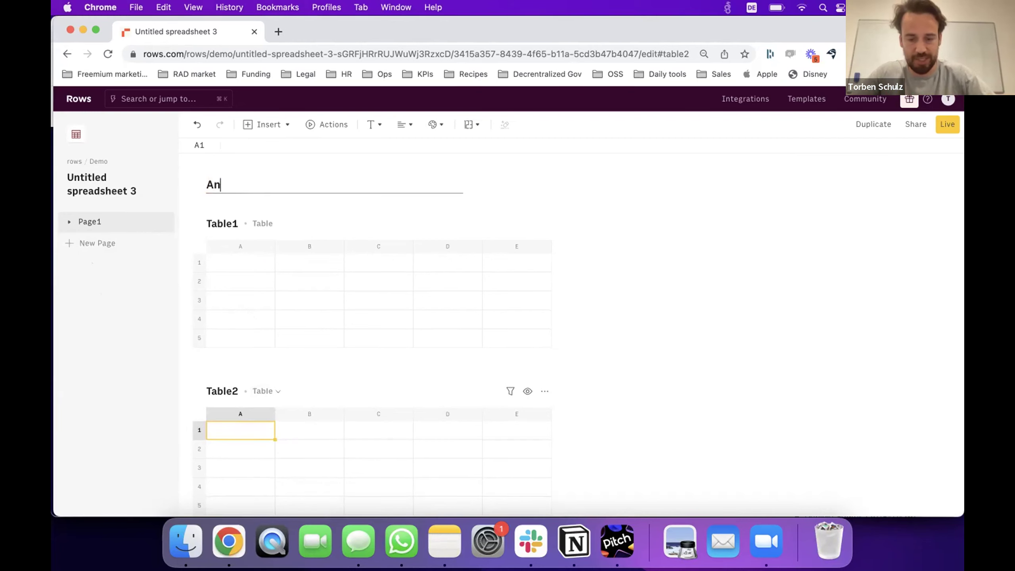
{"action": "type", "text": "alytics"}
{"action": "key", "text": "Return"}
{"action": "left_click", "coordinate": [227, 223]}
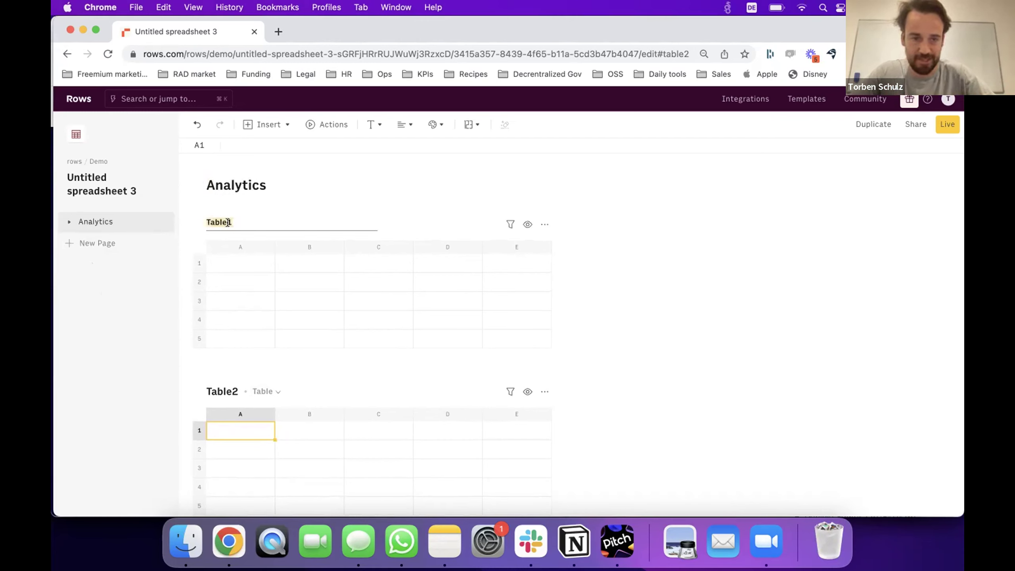
{"action": "type", "text": "Table"}
{"action": "type", "text": "ut"}
{"action": "key", "text": "Return"}
Label Input cell A1 'Date' and make B1 a date range picker.
{"action": "left_click", "coordinate": [246, 264]}
{"action": "type", "text": "Date"}
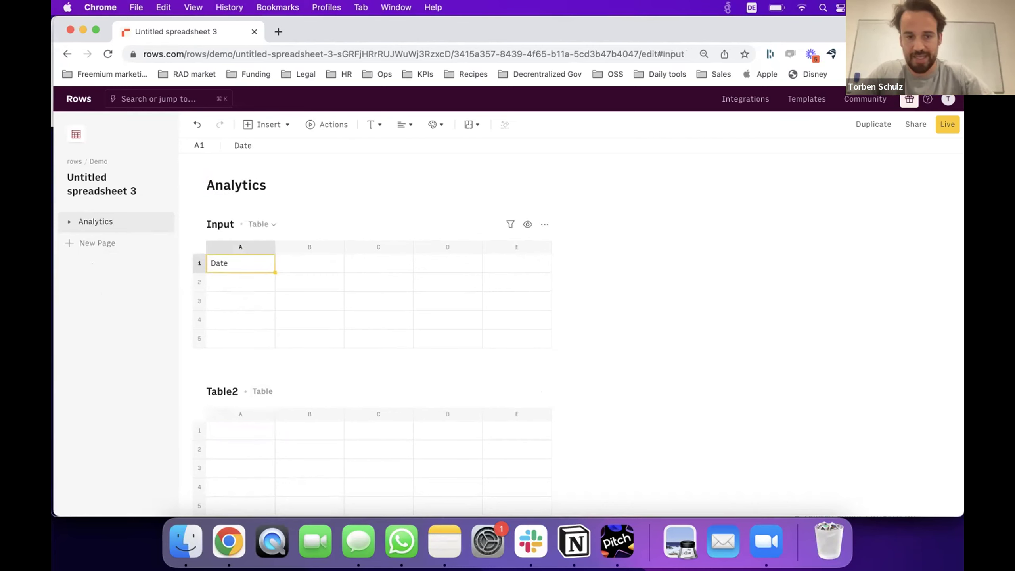
{"action": "key", "text": "Tab"}
{"action": "left_click", "coordinate": [286, 125]}
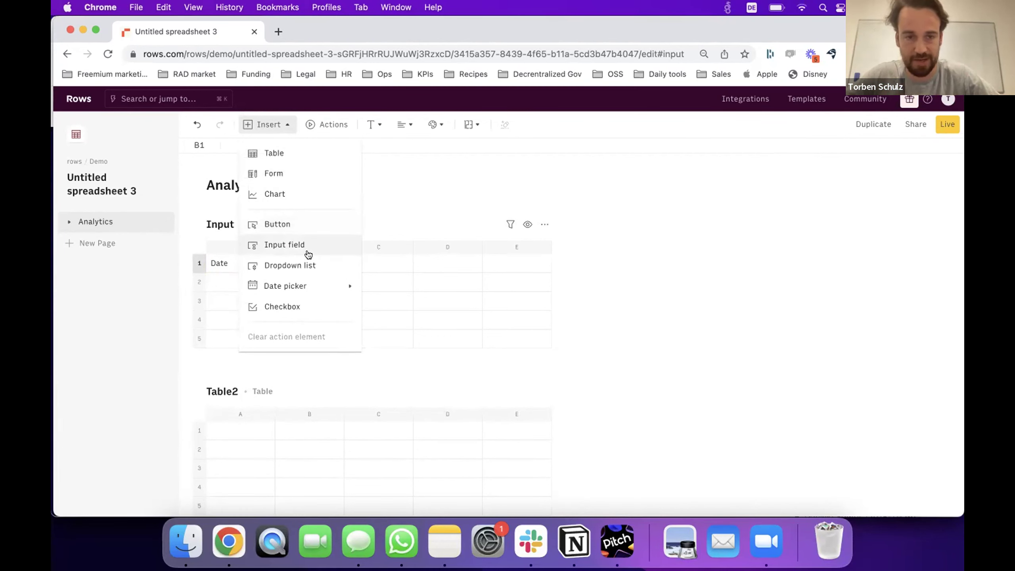
{"action": "mouse_move", "coordinate": [311, 282]}
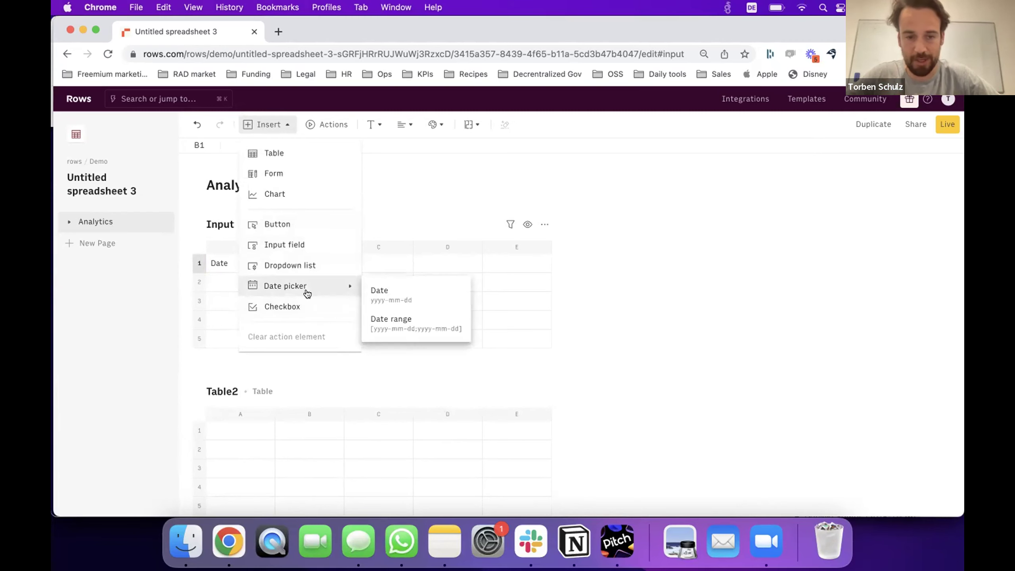
{"action": "left_click", "coordinate": [414, 321]}
Set B1's date range to September 1–30, 2022.
{"action": "left_click", "coordinate": [334, 265]}
{"action": "left_click", "coordinate": [354, 296]}
{"action": "left_click", "coordinate": [354, 296]}
{"action": "left_click", "coordinate": [329, 343]}
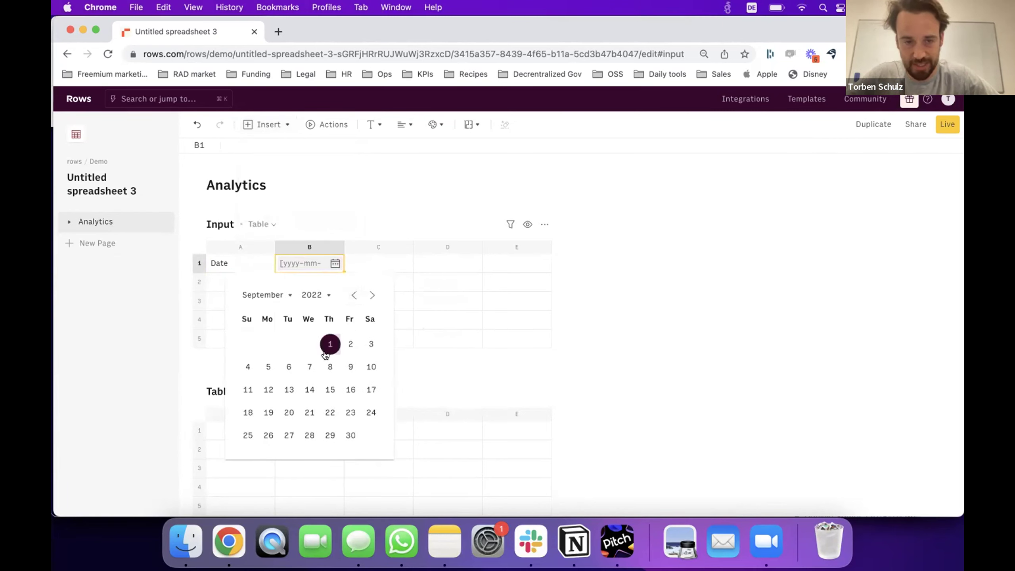
{"action": "left_click", "coordinate": [348, 433]}
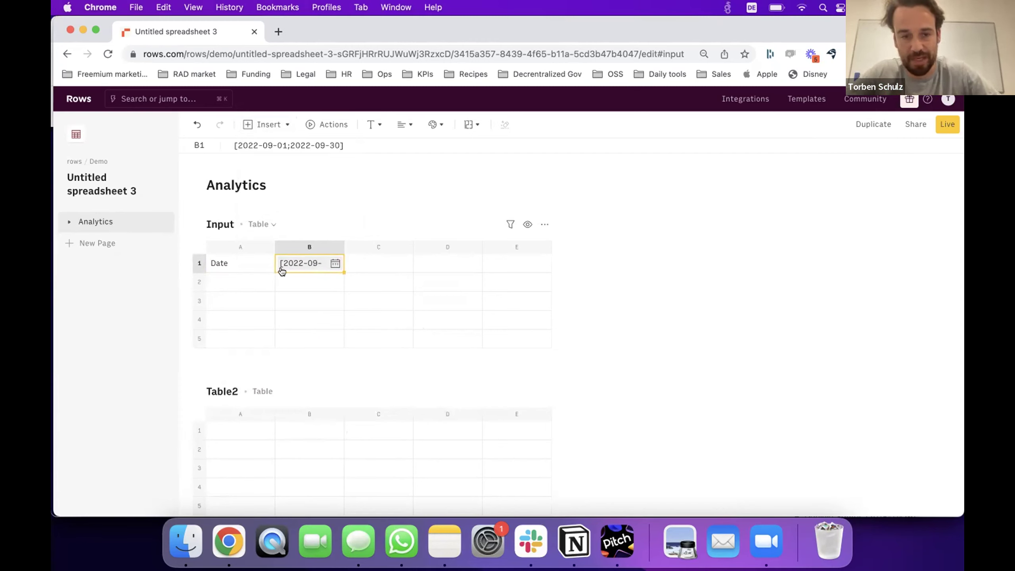
Rename Table2 to Data.
{"action": "left_click", "coordinate": [227, 393]}
{"action": "type", "text": "Data"}
{"action": "key", "text": "Return"}
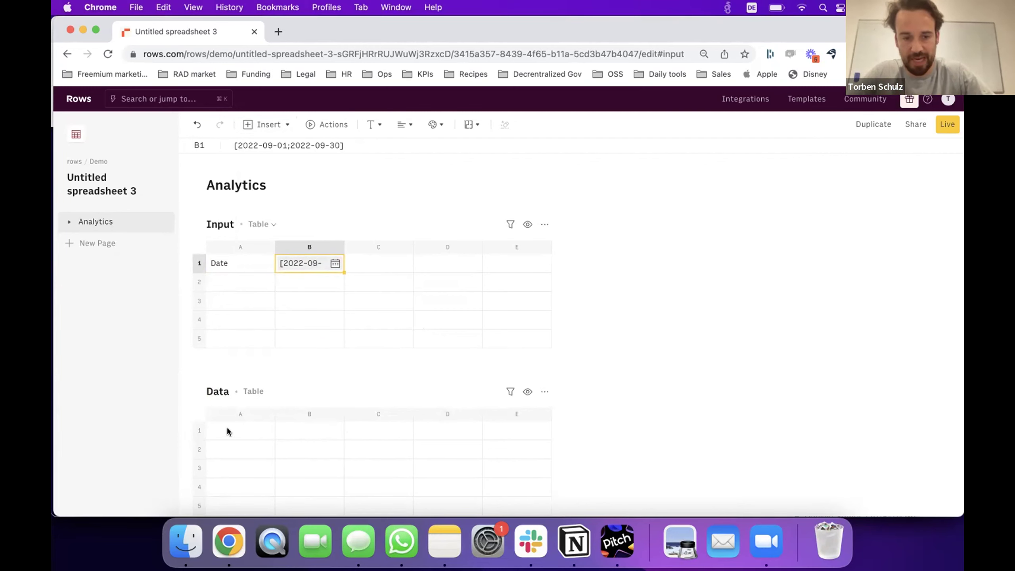
{"action": "left_click", "coordinate": [226, 427]}
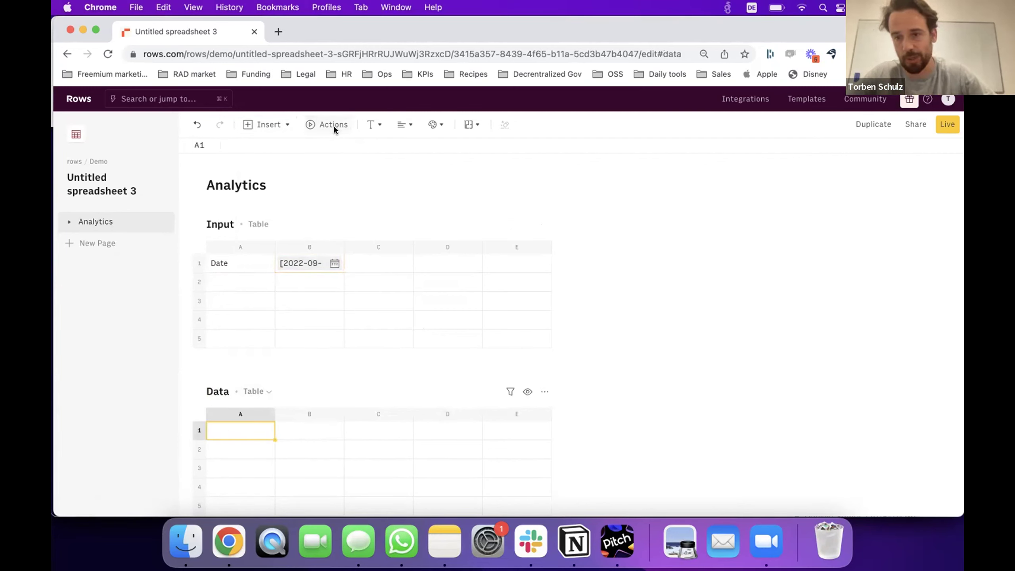
{"action": "left_click", "coordinate": [324, 130]}
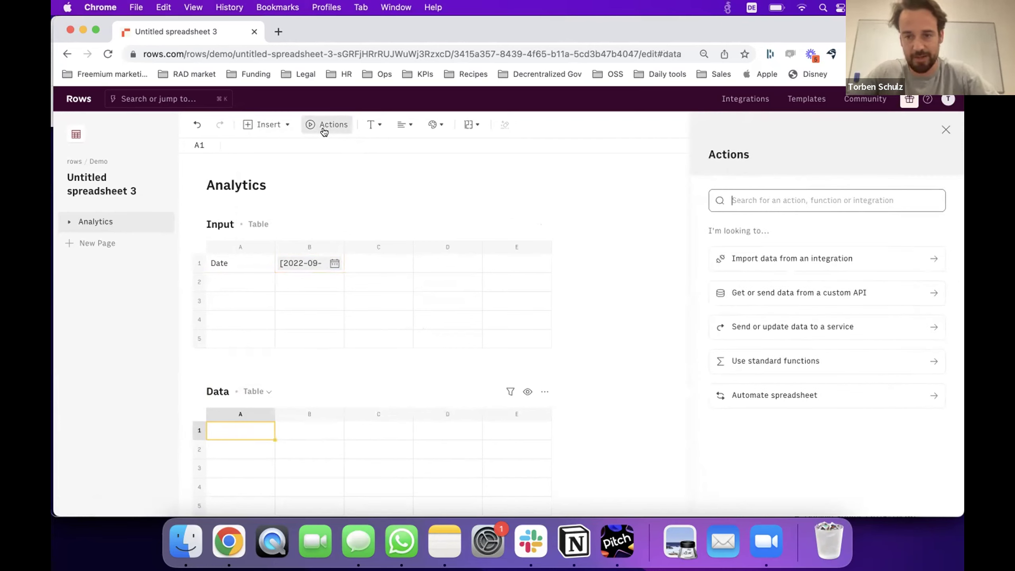
{"action": "type", "text": "ana"}
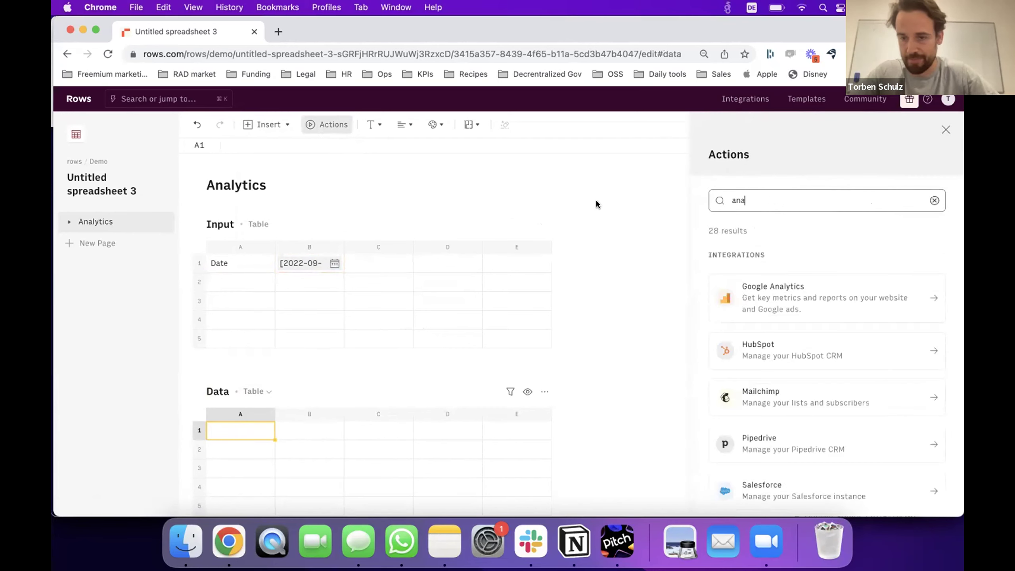
{"action": "left_click", "coordinate": [750, 302]}
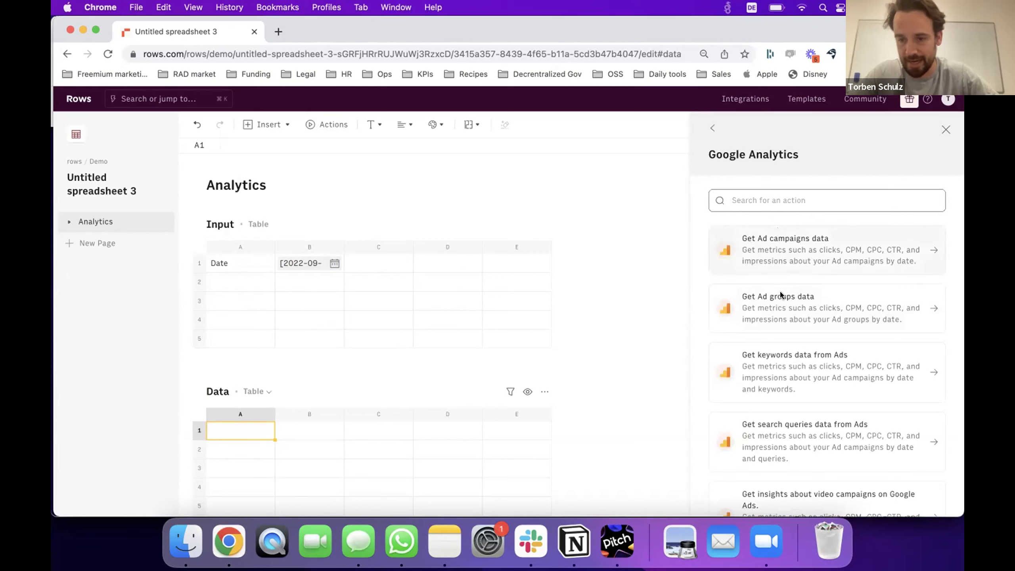
{"action": "scroll", "coordinate": [788, 416], "scroll_direction": "down", "scroll_amount": 3}
{"action": "scroll", "coordinate": [788, 417], "scroll_direction": "down", "scroll_amount": 6}
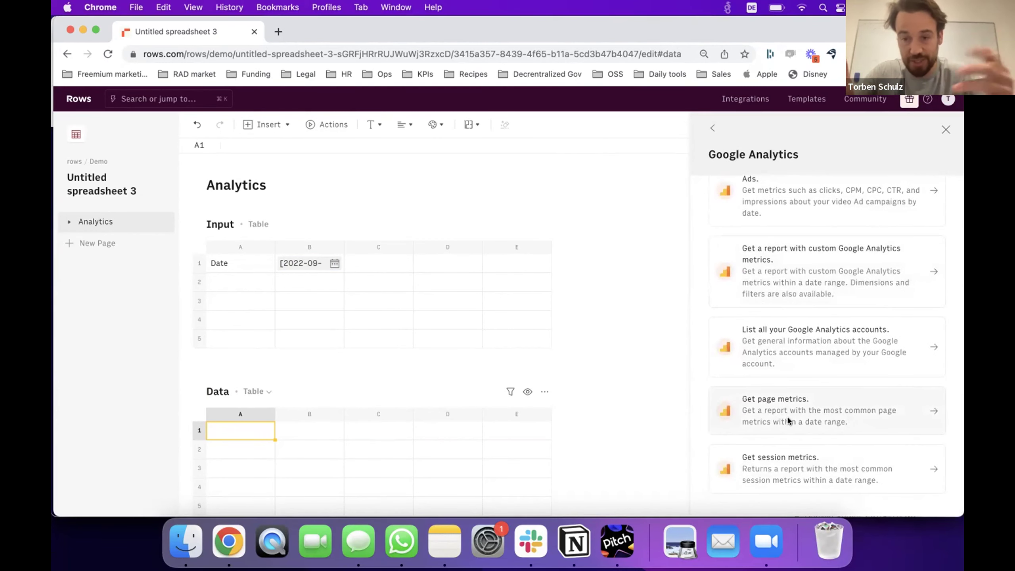
{"action": "scroll", "coordinate": [848, 326], "scroll_direction": "up", "scroll_amount": 2}
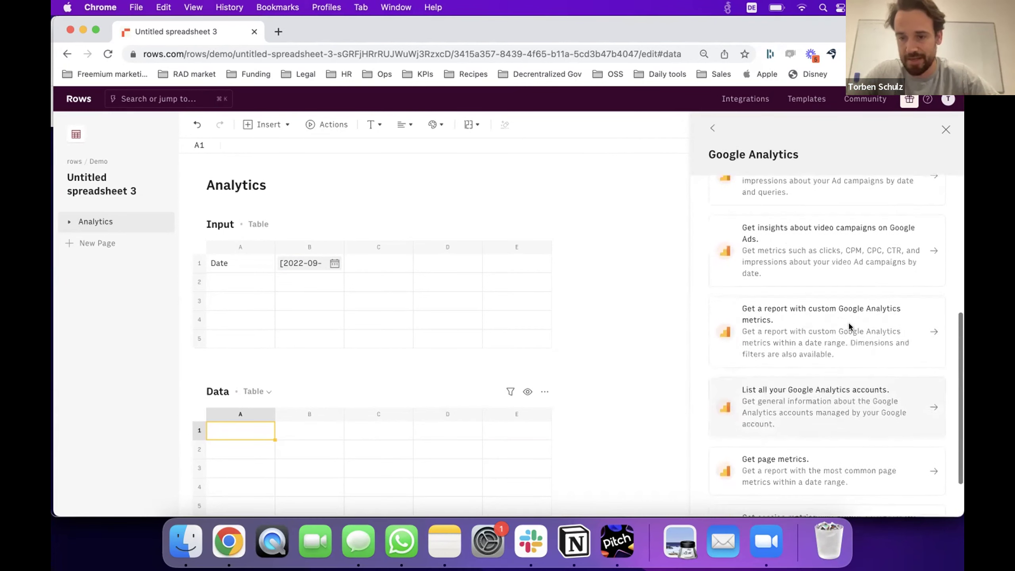
Start a custom Google Analytics metrics report on the Rows (All Web Site Data) view.
{"action": "left_click", "coordinate": [815, 323]}
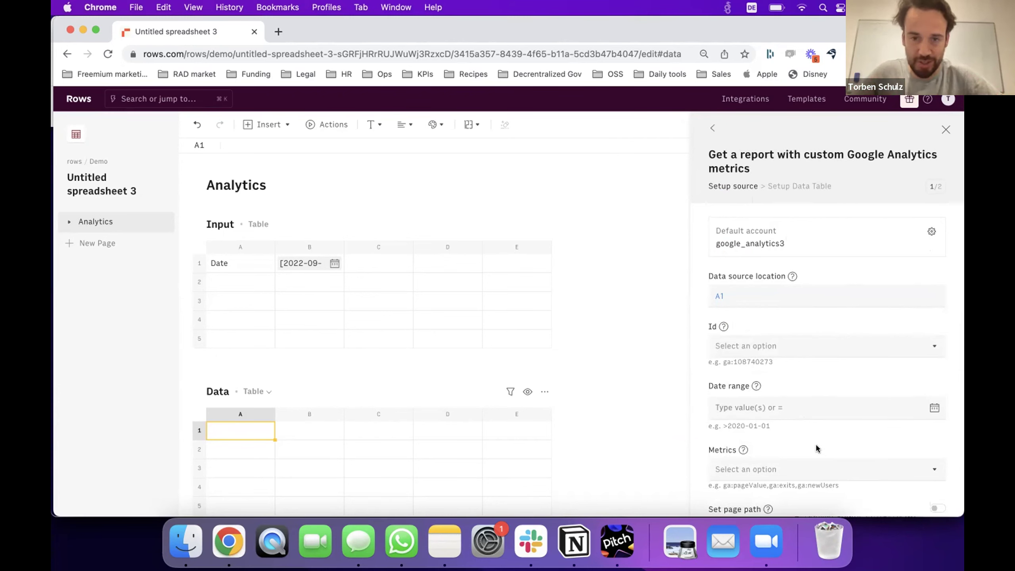
{"action": "scroll", "coordinate": [815, 443], "scroll_direction": "down", "scroll_amount": 3}
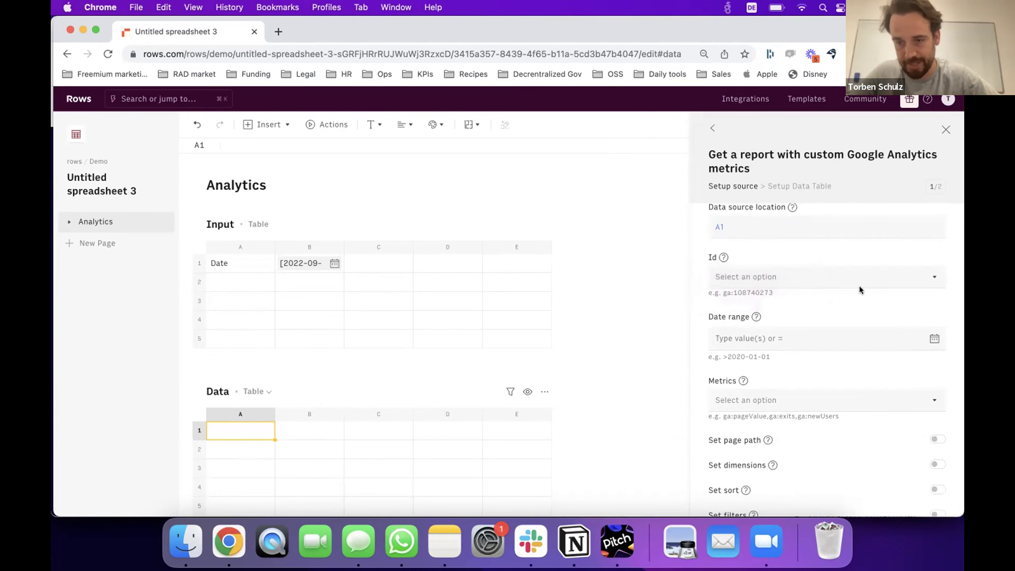
{"action": "left_click", "coordinate": [871, 276]}
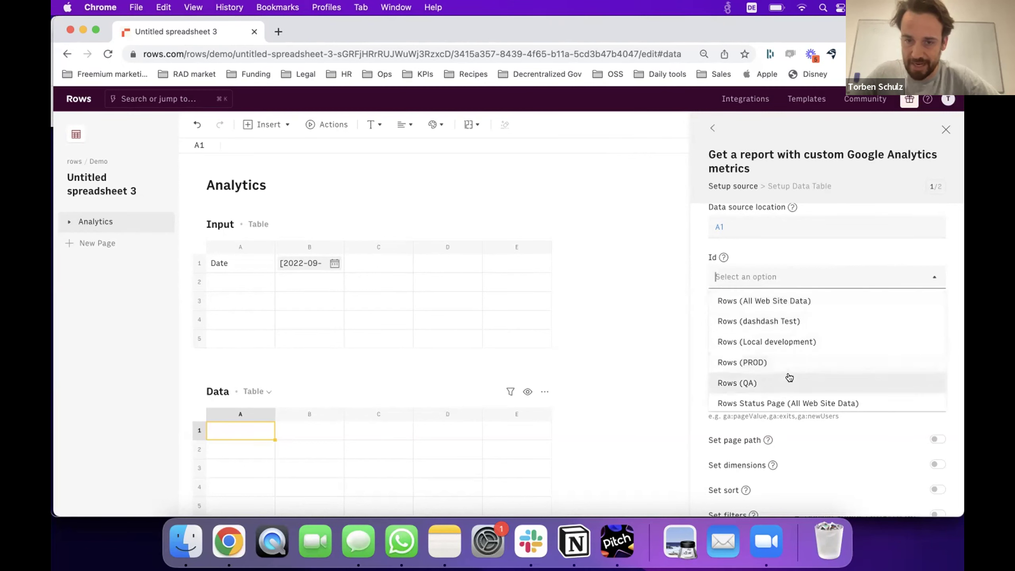
{"action": "left_click", "coordinate": [778, 302]}
Set the report's date range to reference Input cell B1.
{"action": "left_click", "coordinate": [785, 340]}
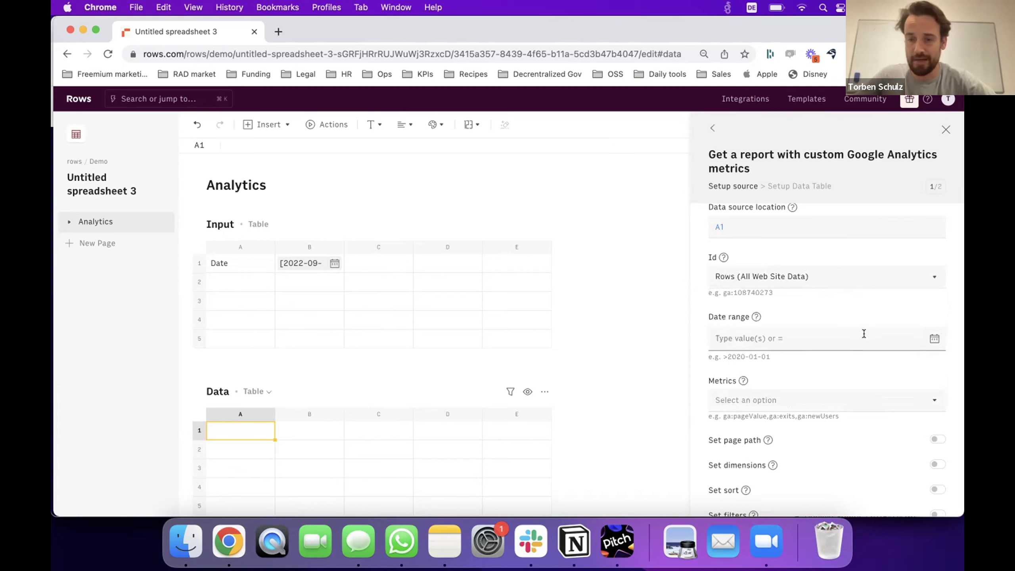
{"action": "left_click", "coordinate": [933, 339]}
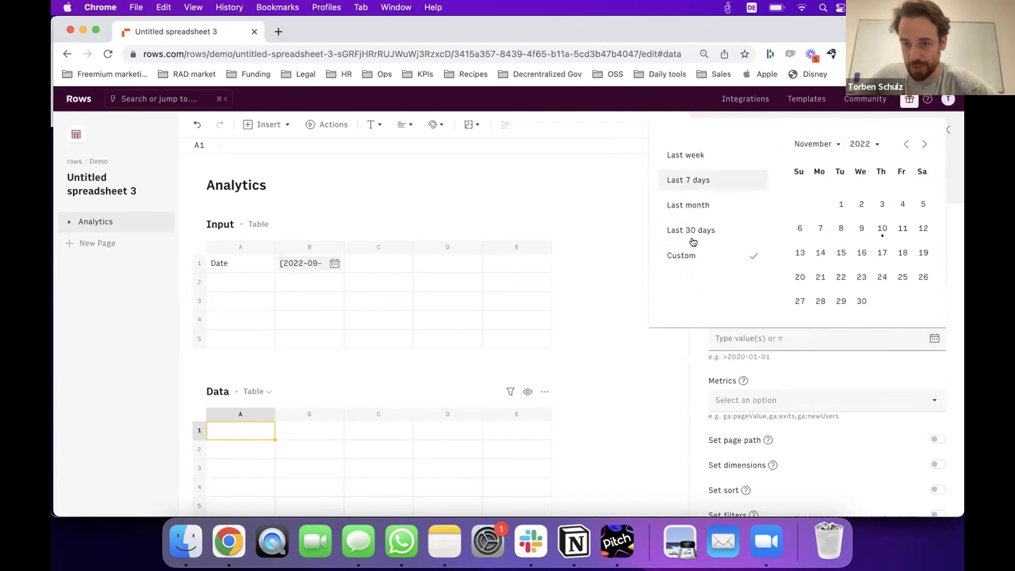
{"action": "left_click", "coordinate": [955, 303]}
{"action": "type", "text": "="}
{"action": "left_click", "coordinate": [310, 265]}
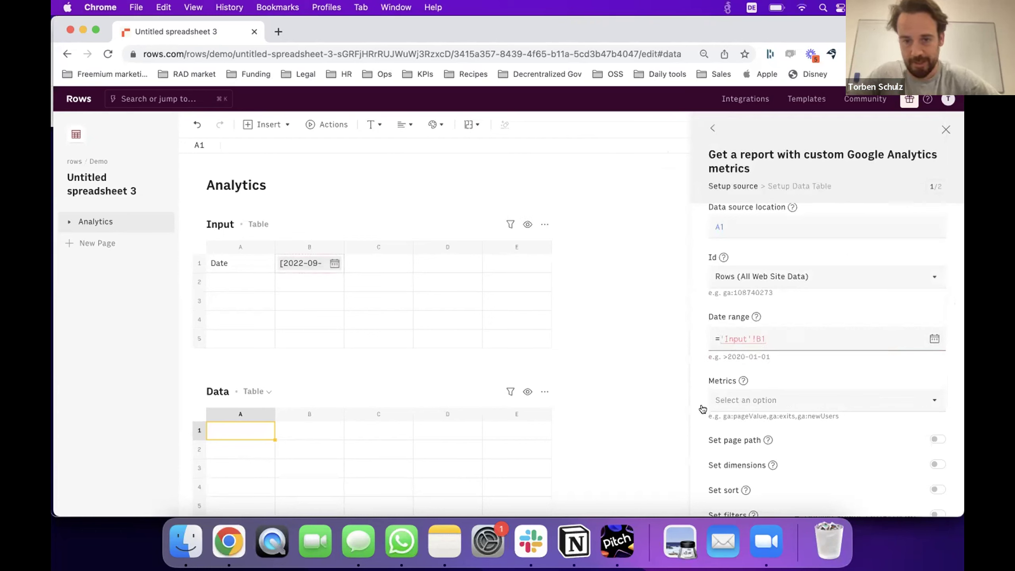
Add ga:sessions and ga:pageviews as the report metrics.
{"action": "left_click", "coordinate": [788, 403]}
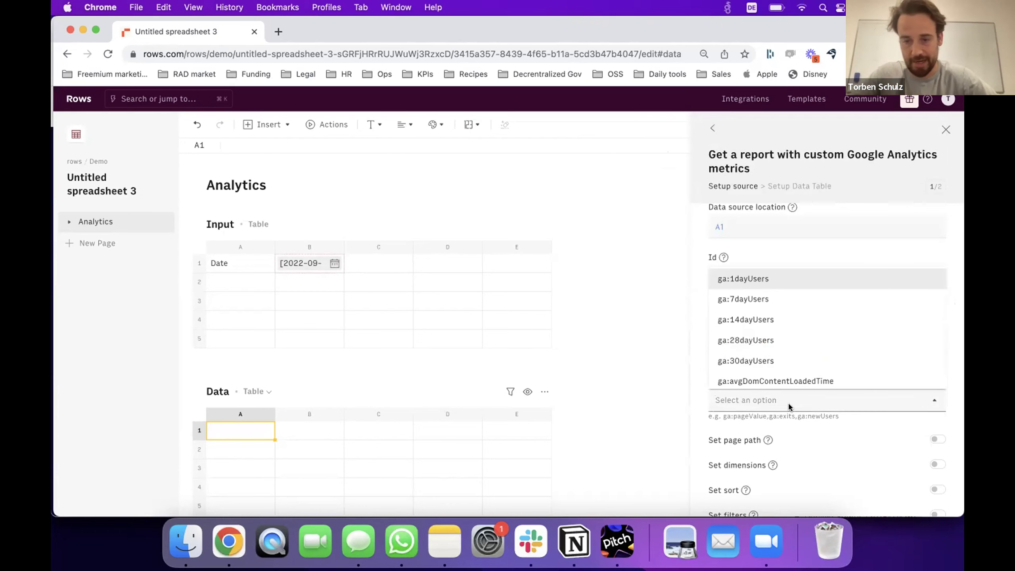
{"action": "left_click", "coordinate": [788, 403]}
{"action": "left_click", "coordinate": [788, 403]}
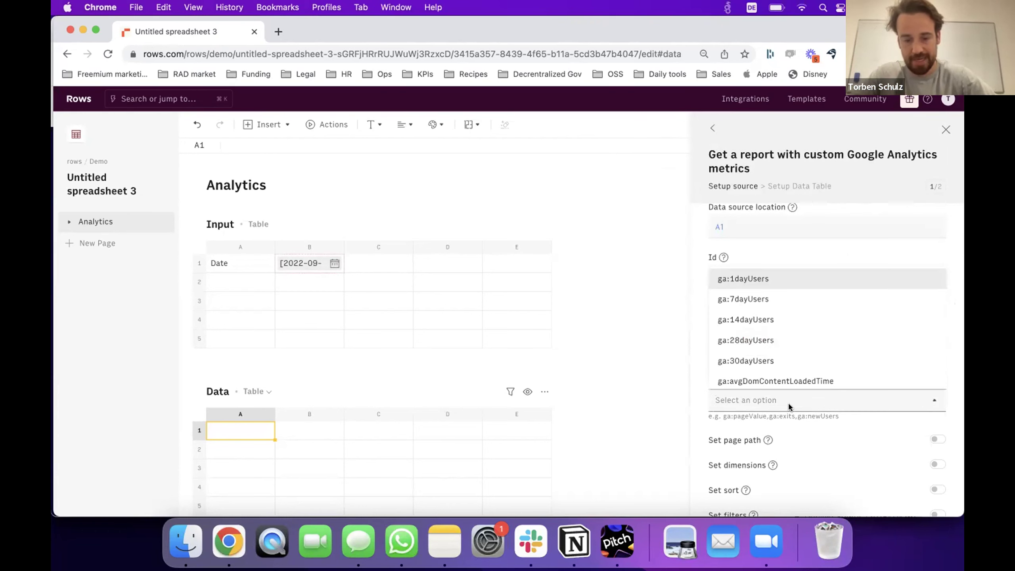
{"action": "type", "text": "sessions"}
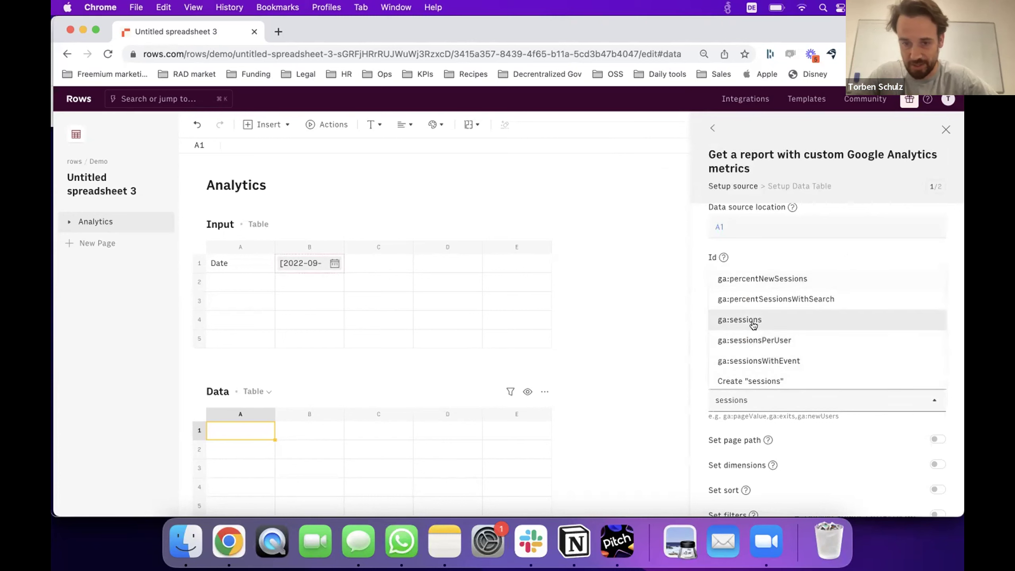
{"action": "left_click", "coordinate": [753, 322]}
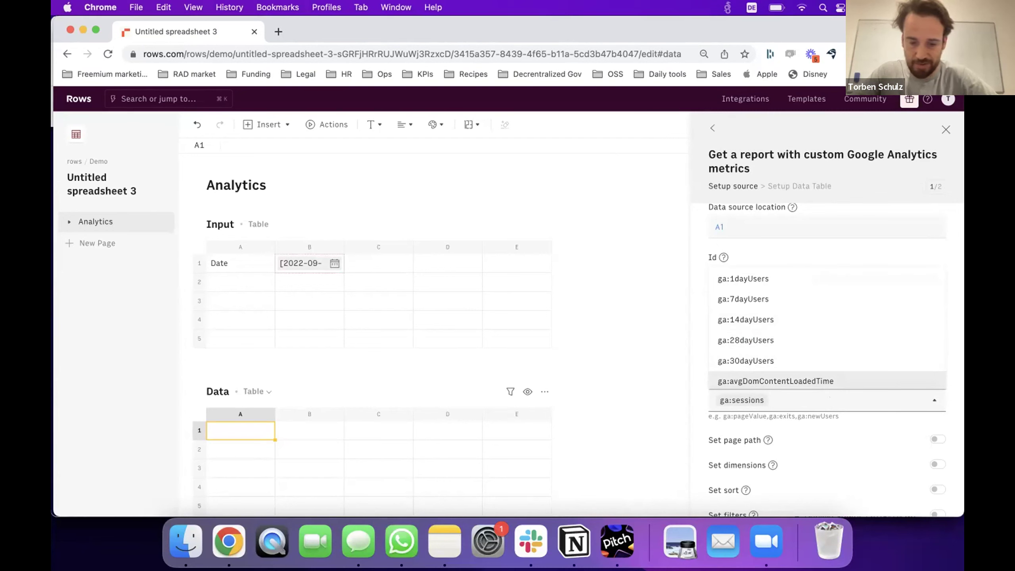
{"action": "type", "text": "pageview"}
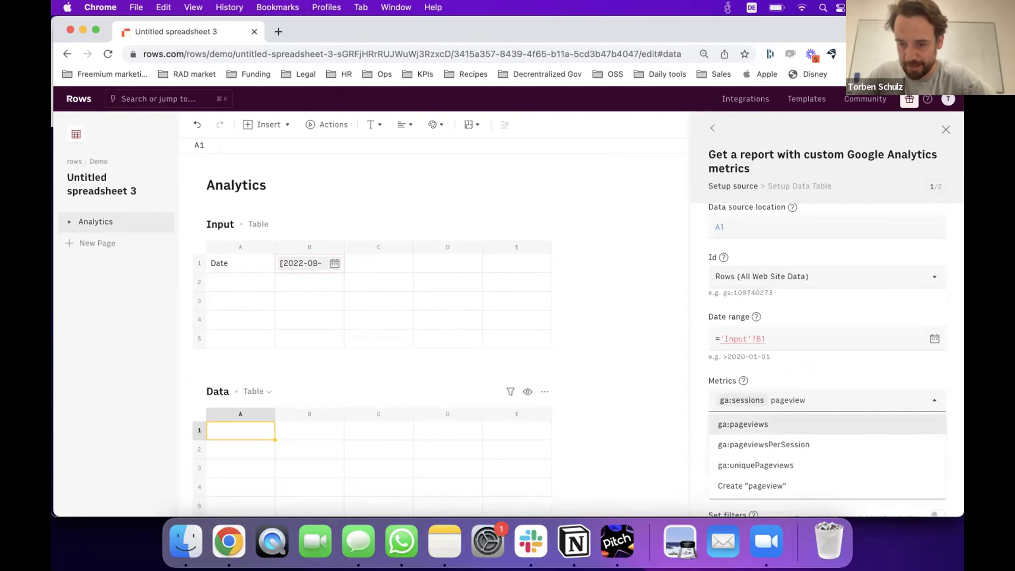
{"action": "left_click", "coordinate": [832, 424]}
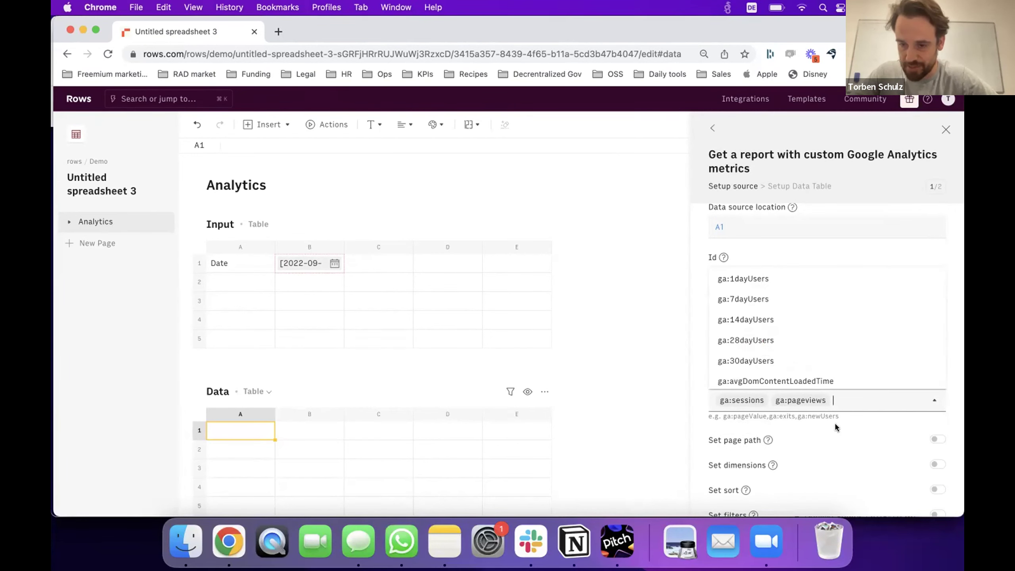
{"action": "left_click", "coordinate": [948, 412]}
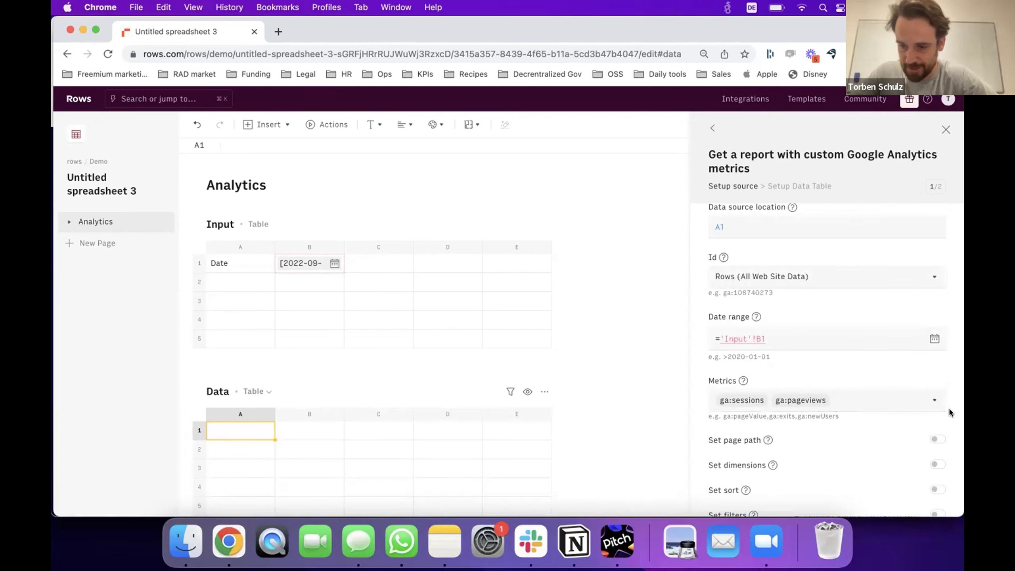
Group the report by the ga:yearWeek dimension and proceed to the next step.
{"action": "left_click", "coordinate": [936, 463]}
{"action": "scroll", "coordinate": [895, 472], "scroll_direction": "down", "scroll_amount": 1}
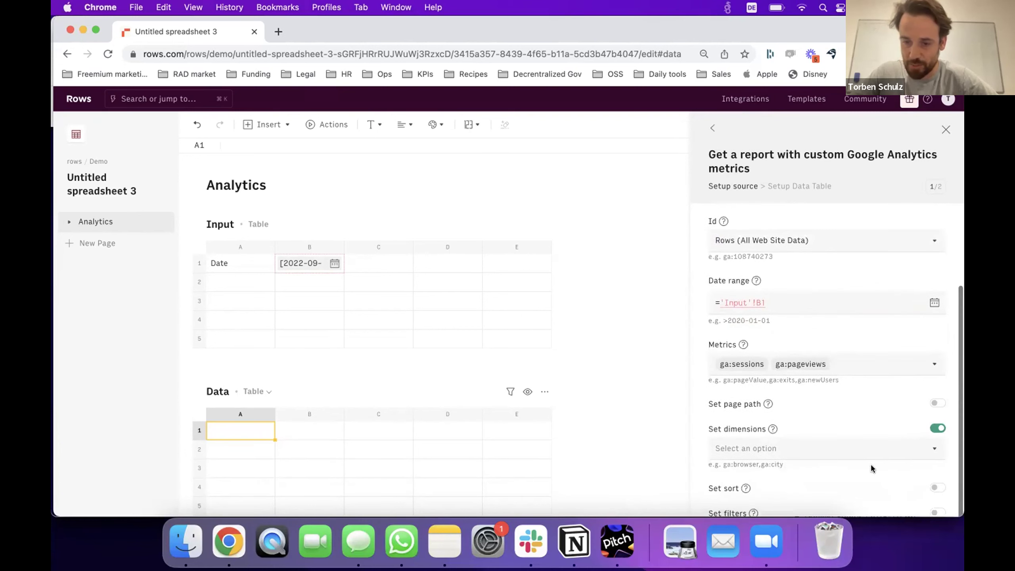
{"action": "left_click", "coordinate": [830, 443]}
{"action": "type", "text": "yearWeek"}
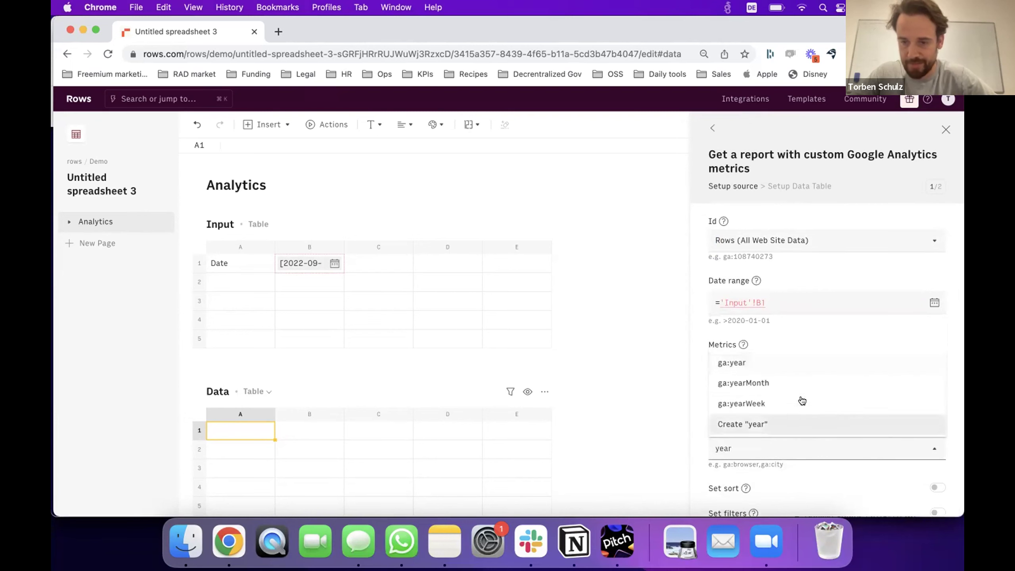
{"action": "left_click", "coordinate": [778, 400]}
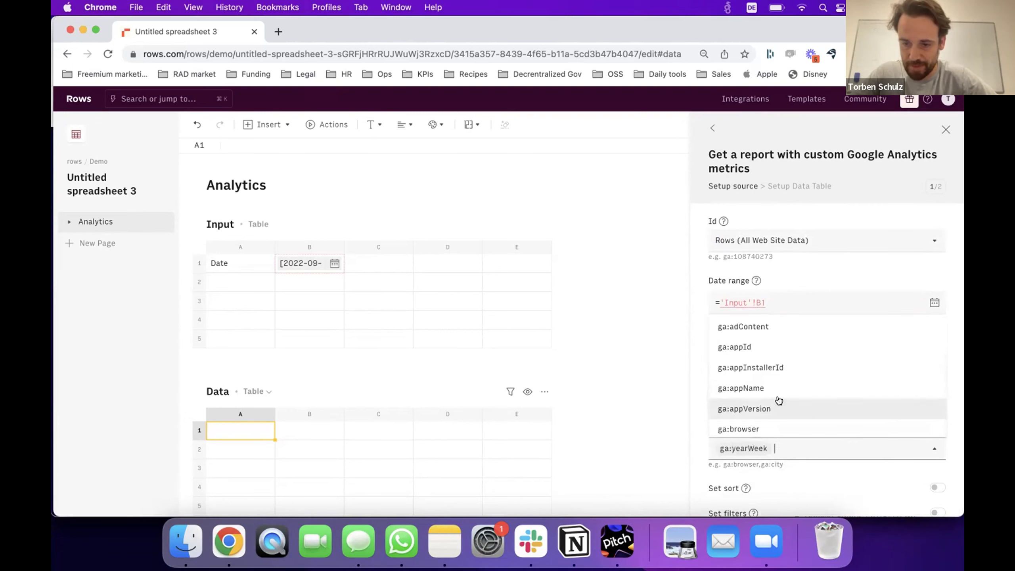
{"action": "left_click", "coordinate": [950, 427]}
{"action": "scroll", "coordinate": [950, 426], "scroll_direction": "down", "scroll_amount": 3}
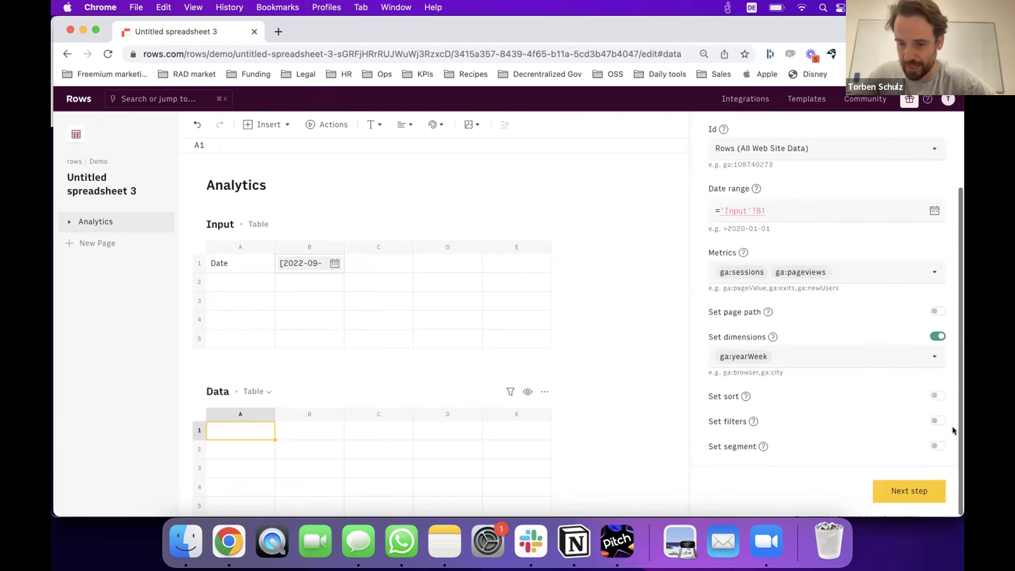
{"action": "left_click", "coordinate": [907, 489]}
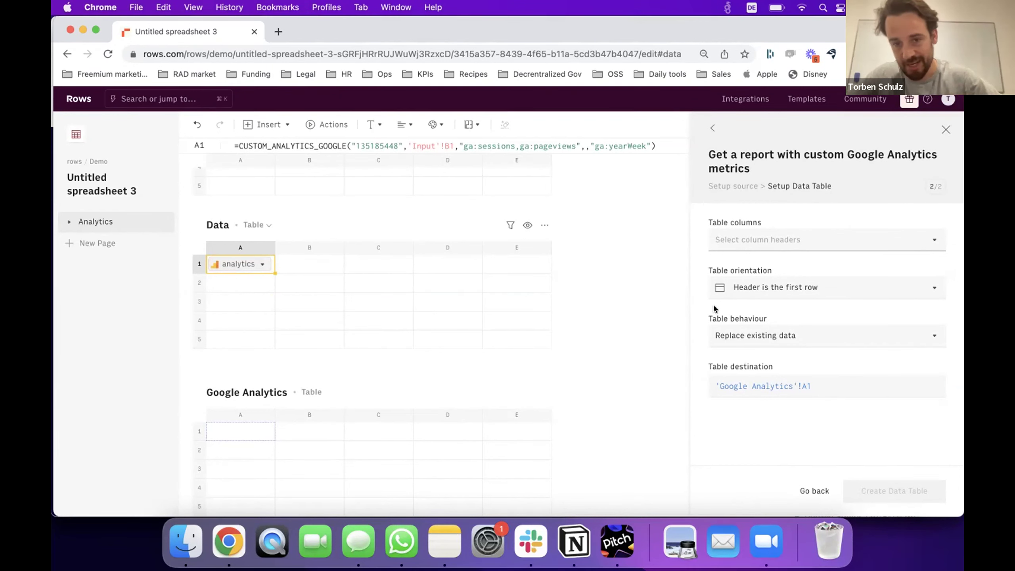
Include the Rows fields (year week, sessions, pageviews) as columns and create the data table.
{"action": "left_click", "coordinate": [823, 240]}
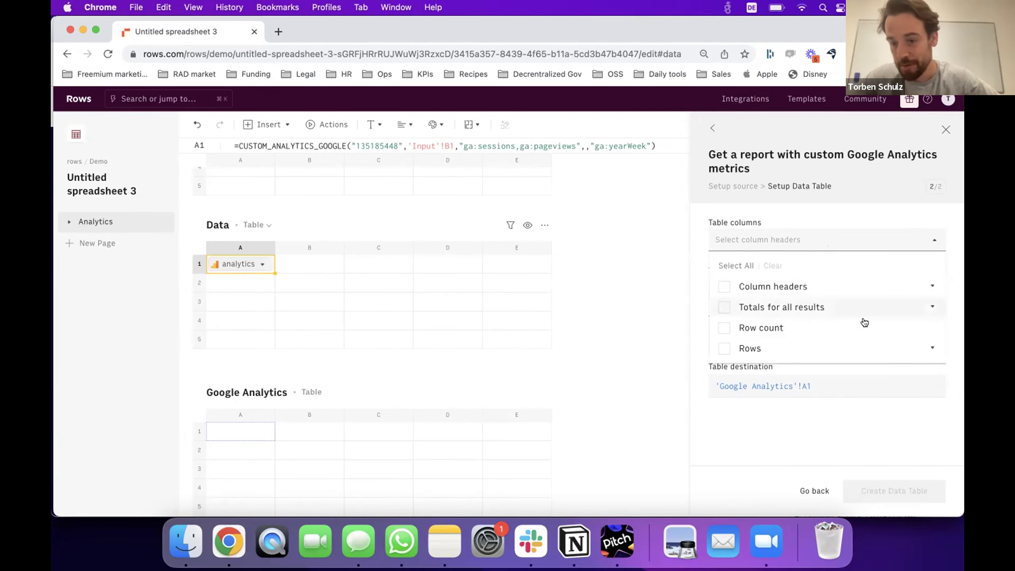
{"action": "left_click", "coordinate": [931, 347]}
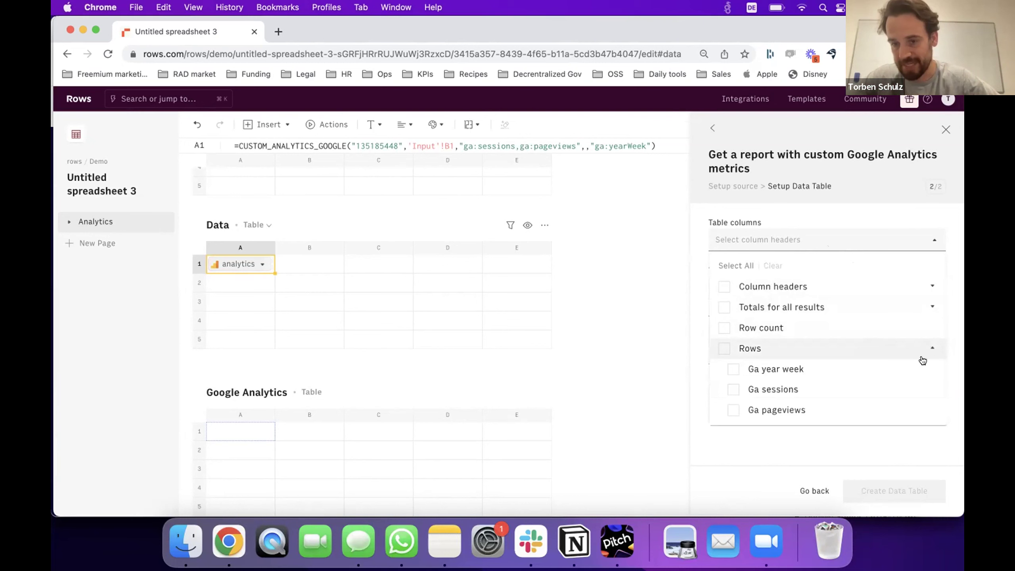
{"action": "left_click", "coordinate": [723, 347]}
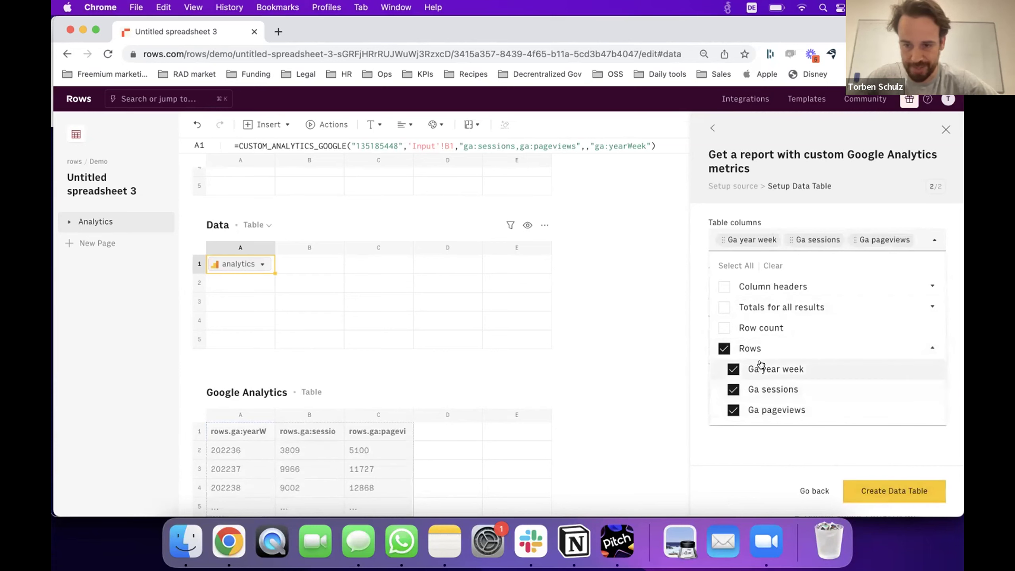
{"action": "left_click", "coordinate": [861, 490]}
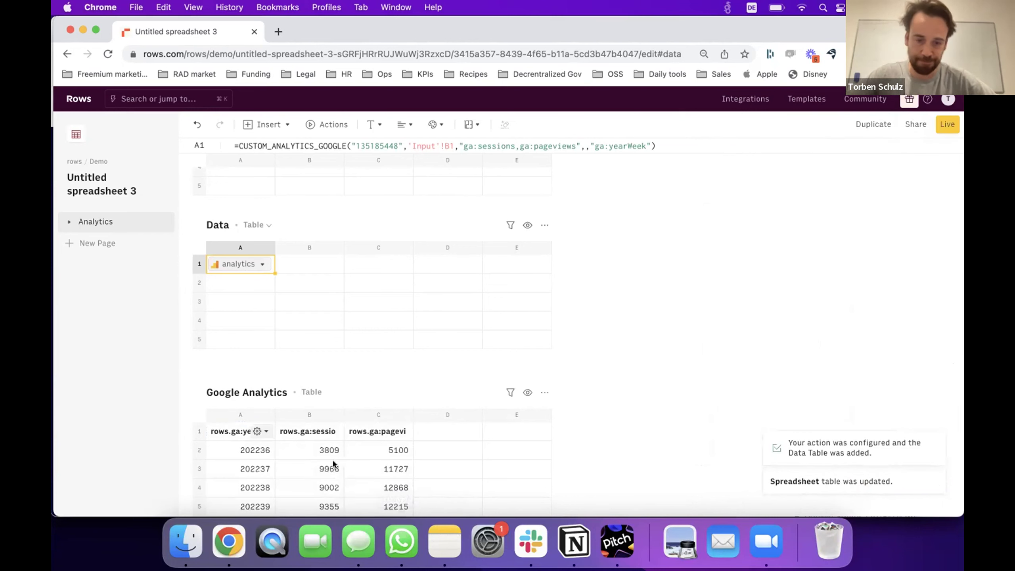
{"action": "scroll", "coordinate": [334, 464], "scroll_direction": "down", "scroll_amount": 3}
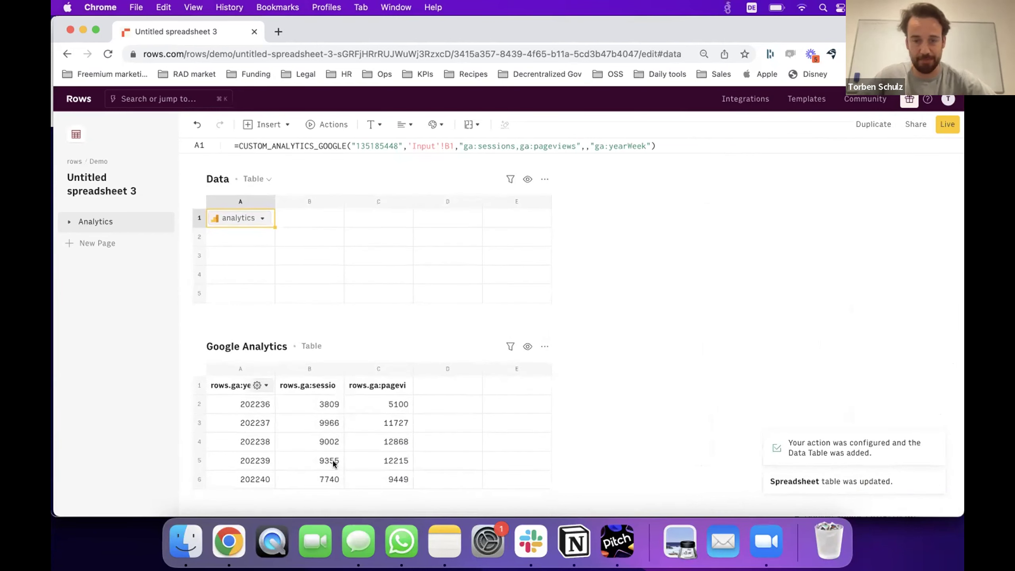
{"action": "left_click", "coordinate": [291, 383]}
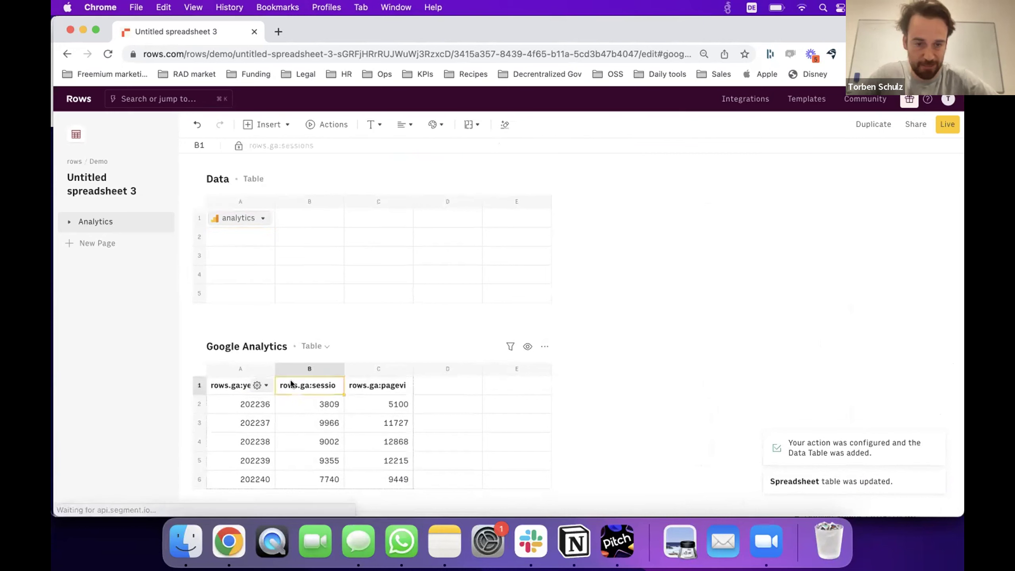
{"action": "left_click", "coordinate": [430, 371]}
{"action": "left_click", "coordinate": [432, 385]}
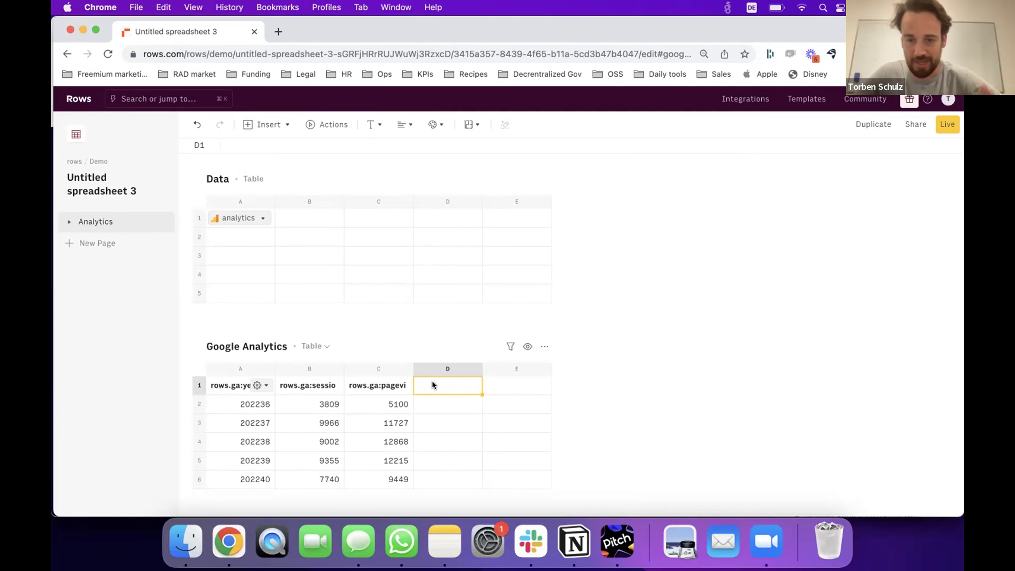
{"action": "left_click", "coordinate": [236, 383]}
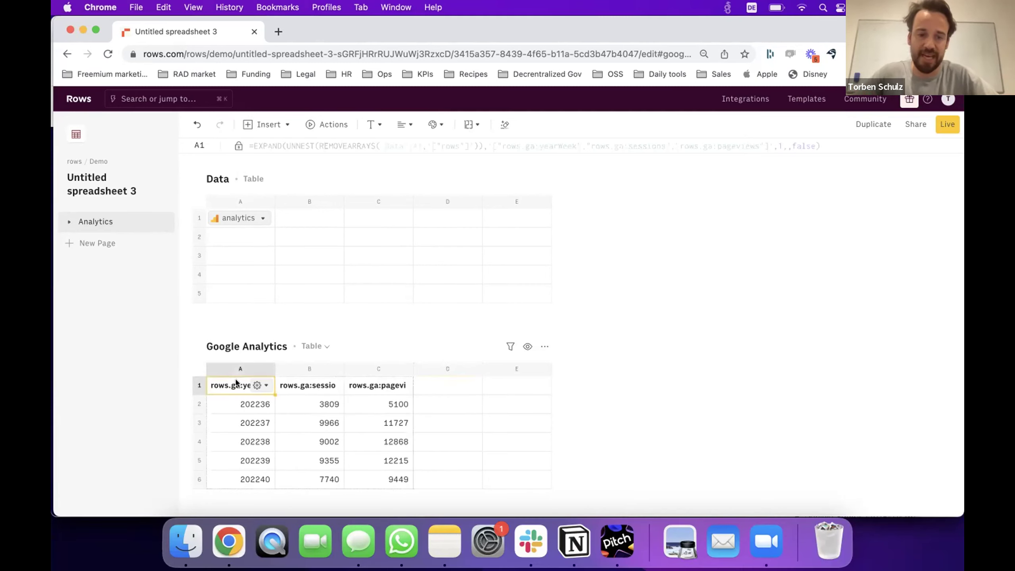
Insert a chart of the Google Analytics data, title it Report, and move it between Input and Data.
{"action": "left_click", "coordinate": [255, 121]}
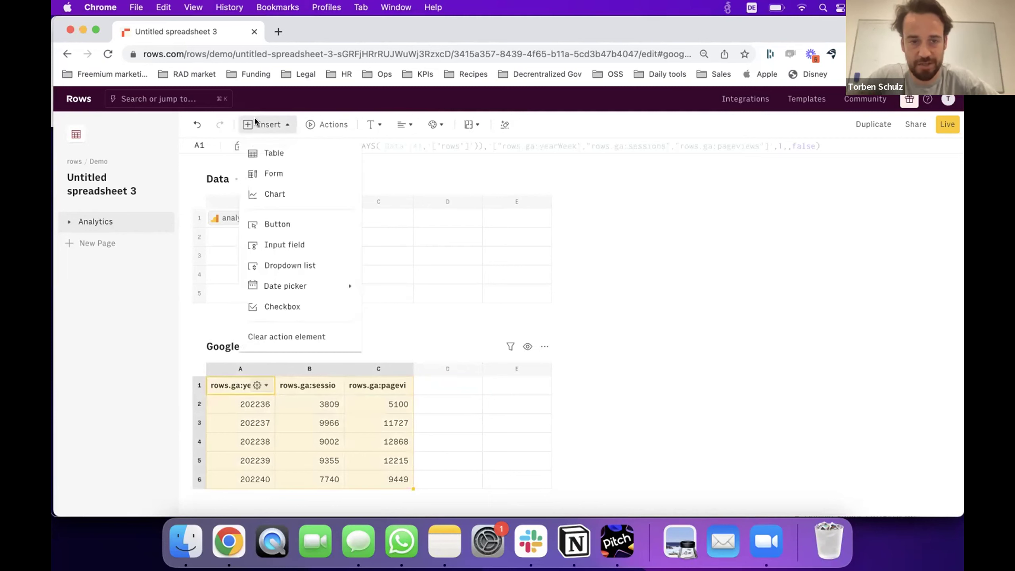
{"action": "left_click", "coordinate": [273, 194]}
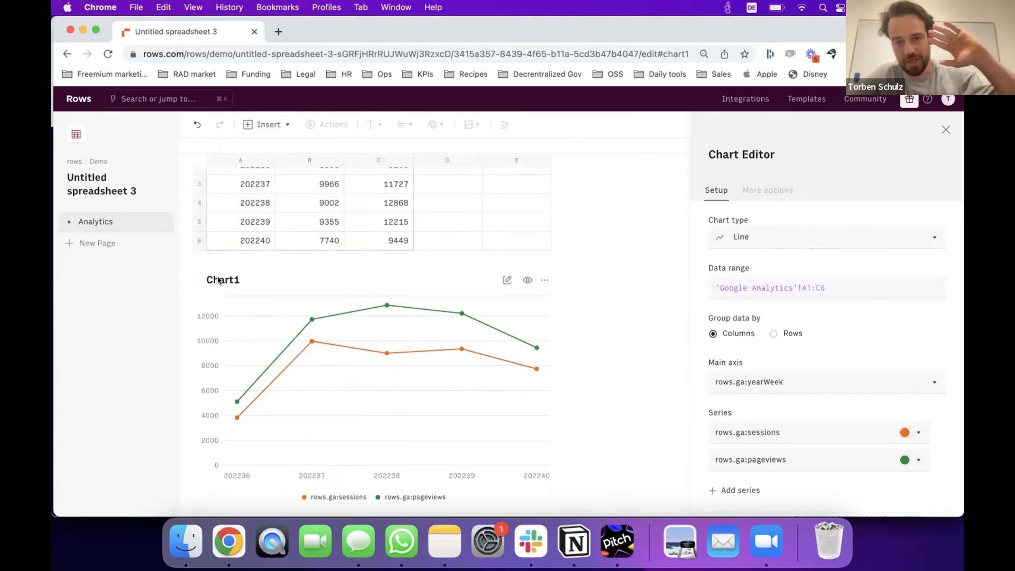
{"action": "left_click", "coordinate": [217, 277]}
{"action": "type", "text": "Report"}
{"action": "key", "text": "Return"}
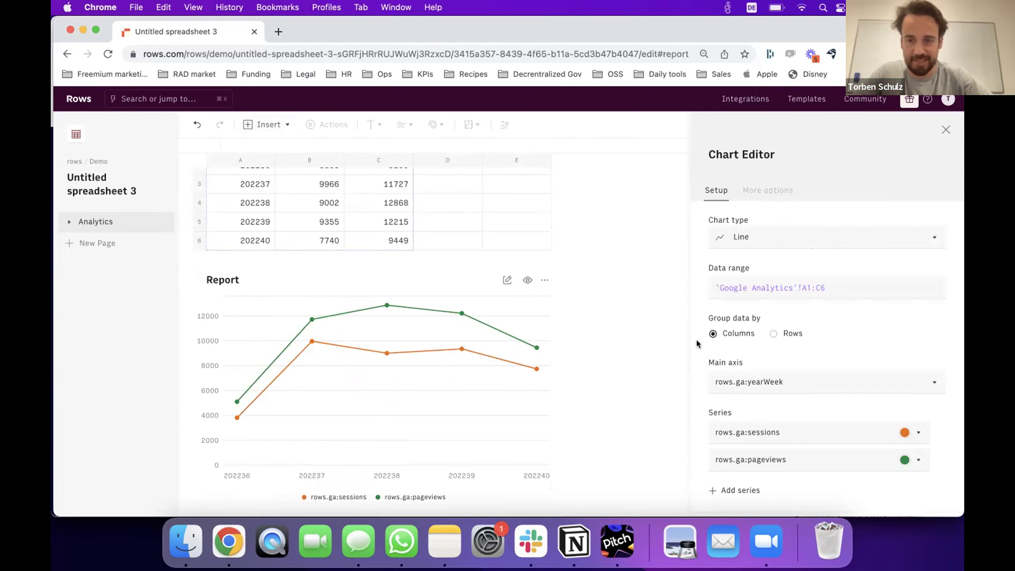
{"action": "left_click", "coordinate": [843, 290]}
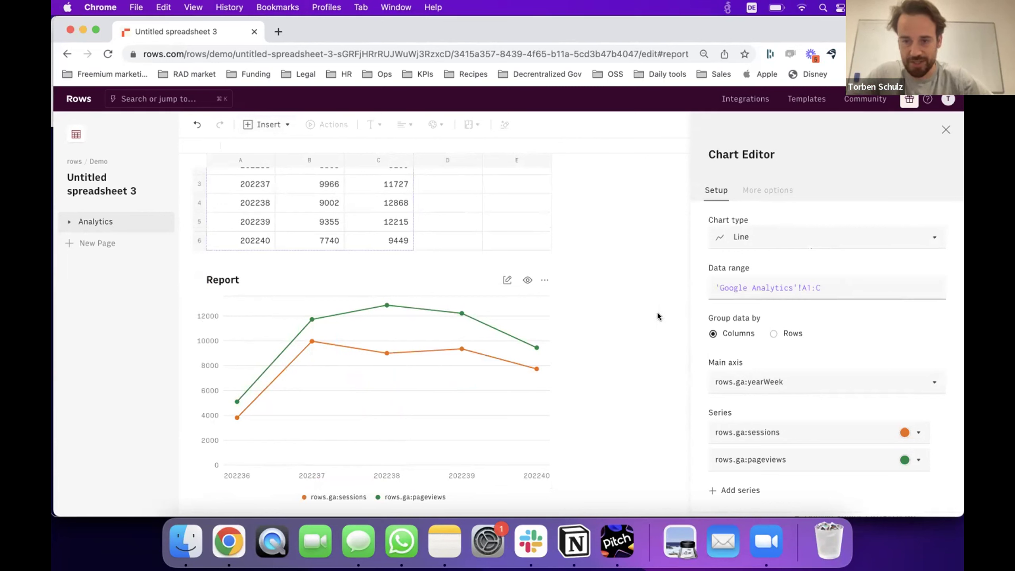
{"action": "left_click", "coordinate": [69, 222]}
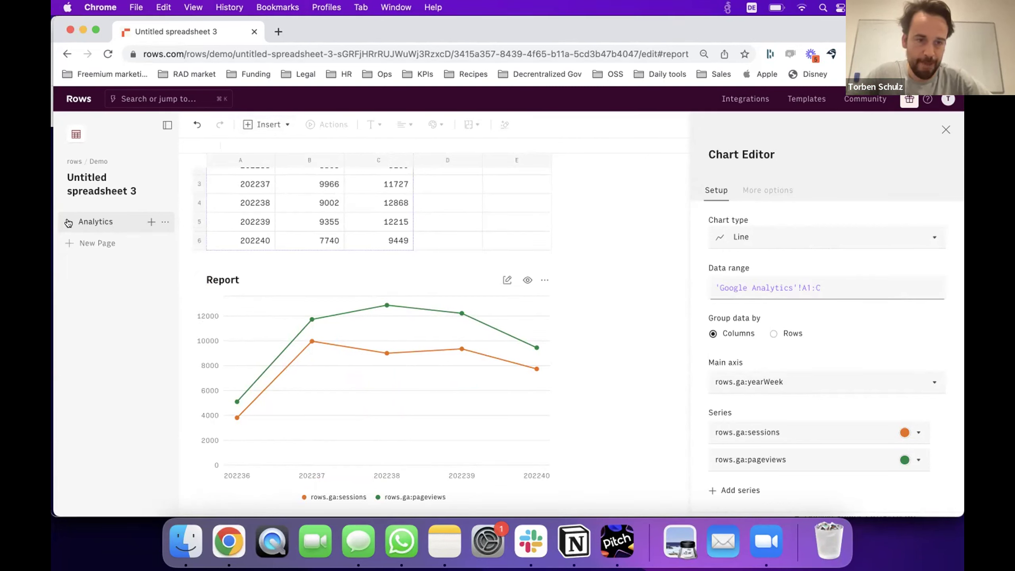
{"action": "left_click_drag", "start_coordinate": [92, 305], "coordinate": [95, 255]}
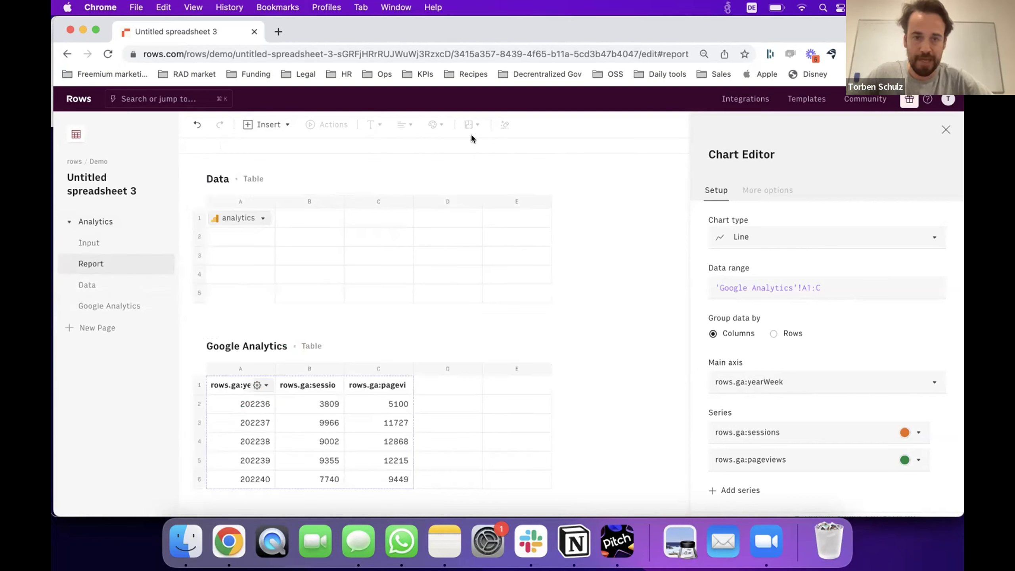
Set the Data and Google Analytics tables to Hidden on live, then close the Chart Editor.
{"action": "scroll", "coordinate": [337, 219], "scroll_direction": "up", "scroll_amount": 10}
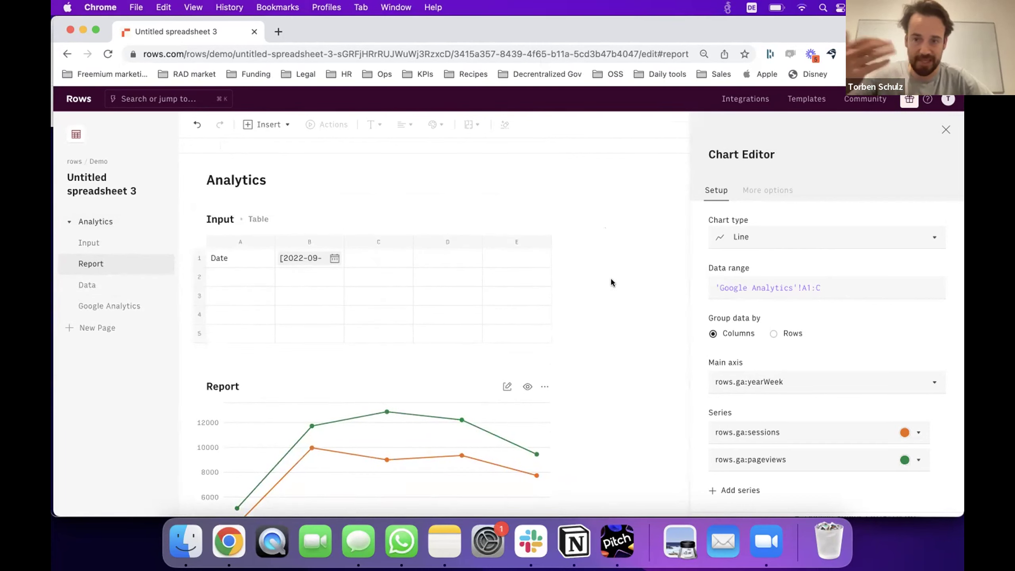
{"action": "scroll", "coordinate": [611, 282], "scroll_direction": "down", "scroll_amount": 2}
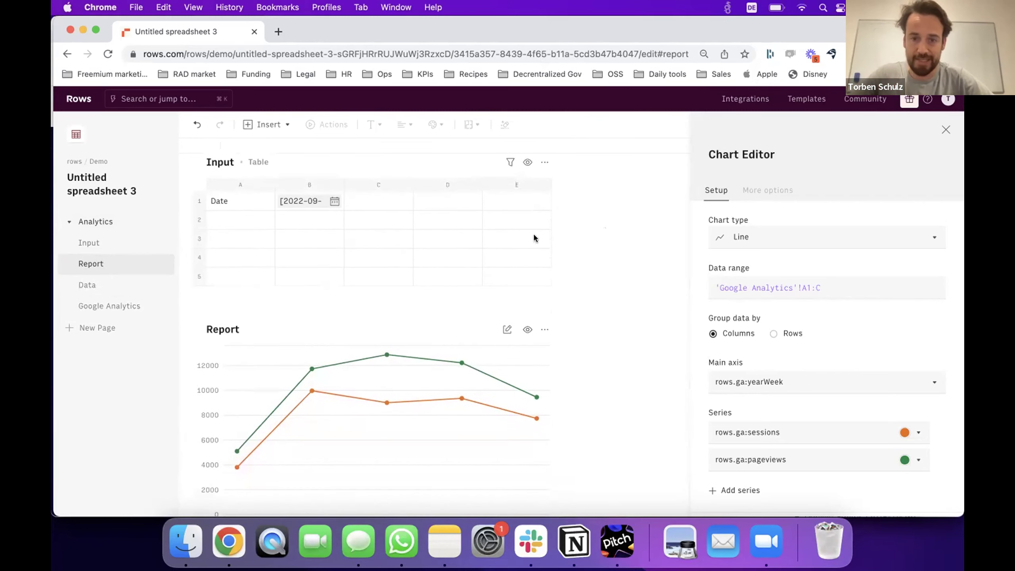
{"action": "scroll", "coordinate": [526, 234], "scroll_direction": "up", "scroll_amount": 1}
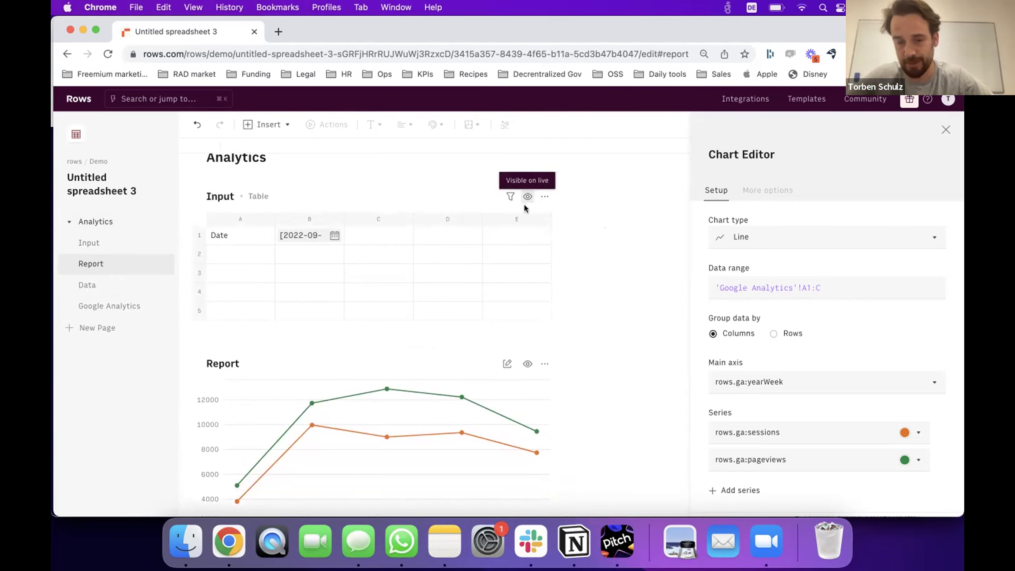
{"action": "scroll", "coordinate": [521, 334], "scroll_direction": "down", "scroll_amount": 8}
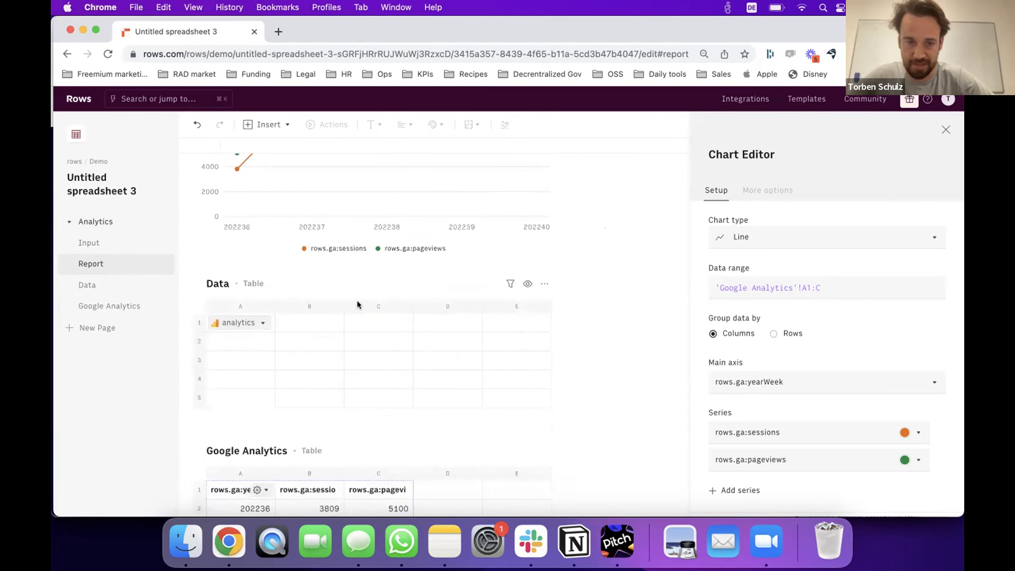
{"action": "left_click", "coordinate": [526, 284]}
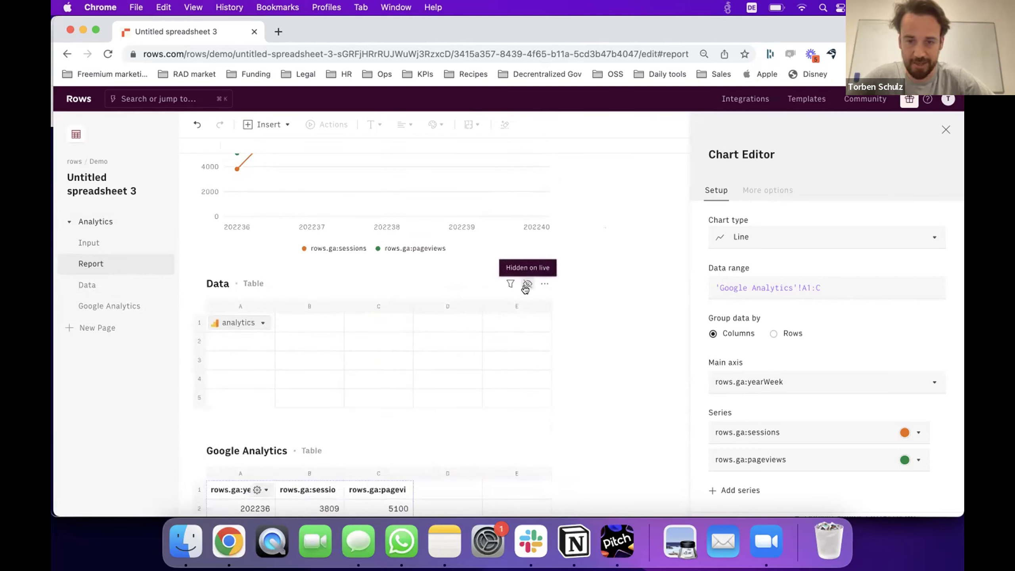
{"action": "scroll", "coordinate": [519, 372], "scroll_direction": "down", "scroll_amount": 3}
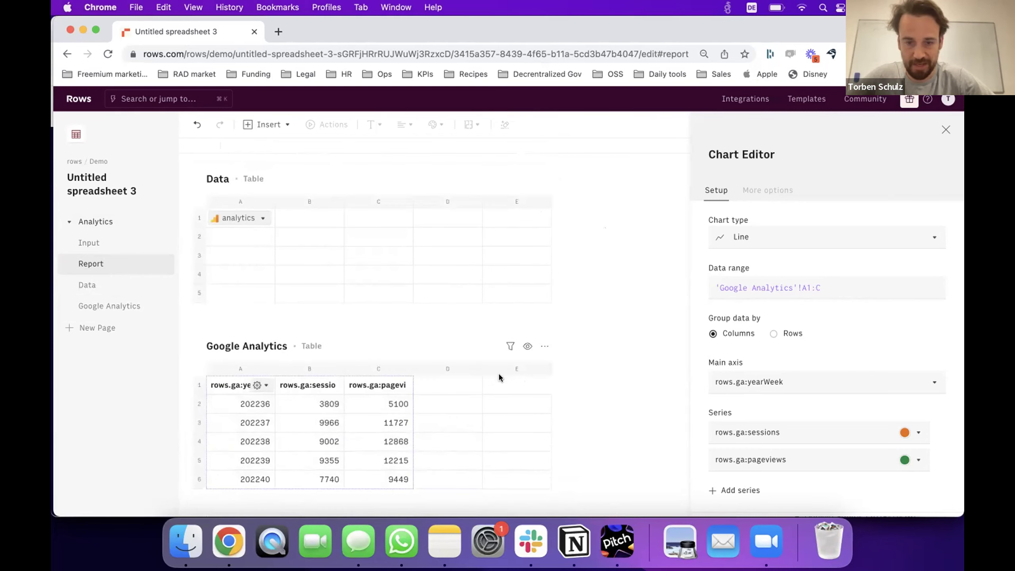
{"action": "left_click", "coordinate": [522, 349]}
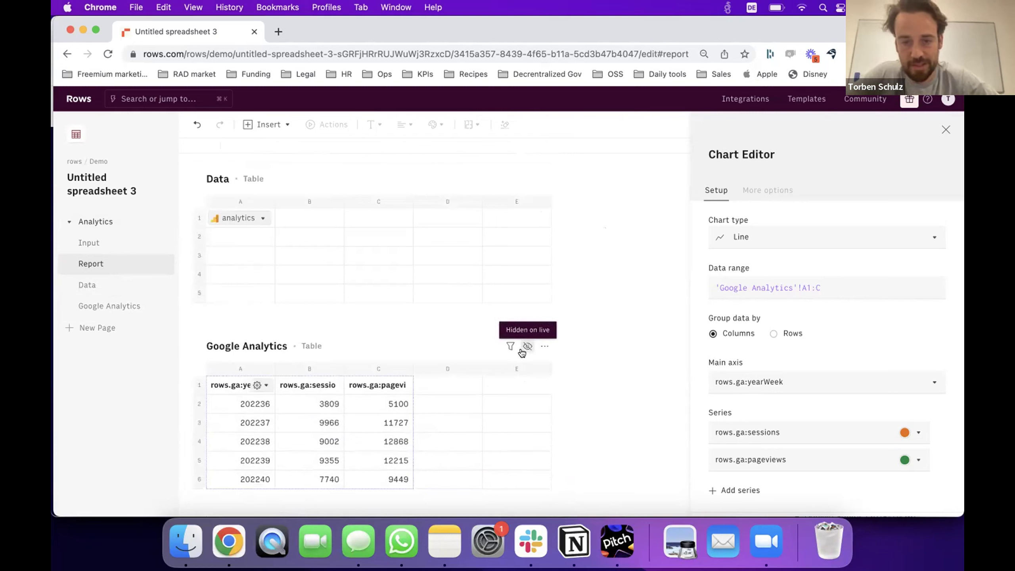
{"action": "scroll", "coordinate": [608, 230], "scroll_direction": "up", "scroll_amount": 1}
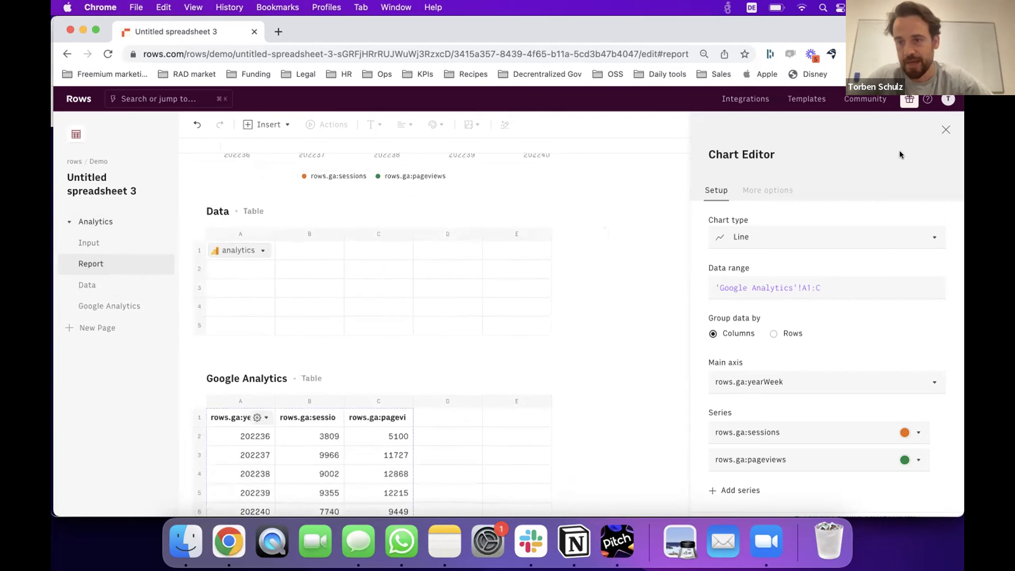
{"action": "left_click", "coordinate": [944, 131]}
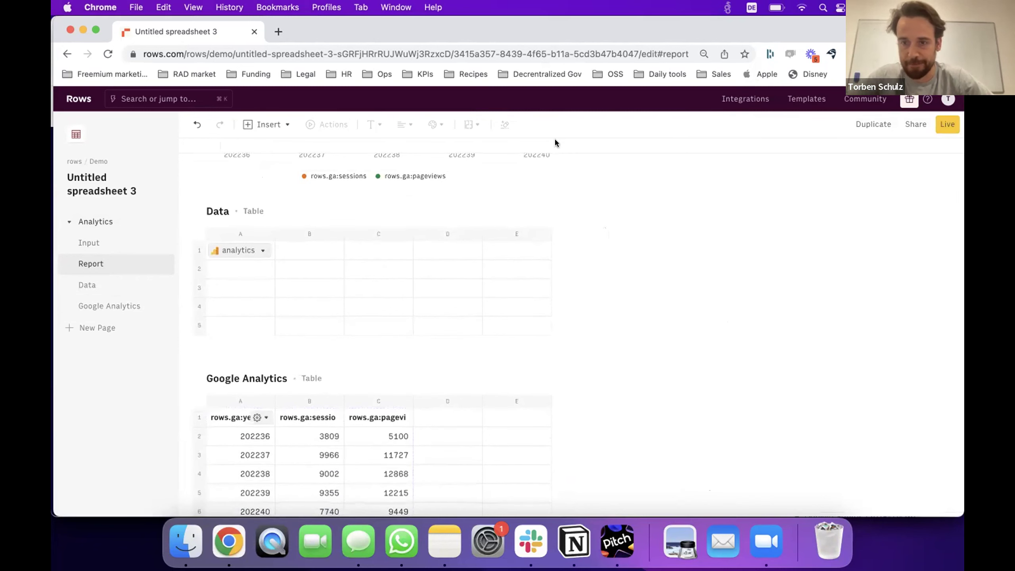
Review the invite and permission options, then switch on 'Share privately with the link'.
{"action": "left_click", "coordinate": [914, 125]}
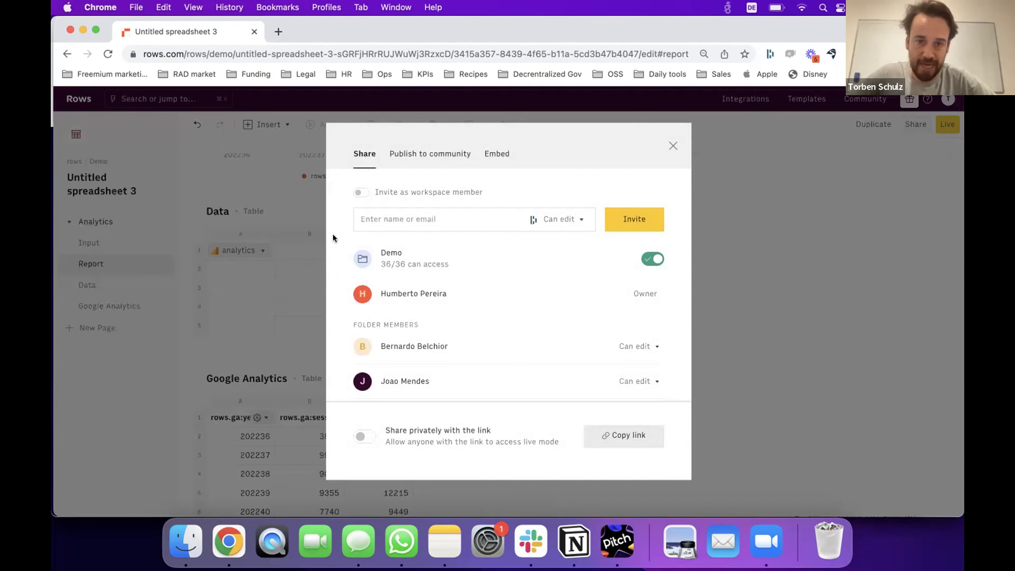
{"action": "left_click", "coordinate": [382, 217]}
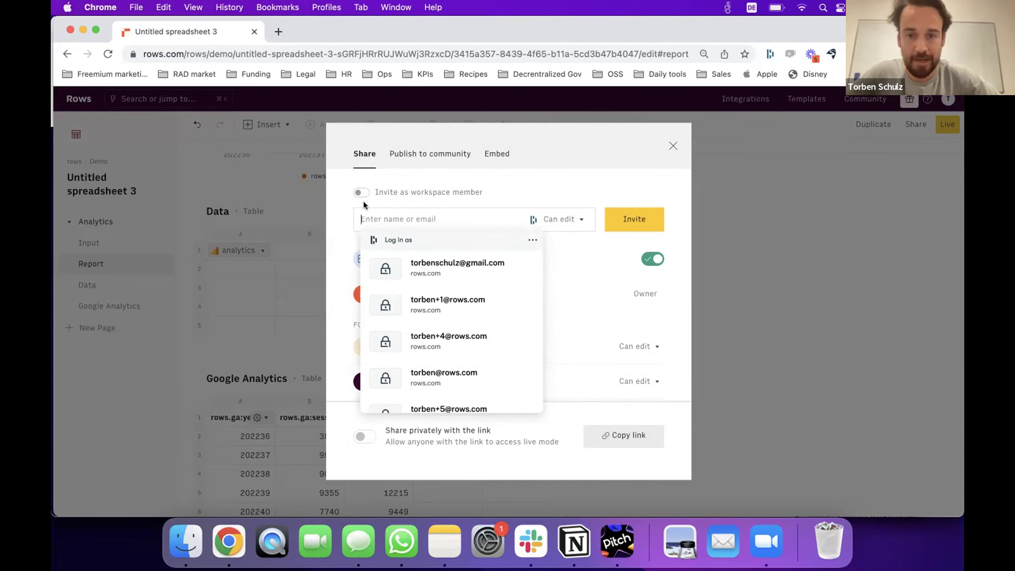
{"action": "left_click", "coordinate": [549, 213]}
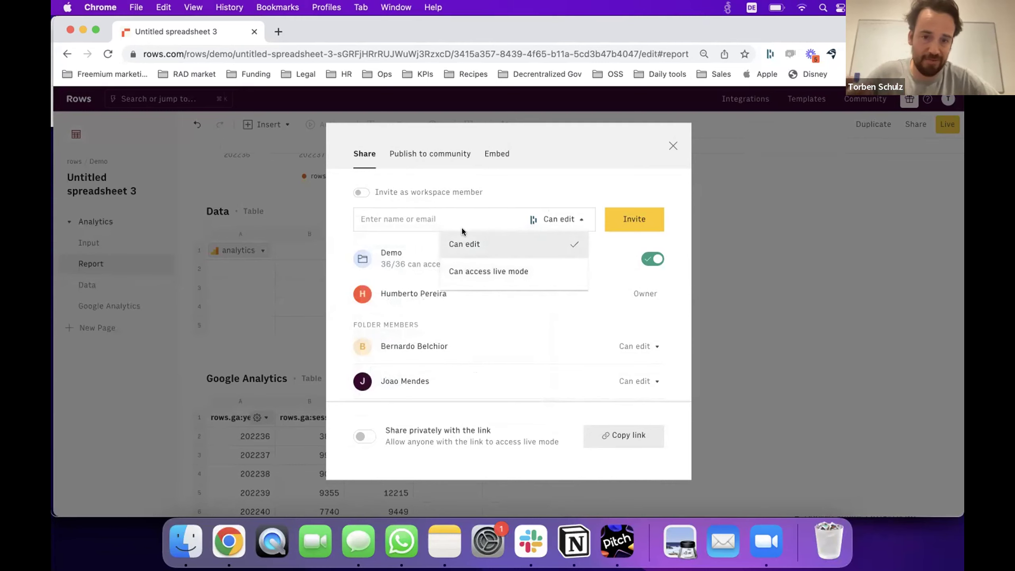
{"action": "left_click", "coordinate": [469, 210]}
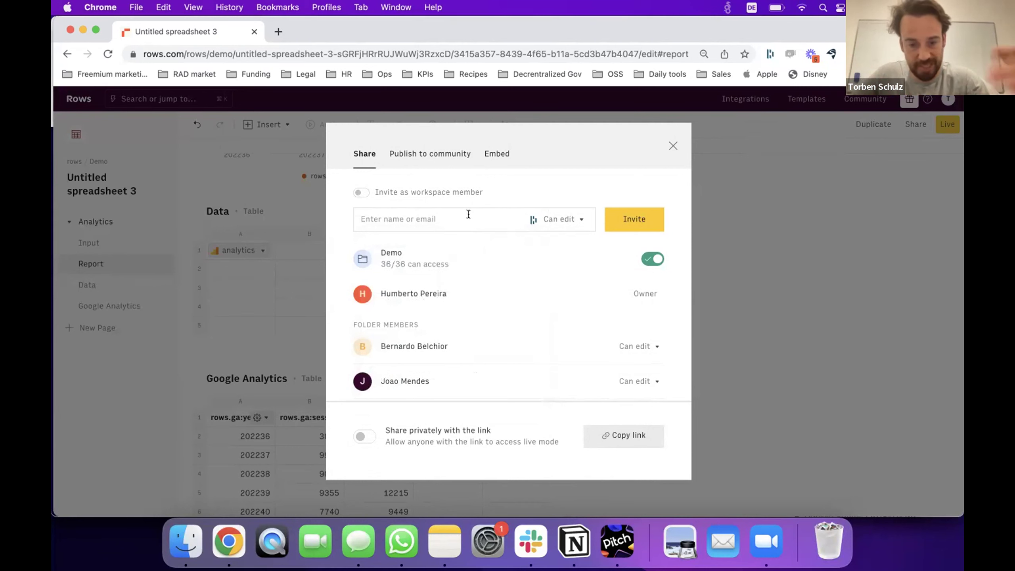
{"action": "scroll", "coordinate": [472, 316], "scroll_direction": "down", "scroll_amount": 5}
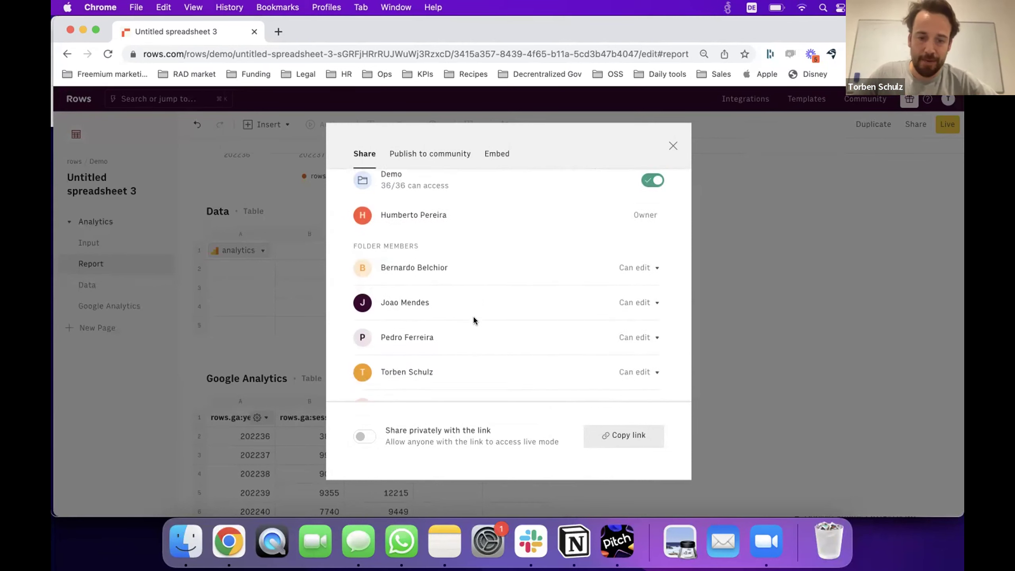
{"action": "left_click", "coordinate": [368, 435]}
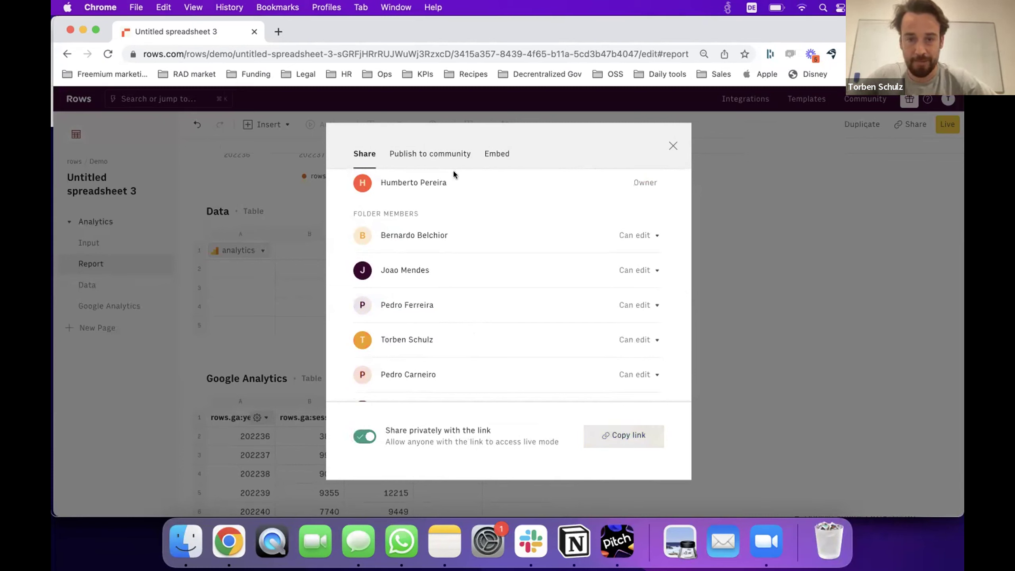
Look through the Publish to community and Embed options, then return to Share.
{"action": "left_click", "coordinate": [438, 159]}
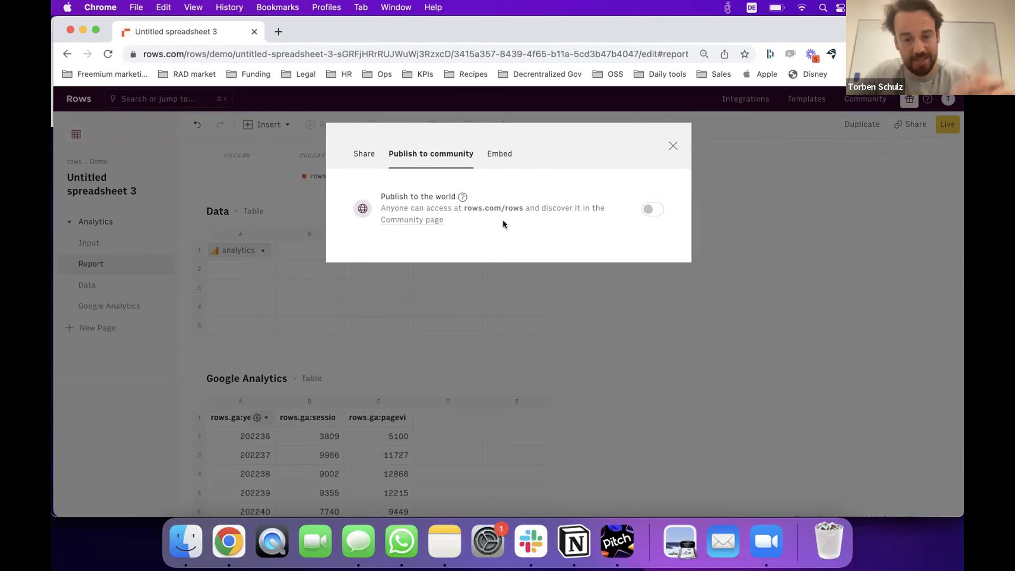
{"action": "left_click", "coordinate": [500, 156]}
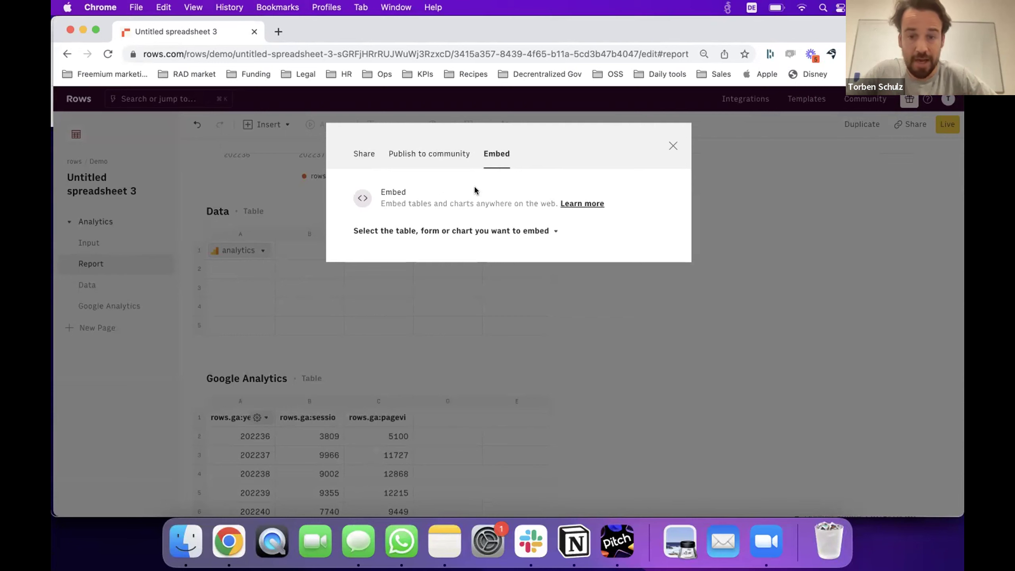
{"action": "left_click", "coordinate": [364, 154]}
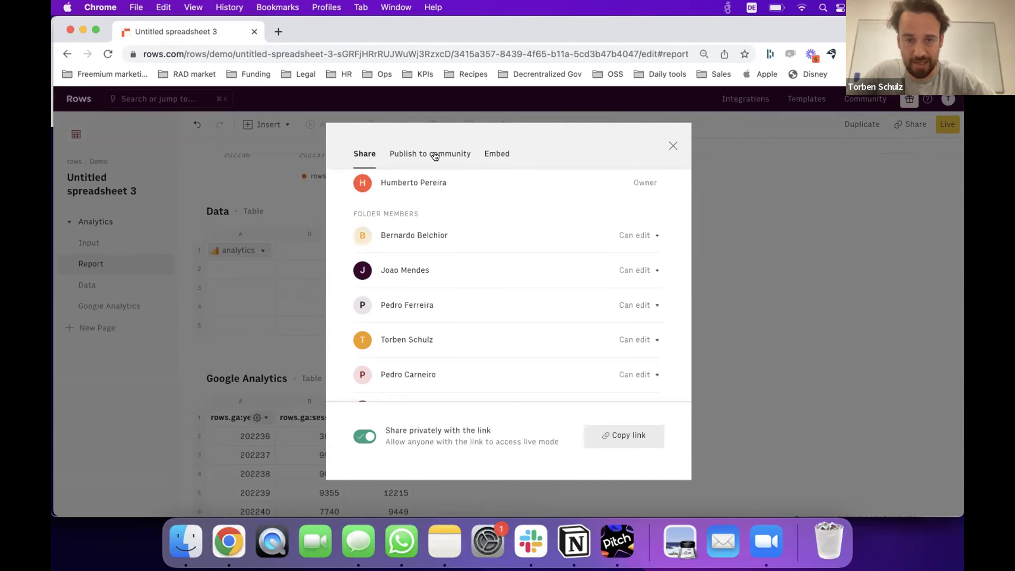
Copy the private share link and load it in a new browser tab.
{"action": "left_click", "coordinate": [606, 439]}
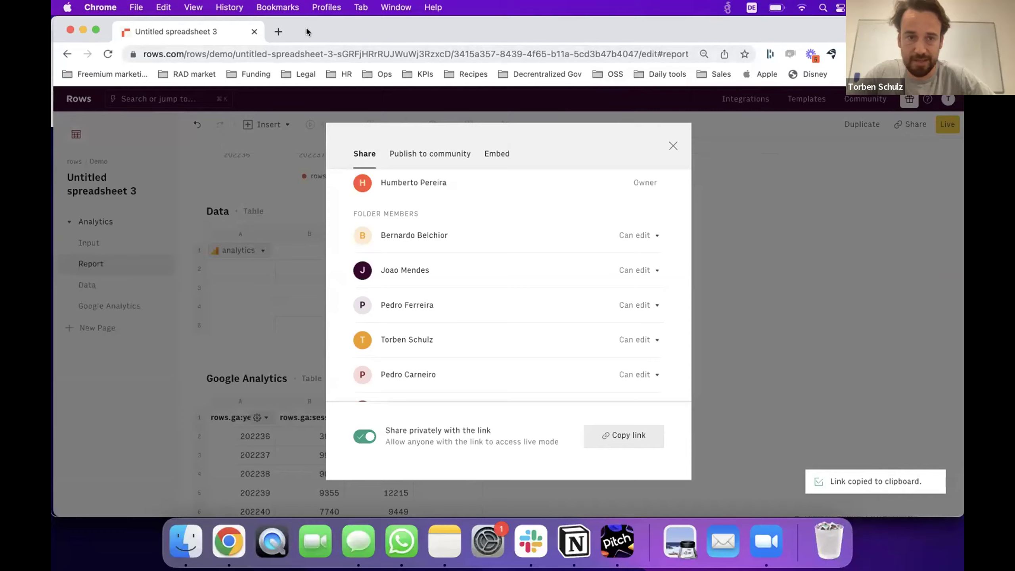
{"action": "left_click", "coordinate": [279, 31]}
{"action": "key", "text": "super+v"}
{"action": "key", "text": "Return"}
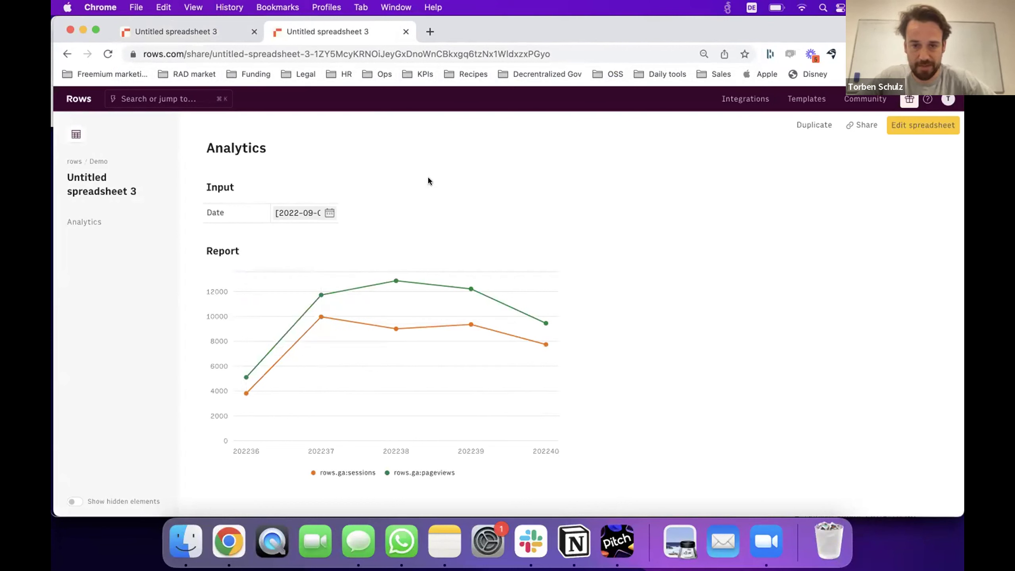
On the live page, set the Date range to August 1–31, 2022.
{"action": "mouse_move", "coordinate": [957, 286]}
{"action": "left_mouse_down"}
{"action": "mouse_move", "coordinate": [537, 288]}
{"action": "mouse_move", "coordinate": [960, 281]}
{"action": "left_mouse_up"}
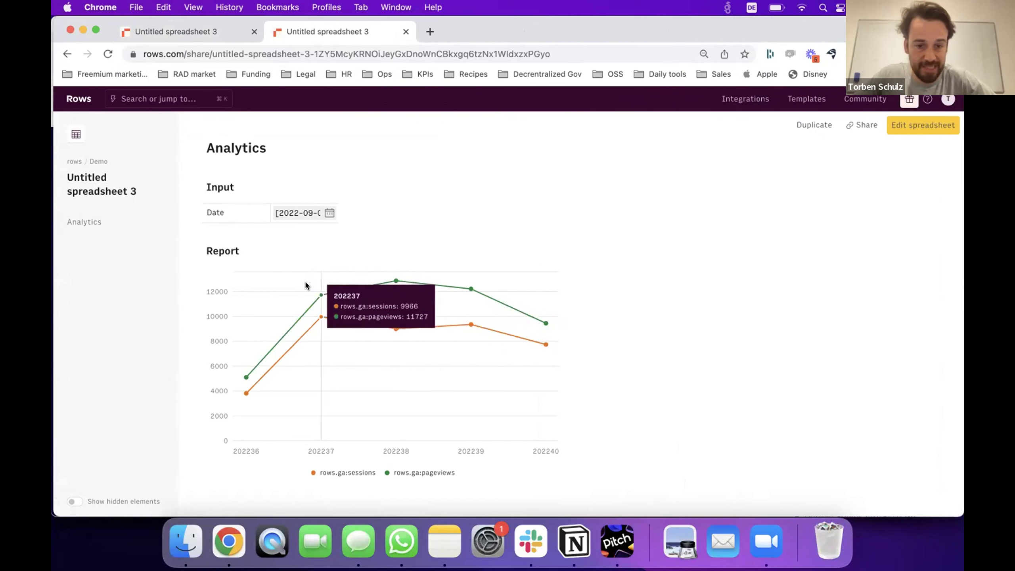
{"action": "scroll", "coordinate": [306, 283], "scroll_direction": "down", "scroll_amount": 1}
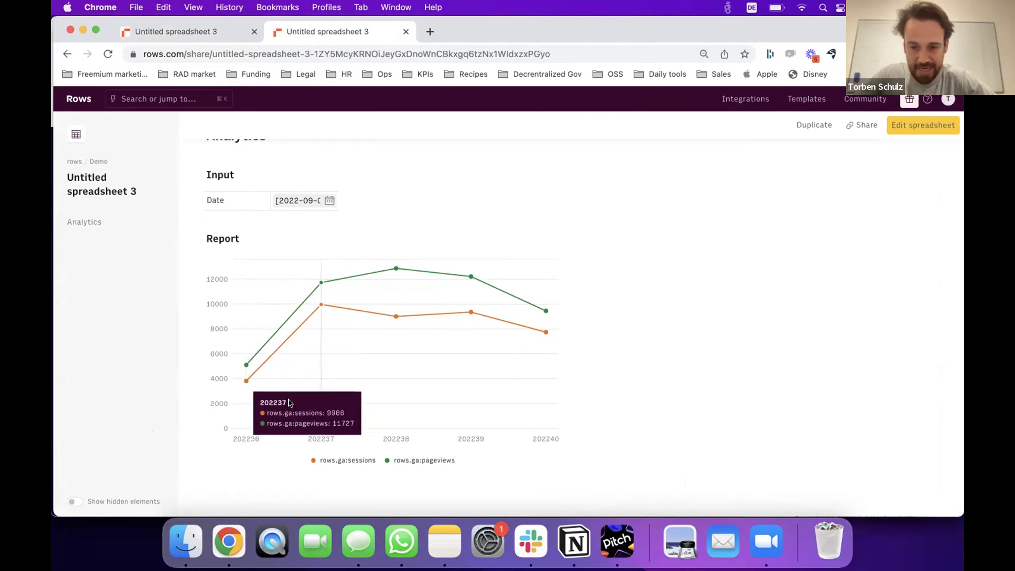
{"action": "scroll", "coordinate": [318, 370], "scroll_direction": "up", "scroll_amount": 1}
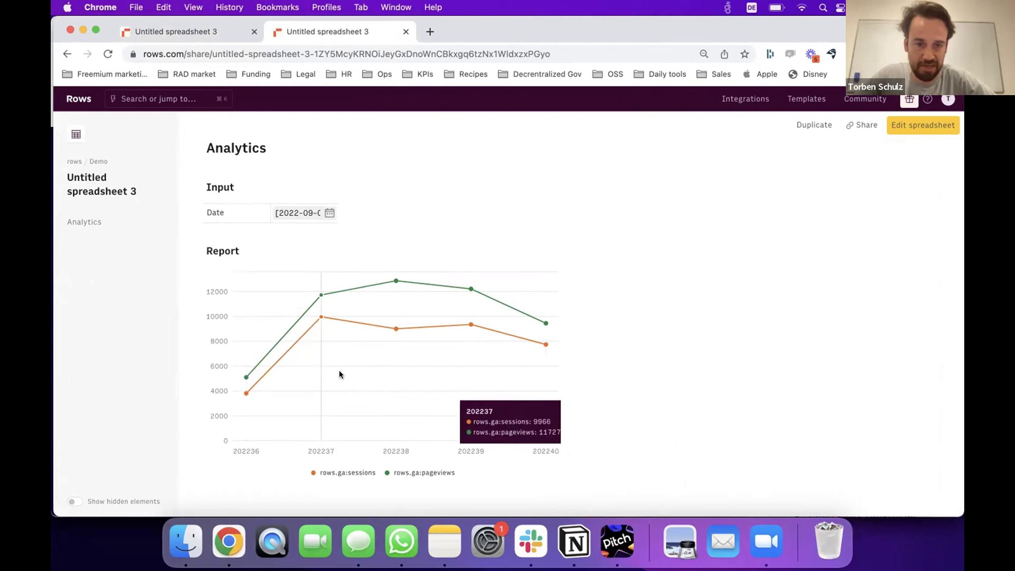
{"action": "left_click", "coordinate": [327, 214]}
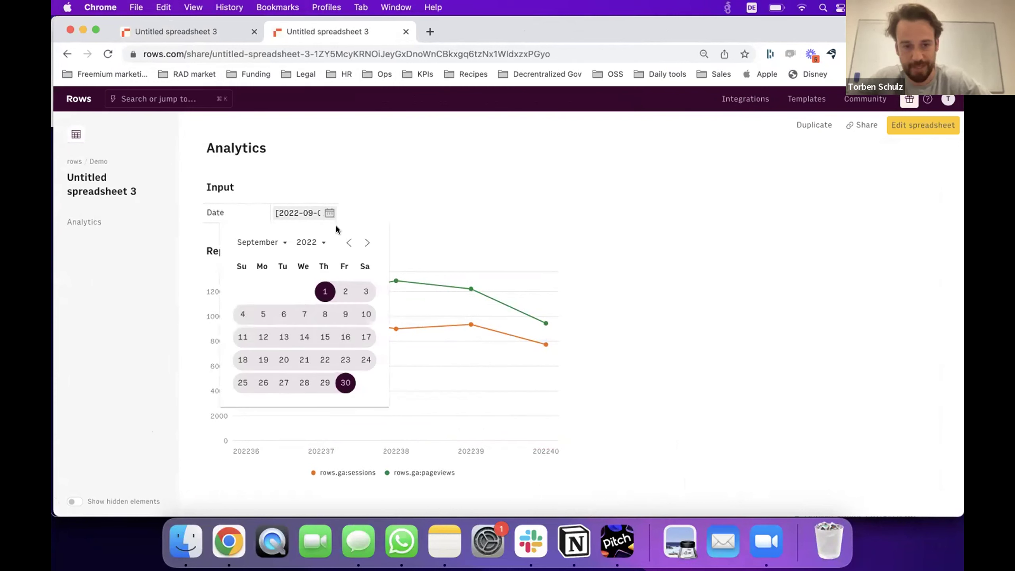
{"action": "left_click", "coordinate": [348, 242]}
{"action": "left_click", "coordinate": [263, 291]}
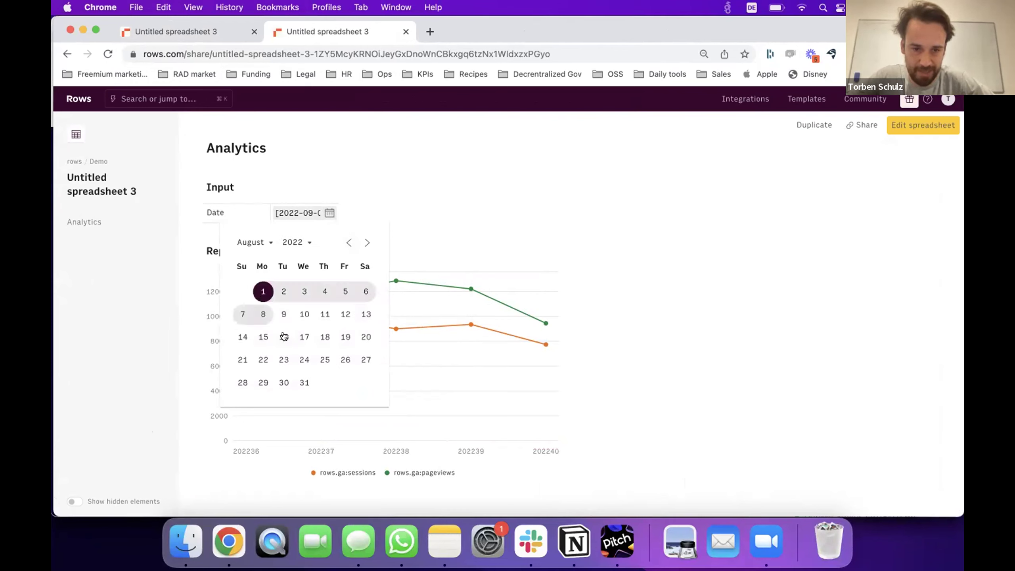
{"action": "left_click", "coordinate": [306, 382]}
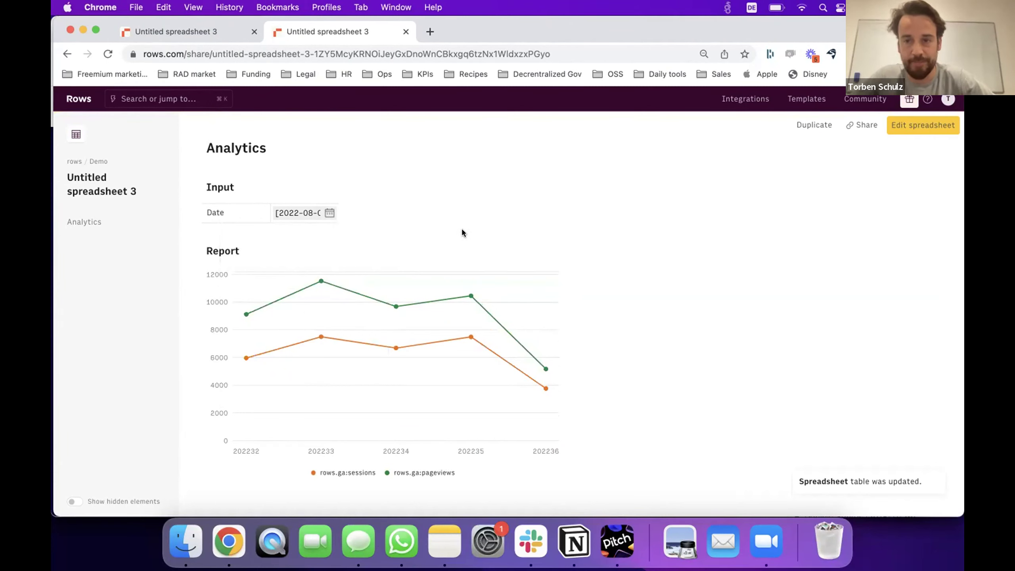
Return to editing the spreadsheet and open the Report chart's ••• options menu.
{"action": "left_click", "coordinate": [907, 127]}
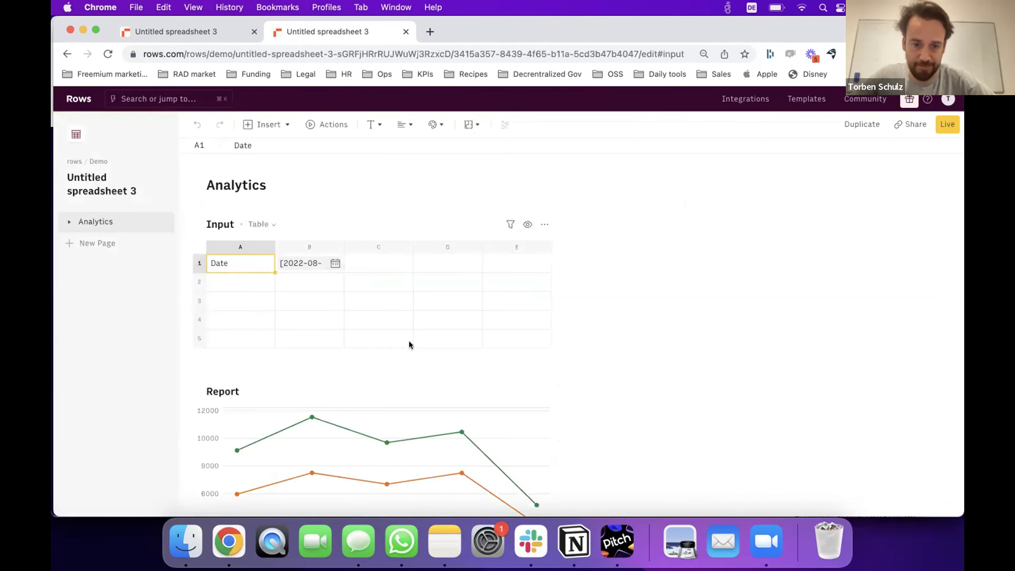
{"action": "scroll", "coordinate": [408, 340], "scroll_direction": "down", "scroll_amount": 1}
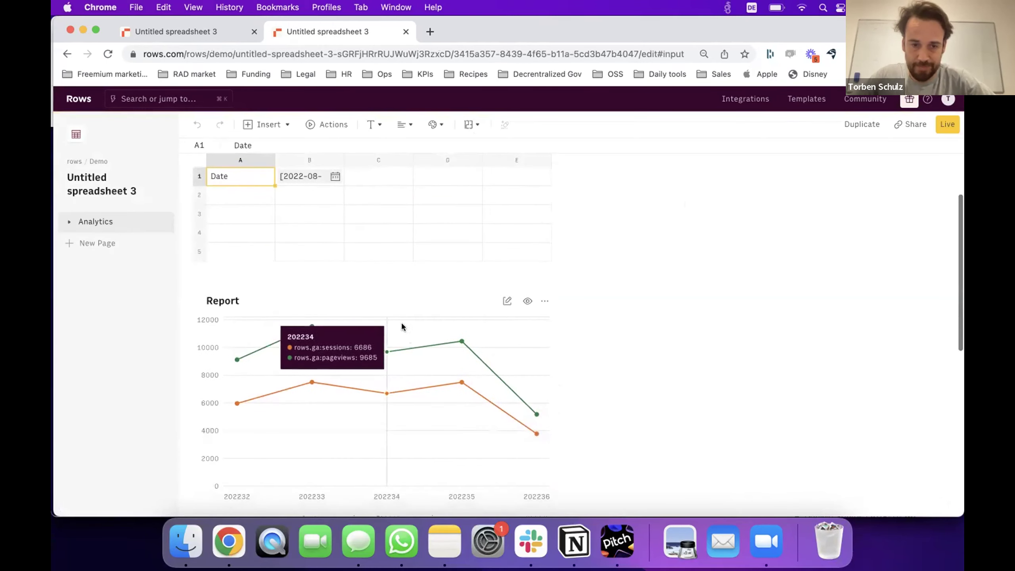
{"action": "left_click", "coordinate": [541, 305]}
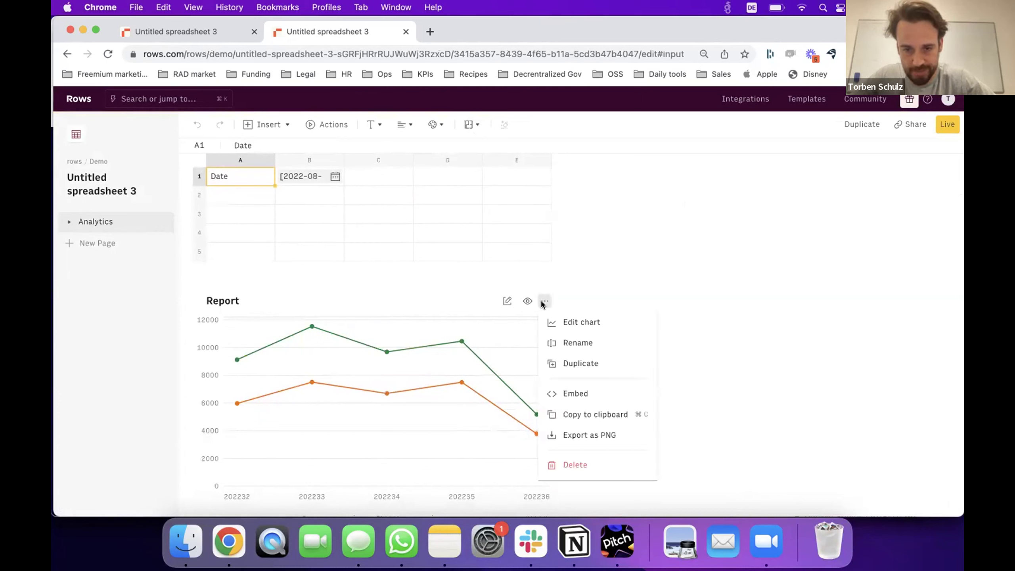
{"action": "left_click", "coordinate": [542, 302]}
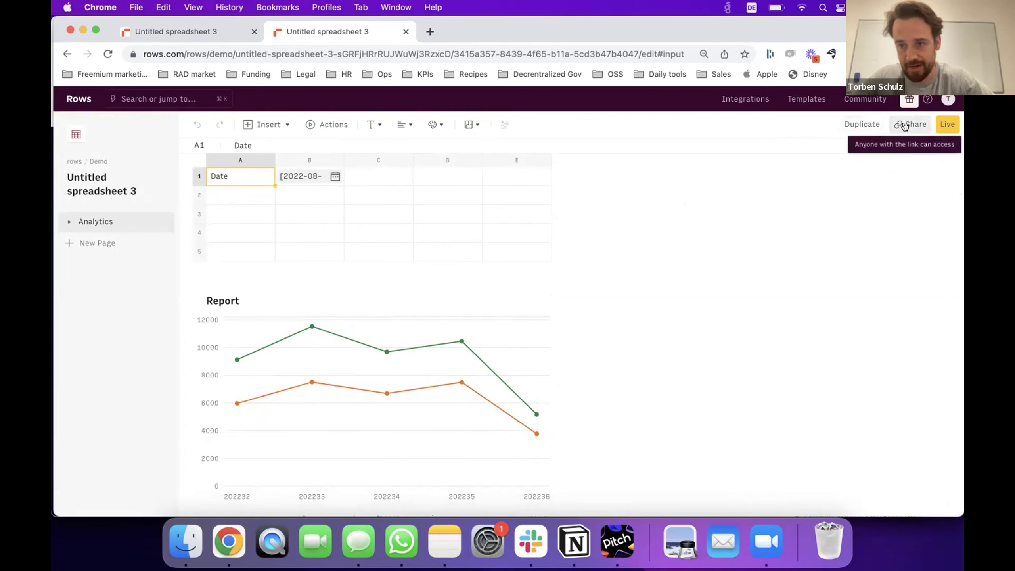
{"action": "mouse_move", "coordinate": [524, 403]}
{"action": "left_click", "coordinate": [544, 301]}
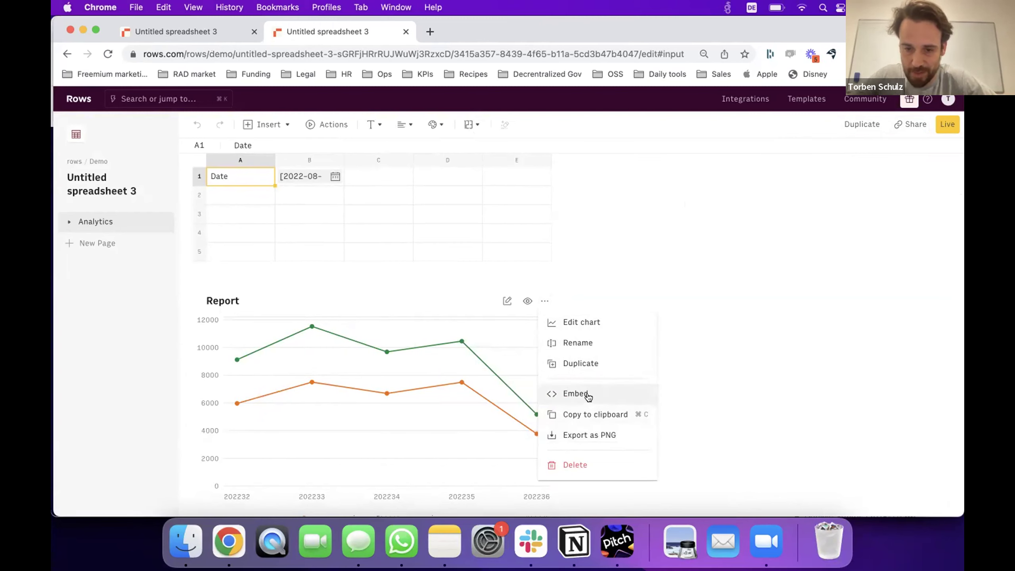
Copy the chart's iframe embed code from the Embed dialog, then close it.
{"action": "left_click", "coordinate": [590, 395]}
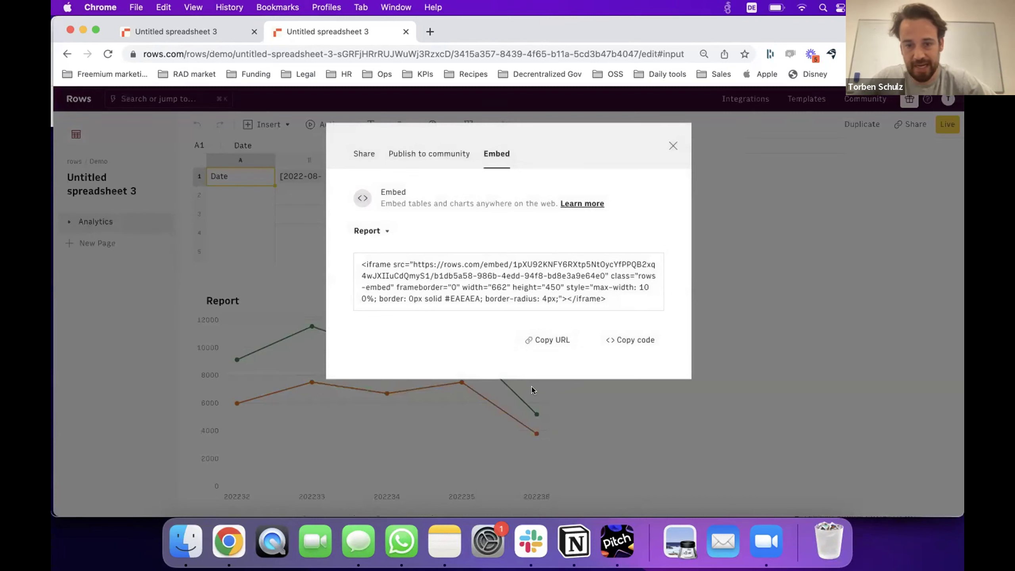
{"action": "left_click", "coordinate": [527, 340]}
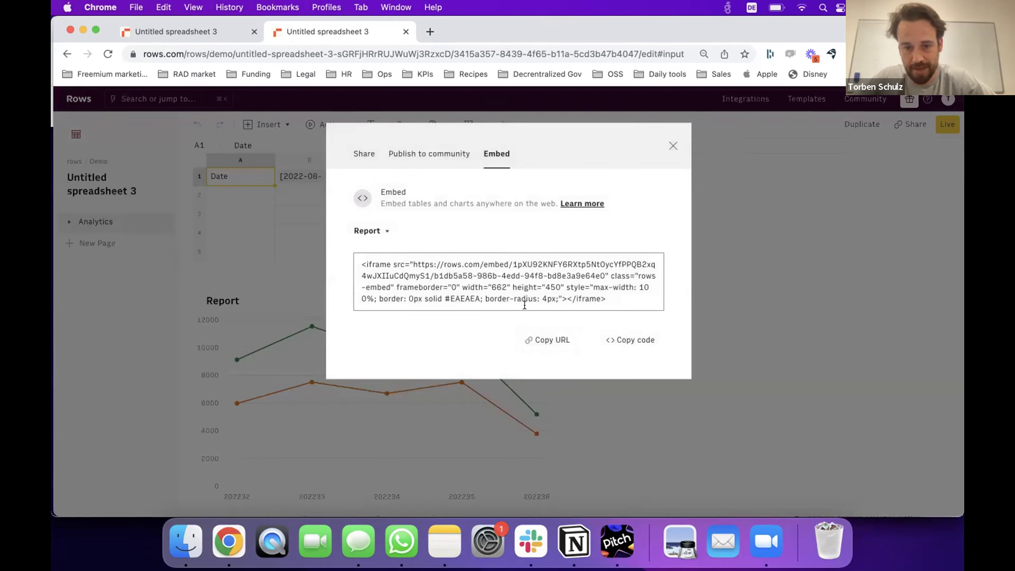
{"action": "left_click", "coordinate": [549, 341]}
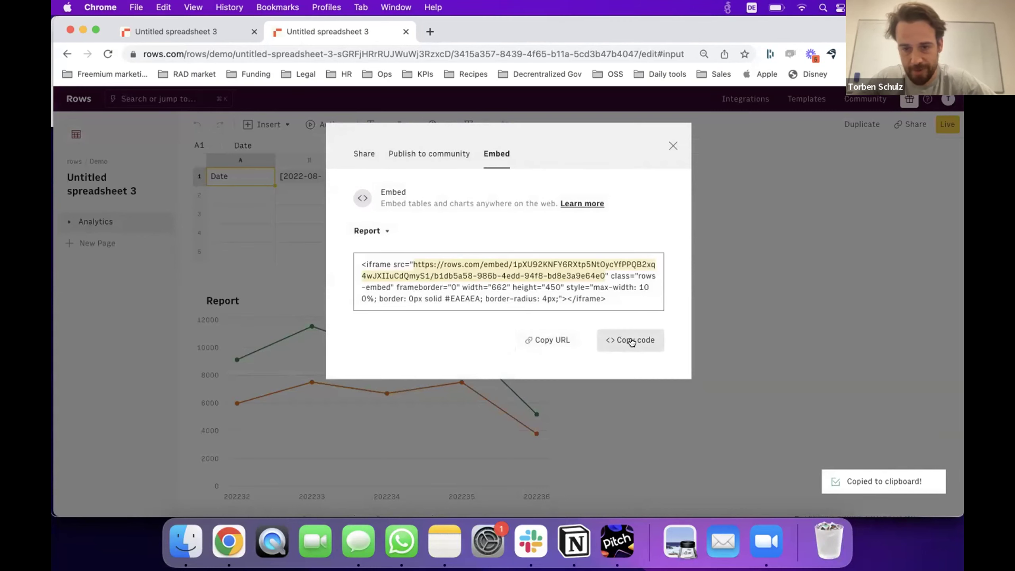
{"action": "left_click", "coordinate": [703, 290]}
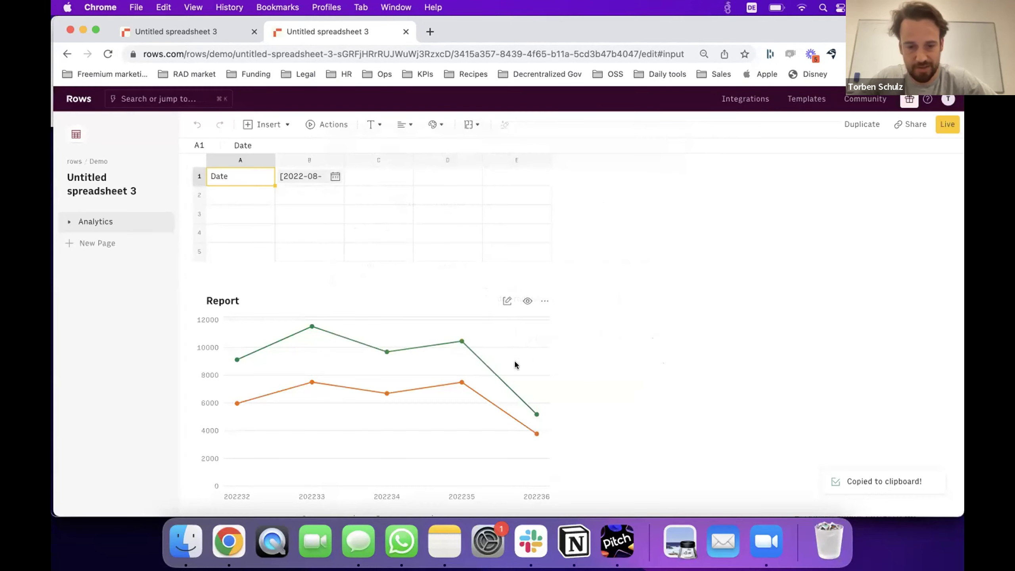
Paste the copied Rows chart link into Notion's Dashboard page and create an embed.
{"action": "key", "text": "super+Tab"}
{"action": "key", "text": "super+Tab"}
{"action": "key", "text": "super+Tab"}
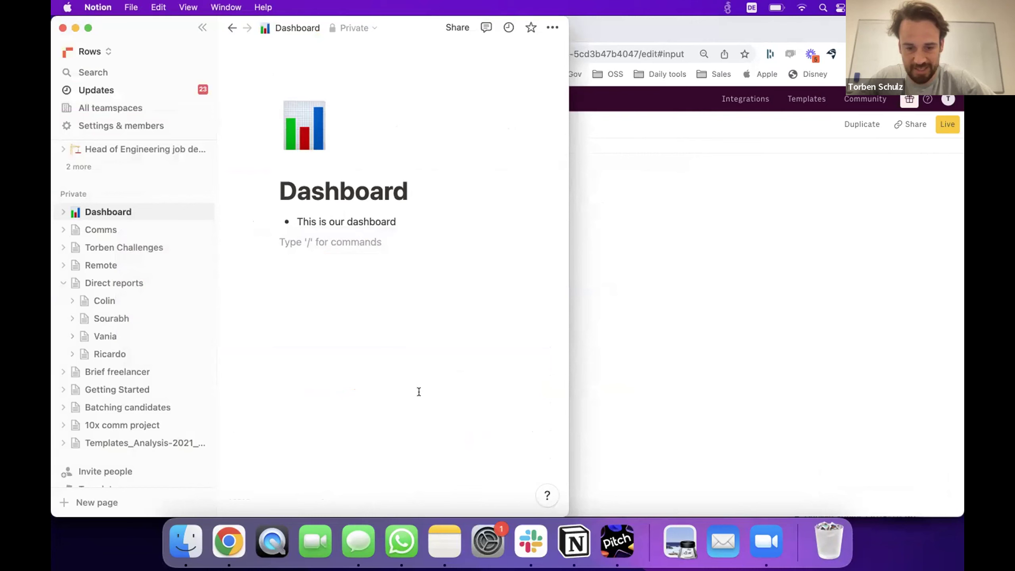
{"action": "key", "text": "super+v"}
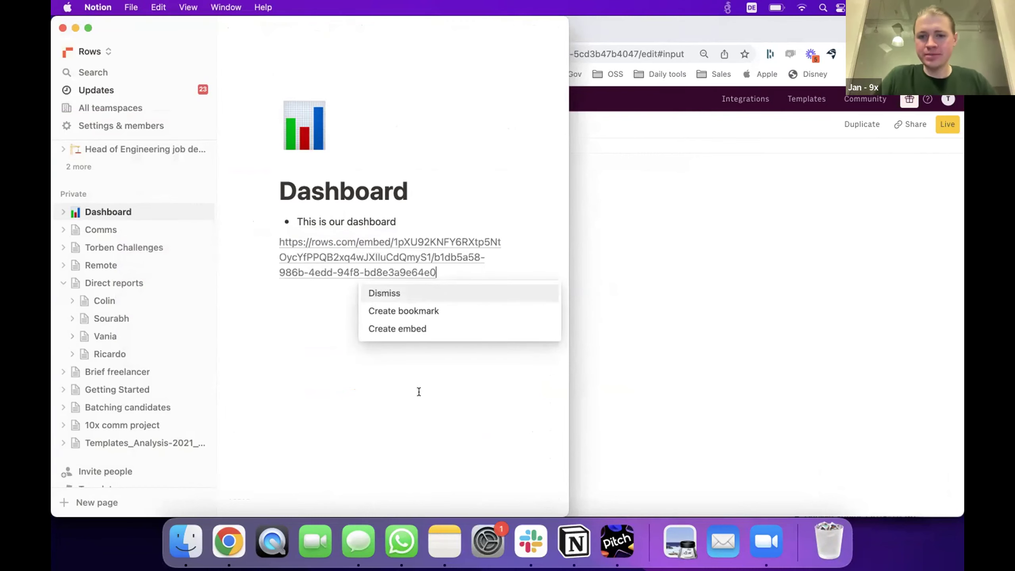
{"action": "left_click", "coordinate": [390, 334]}
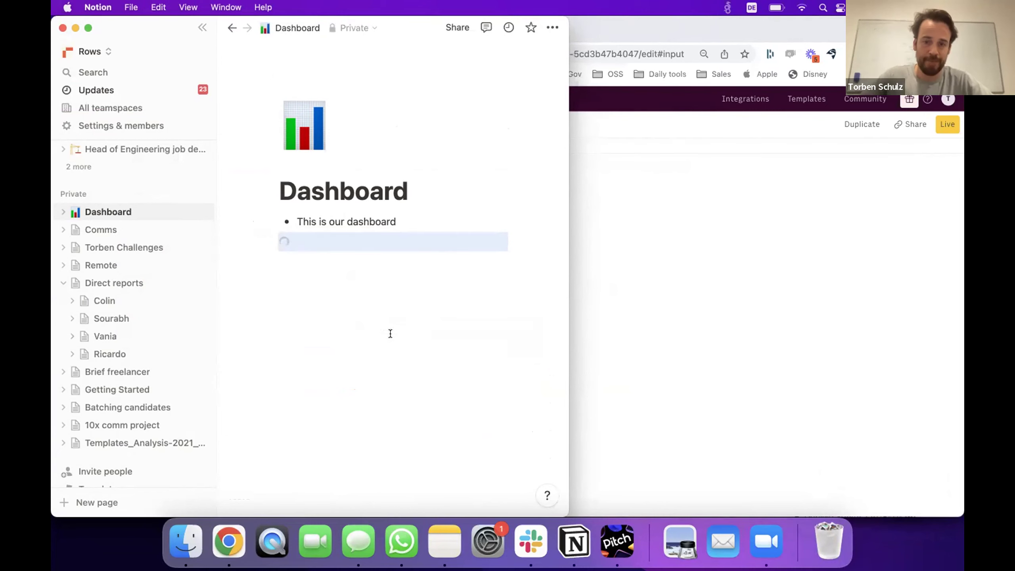
Widen the Notion window and stretch the embedded chart tall enough to show both axes.
{"action": "left_click_drag", "start_coordinate": [564, 330], "coordinate": [683, 330]}
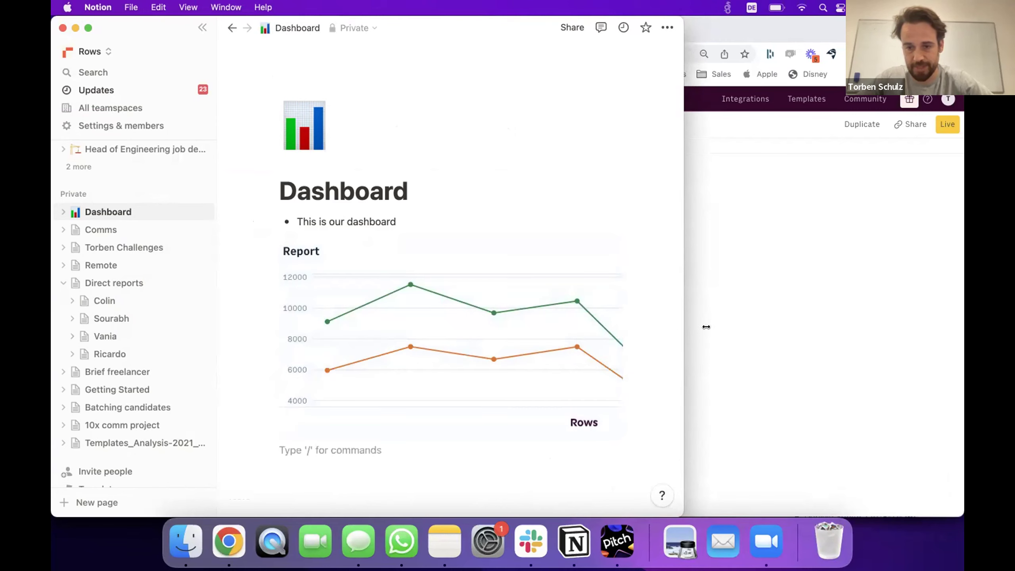
{"action": "left_click_drag", "start_coordinate": [706, 326], "coordinate": [784, 326]}
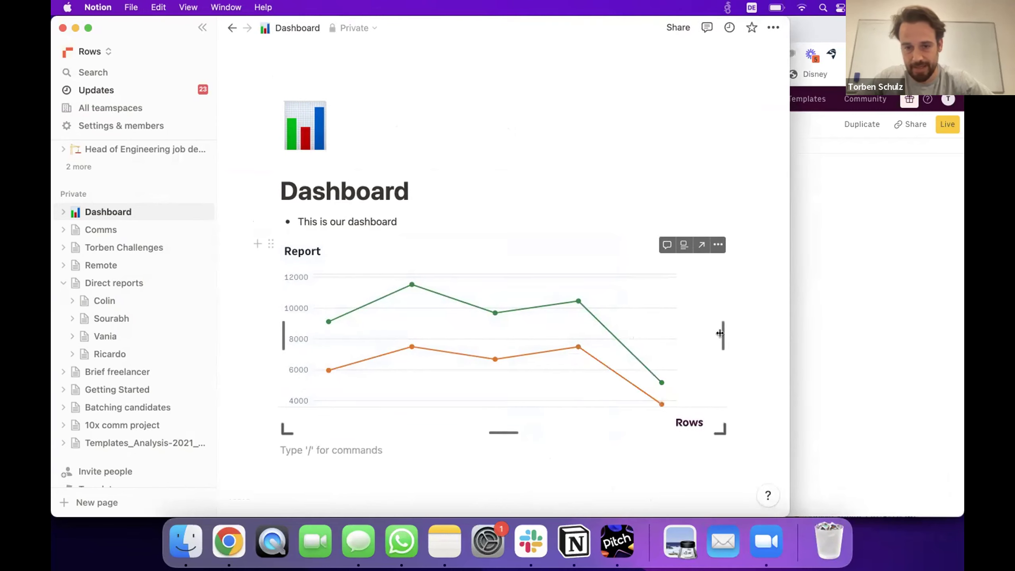
{"action": "left_click_drag", "start_coordinate": [503, 432], "coordinate": [497, 455]}
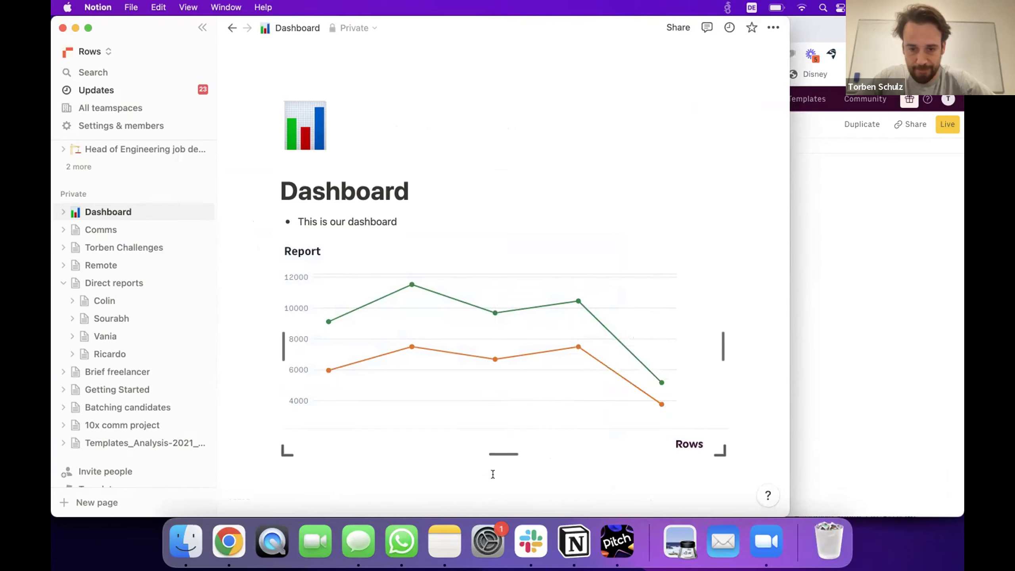
{"action": "scroll", "coordinate": [496, 480], "scroll_direction": "down", "scroll_amount": 5}
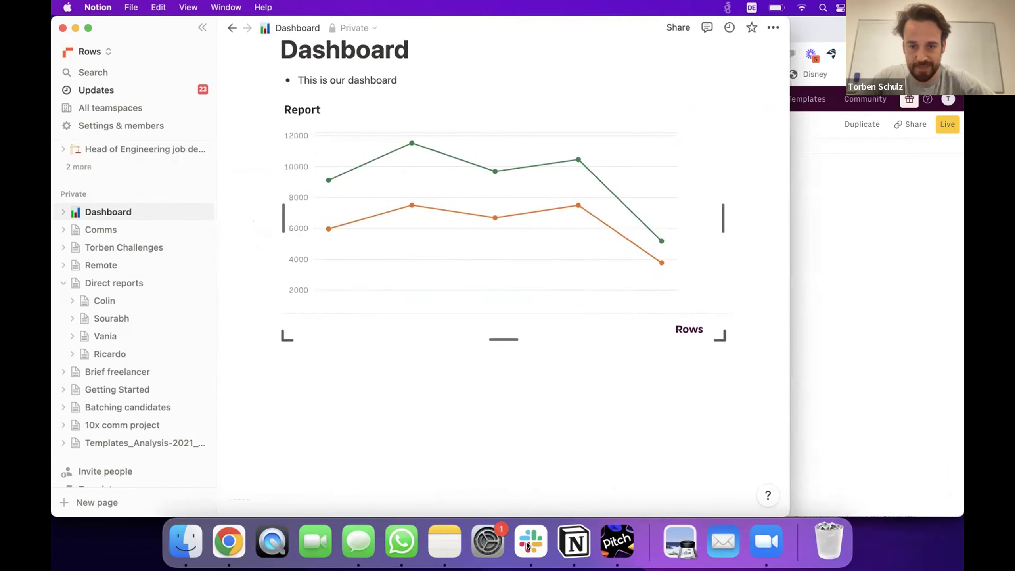
{"action": "left_click_drag", "start_coordinate": [498, 338], "coordinate": [501, 411]}
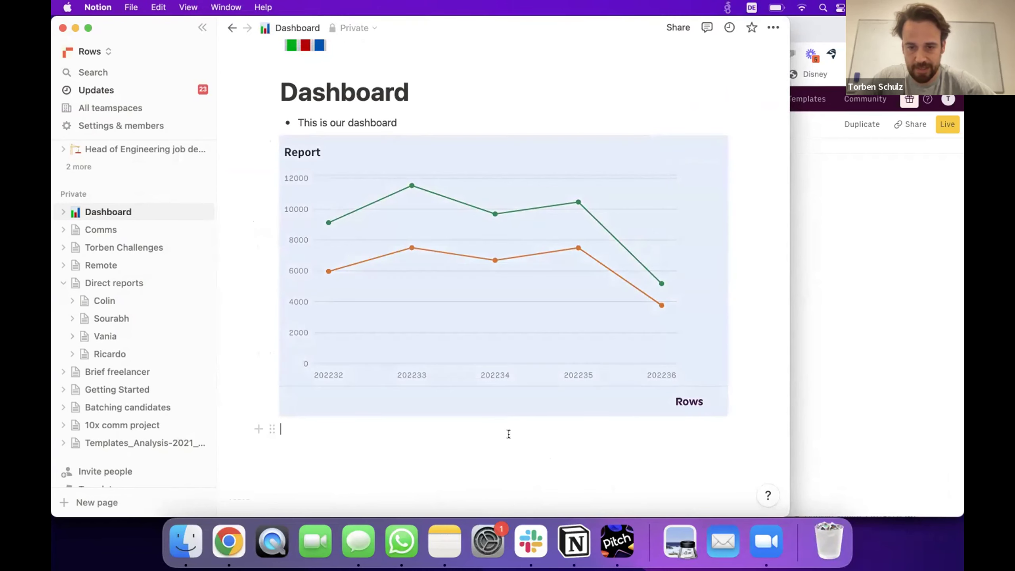
{"action": "left_click", "coordinate": [508, 434]}
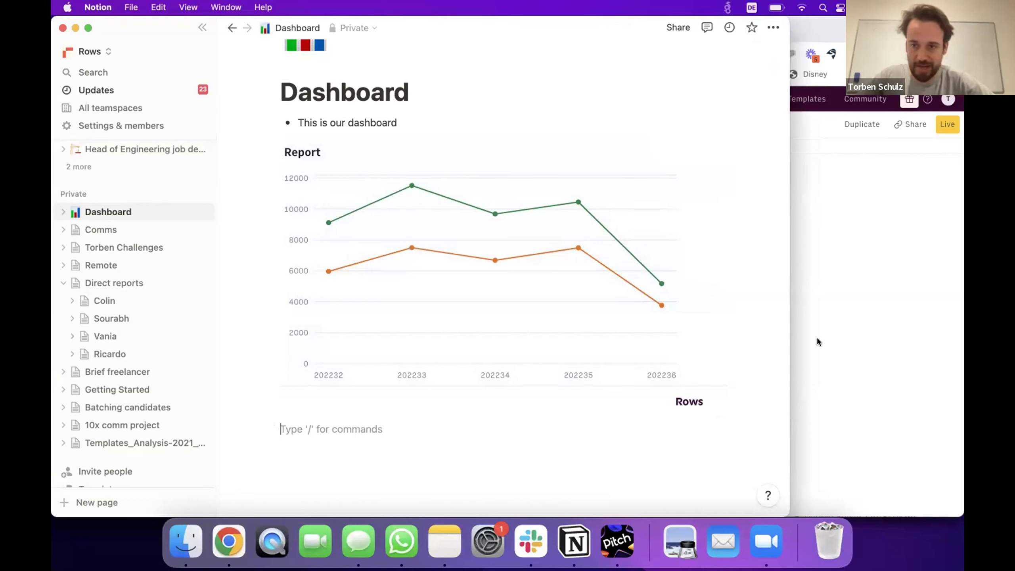
{"action": "left_click_drag", "start_coordinate": [785, 299], "coordinate": [504, 280]}
Arrange the Rows browser and Notion windows side by side, hiding Notion's sidebar.
{"action": "left_click", "coordinate": [586, 281]}
{"action": "left_click_drag", "start_coordinate": [52, 306], "coordinate": [522, 275]}
{"action": "left_click", "coordinate": [279, 136]}
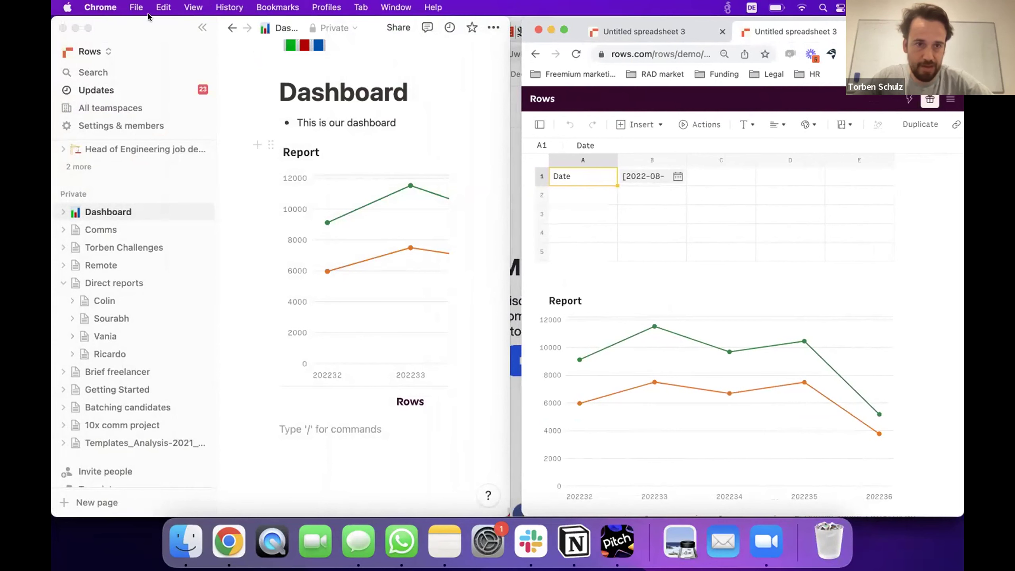
{"action": "left_click", "coordinate": [203, 27]}
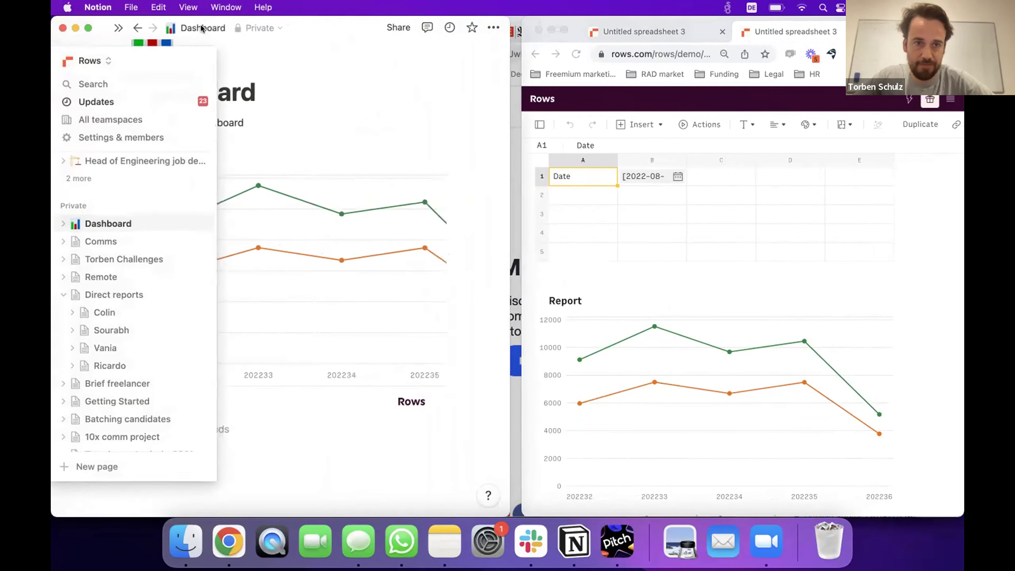
{"action": "left_click_drag", "start_coordinate": [511, 260], "coordinate": [553, 258]}
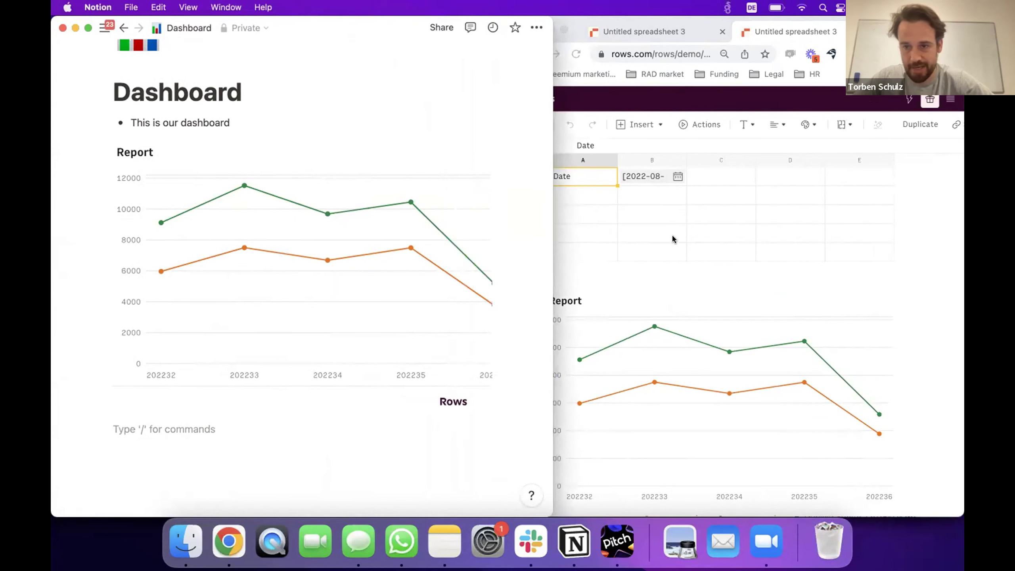
{"action": "left_click_drag", "start_coordinate": [907, 29], "coordinate": [947, 29]}
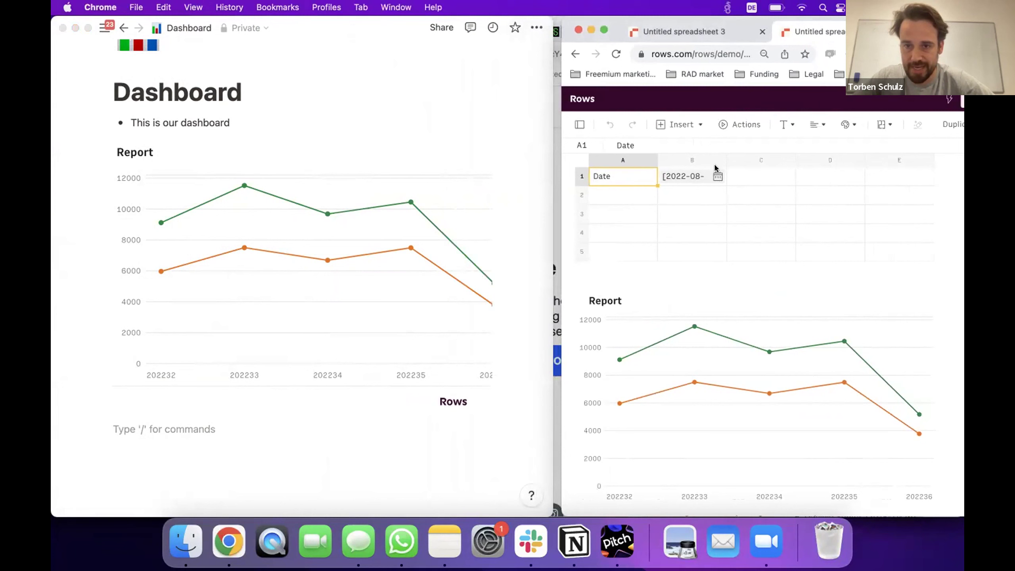
Set B1's report range to 2022-07-01 through 2022-07-31, then compare with Notion's chart.
{"action": "left_click", "coordinate": [713, 179]}
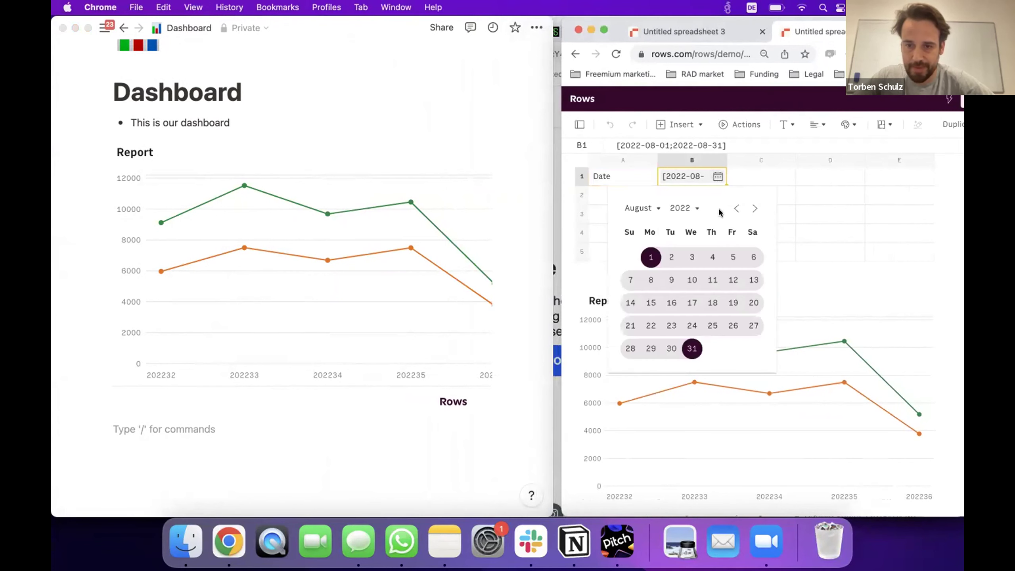
{"action": "left_click", "coordinate": [736, 208]}
{"action": "left_click", "coordinate": [729, 255]}
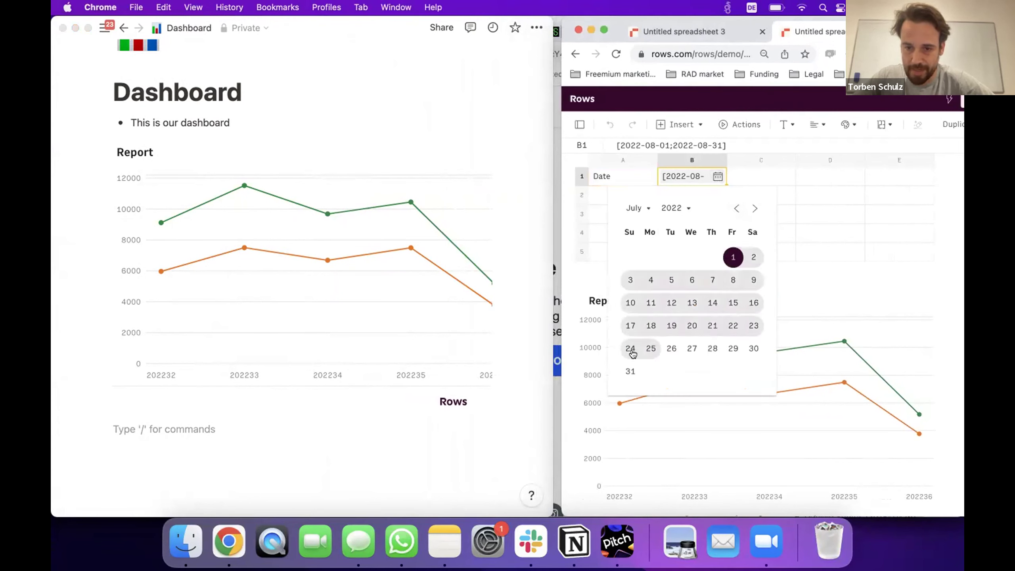
{"action": "left_click", "coordinate": [630, 371]}
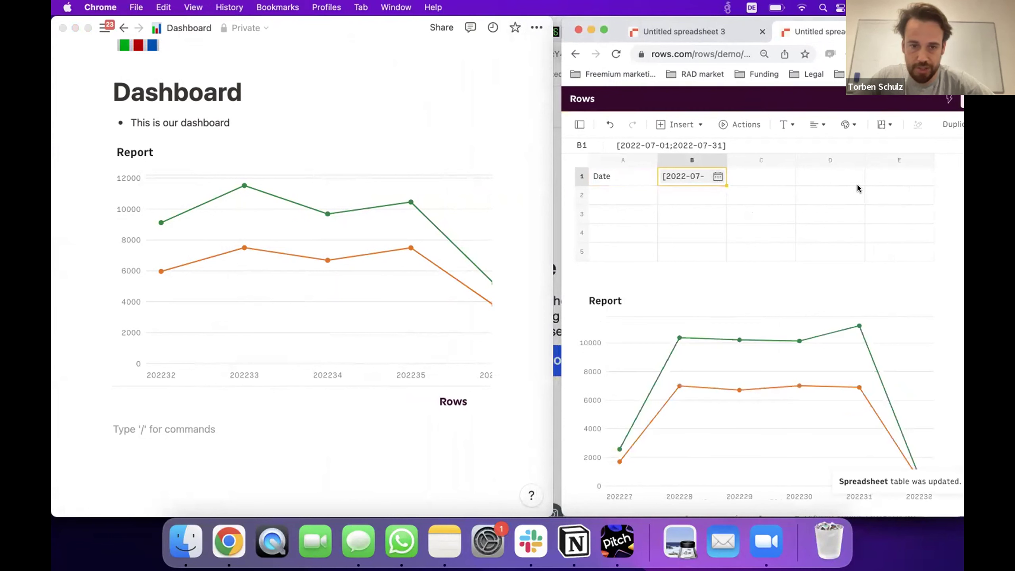
{"action": "scroll", "coordinate": [312, 246], "scroll_direction": "up", "scroll_amount": 5}
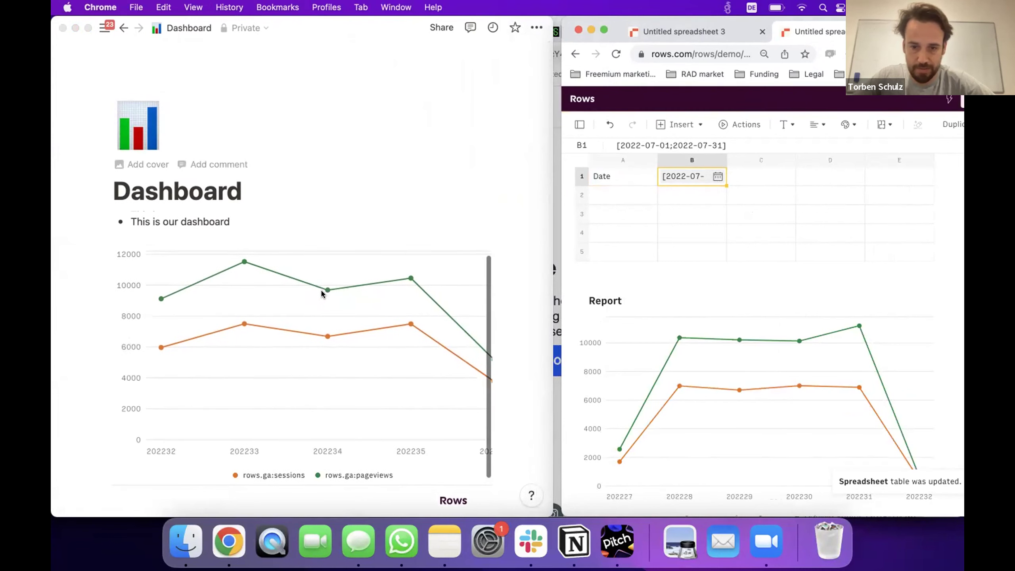
{"action": "scroll", "coordinate": [355, 148], "scroll_direction": "down", "scroll_amount": 5}
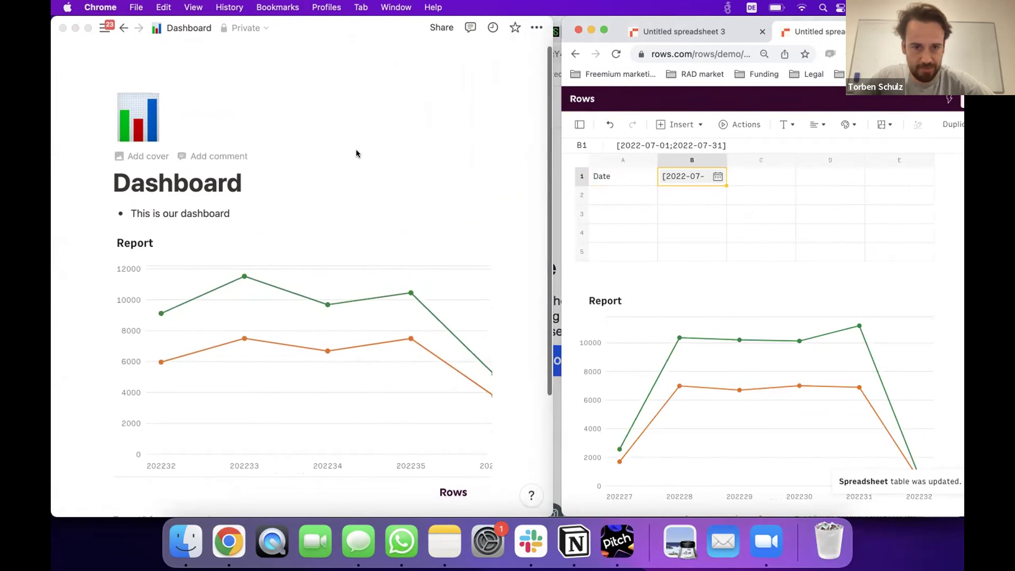
{"action": "left_click", "coordinate": [355, 180]}
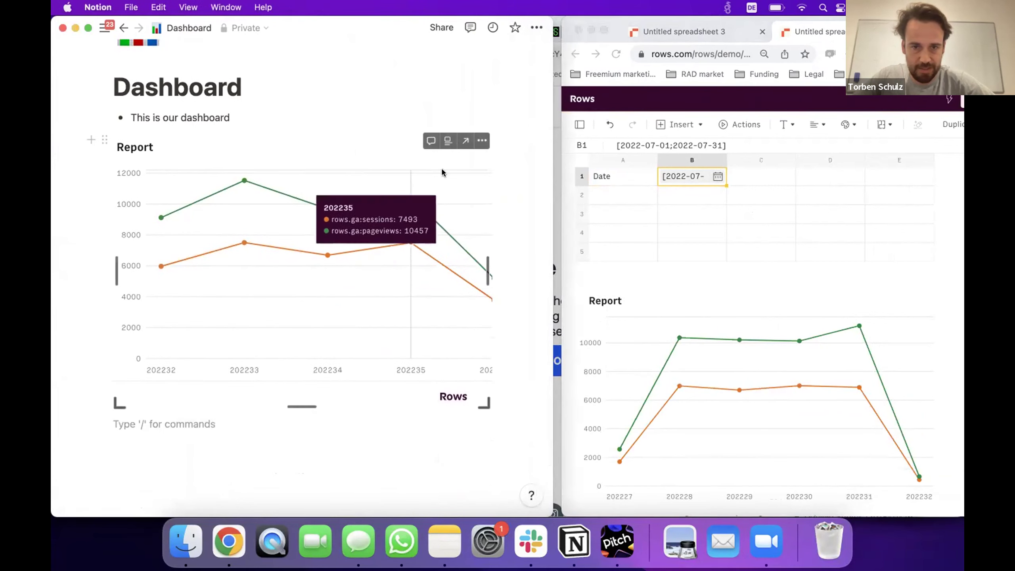
{"action": "scroll", "coordinate": [326, 264], "scroll_direction": "up", "scroll_amount": 1}
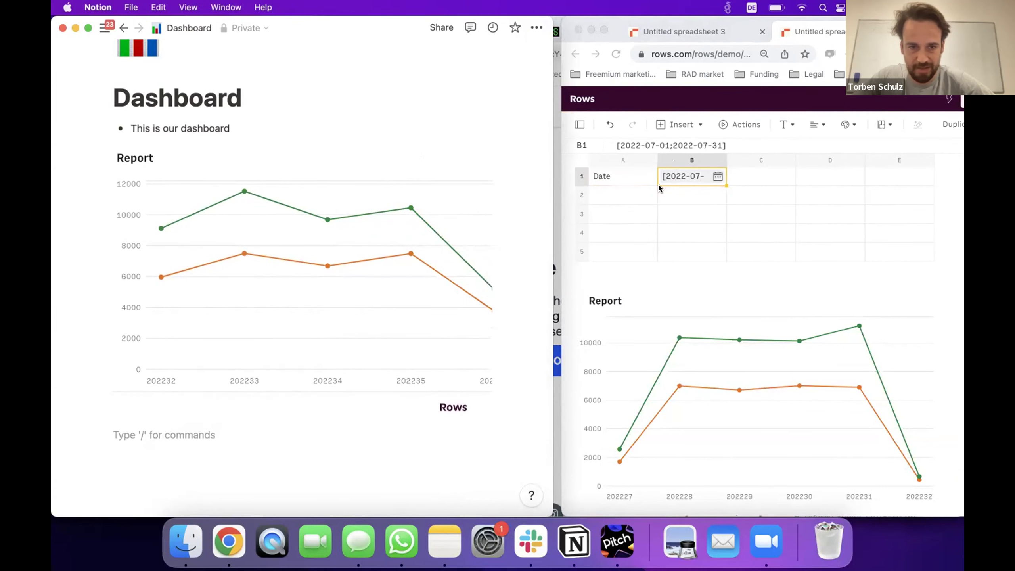
{"action": "left_click", "coordinate": [479, 152]}
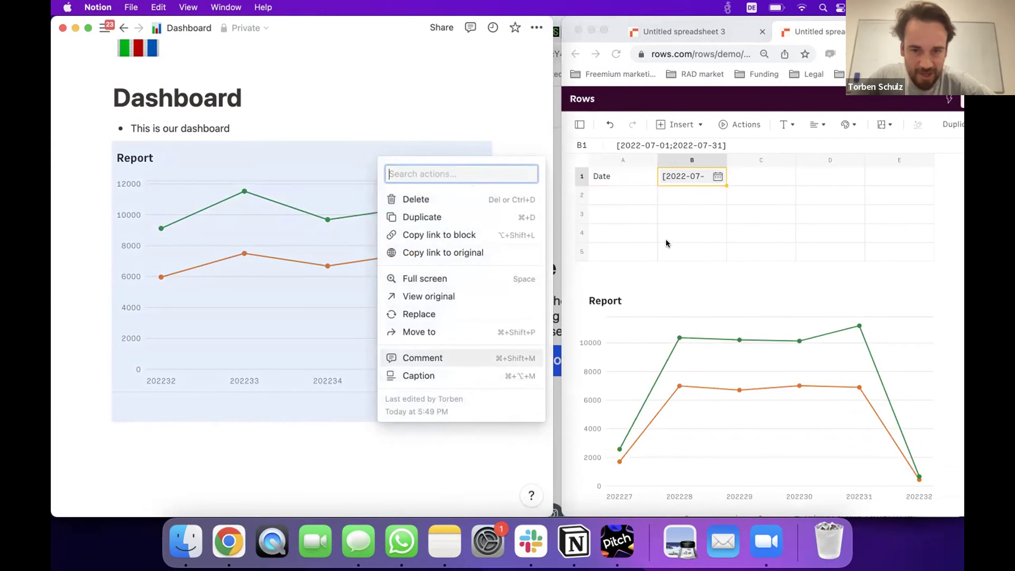
{"action": "left_click", "coordinate": [731, 196]}
{"action": "left_click", "coordinate": [775, 182]}
{"action": "left_click", "coordinate": [747, 217]}
{"action": "left_click", "coordinate": [712, 229]}
{"action": "left_click", "coordinate": [530, 92]}
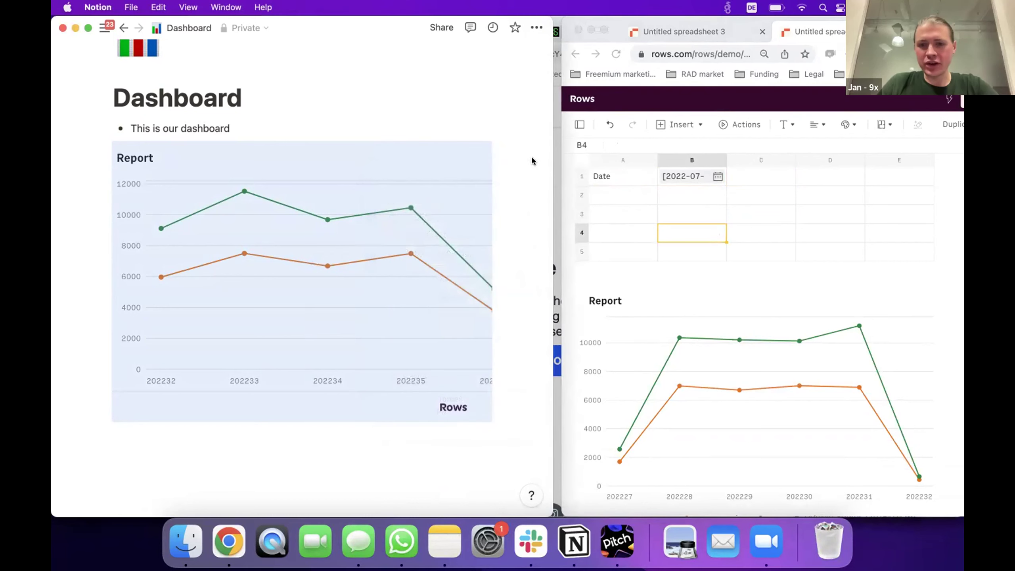
{"action": "left_click", "coordinate": [531, 159]}
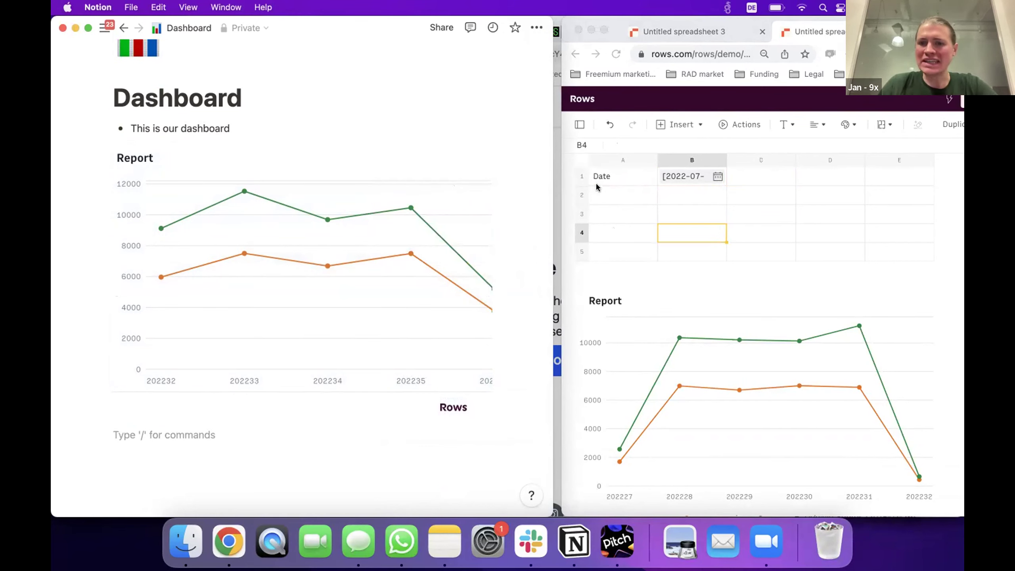
{"action": "left_click_drag", "start_coordinate": [561, 136], "coordinate": [290, 116]}
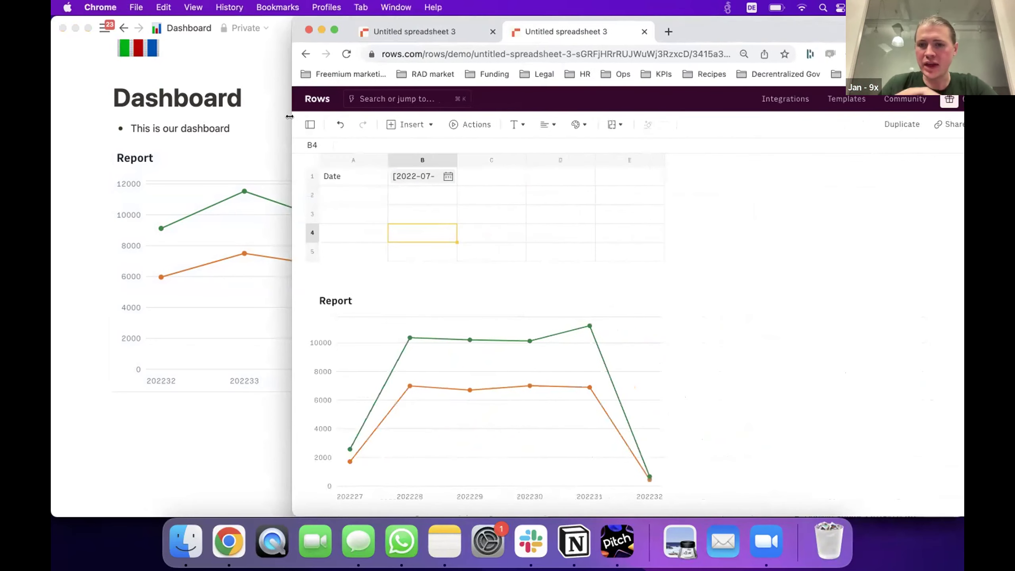
{"action": "left_click", "coordinate": [521, 191]}
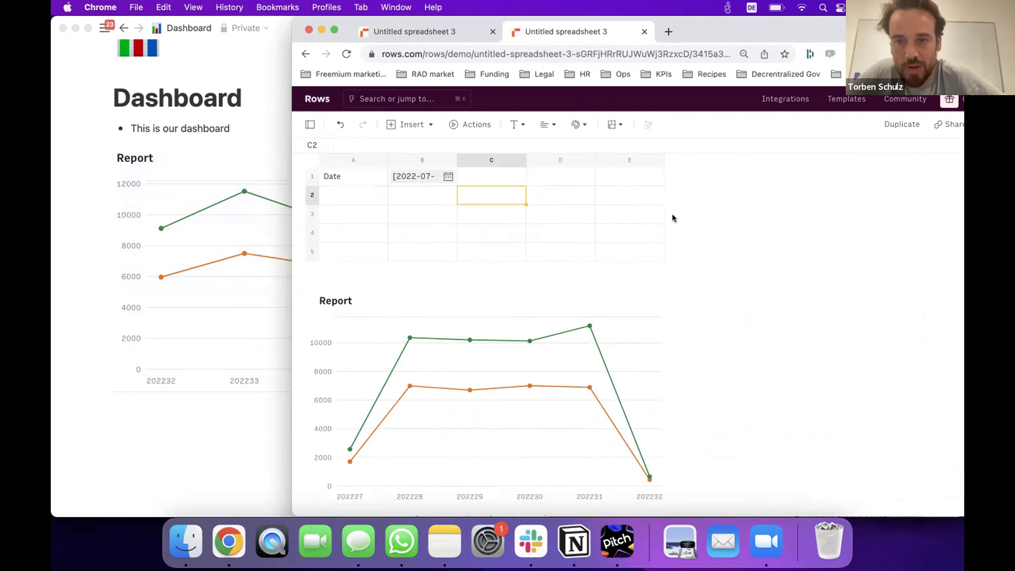
{"action": "left_click_drag", "start_coordinate": [800, 28], "coordinate": [764, 27]}
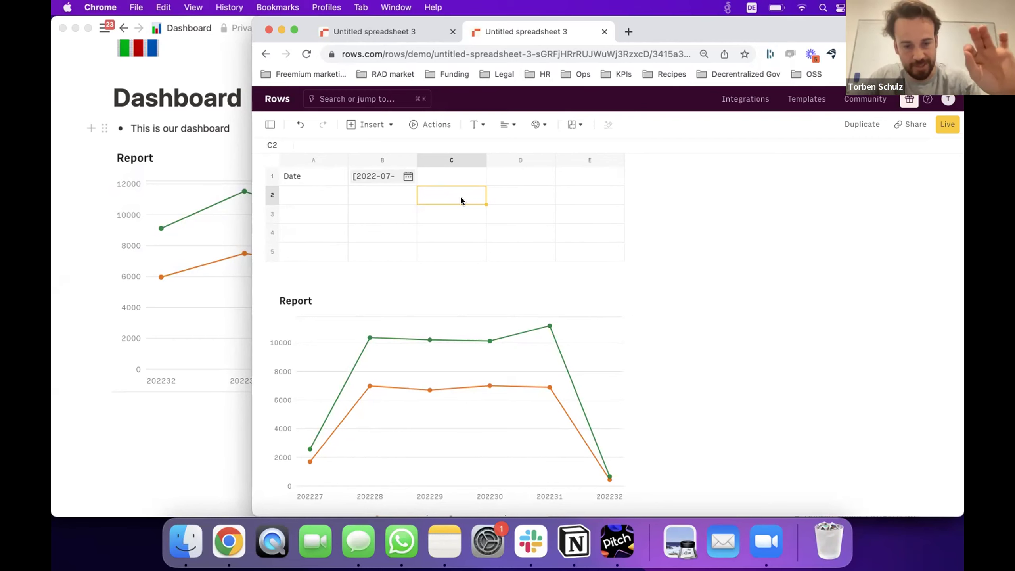
{"action": "left_click", "coordinate": [515, 201]}
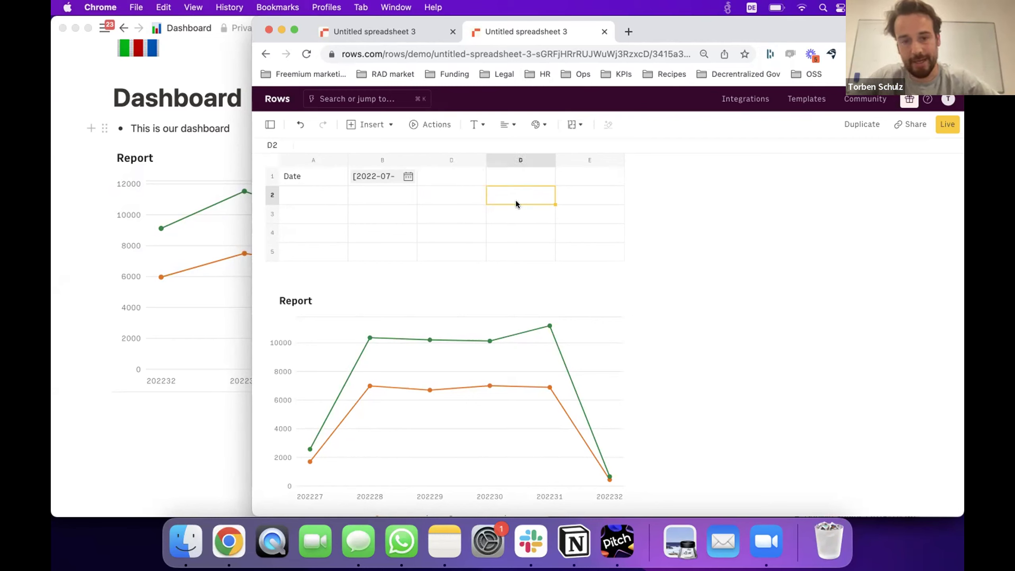
{"action": "key", "text": "Left"}
{"action": "key", "text": "Left"}
{"action": "key", "text": "Left"}
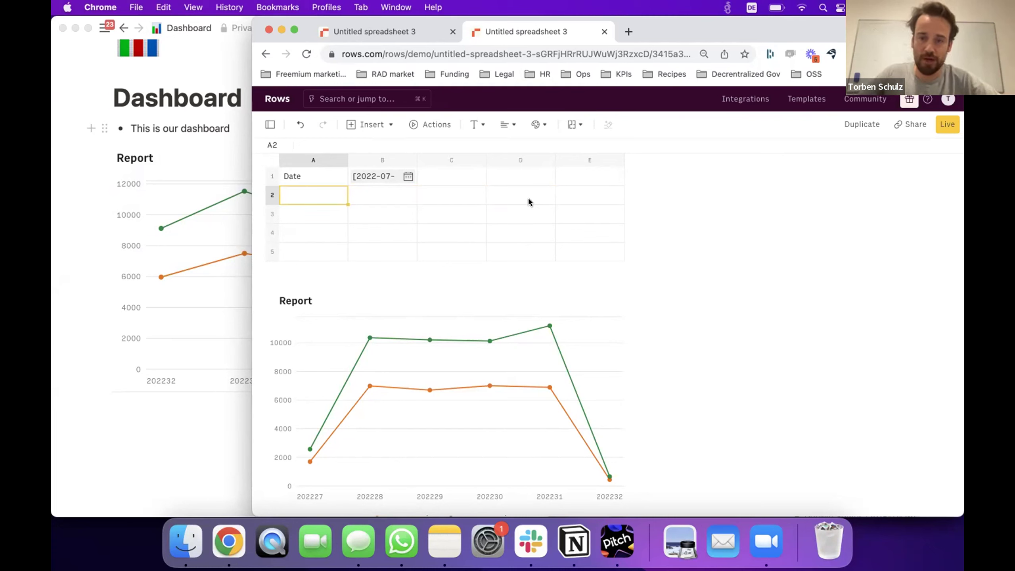
{"action": "left_click", "coordinate": [437, 126]}
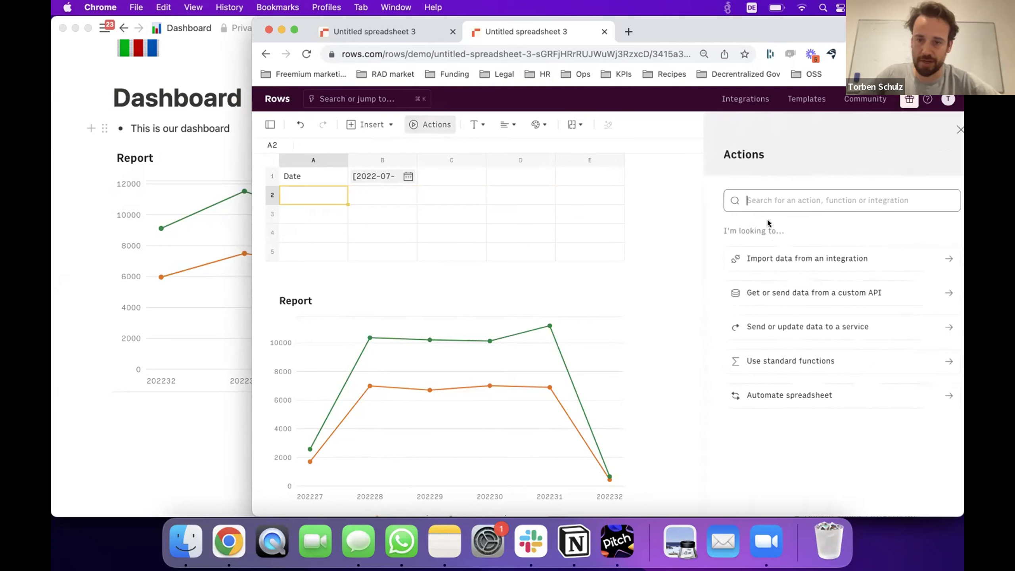
{"action": "type", "text": "sheets"}
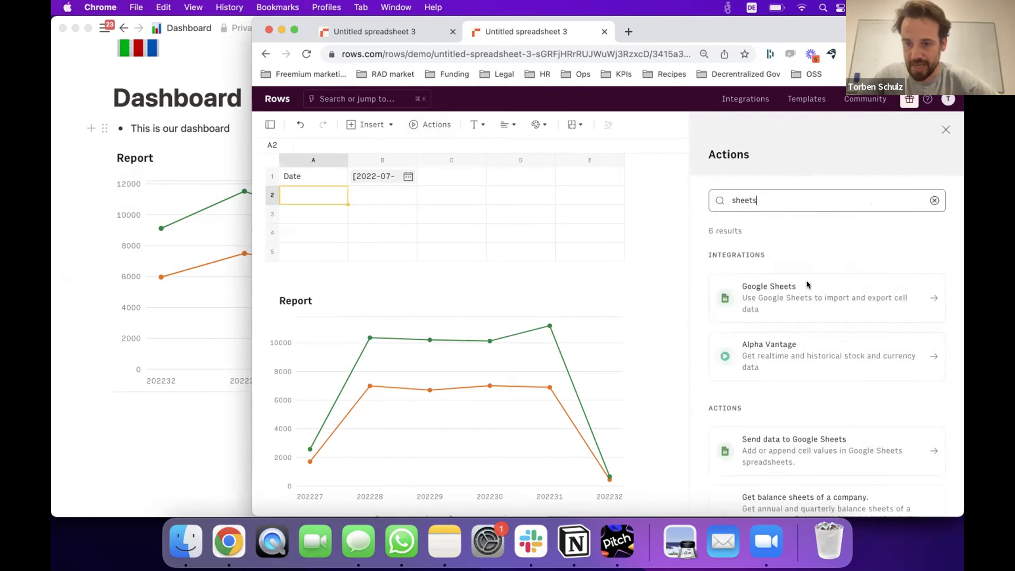
{"action": "left_click", "coordinate": [798, 310]}
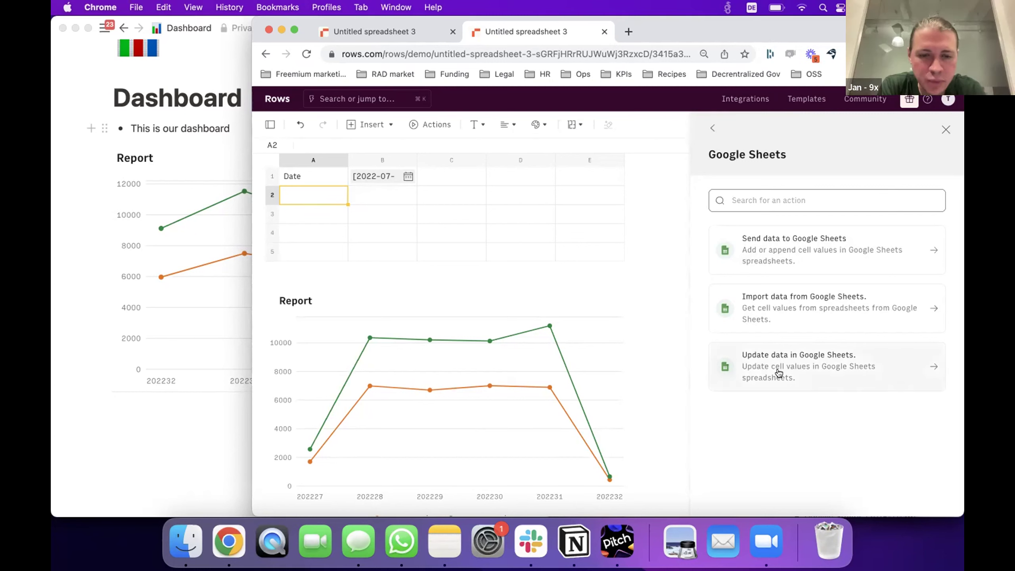
{"action": "left_click", "coordinate": [945, 130]}
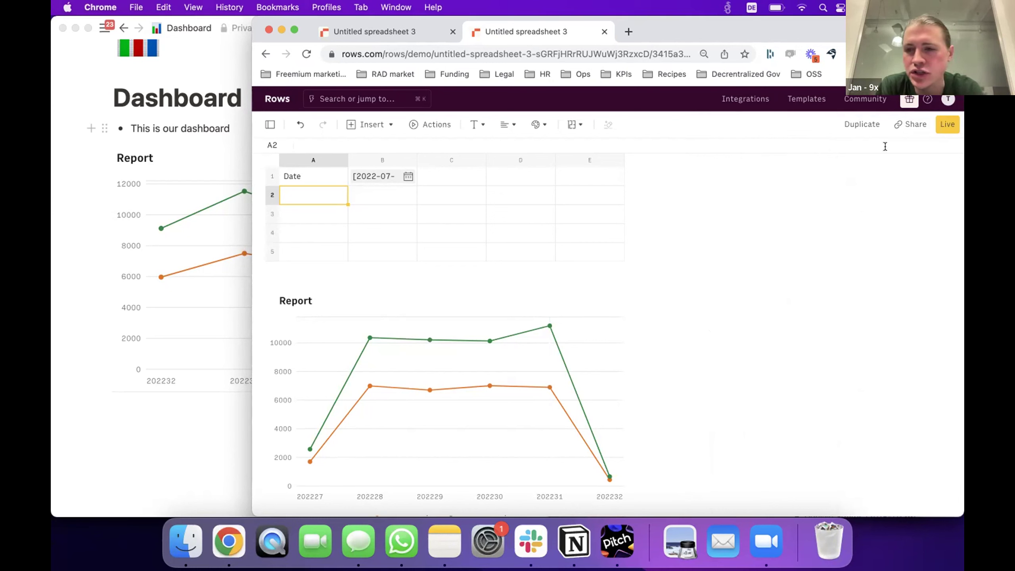
{"action": "mouse_move", "coordinate": [515, 378]}
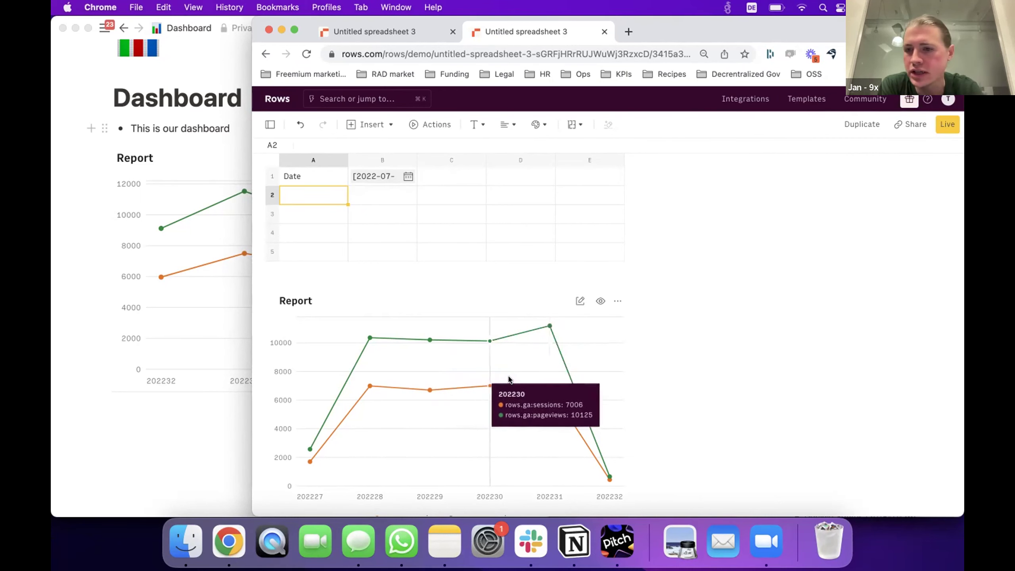
{"action": "left_click", "coordinate": [910, 125]}
{"action": "left_click", "coordinate": [492, 221]}
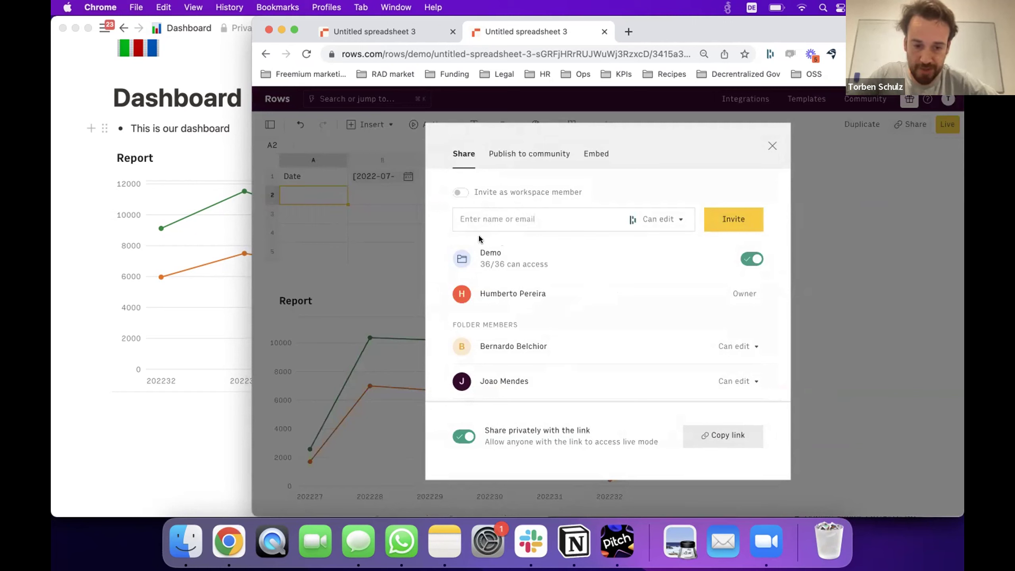
{"action": "left_click", "coordinate": [520, 156]}
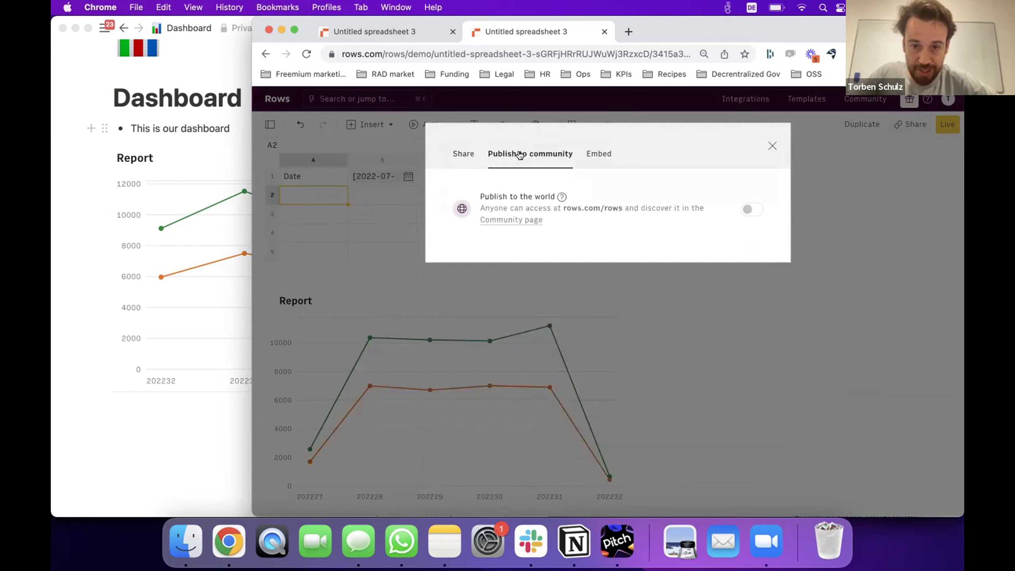
{"action": "left_click", "coordinate": [462, 154]}
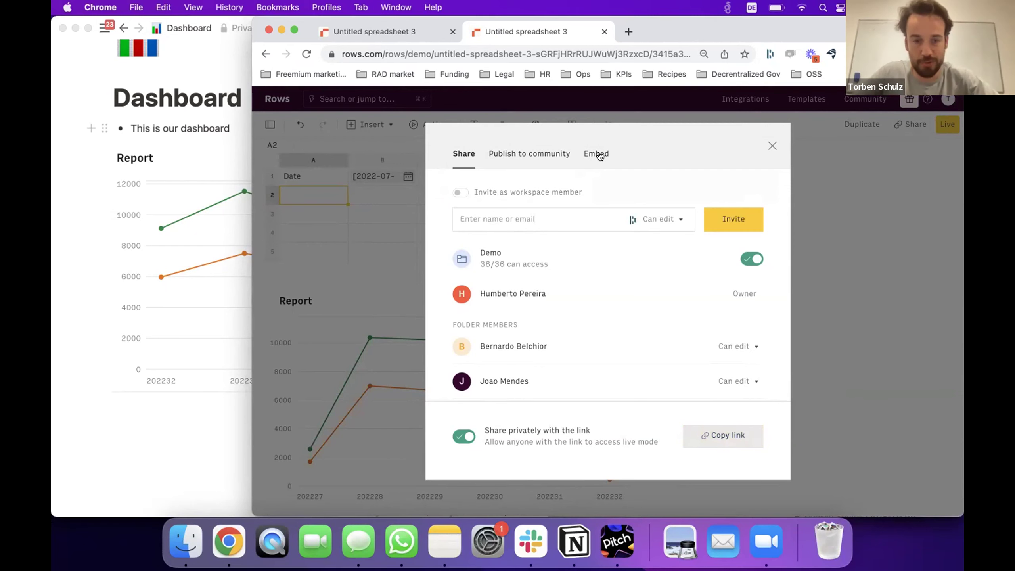
{"action": "left_click", "coordinate": [877, 340]}
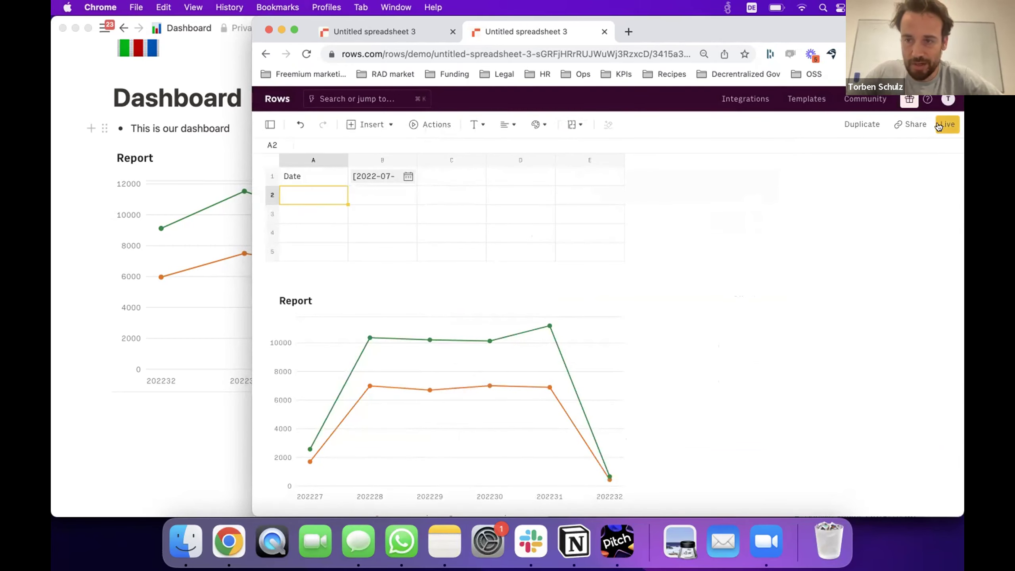
Add row 8 with week 202233 and 10100 pageviews to the Google Analytics table.
{"action": "mouse_move", "coordinate": [505, 352]}
{"action": "scroll", "coordinate": [491, 335], "scroll_direction": "down", "scroll_amount": 10}
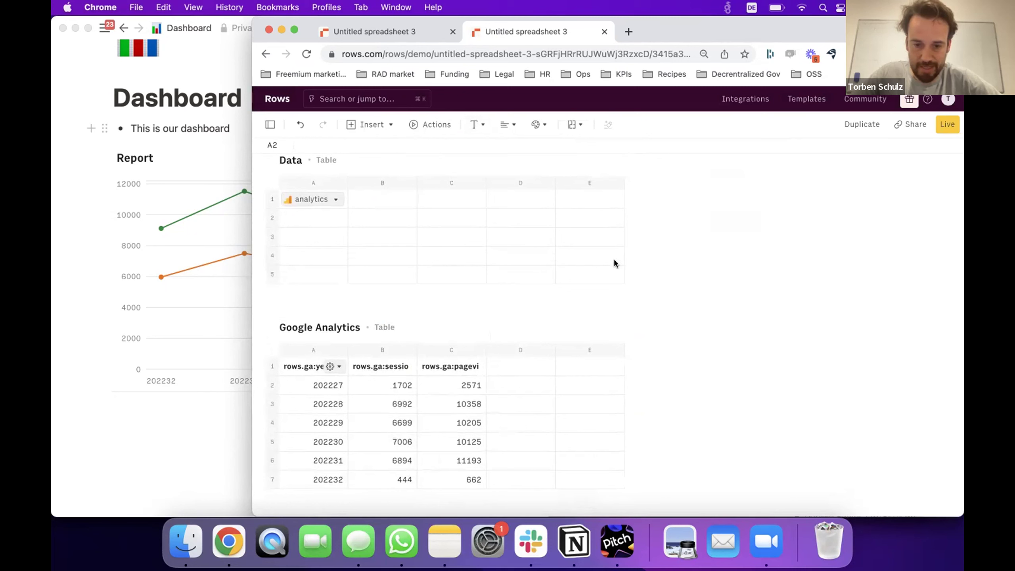
{"action": "left_click", "coordinate": [453, 476]}
{"action": "key", "text": "Down"}
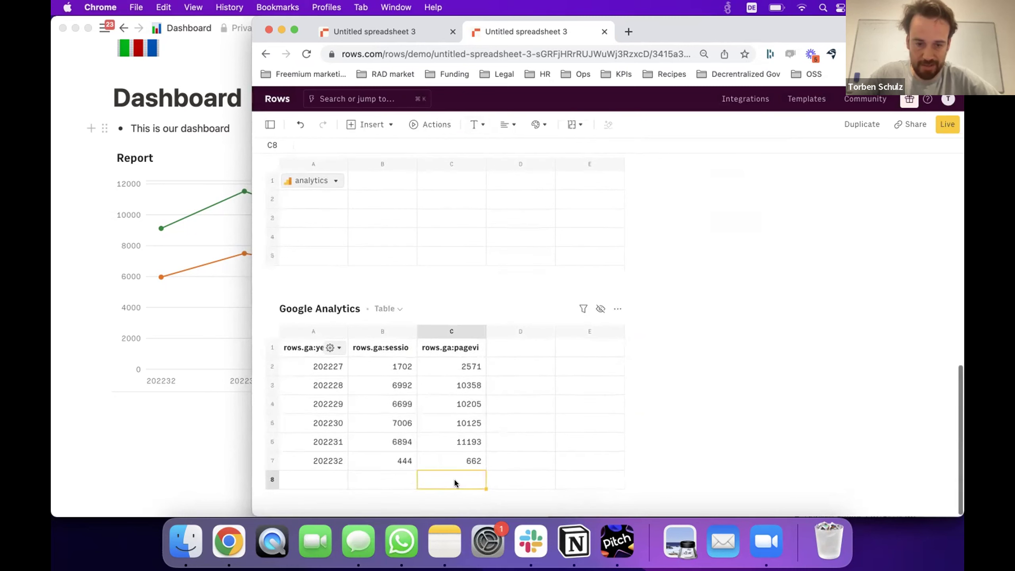
{"action": "type", "text": "10100"}
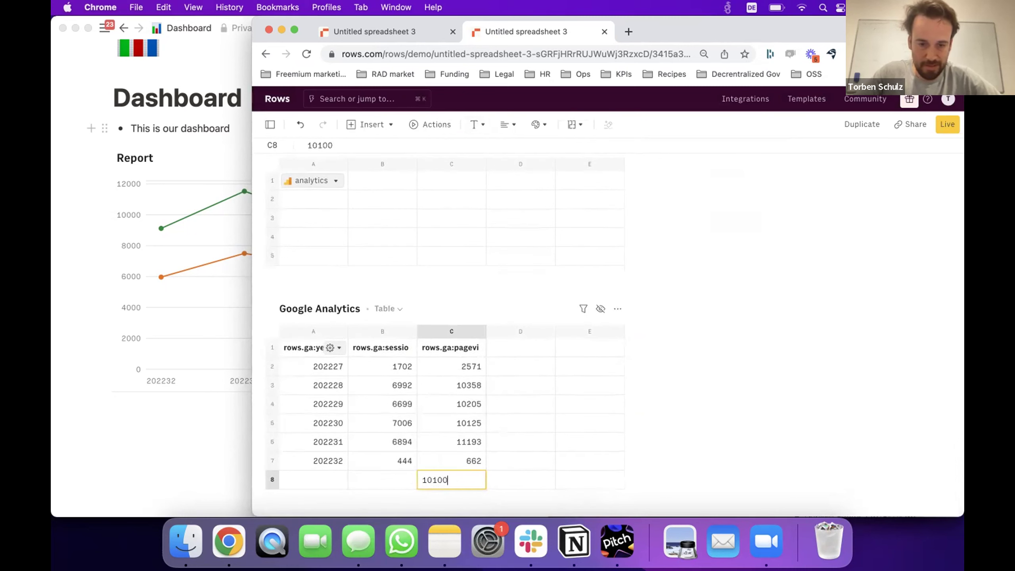
{"action": "key", "text": "Left"}
{"action": "key", "text": "Left"}
{"action": "type", "text": "202233"}
{"action": "key", "text": "Return"}
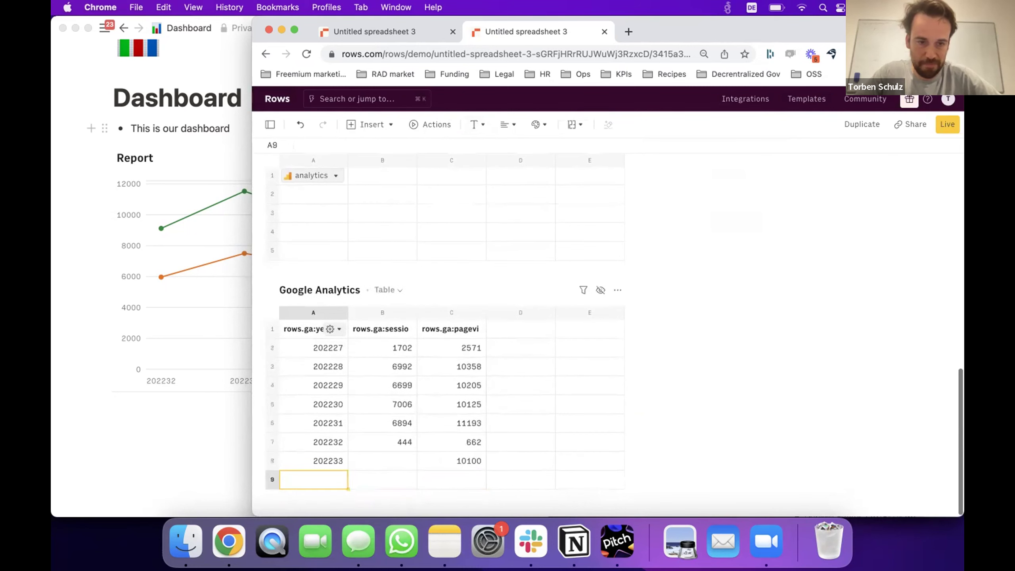
{"action": "left_click_drag", "start_coordinate": [253, 300], "coordinate": [524, 284]}
Resize the spreadsheet window and widen the Notion dashboard window beside it.
{"action": "left_click", "coordinate": [510, 268]}
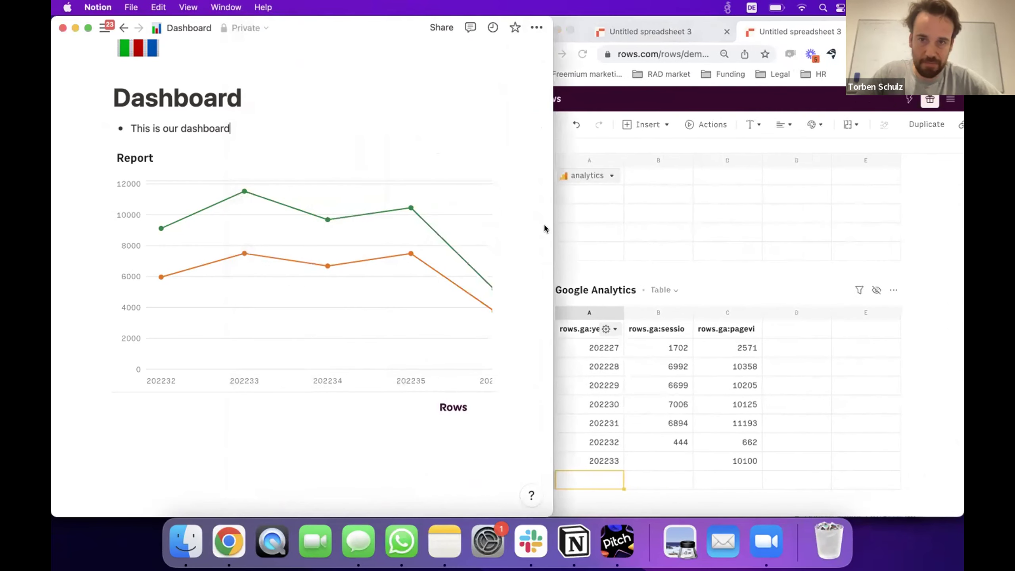
{"action": "scroll", "coordinate": [680, 312], "scroll_direction": "up", "scroll_amount": 5}
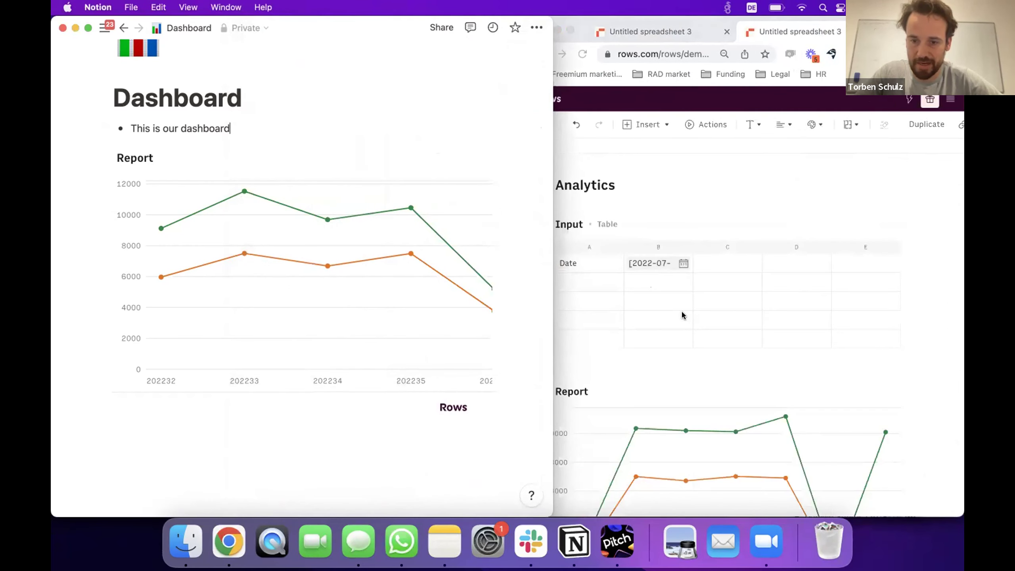
{"action": "scroll", "coordinate": [684, 377], "scroll_direction": "down", "scroll_amount": 5}
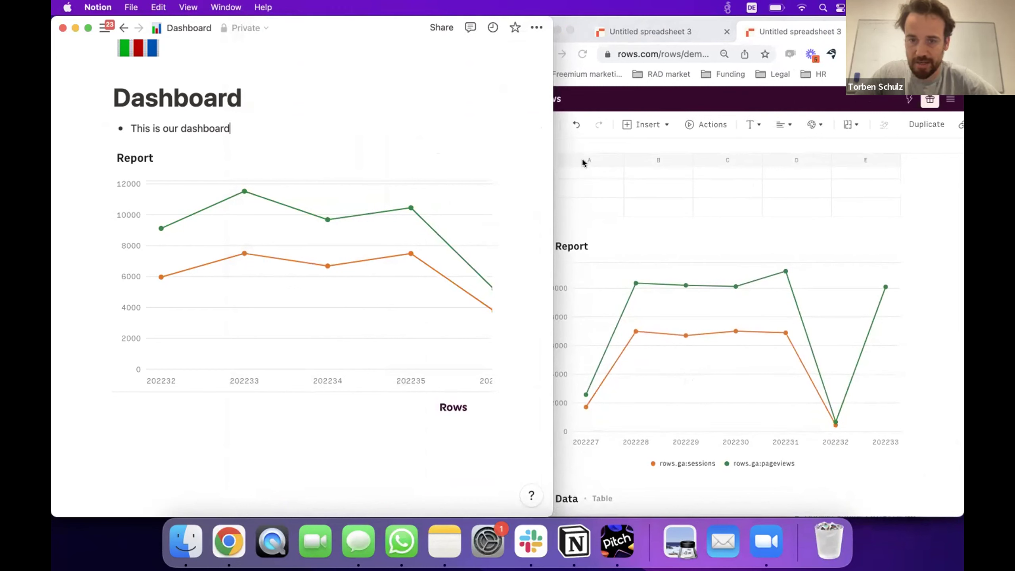
{"action": "left_click", "coordinate": [580, 22]}
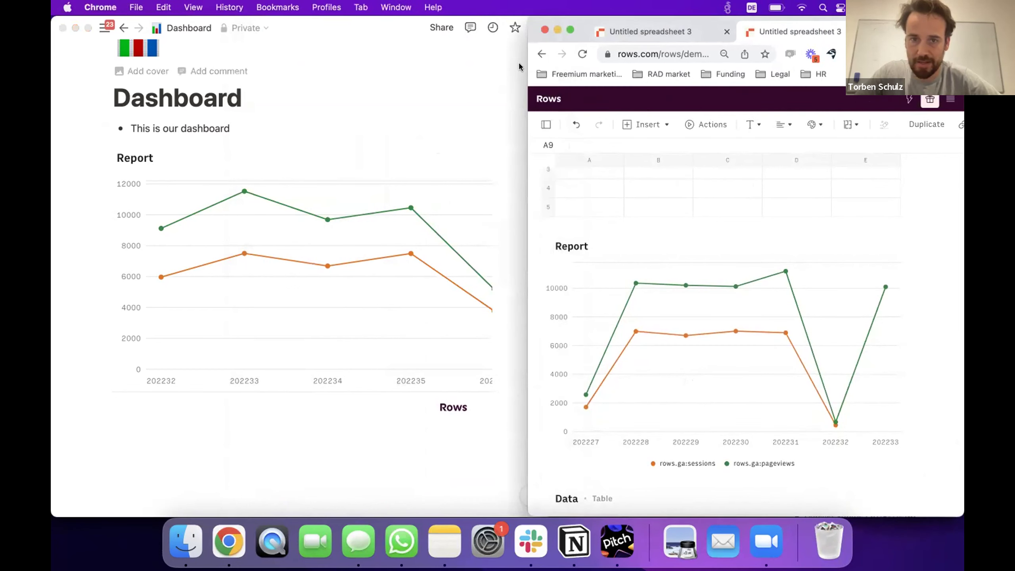
{"action": "left_click_drag", "start_coordinate": [527, 62], "coordinate": [157, 68]}
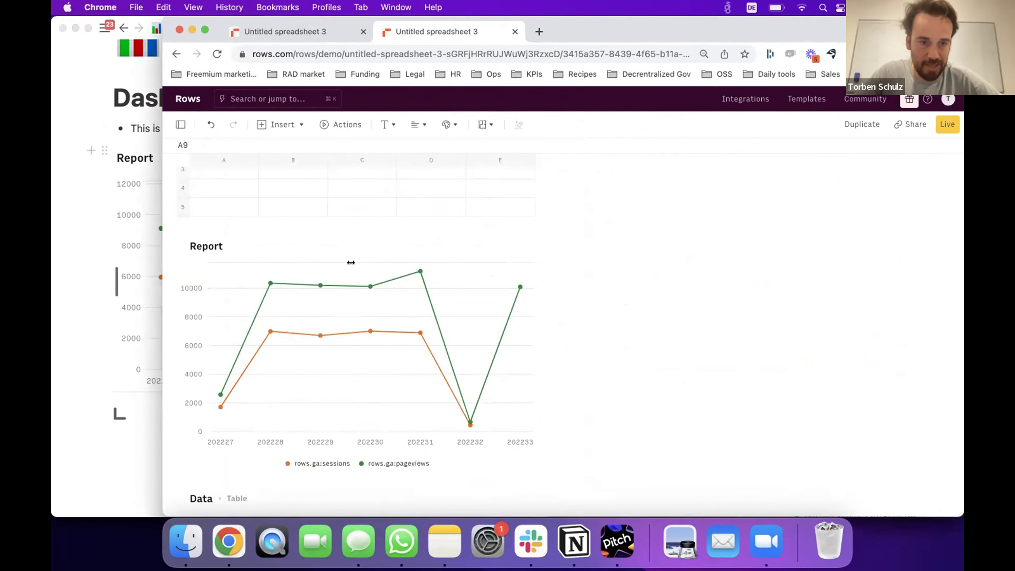
{"action": "left_click_drag", "start_coordinate": [351, 262], "coordinate": [631, 270]}
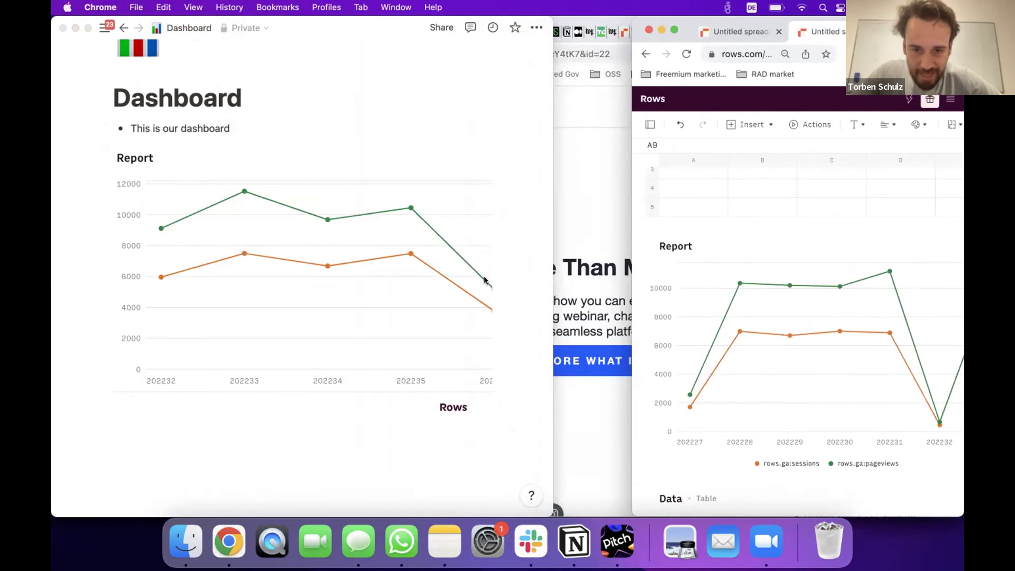
{"action": "left_click", "coordinate": [484, 280]}
{"action": "left_click_drag", "start_coordinate": [543, 284], "coordinate": [811, 285]}
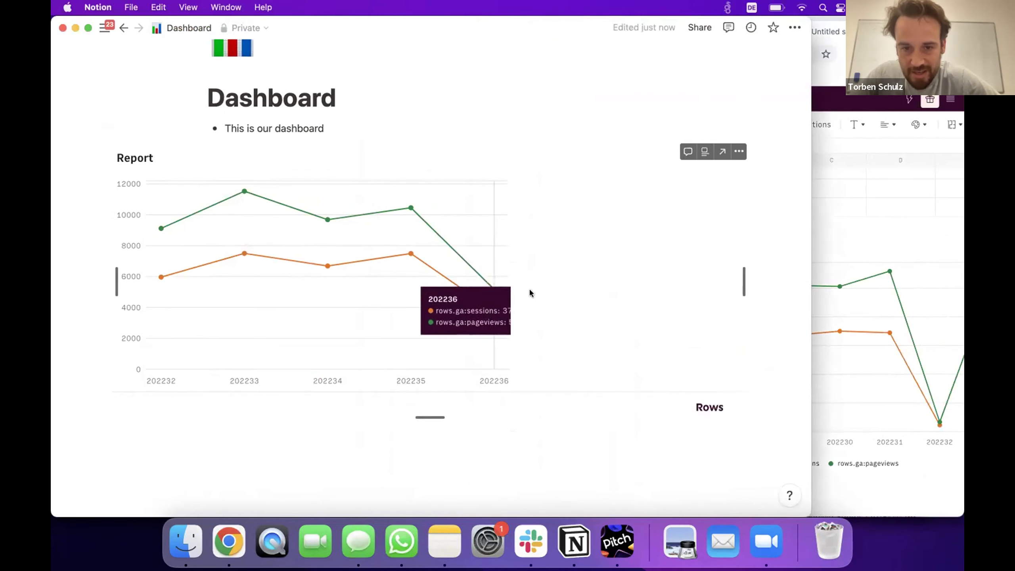
Launch the embedded Rows report in Chrome from the Notion embed.
{"action": "scroll", "coordinate": [559, 343], "scroll_direction": "up", "scroll_amount": 1}
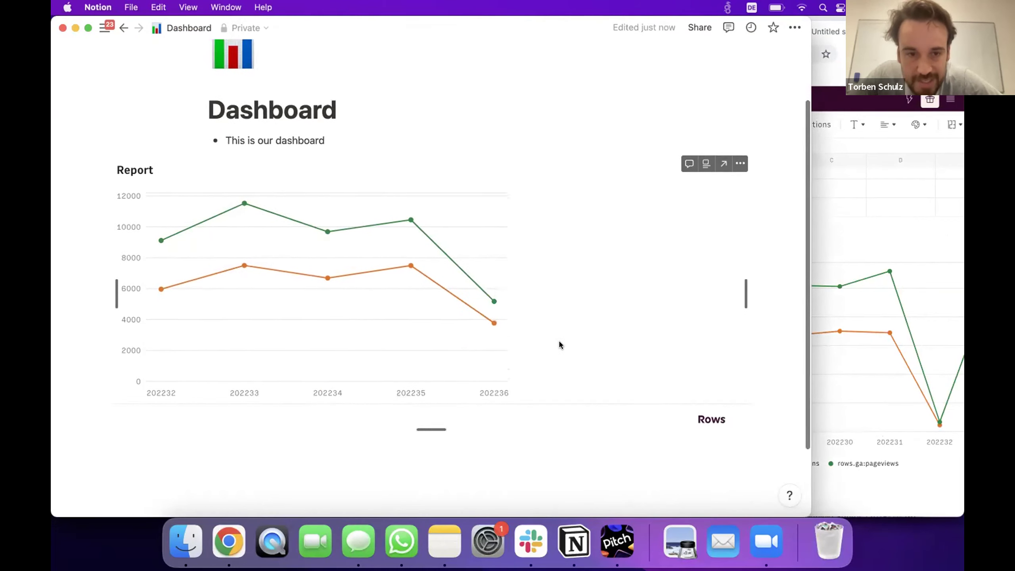
{"action": "scroll", "coordinate": [559, 344], "scroll_direction": "up", "scroll_amount": 3}
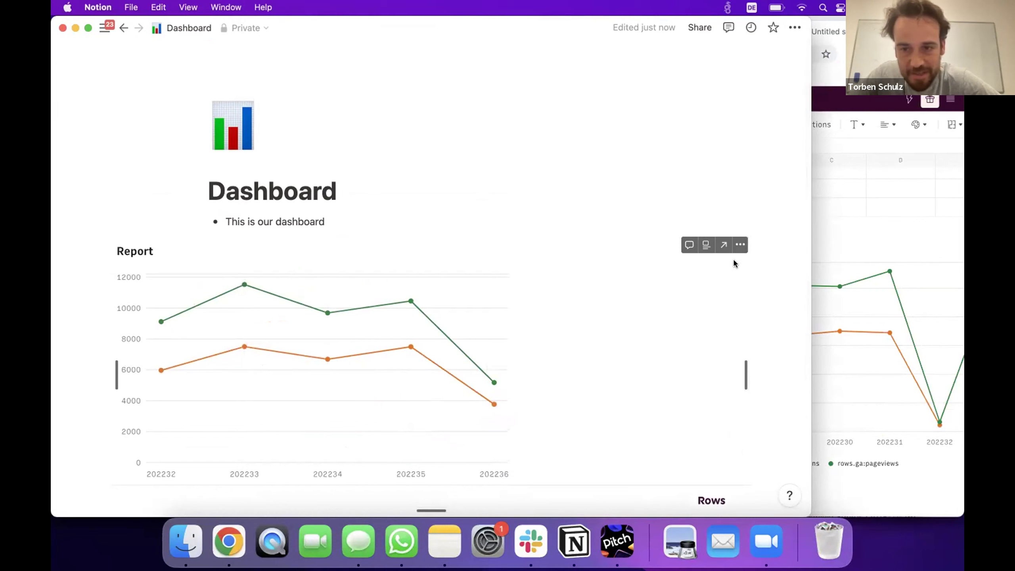
{"action": "left_click", "coordinate": [719, 243]}
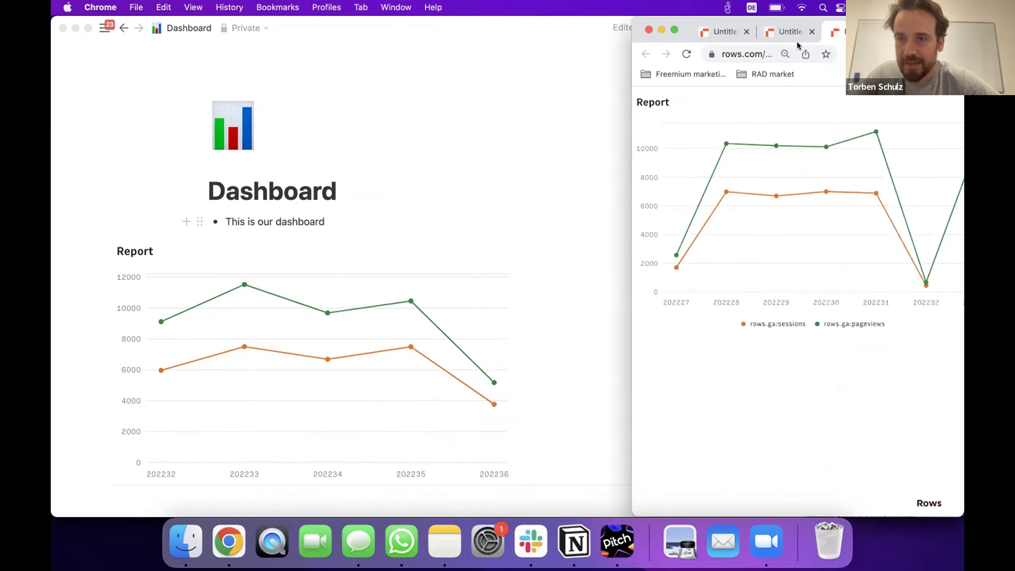
{"action": "left_click", "coordinate": [777, 32]}
{"action": "left_click_drag", "start_coordinate": [628, 51], "coordinate": [53, 51]}
{"action": "left_click", "coordinate": [157, 34]}
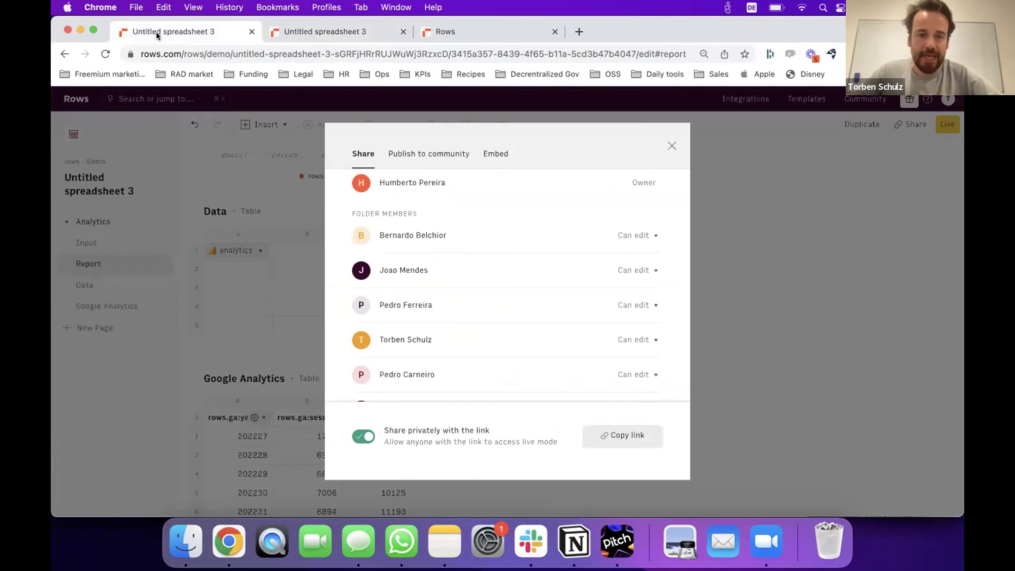
{"action": "left_click", "coordinate": [672, 147]}
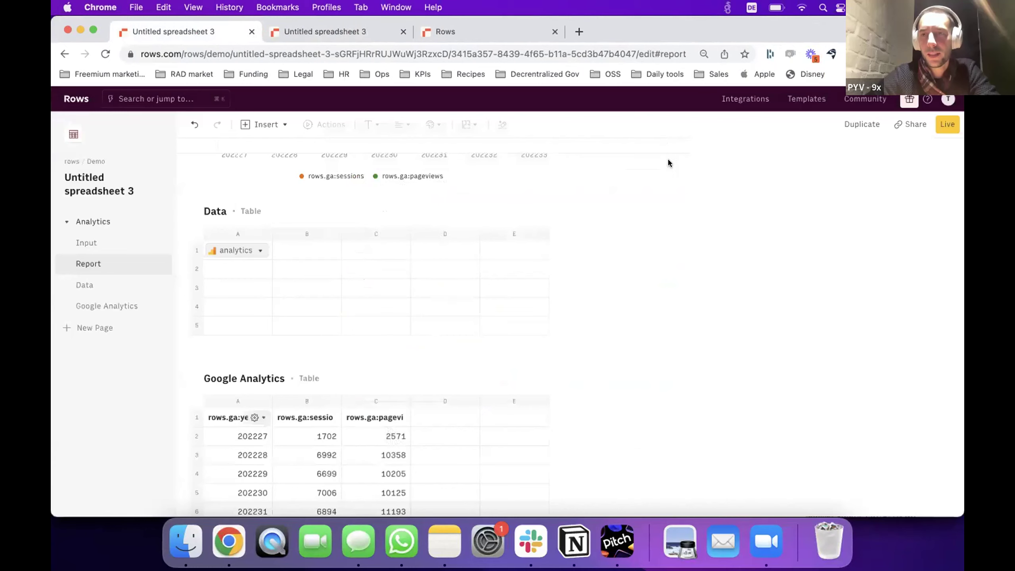
{"action": "scroll", "coordinate": [657, 320], "scroll_direction": "up", "scroll_amount": 10}
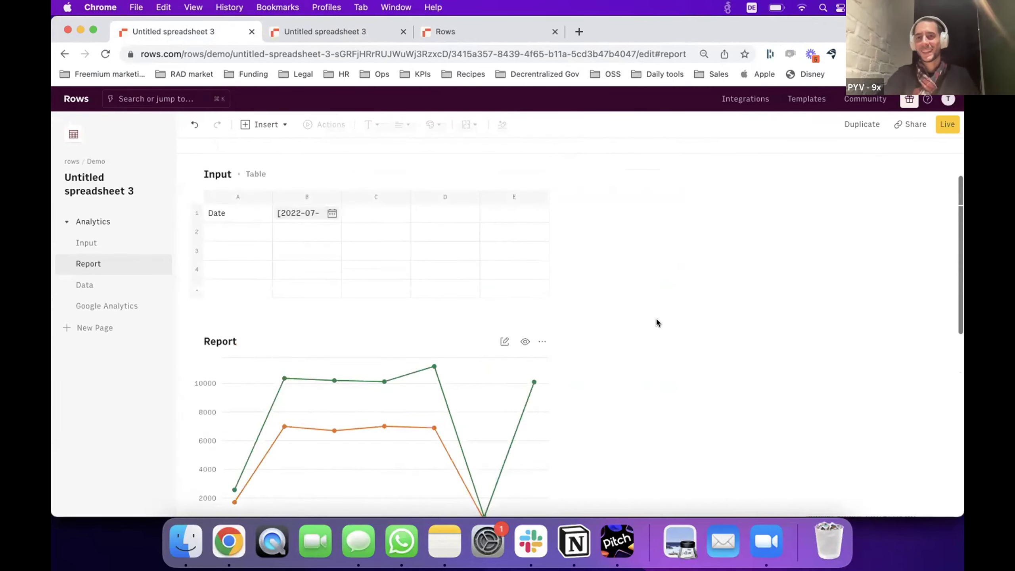
{"action": "scroll", "coordinate": [657, 322], "scroll_direction": "up", "scroll_amount": 3}
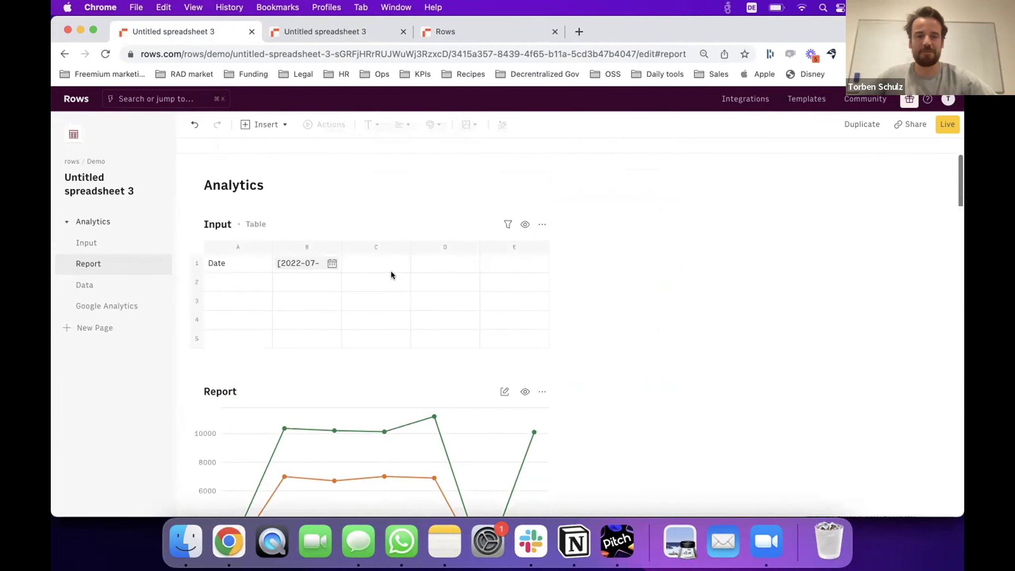
{"action": "left_click", "coordinate": [391, 274]}
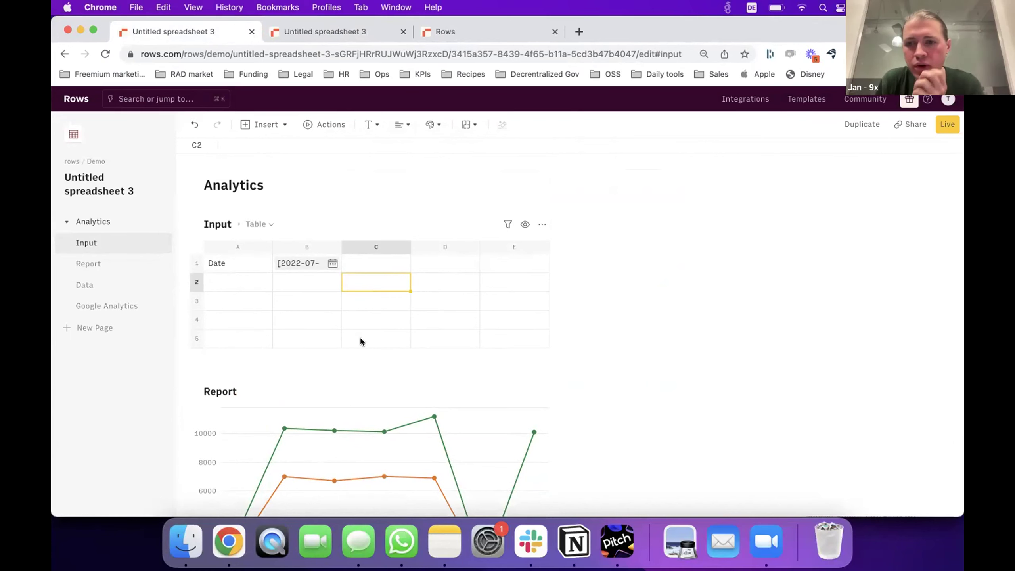
{"action": "scroll", "coordinate": [456, 361], "scroll_direction": "down", "scroll_amount": 1}
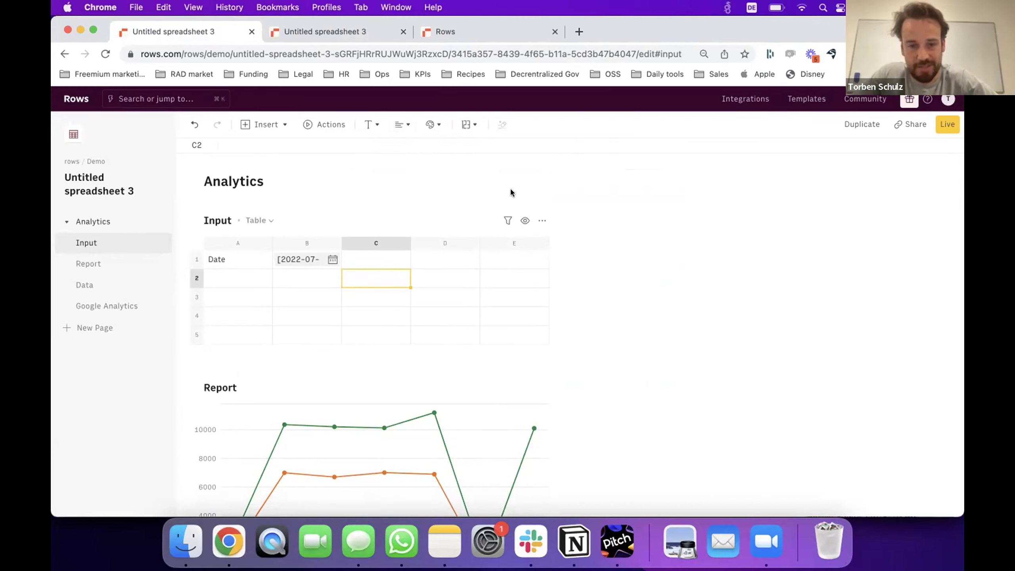
{"action": "left_click", "coordinate": [328, 276]}
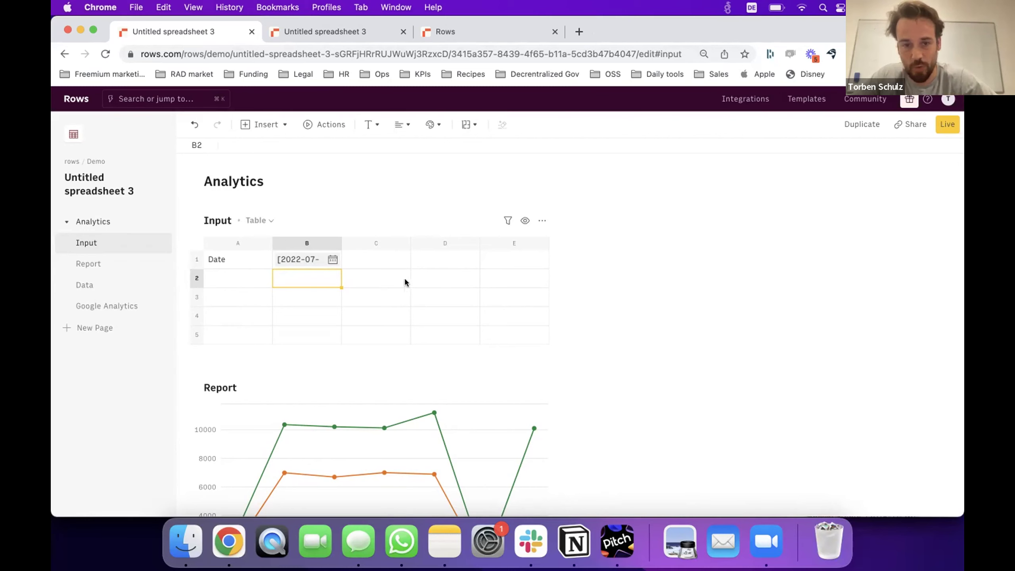
Start a GET formula in C1 requesting the URL "api.url.com".
{"action": "left_click", "coordinate": [361, 262]}
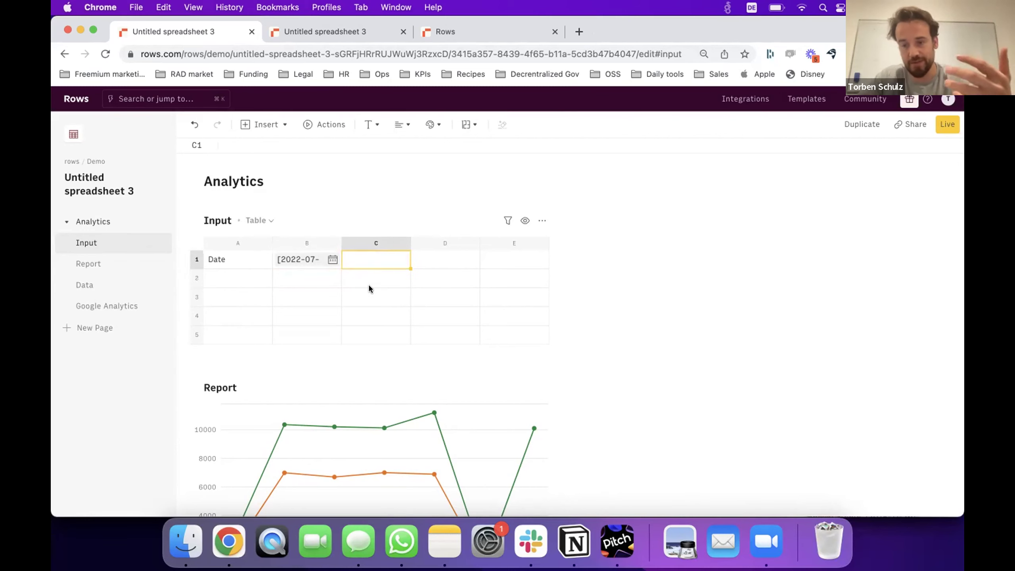
{"action": "type", "text": "=get"}
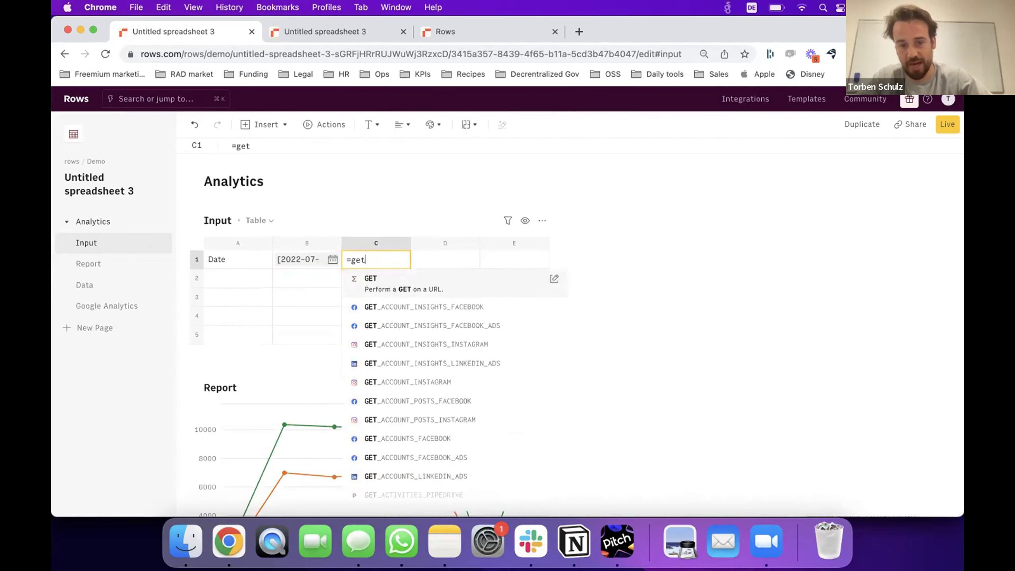
{"action": "key", "text": "Tab"}
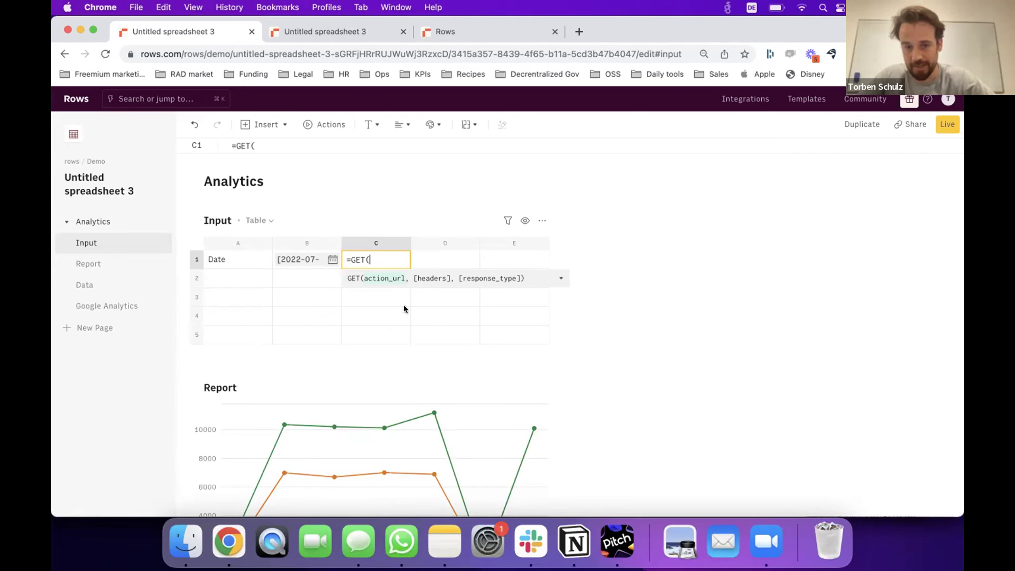
{"action": "type", "text": "\""}
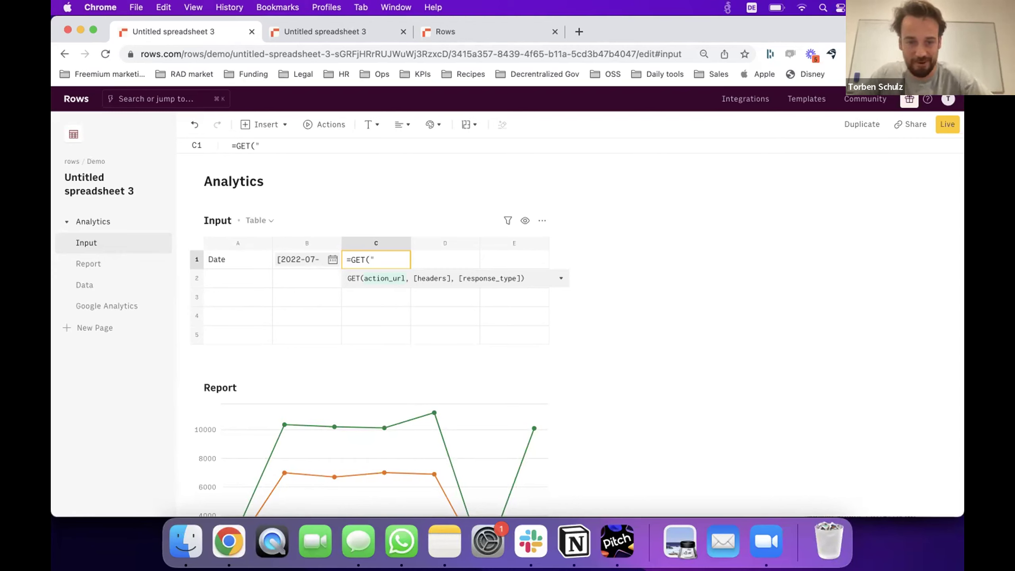
{"action": "type", "text": "api."}
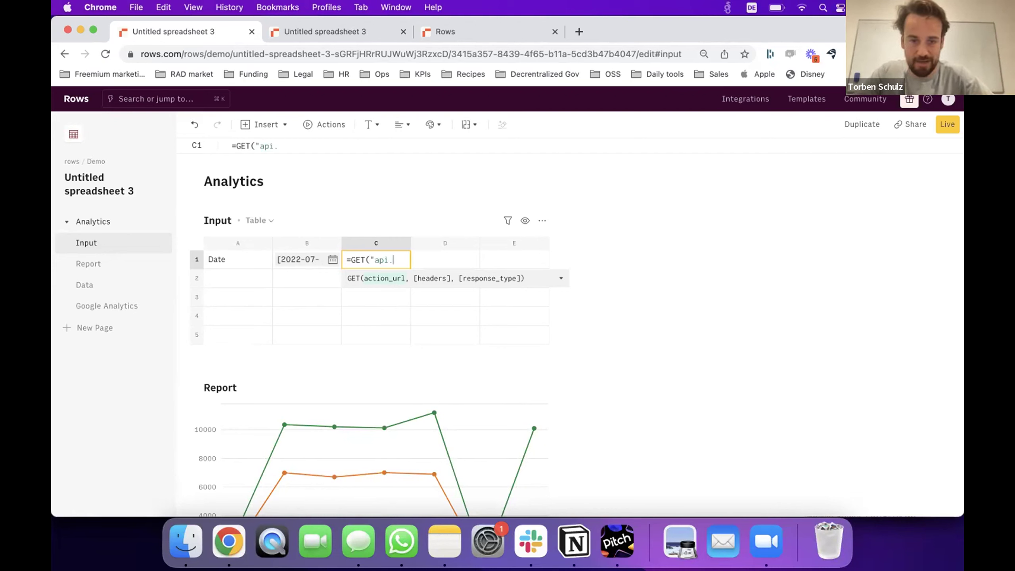
{"action": "type", "text": "url.com"}
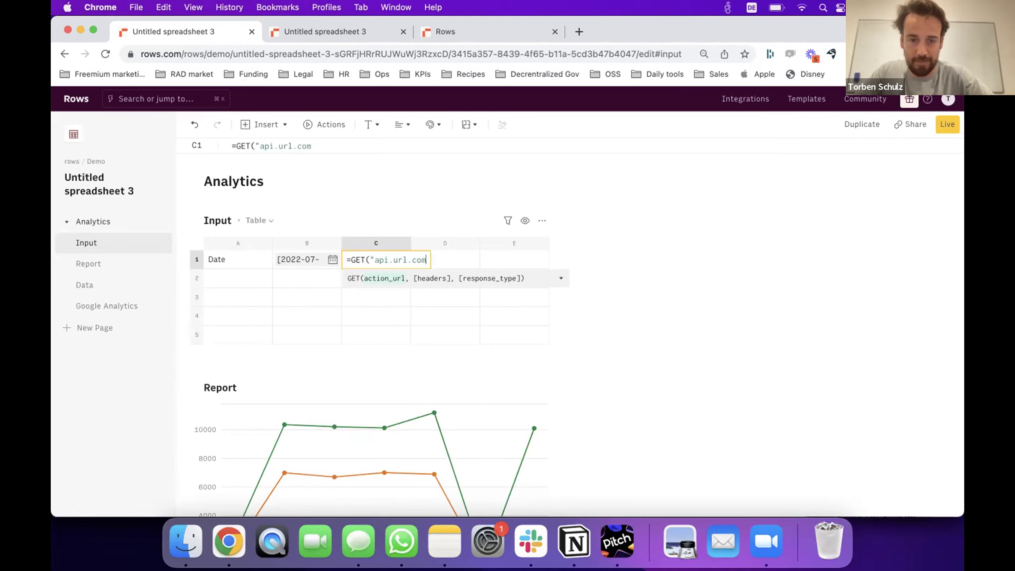
{"action": "type", "text": "\","}
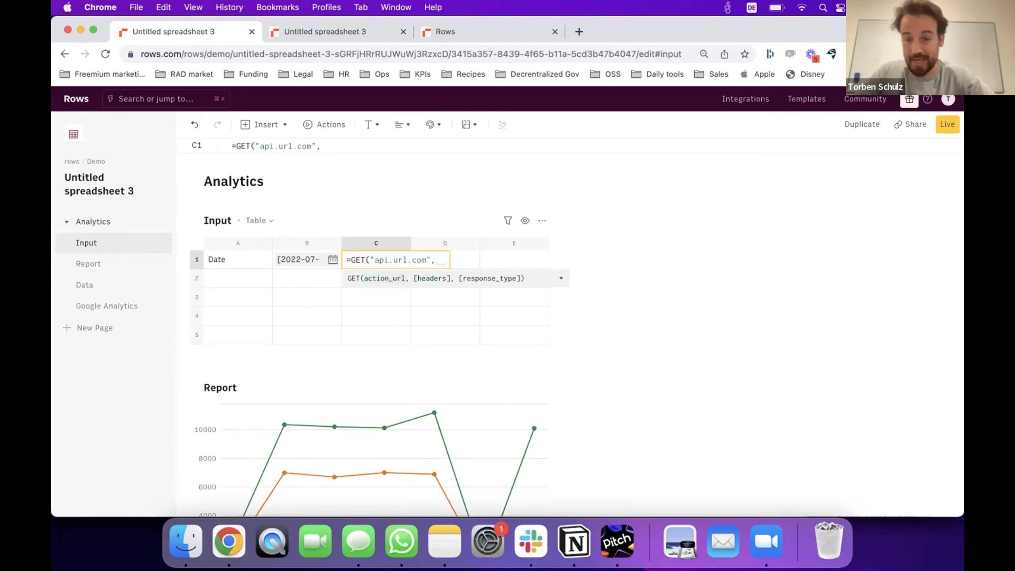
{"action": "key", "text": "BackSpace"}
{"action": "key", "text": "BackSpace"}
{"action": "type", "text": "&key"}
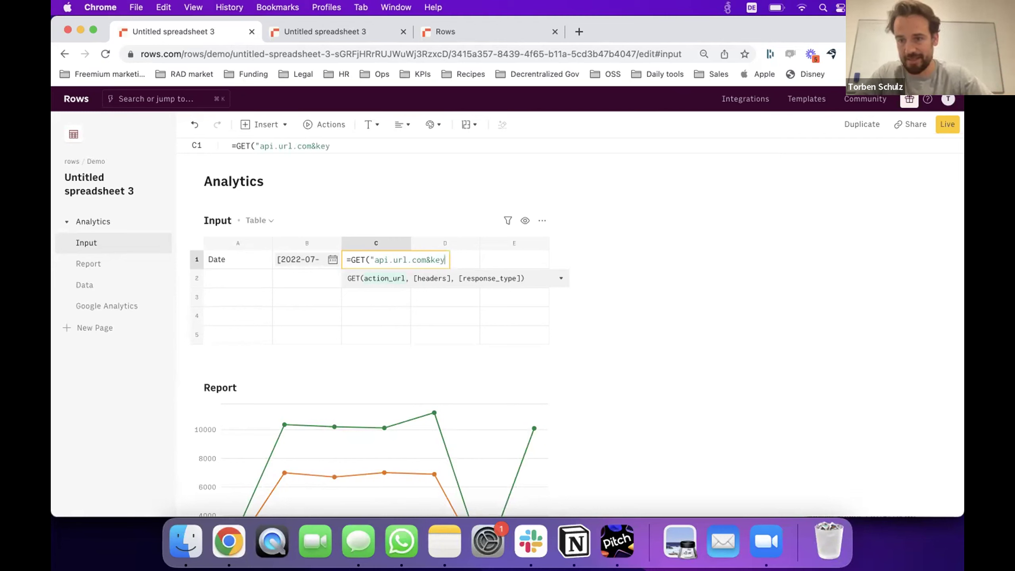
{"action": "type", "text": "="}
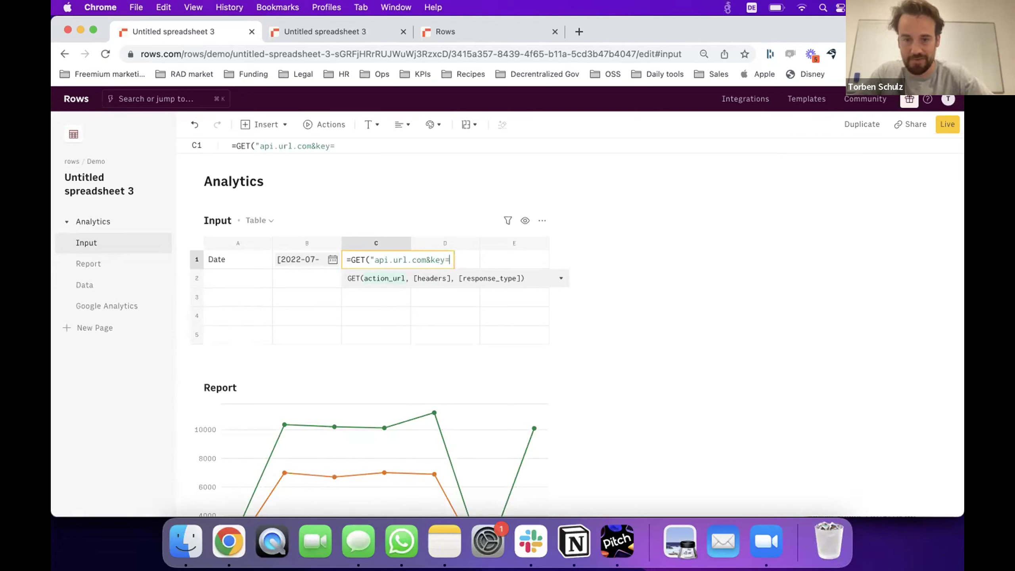
{"action": "type", "text": "abc"}
{"action": "key", "text": "BackSpace"}
{"action": "key", "text": "BackSpace"}
{"action": "key", "text": "BackSpace"}
{"action": "key", "text": "BackSpace"}
{"action": "key", "text": "BackSpace"}
{"action": "key", "text": "BackSpace"}
{"action": "key", "text": "BackSpace"}
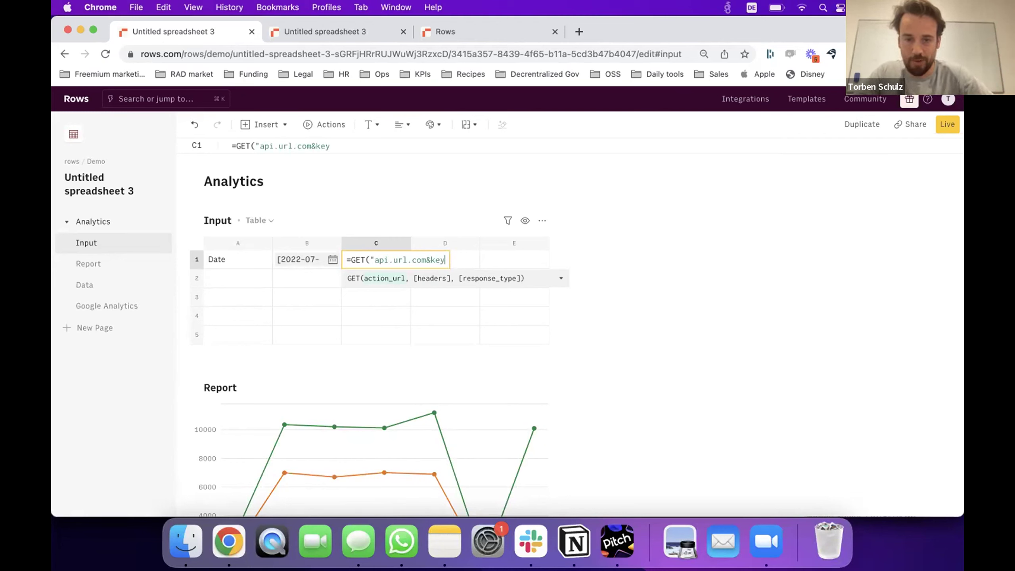
{"action": "key", "text": "BackSpace"}
Add a PAIR2JSON Authorization header with a Bearer token and commit the formula.
{"action": "type", "text": "\",pair"}
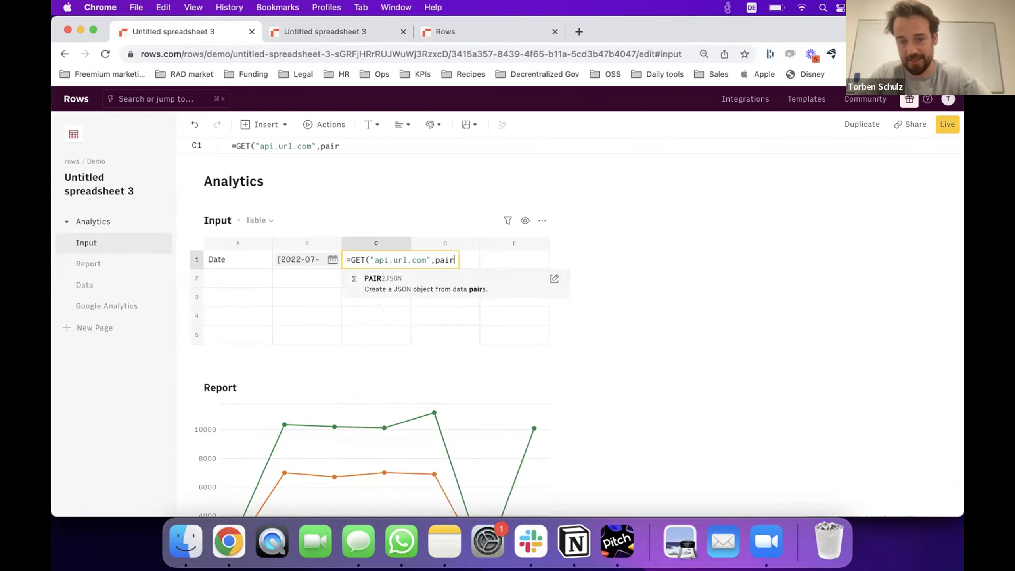
{"action": "key", "text": "Tab"}
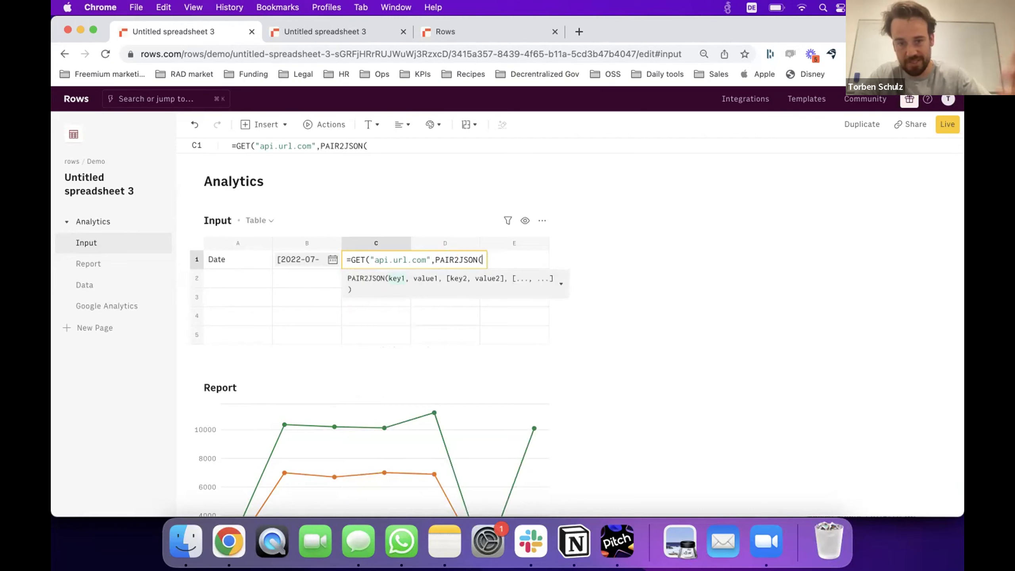
{"action": "type", "text": "\"Ahu"}
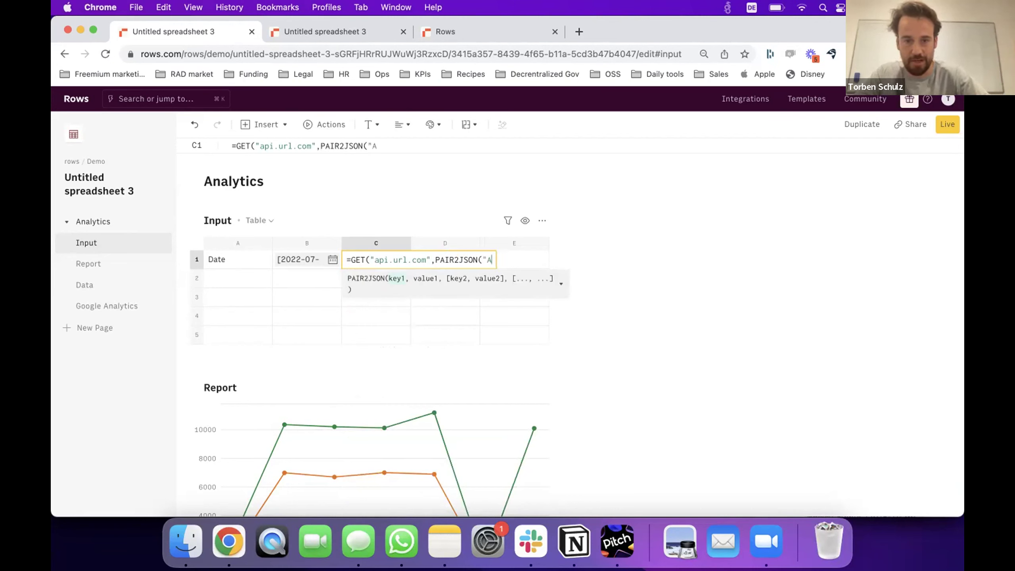
{"action": "key", "text": "BackSpace"}
{"action": "key", "text": "BackSpace"}
{"action": "type", "text": "utho"}
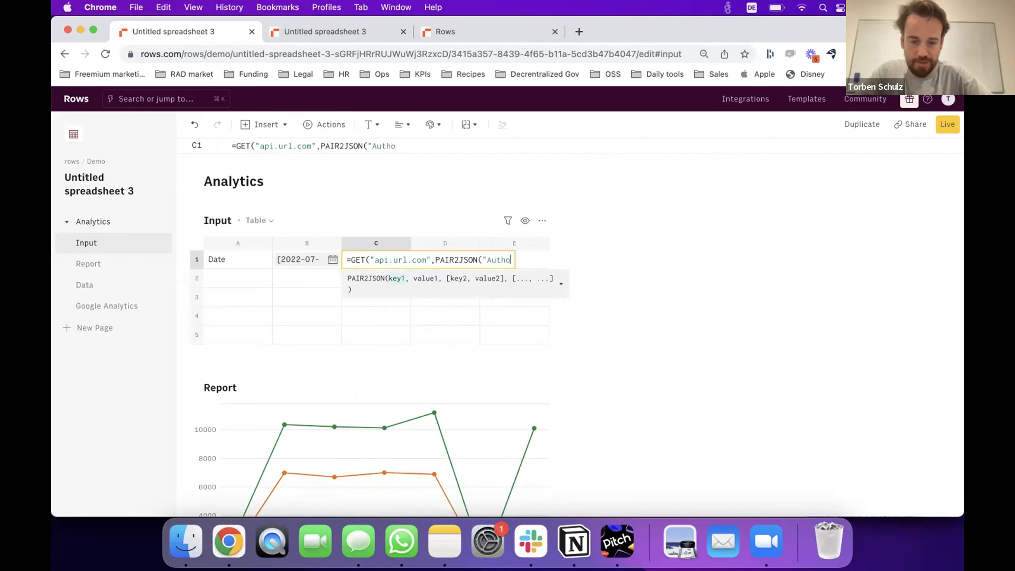
{"action": "type", "text": "rization\""}
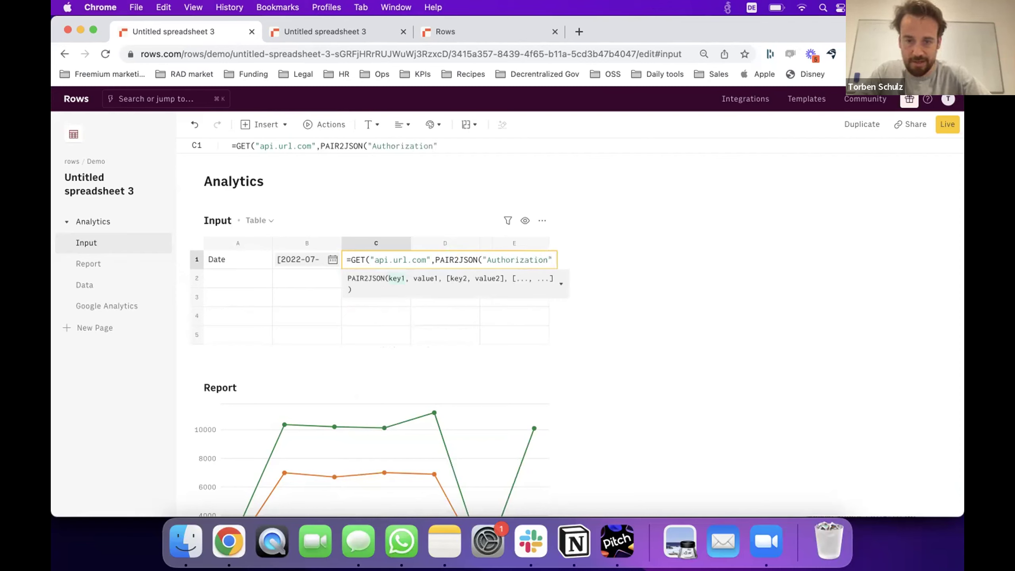
{"action": "type", "text": ",\"Beare"}
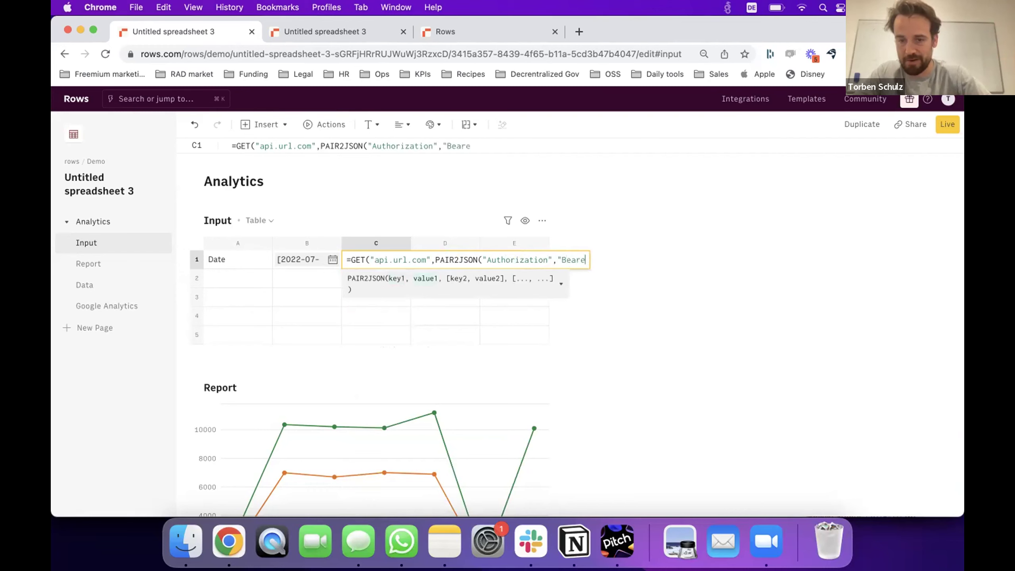
{"action": "type", "text": "r XXXX\")"}
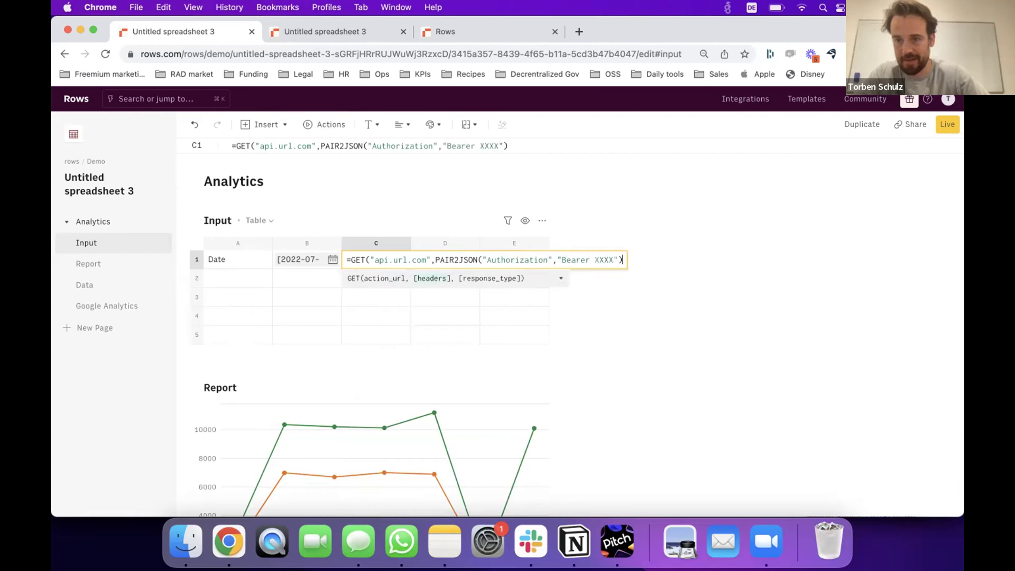
{"action": "type", "text": ")"}
{"action": "key", "text": "Return"}
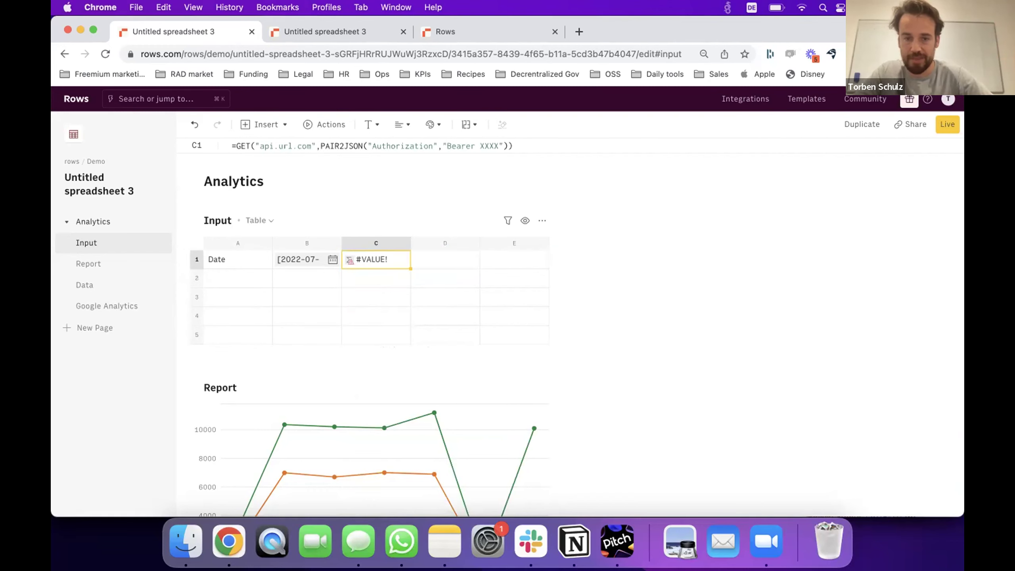
Change C1 to GET("google.com") without headers, then clear the cell and move to C2.
{"action": "double_click", "coordinate": [371, 253]}
{"action": "left_click", "coordinate": [428, 260]}
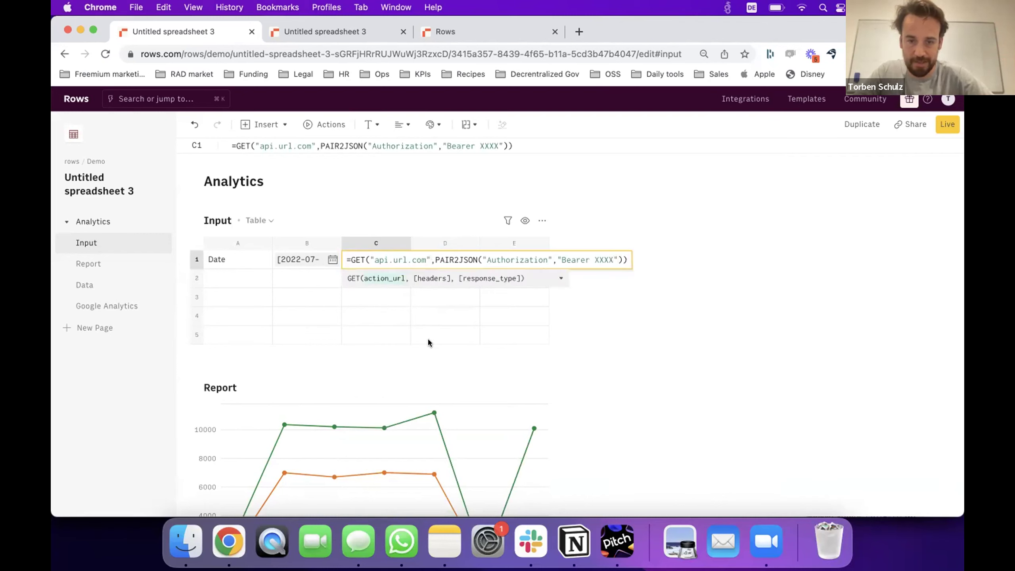
{"action": "key", "text": "BackSpace"}
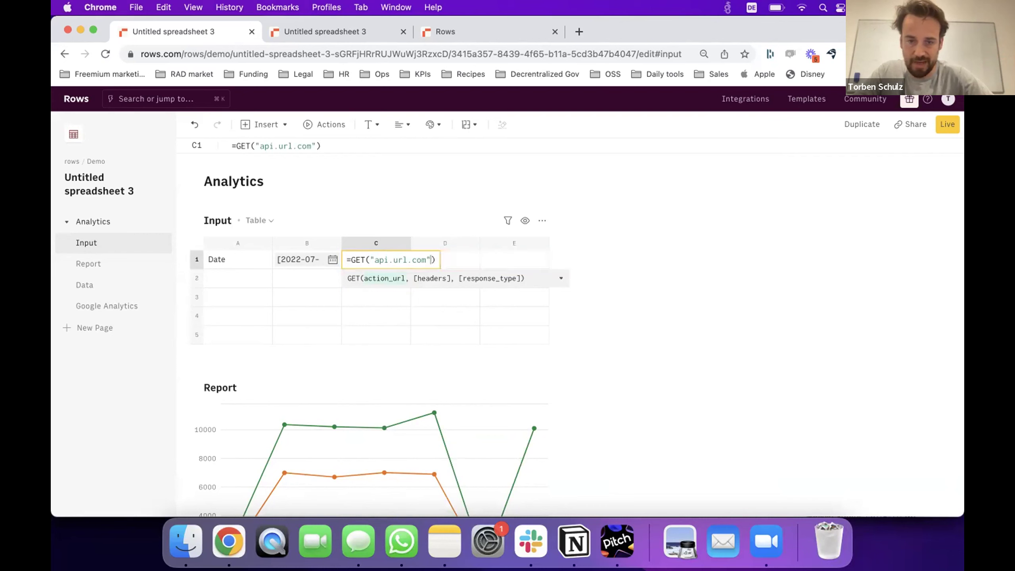
{"action": "key", "text": "BackSpace"}
{"action": "key", "text": "BackSpace"}
{"action": "key", "text": "BackSpace"}
{"action": "key", "text": "BackSpace"}
{"action": "key", "text": "BackSpace"}
{"action": "key", "text": "BackSpace"}
{"action": "key", "text": "BackSpace"}
{"action": "key", "text": "BackSpace"}
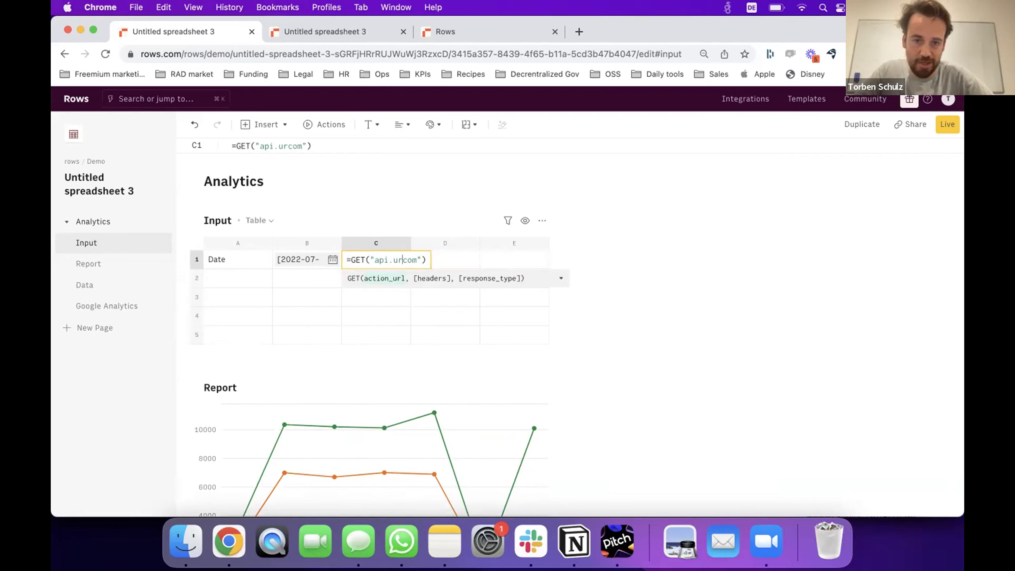
{"action": "type", "text": "google."}
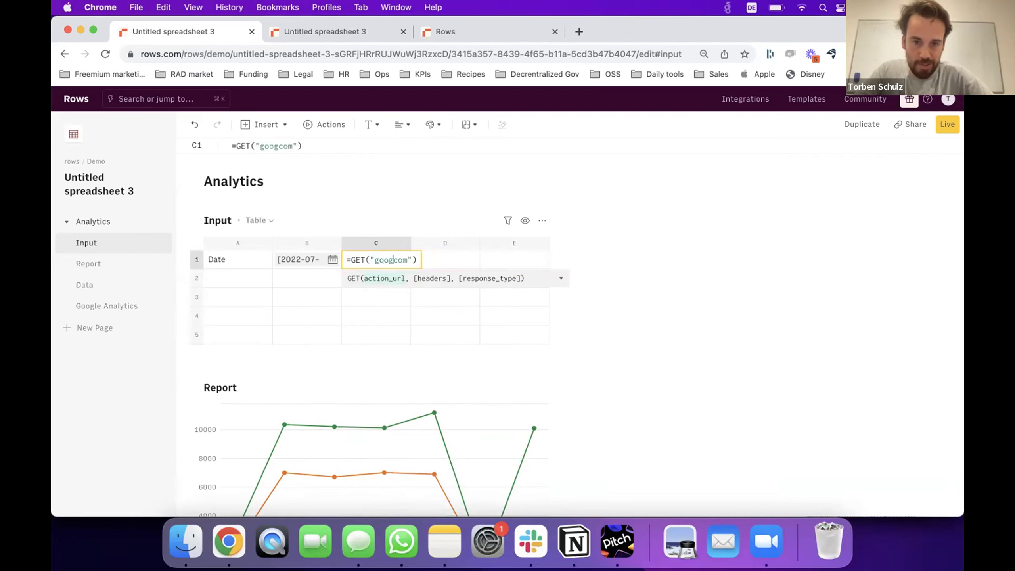
{"action": "key", "text": "Return"}
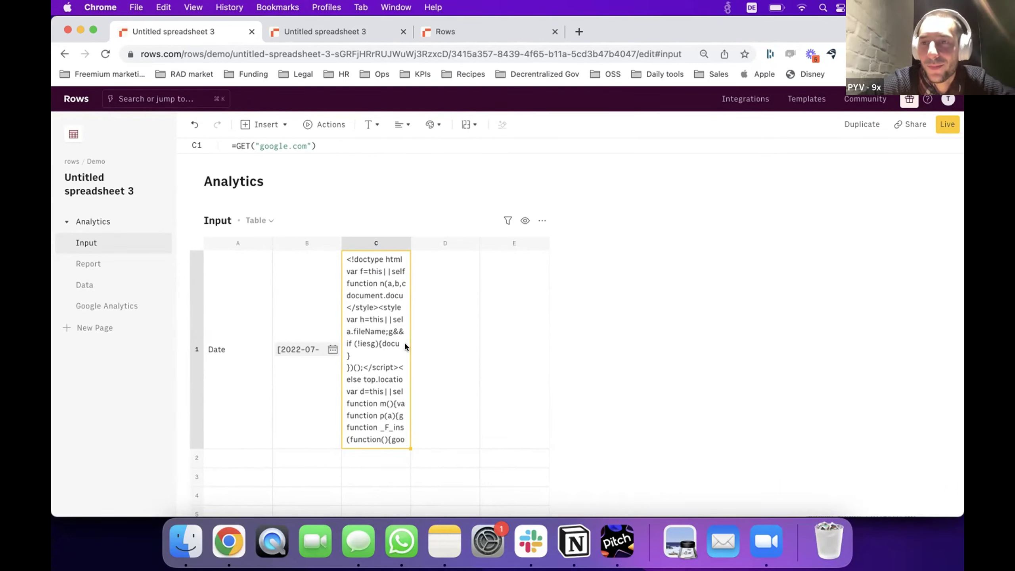
{"action": "key", "text": "Delete"}
{"action": "key", "text": "Down"}
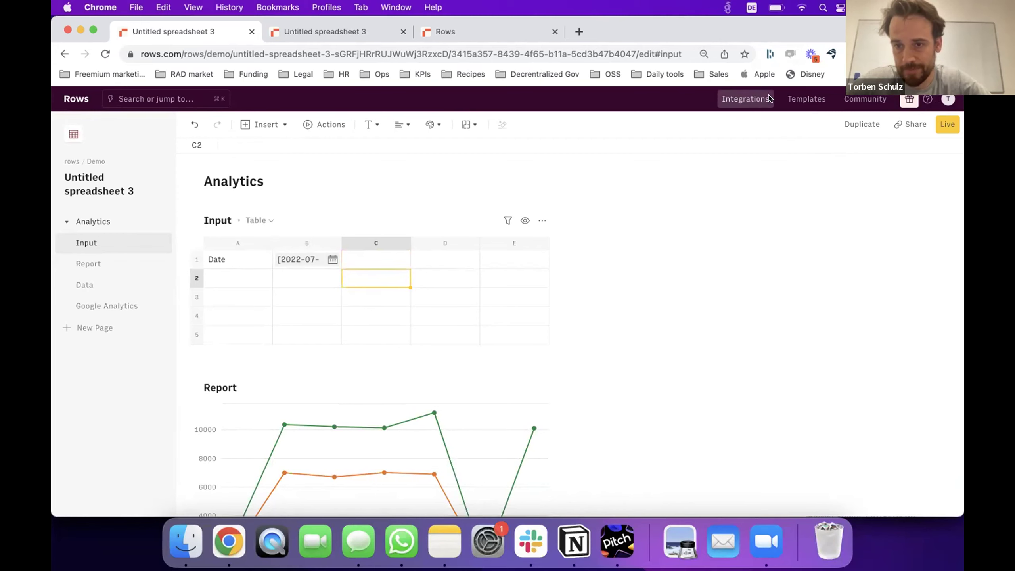
Open the Integrations page and browse the Companies category.
{"action": "left_click", "coordinate": [748, 100]}
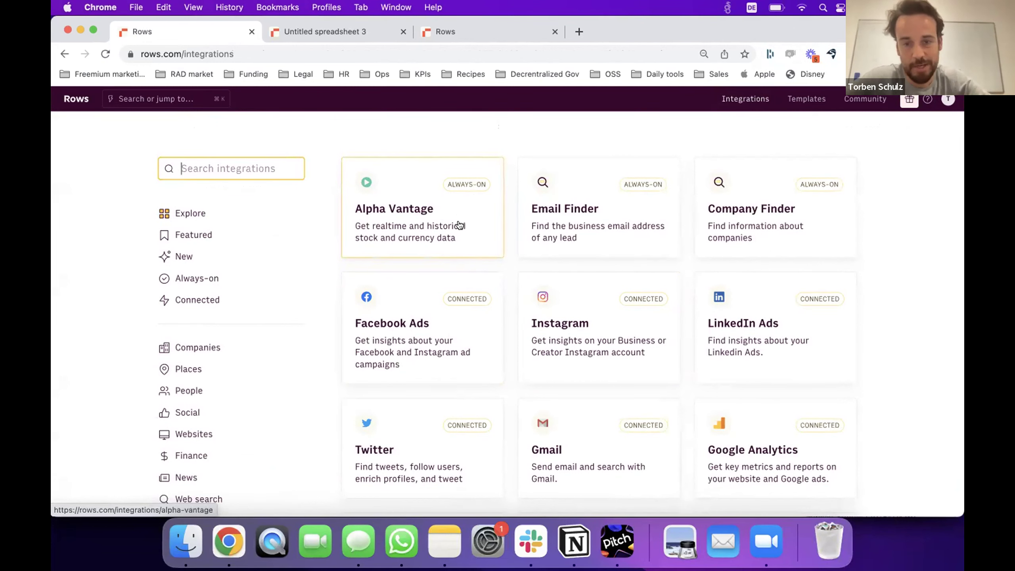
{"action": "scroll", "coordinate": [340, 322], "scroll_direction": "down", "scroll_amount": 3}
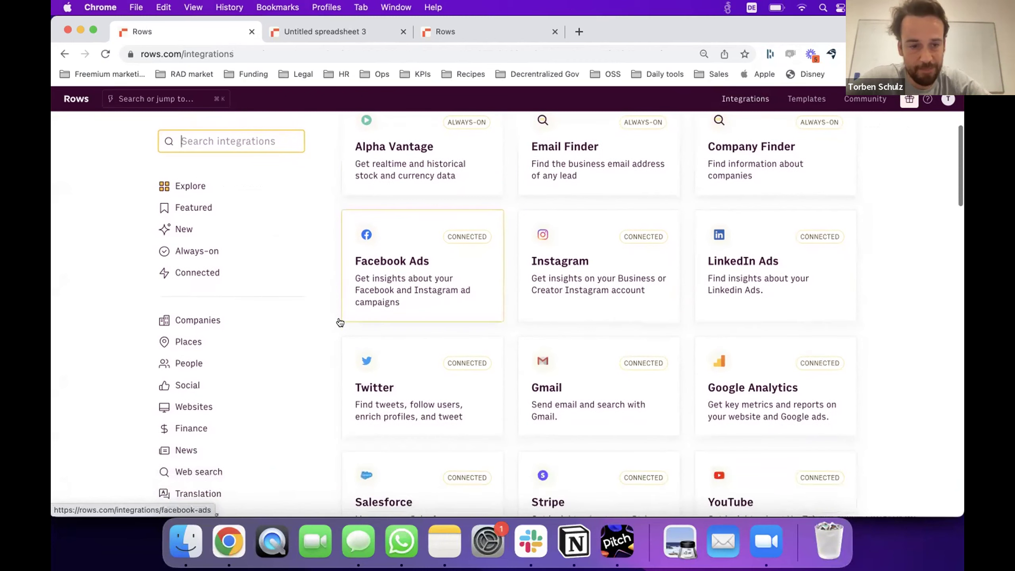
{"action": "scroll", "coordinate": [242, 356], "scroll_direction": "up", "scroll_amount": 1}
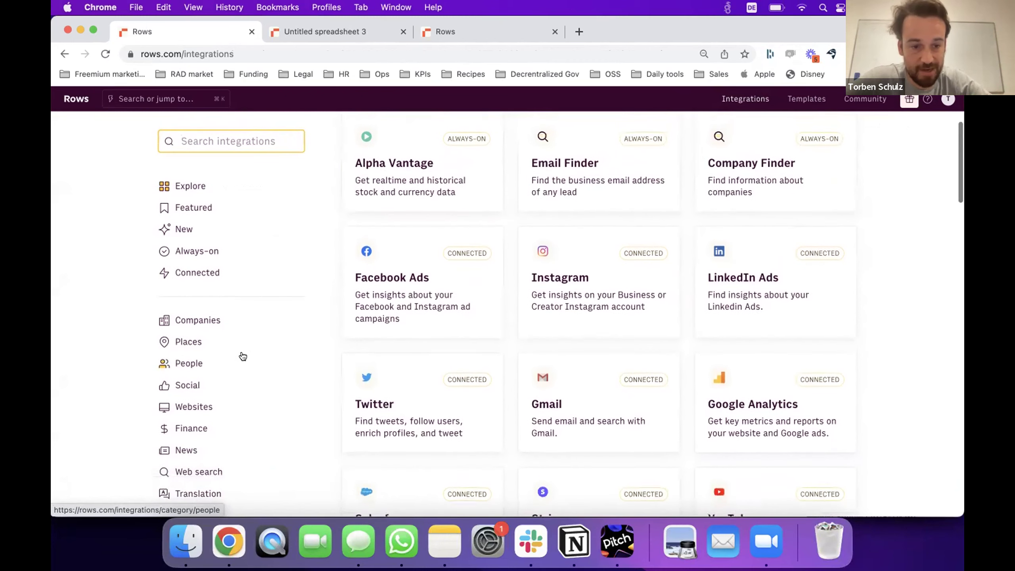
{"action": "scroll", "coordinate": [356, 362], "scroll_direction": "up", "scroll_amount": 1}
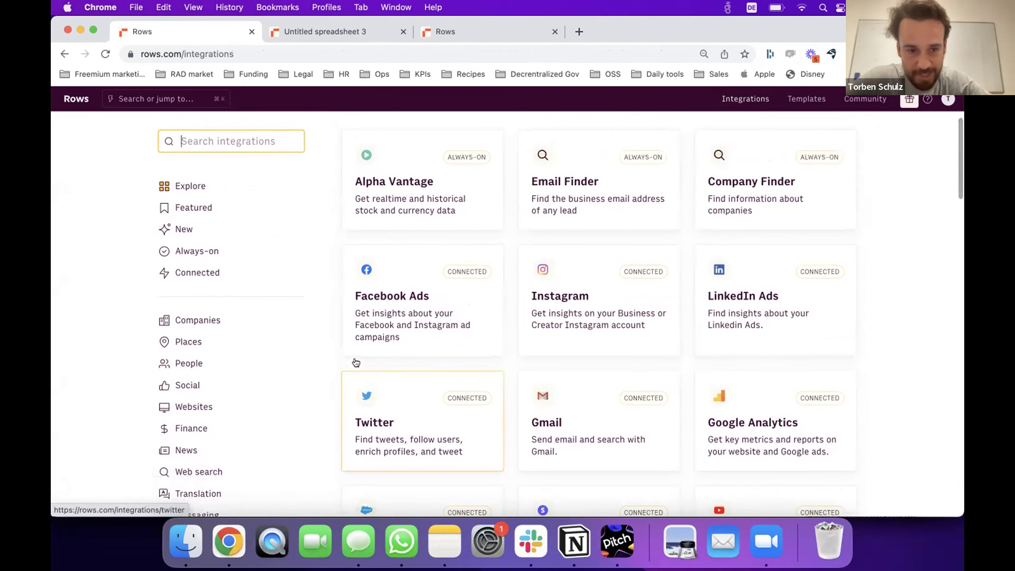
{"action": "left_click", "coordinate": [185, 321]}
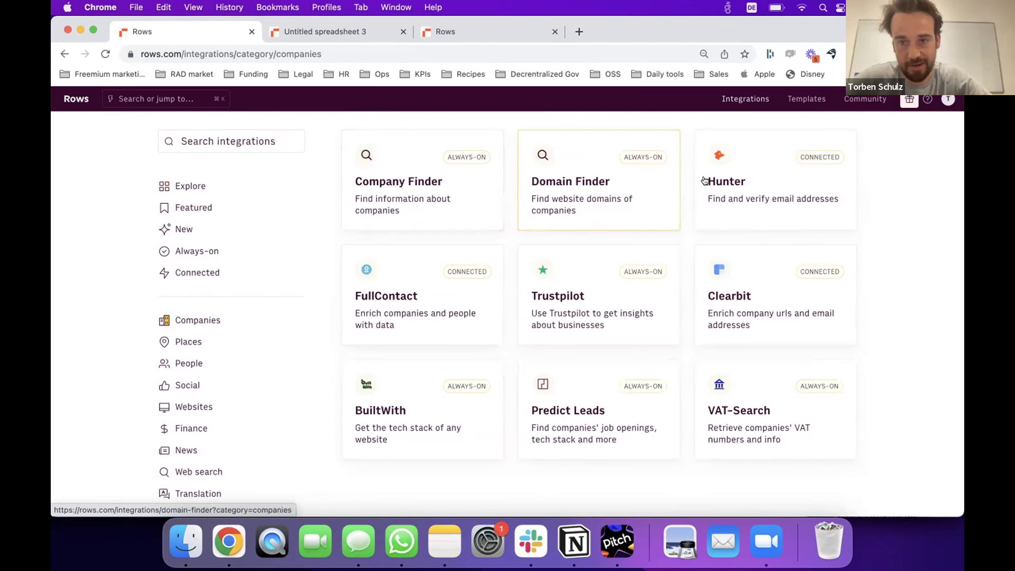
{"action": "scroll", "coordinate": [729, 192], "scroll_direction": "down", "scroll_amount": 2}
{"action": "scroll", "coordinate": [729, 192], "scroll_direction": "up", "scroll_amount": 3}
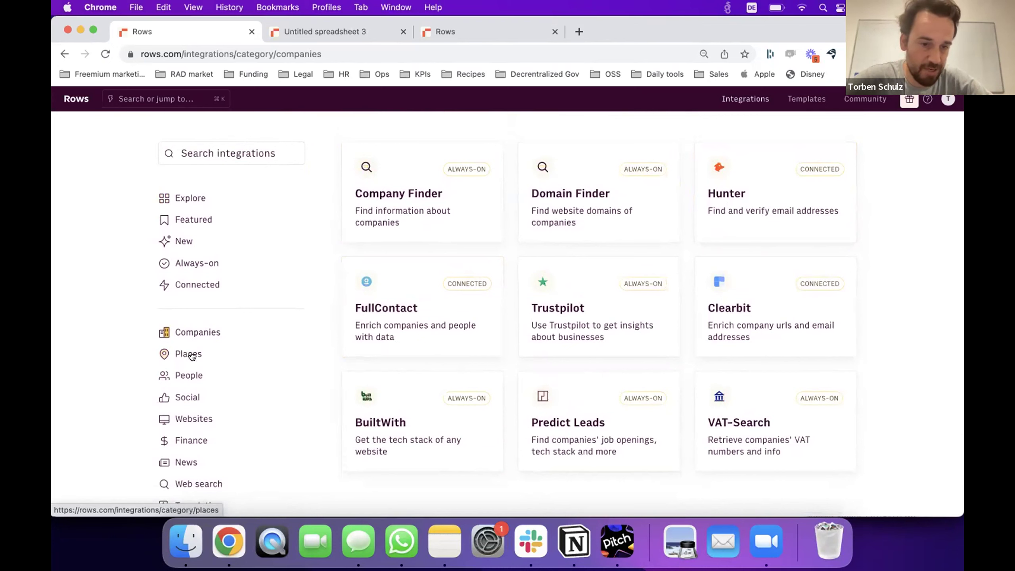
Browse the Places, People, Social and Websites categories, ending on CRM.
{"action": "left_click", "coordinate": [189, 354]}
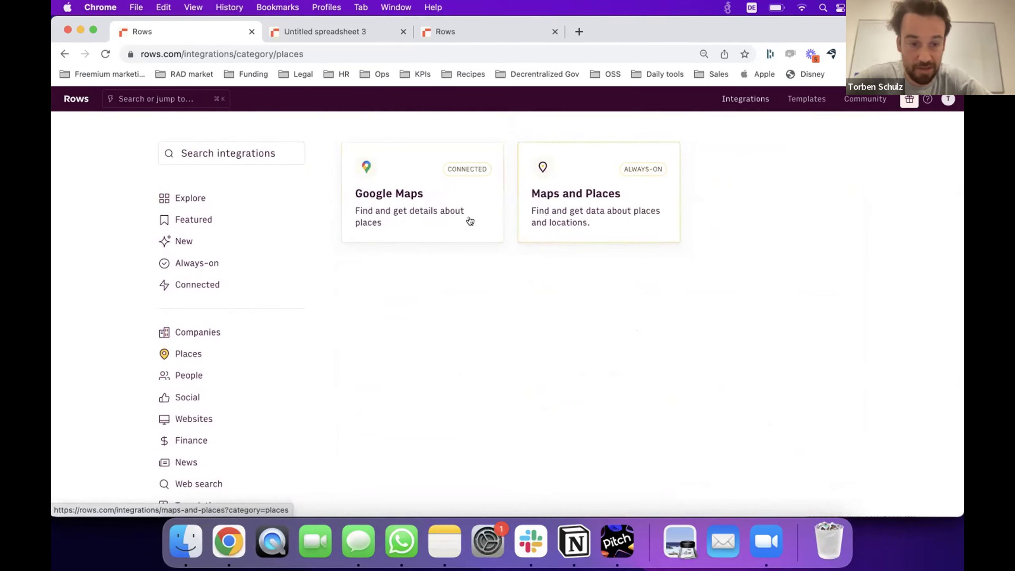
{"action": "left_click", "coordinate": [195, 376]}
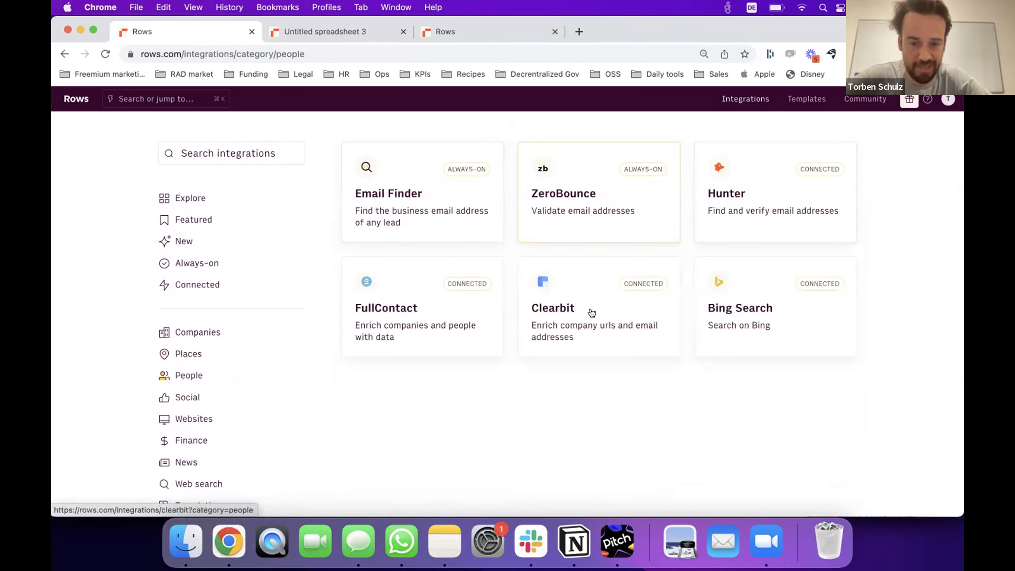
{"action": "scroll", "coordinate": [291, 344], "scroll_direction": "down", "scroll_amount": 3}
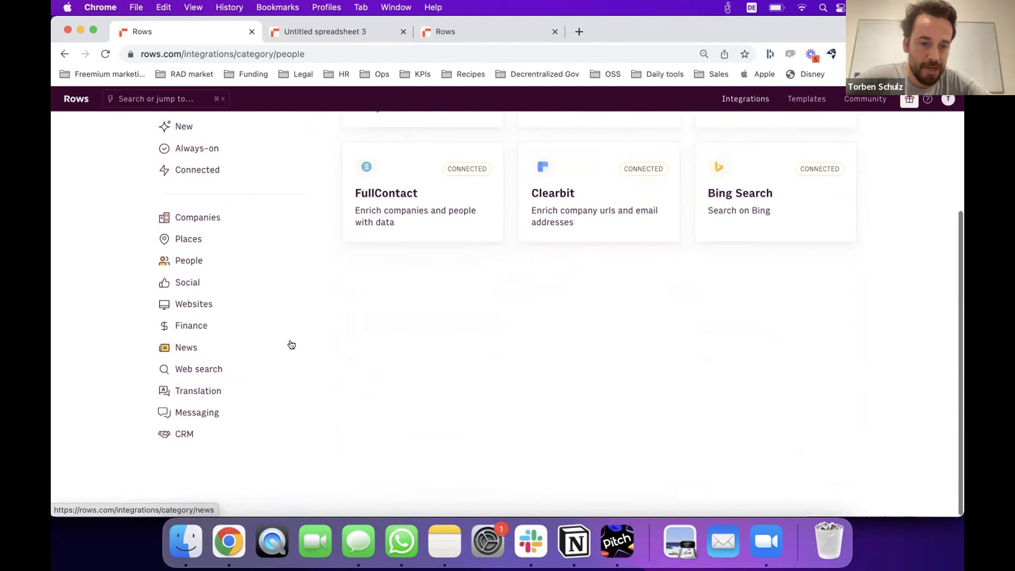
{"action": "left_click", "coordinate": [187, 276]}
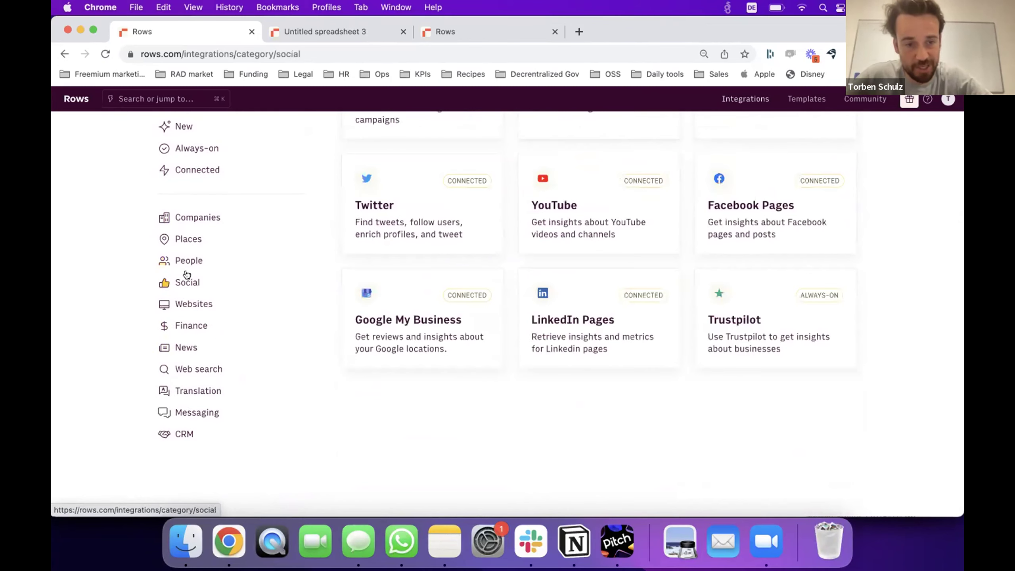
{"action": "scroll", "coordinate": [309, 305], "scroll_direction": "up", "scroll_amount": 2}
{"action": "scroll", "coordinate": [310, 309], "scroll_direction": "up", "scroll_amount": 2}
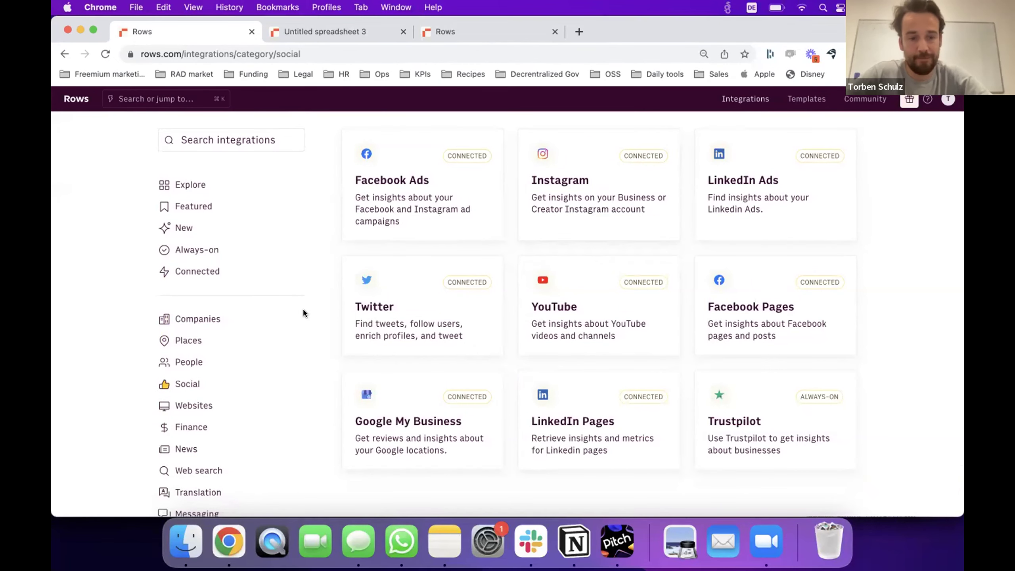
{"action": "left_click", "coordinate": [213, 405]}
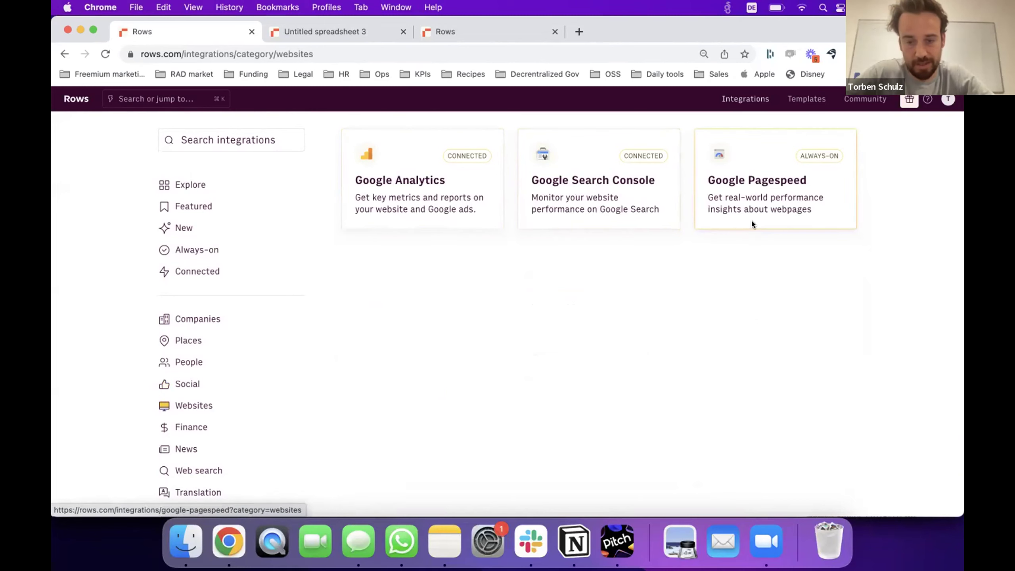
{"action": "scroll", "coordinate": [184, 346], "scroll_direction": "down", "scroll_amount": 2}
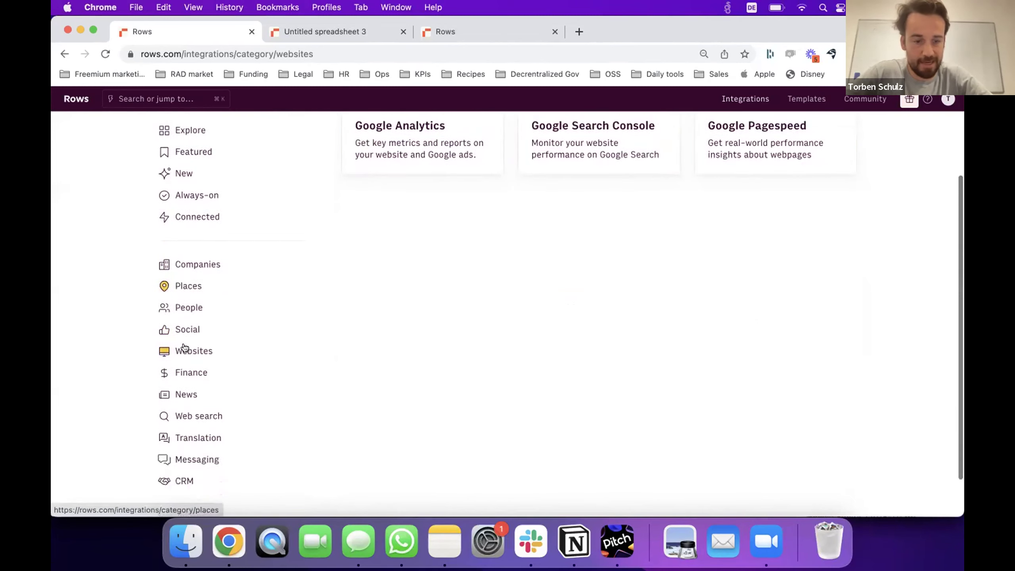
{"action": "scroll", "coordinate": [184, 346], "scroll_direction": "down", "scroll_amount": 2}
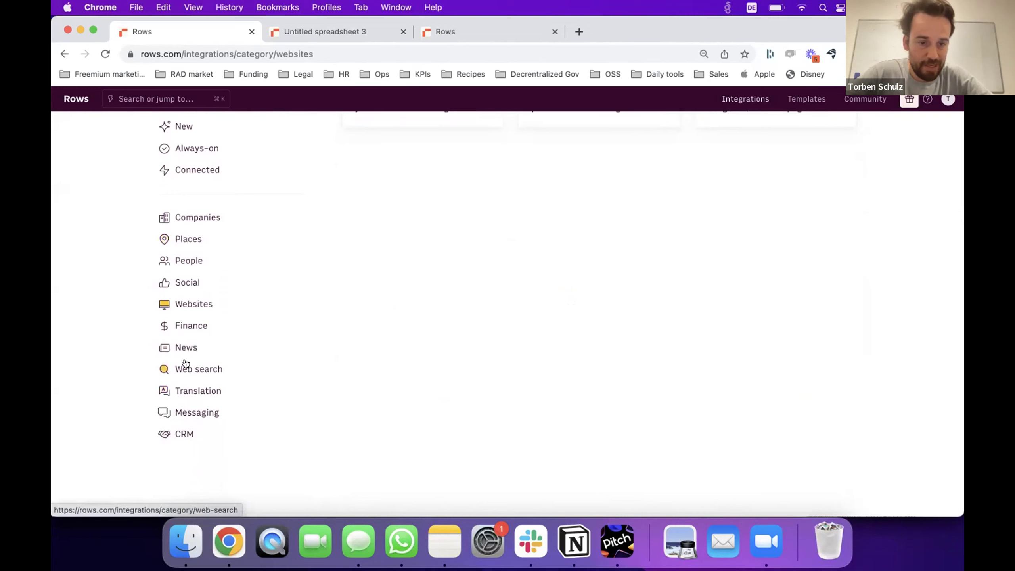
{"action": "left_click", "coordinate": [183, 434]}
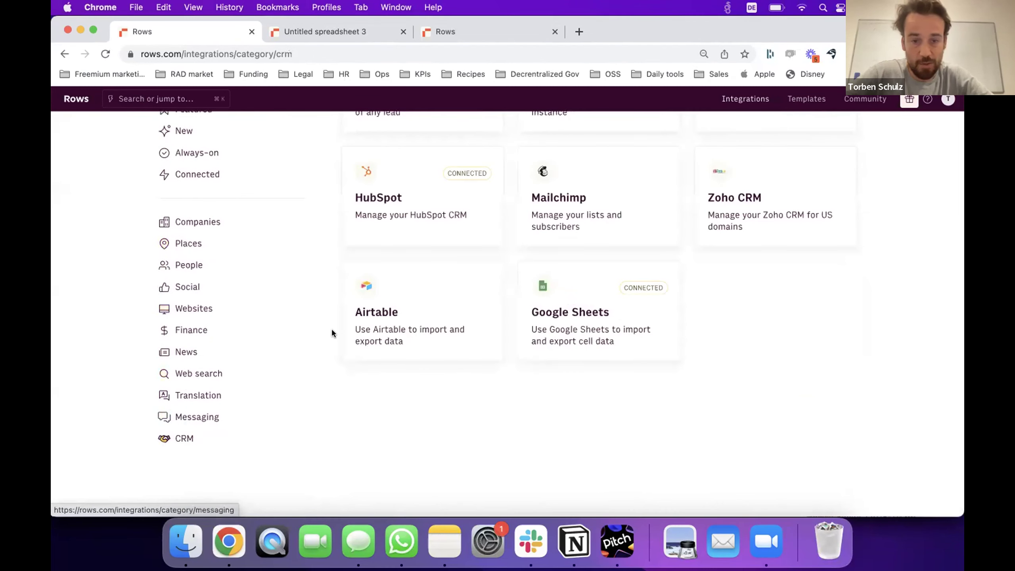
{"action": "scroll", "coordinate": [331, 333], "scroll_direction": "up", "scroll_amount": 2}
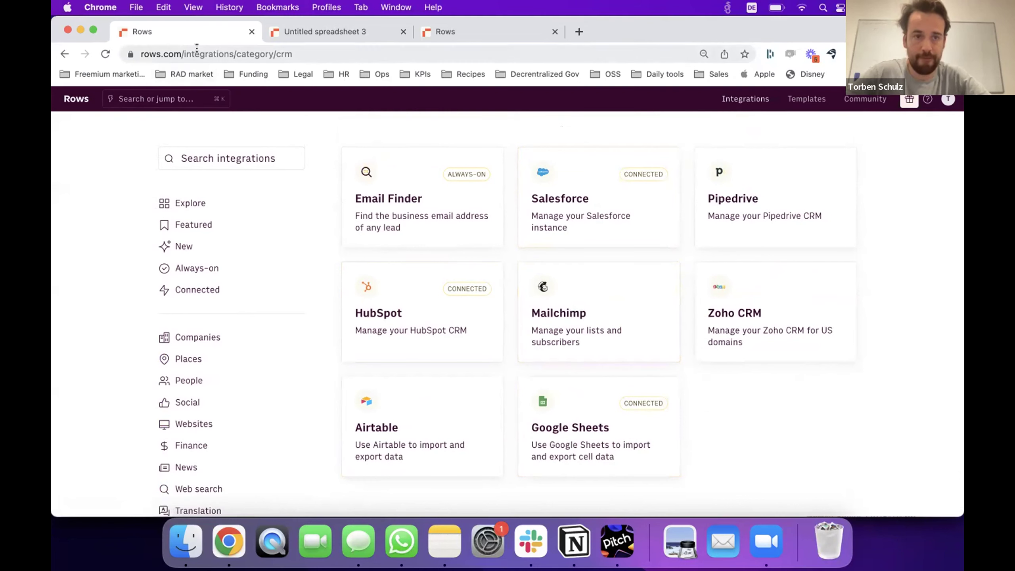
Go to rows.com/rows/demo, open Untitled spreadsheet 3 and switch it into edit mode.
{"action": "left_click_drag", "start_coordinate": [197, 54], "coordinate": [322, 54]}
{"action": "type", "text": "rows.com/rows"}
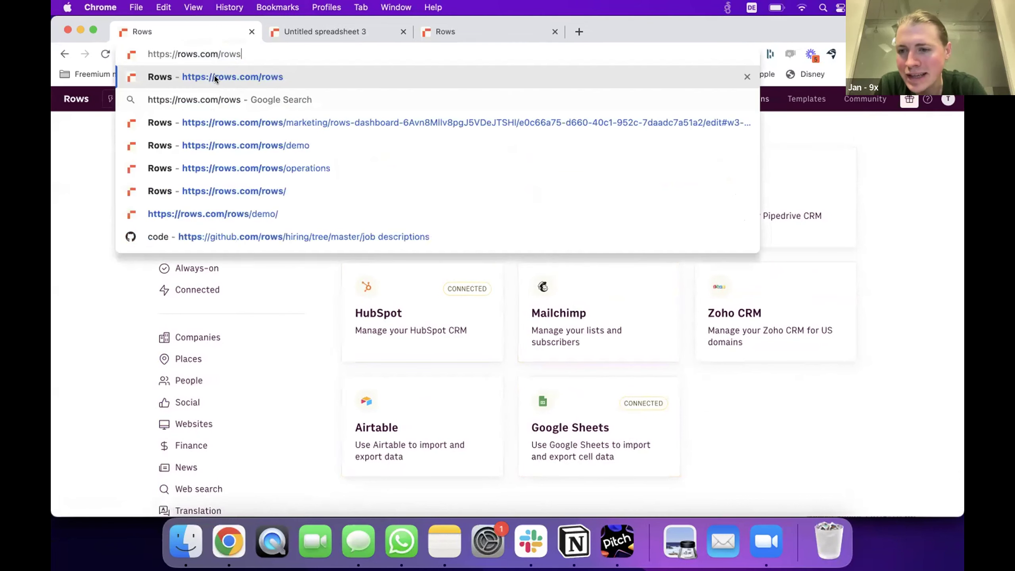
{"action": "key", "text": "Down"}
{"action": "key", "text": "Down"}
{"action": "key", "text": "Down"}
{"action": "key", "text": "Return"}
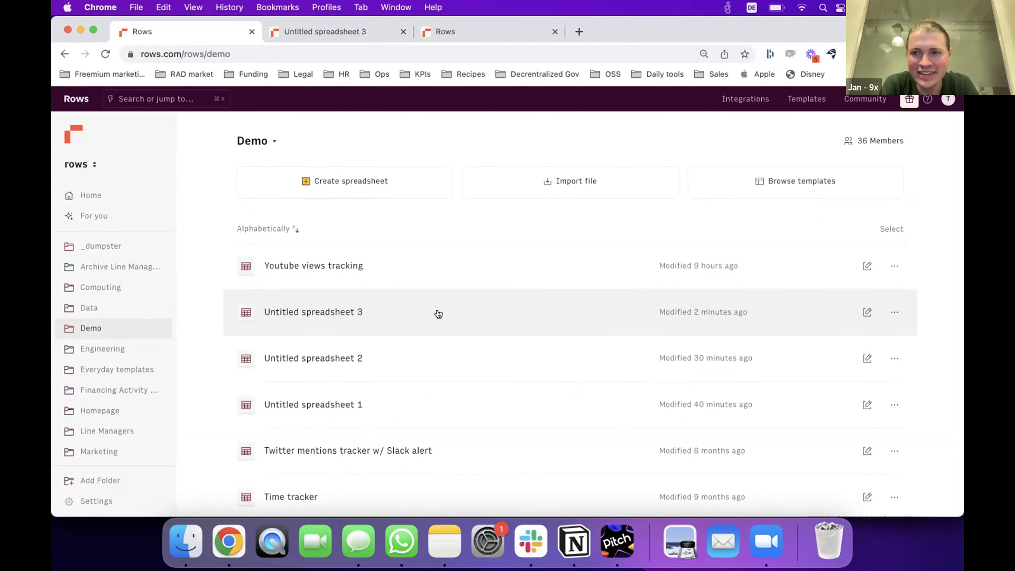
{"action": "left_click", "coordinate": [439, 314]}
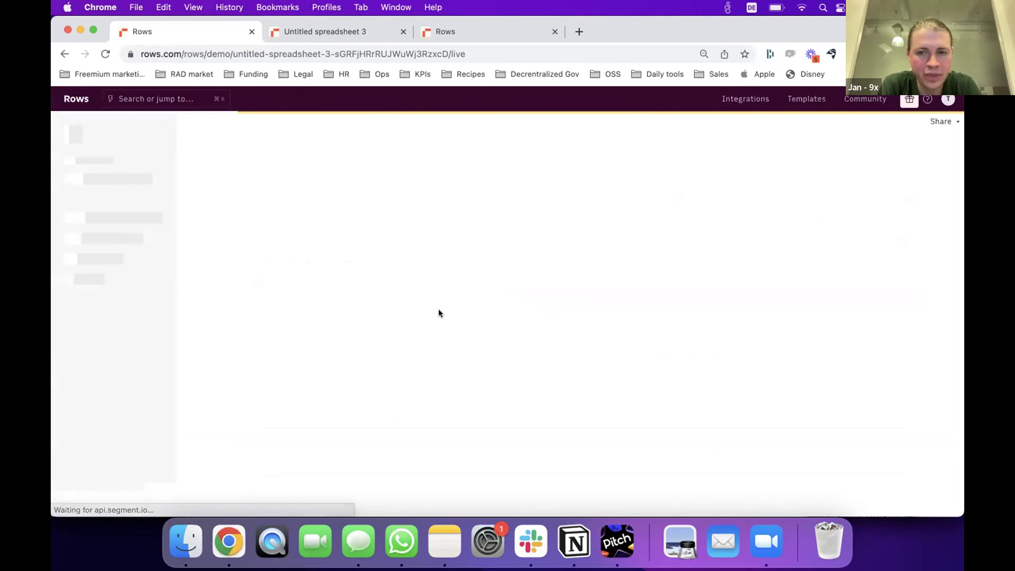
{"action": "left_click", "coordinate": [938, 132]}
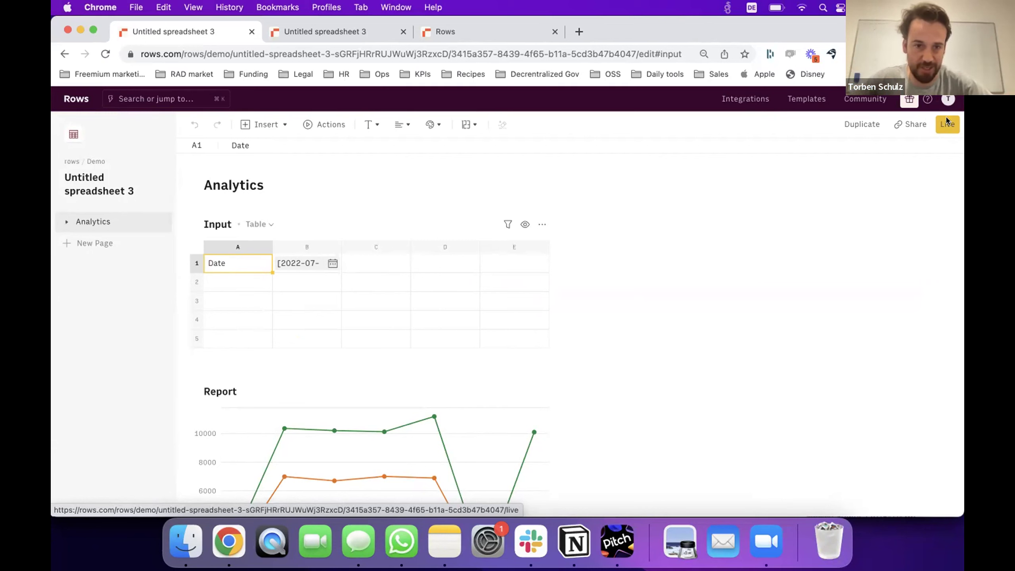
{"action": "left_click", "coordinate": [328, 124]}
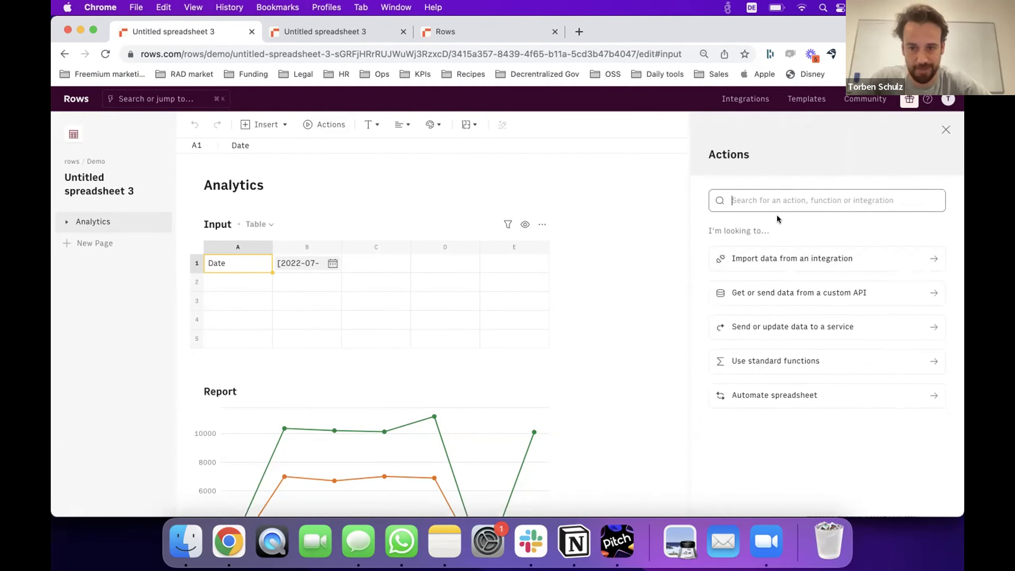
{"action": "type", "text": "company"}
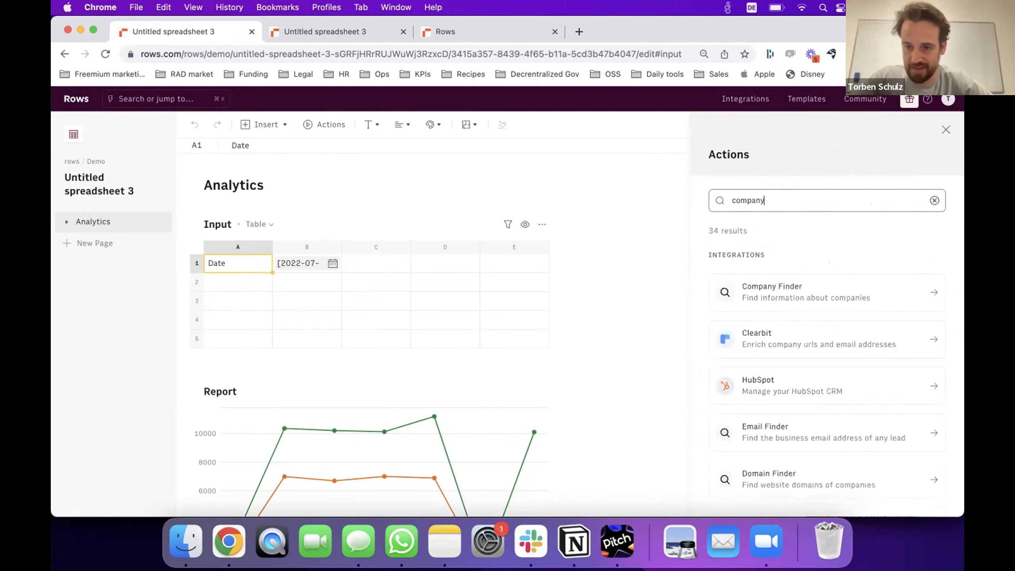
{"action": "left_click", "coordinate": [799, 289]}
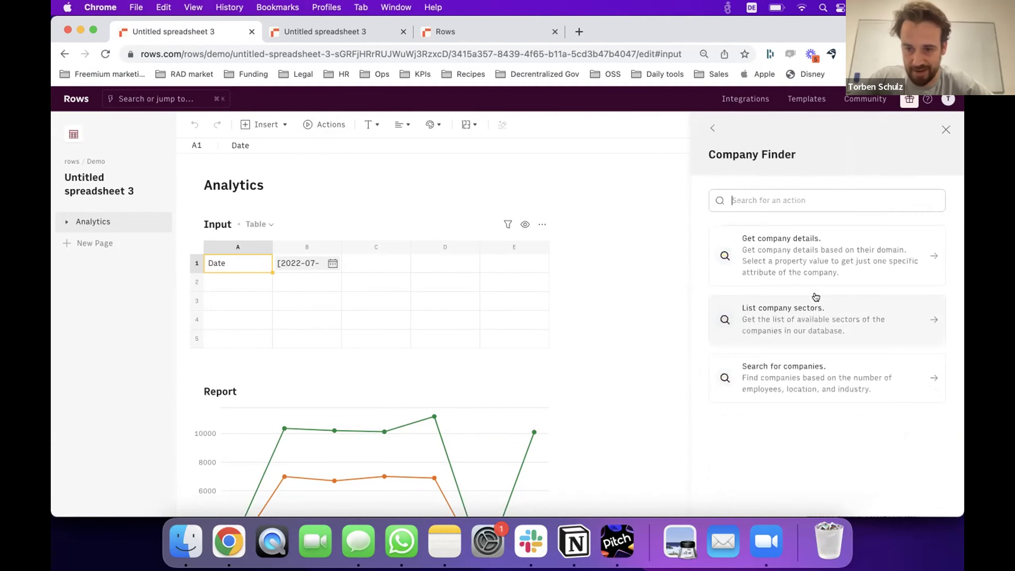
{"action": "left_click", "coordinate": [822, 378]}
{"action": "left_click", "coordinate": [933, 260]}
{"action": "left_click", "coordinate": [933, 260]}
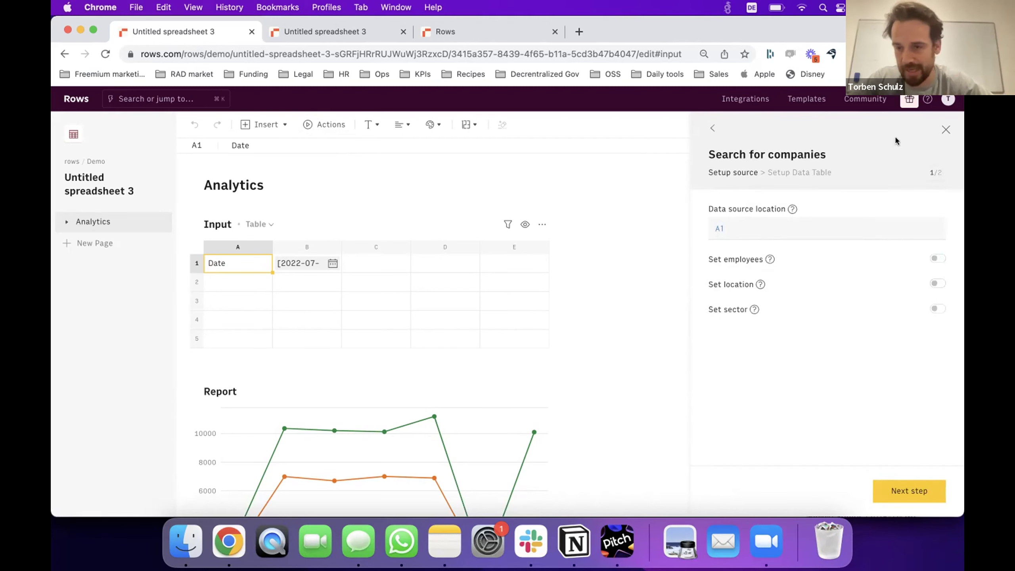
{"action": "left_click", "coordinate": [945, 129]}
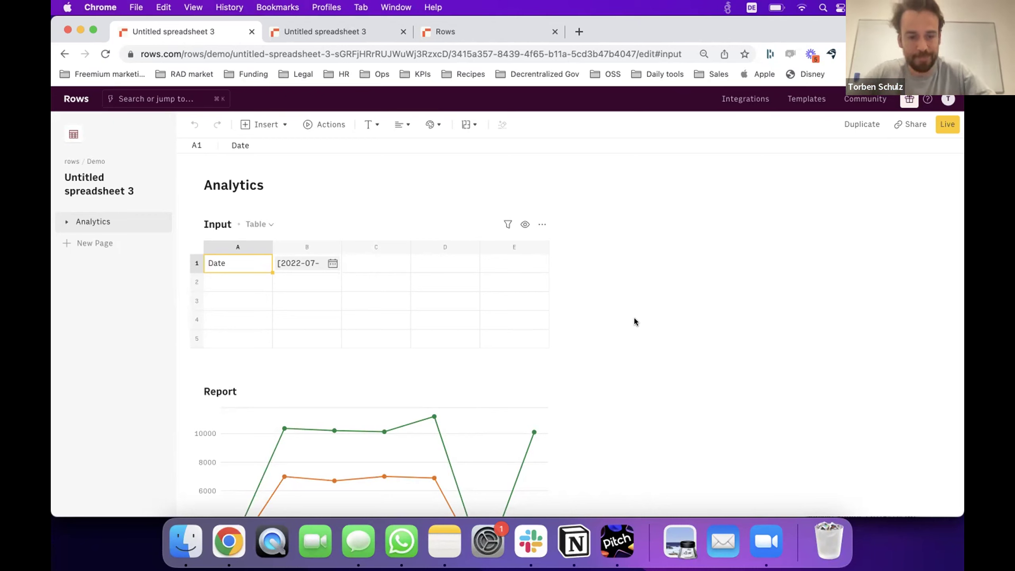
Clear the week 202233 row (A8:C8) from the Google Analytics table.
{"action": "left_click", "coordinate": [237, 285]}
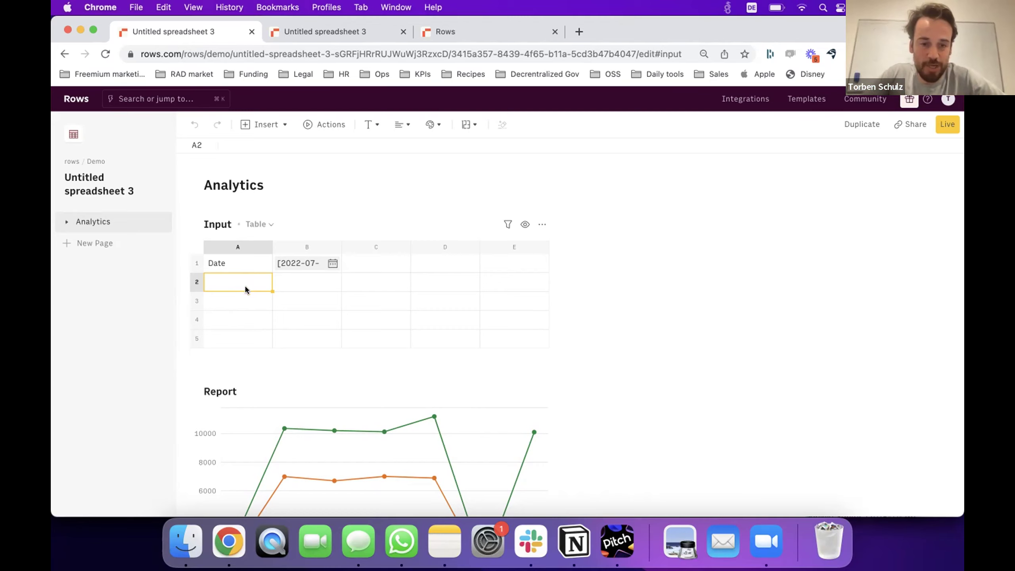
{"action": "scroll", "coordinate": [266, 310], "scroll_direction": "down", "scroll_amount": 10}
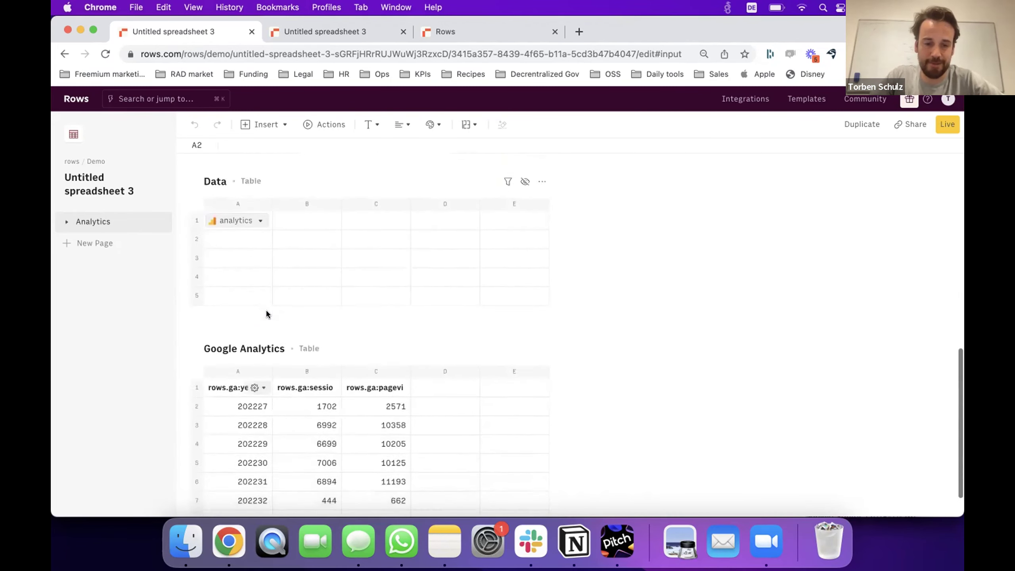
{"action": "scroll", "coordinate": [266, 310], "scroll_direction": "down", "scroll_amount": 1}
{"action": "left_click", "coordinate": [319, 423]}
{"action": "key", "text": "Down"}
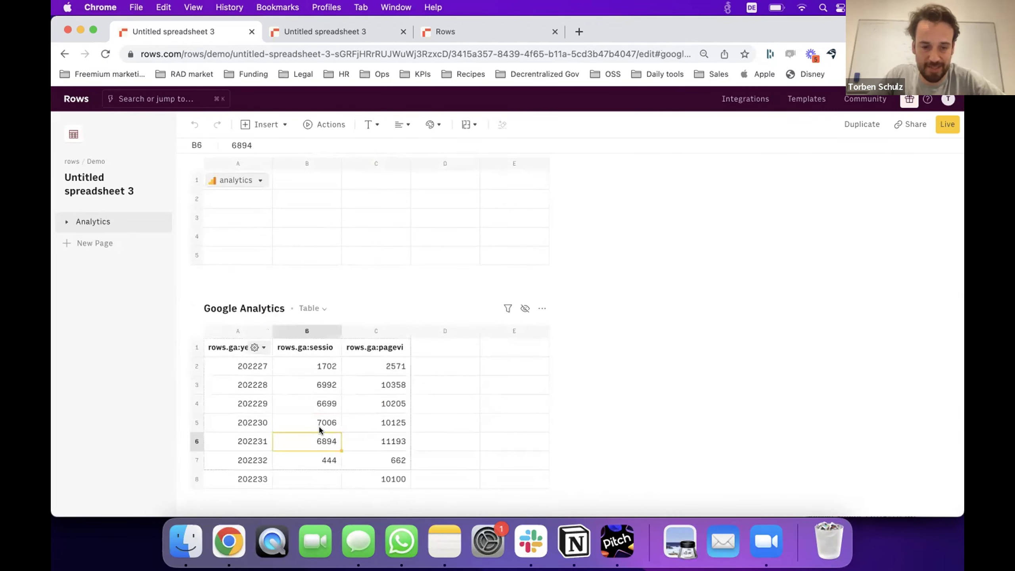
{"action": "key", "text": "Down"}
{"action": "key", "text": "Down"}
{"action": "key", "text": "Left"}
{"action": "key", "text": "shift+Right"}
{"action": "key", "text": "shift+Right"}
{"action": "key", "text": "BackSpace"}
{"action": "key", "text": "Up"}
{"action": "scroll", "coordinate": [319, 430], "scroll_direction": "up", "scroll_amount": 1}
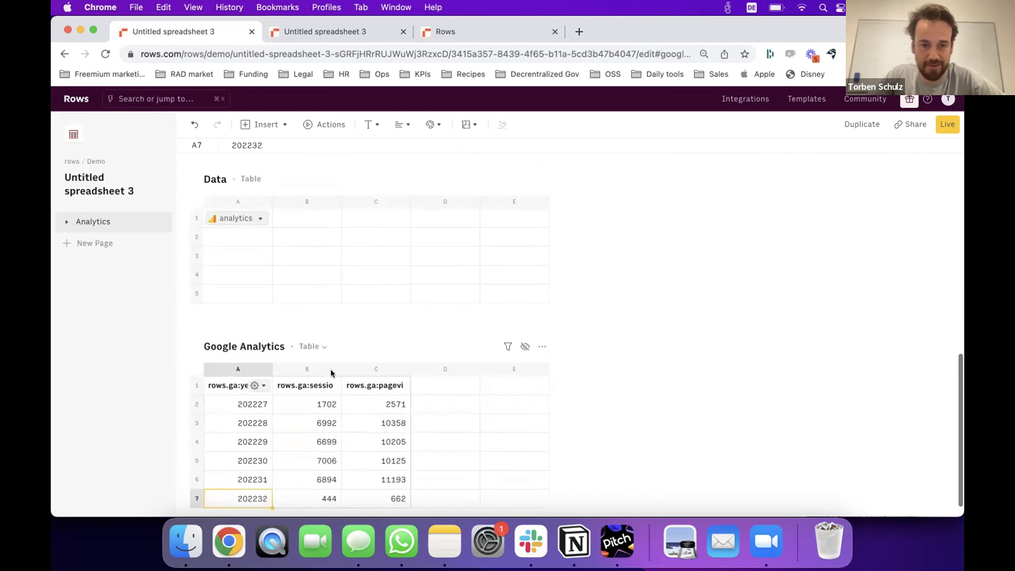
{"action": "scroll", "coordinate": [331, 373], "scroll_direction": "up", "scroll_amount": 8}
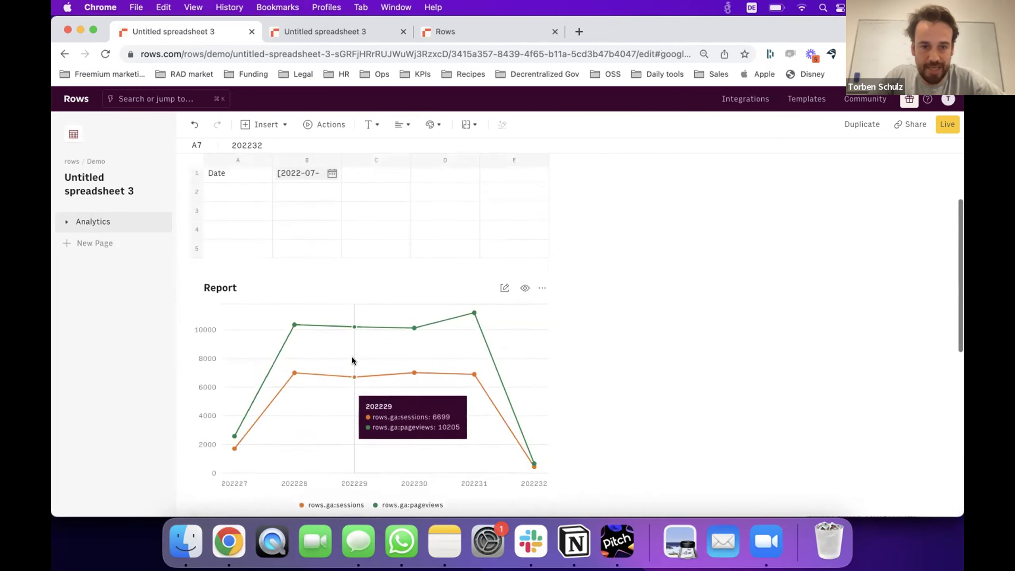
{"action": "scroll", "coordinate": [351, 360], "scroll_direction": "up", "scroll_amount": 2}
{"action": "scroll", "coordinate": [352, 360], "scroll_direction": "down", "scroll_amount": 1}
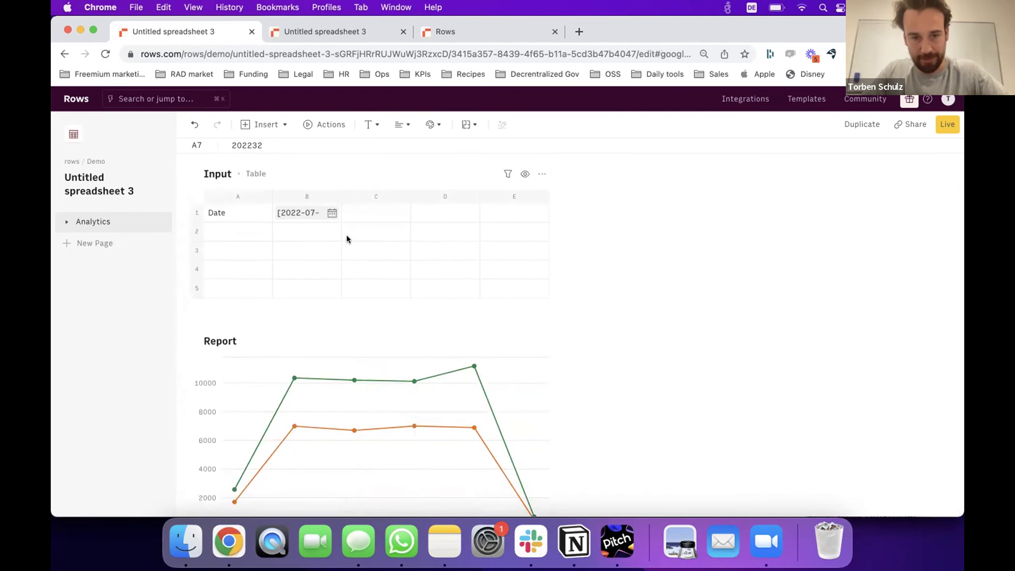
Open the options dropdown of the CUSTOM_ANALYTICS_GOOGLE cell A1 in the Data table.
{"action": "left_click", "coordinate": [328, 233]}
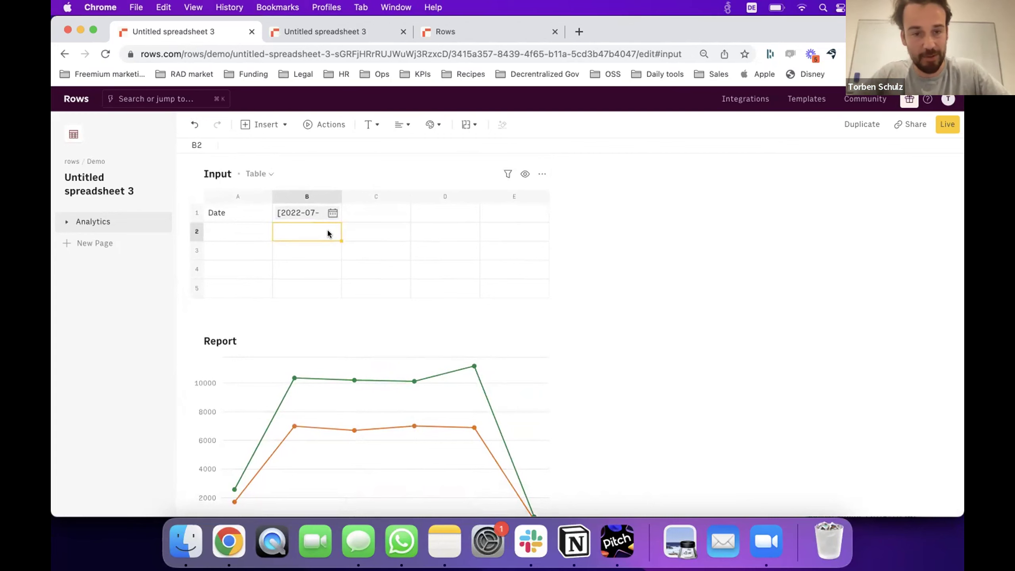
{"action": "scroll", "coordinate": [332, 260], "scroll_direction": "down", "scroll_amount": 8}
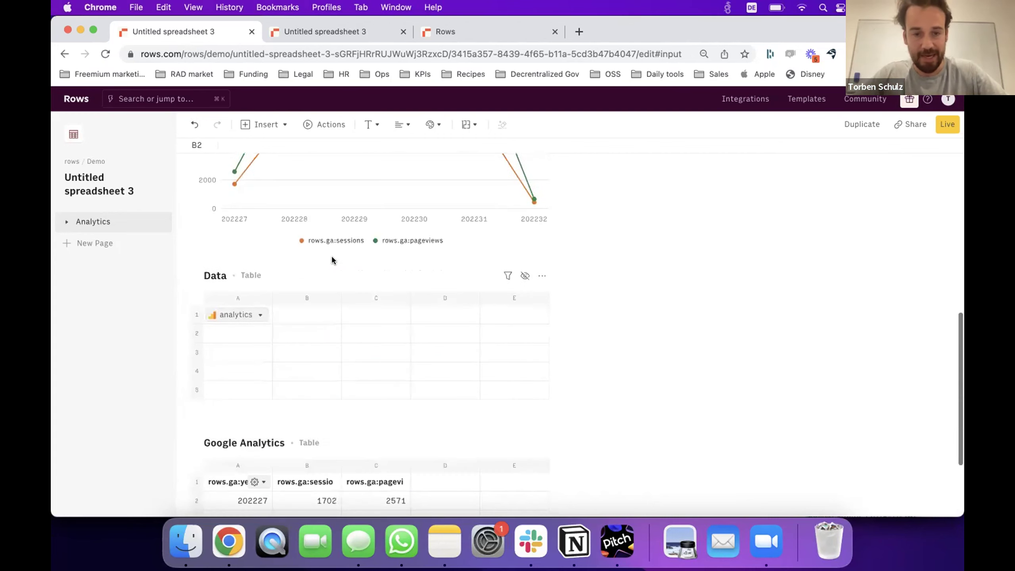
{"action": "left_click", "coordinate": [258, 316]}
{"action": "left_click", "coordinate": [258, 316]}
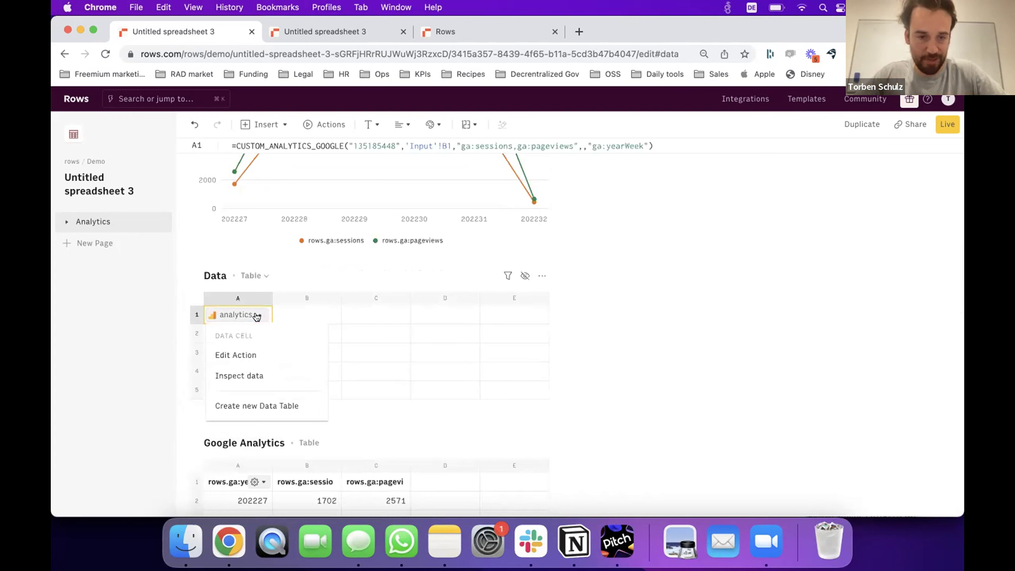
Replace the report's Input B1 date range with the 'Last 30 days' preset and update the report.
{"action": "left_click", "coordinate": [257, 357]}
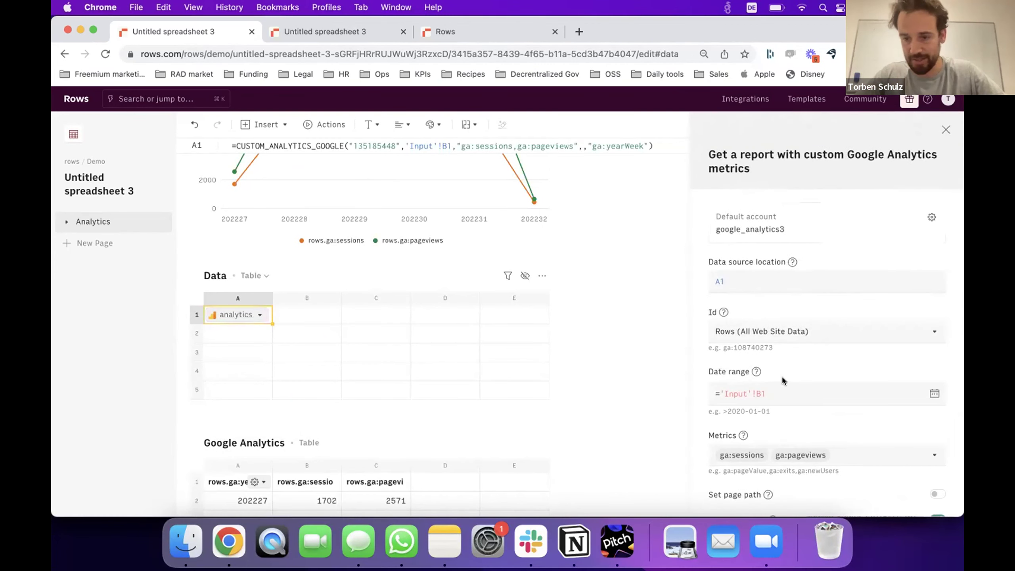
{"action": "triple_click", "coordinate": [869, 390]}
{"action": "key", "text": "BackSpace"}
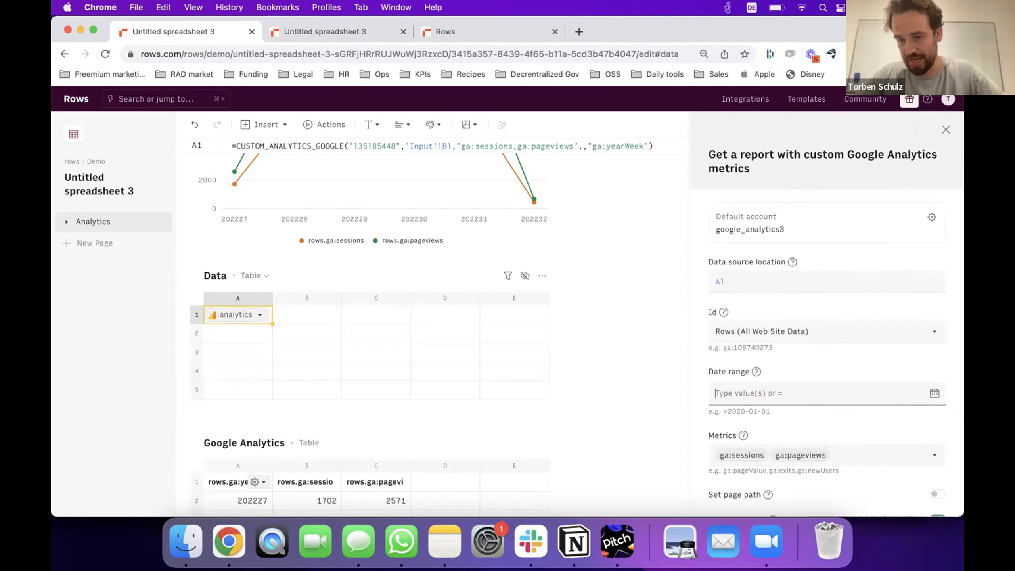
{"action": "left_click", "coordinate": [934, 394]}
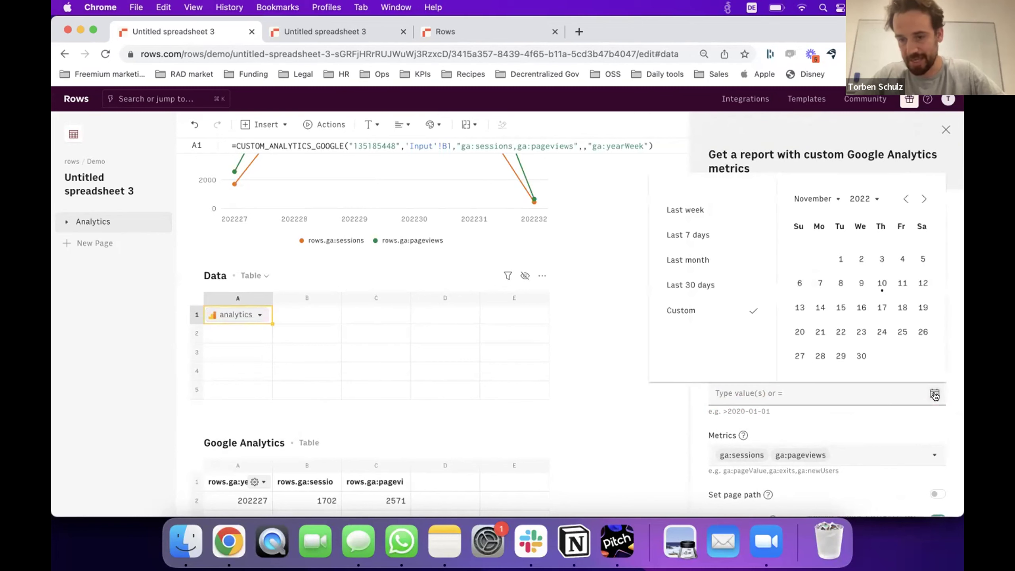
{"action": "left_click", "coordinate": [715, 284]}
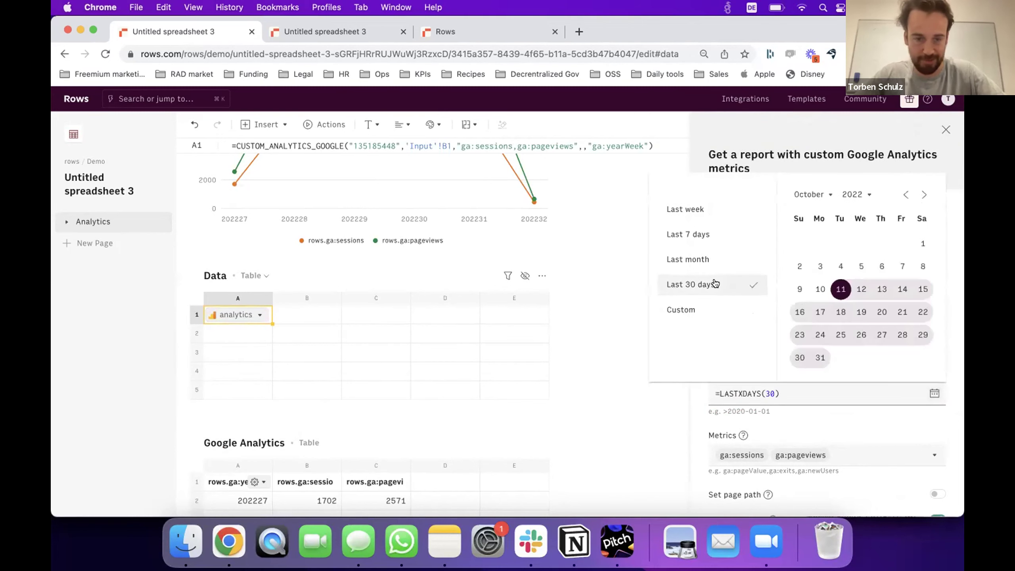
{"action": "left_click", "coordinate": [953, 289]}
{"action": "scroll", "coordinate": [956, 363], "scroll_direction": "down", "scroll_amount": 3}
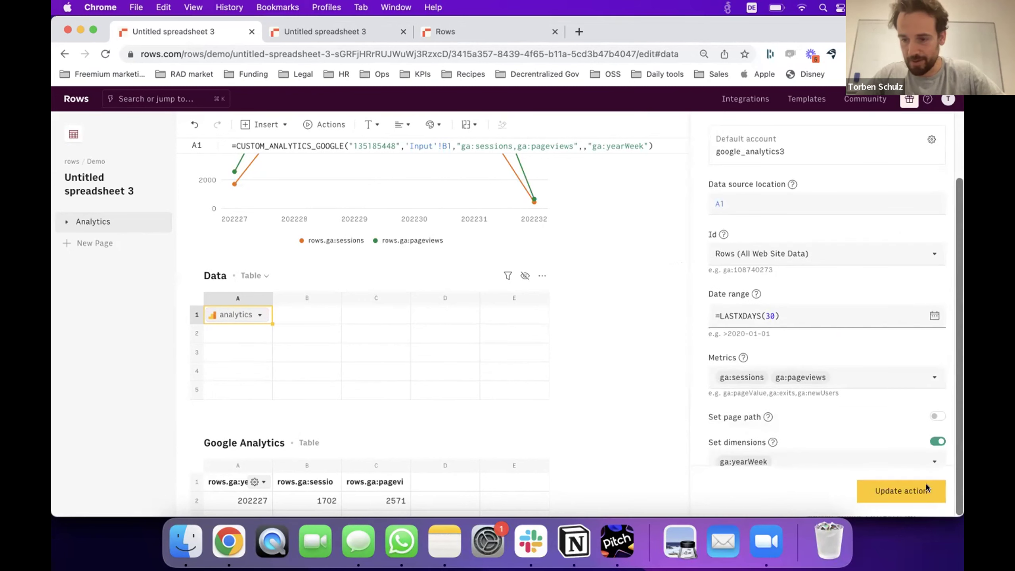
{"action": "left_click", "coordinate": [936, 491]}
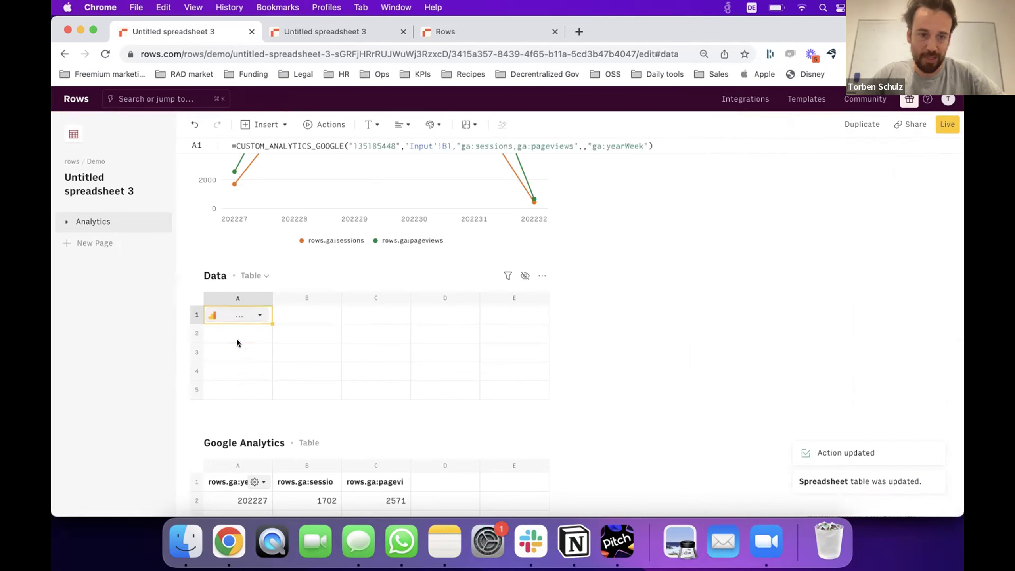
Confirm the analytics cell now uses LASTXDAYS(30), then reload the page to refresh the chart.
{"action": "key", "text": "Down"}
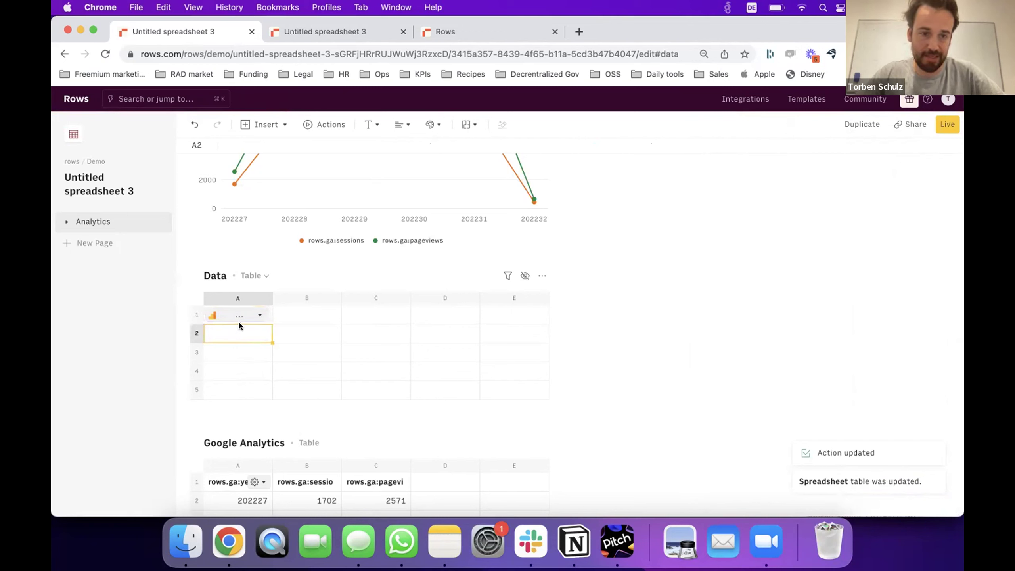
{"action": "left_click", "coordinate": [259, 321]}
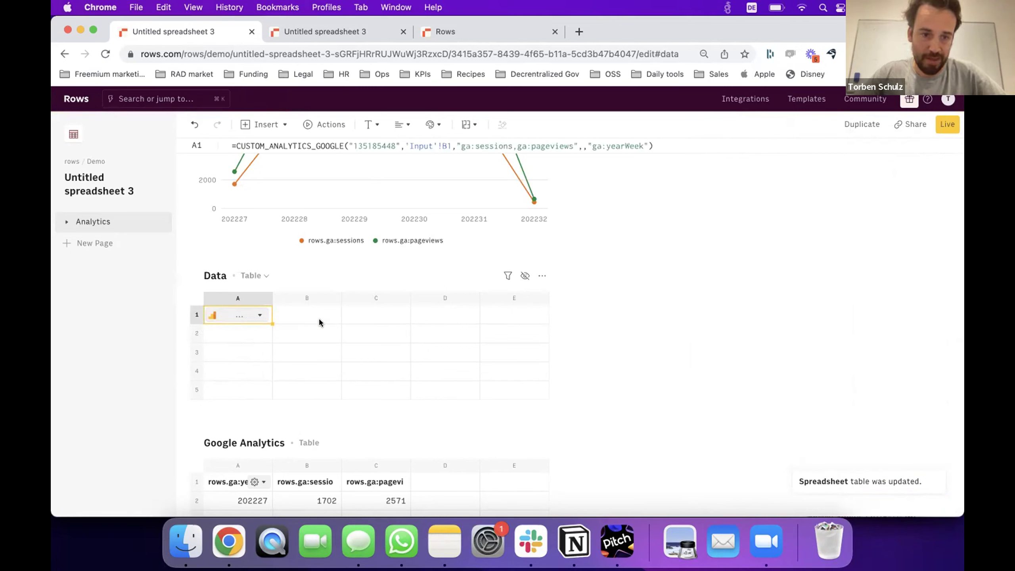
{"action": "scroll", "coordinate": [319, 318], "scroll_direction": "up", "scroll_amount": 7}
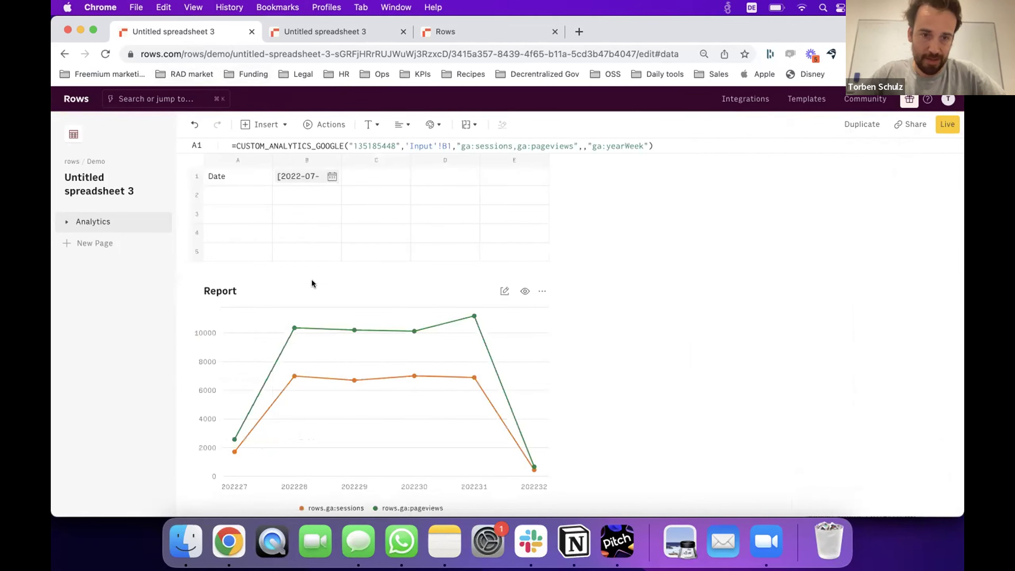
{"action": "scroll", "coordinate": [311, 278], "scroll_direction": "down", "scroll_amount": 6}
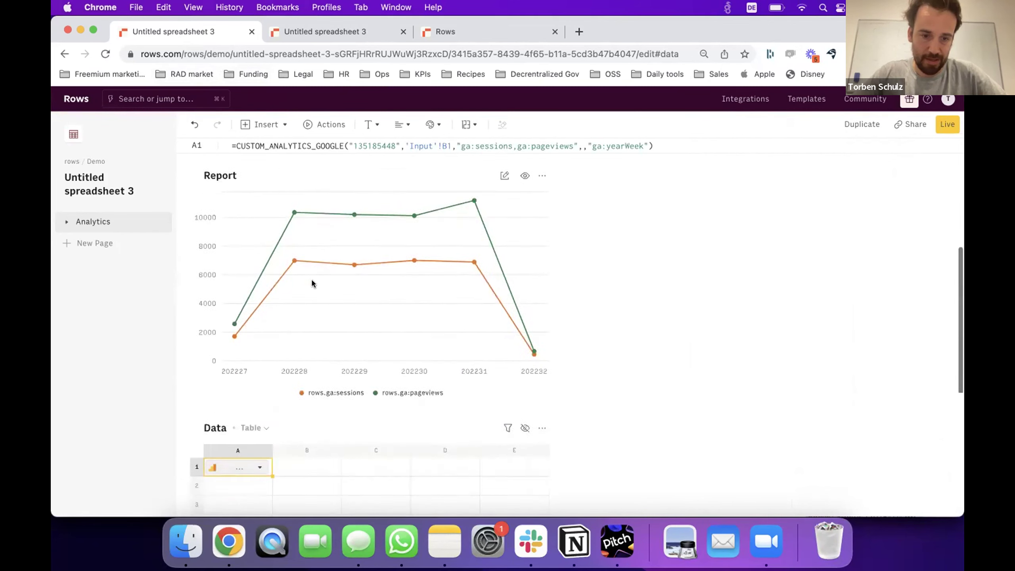
{"action": "left_click", "coordinate": [209, 55]}
{"action": "key", "text": "Return"}
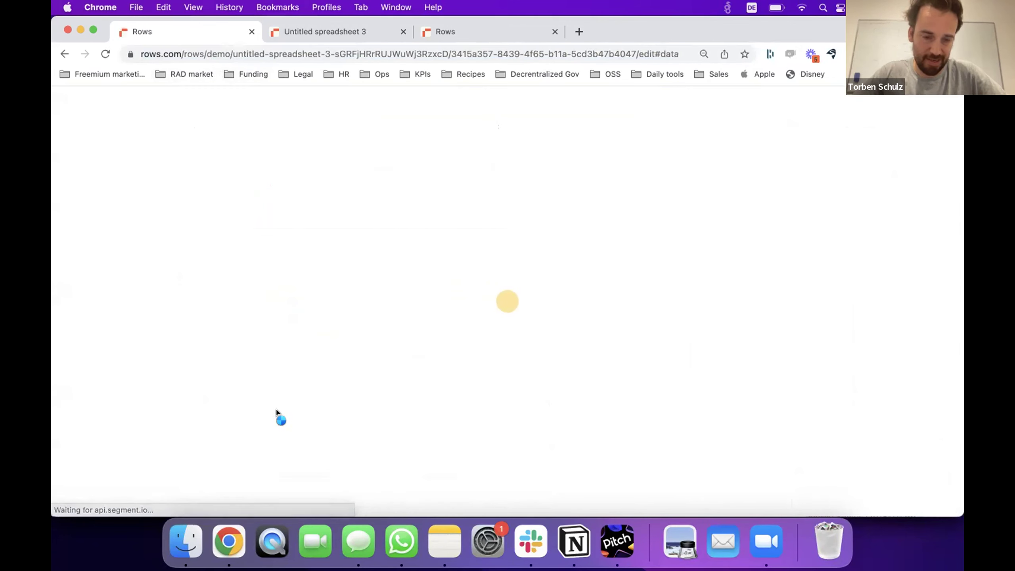
{"action": "scroll", "coordinate": [275, 410], "scroll_direction": "down", "scroll_amount": 8}
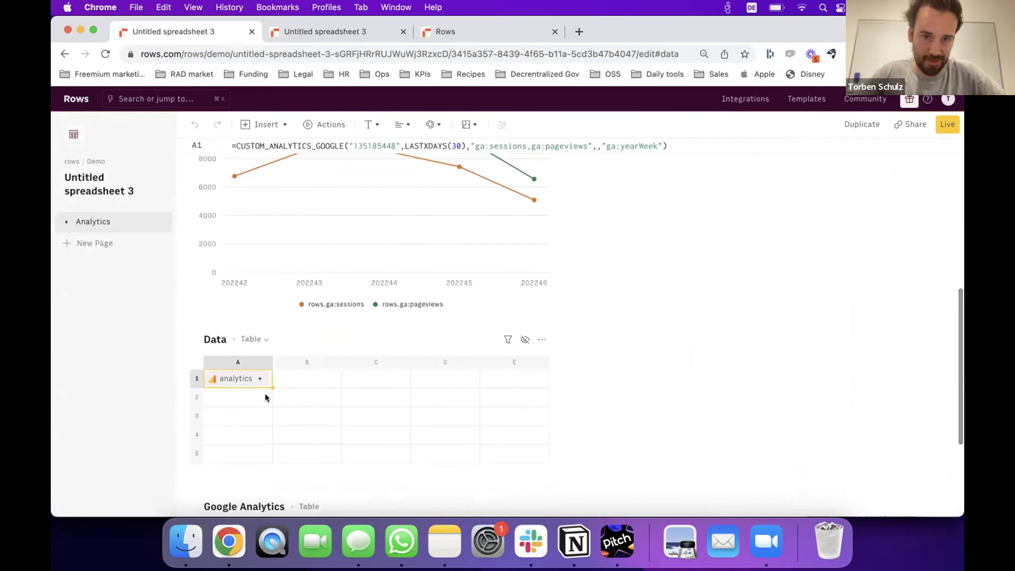
{"action": "scroll", "coordinate": [264, 392], "scroll_direction": "up", "scroll_amount": 2}
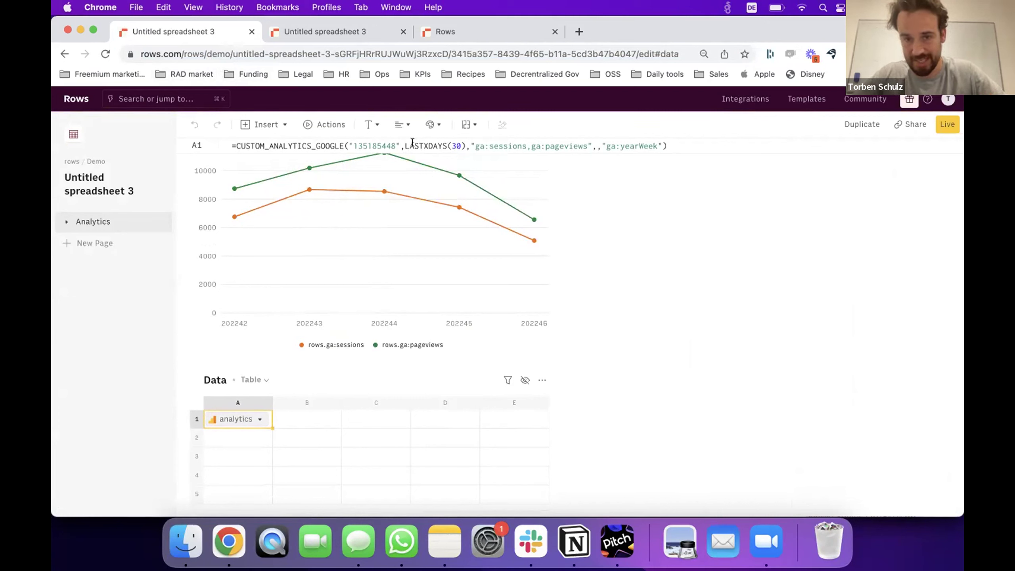
{"action": "scroll", "coordinate": [373, 377], "scroll_direction": "up", "scroll_amount": 6}
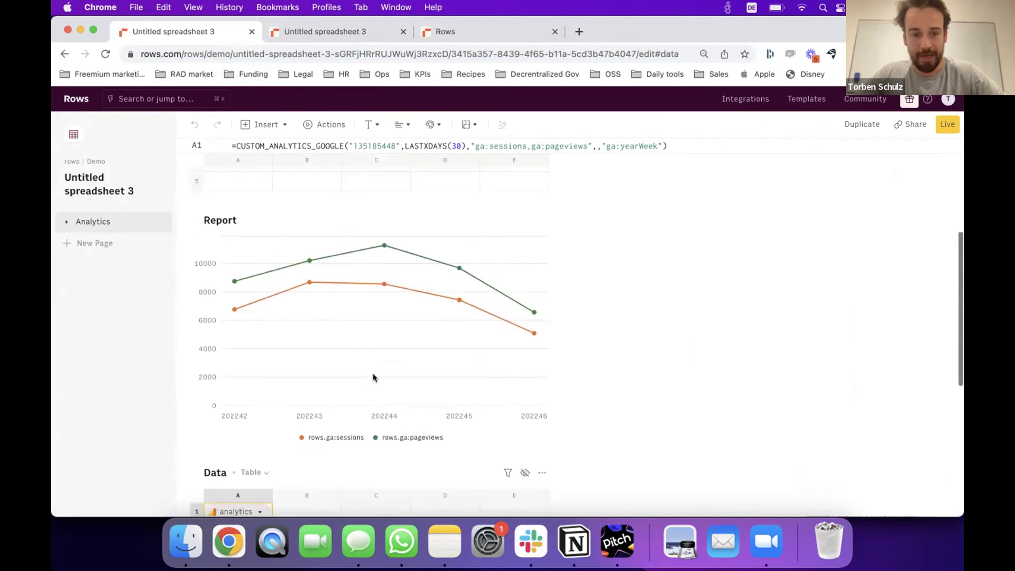
Delete the Input table.
{"action": "left_click", "coordinate": [542, 206]}
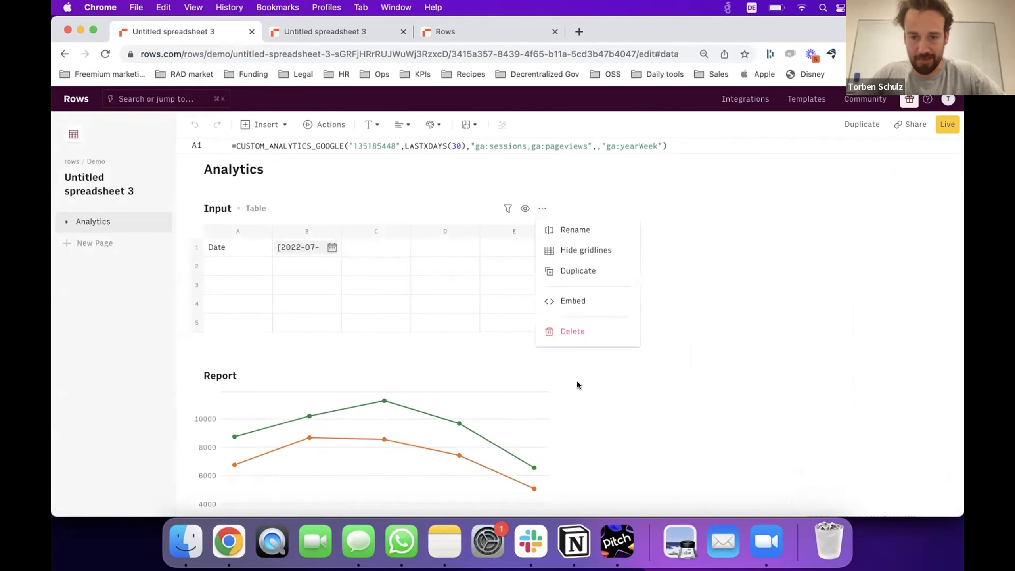
{"action": "left_click", "coordinate": [586, 335]}
{"action": "left_click", "coordinate": [640, 325]}
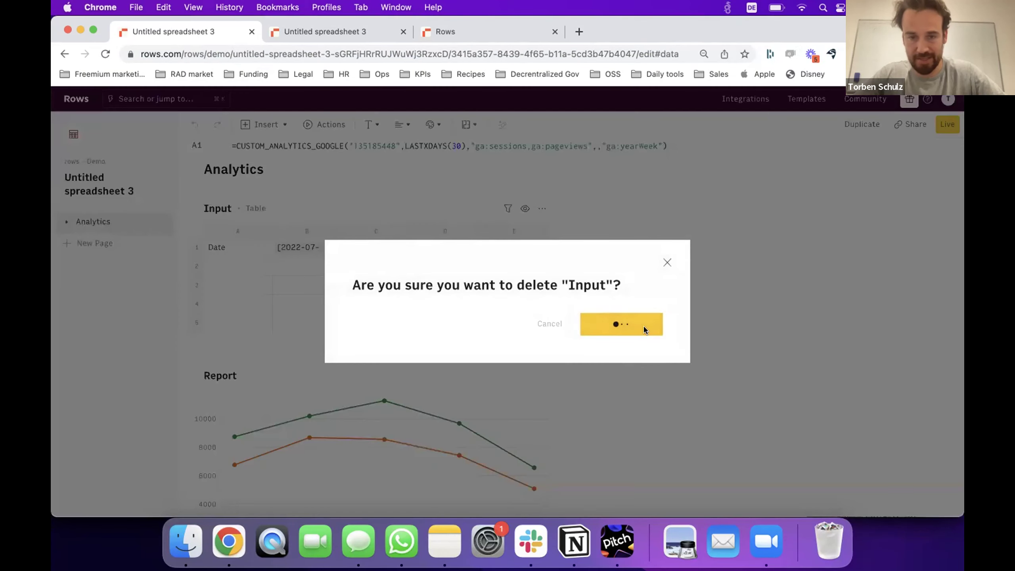
{"action": "scroll", "coordinate": [386, 344], "scroll_direction": "down", "scroll_amount": 6}
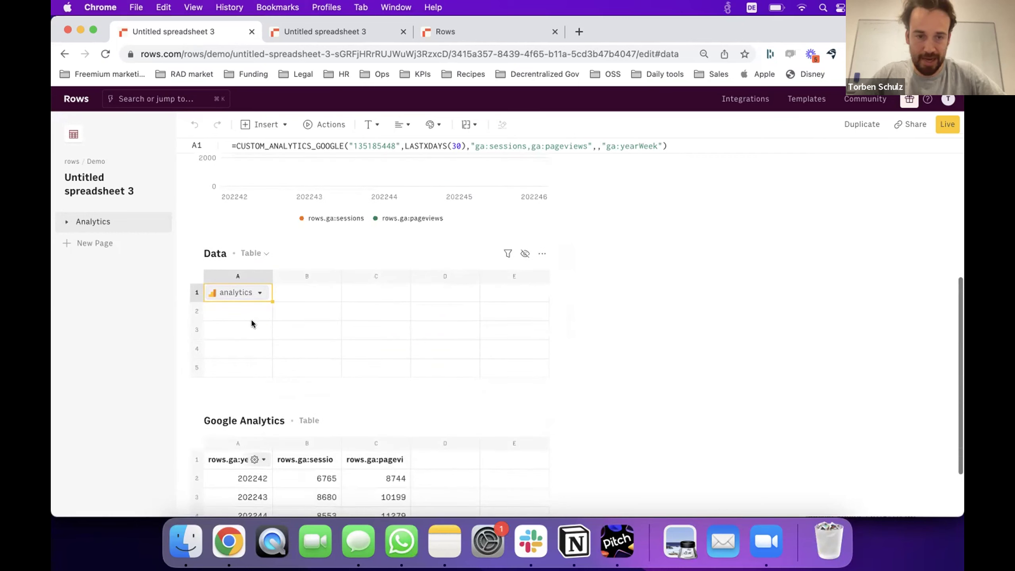
Enter =SCHEDULE(A1,"every day 00:00") in B1 and reload the page.
{"action": "left_click", "coordinate": [298, 290]}
{"action": "type", "text": "=sch"}
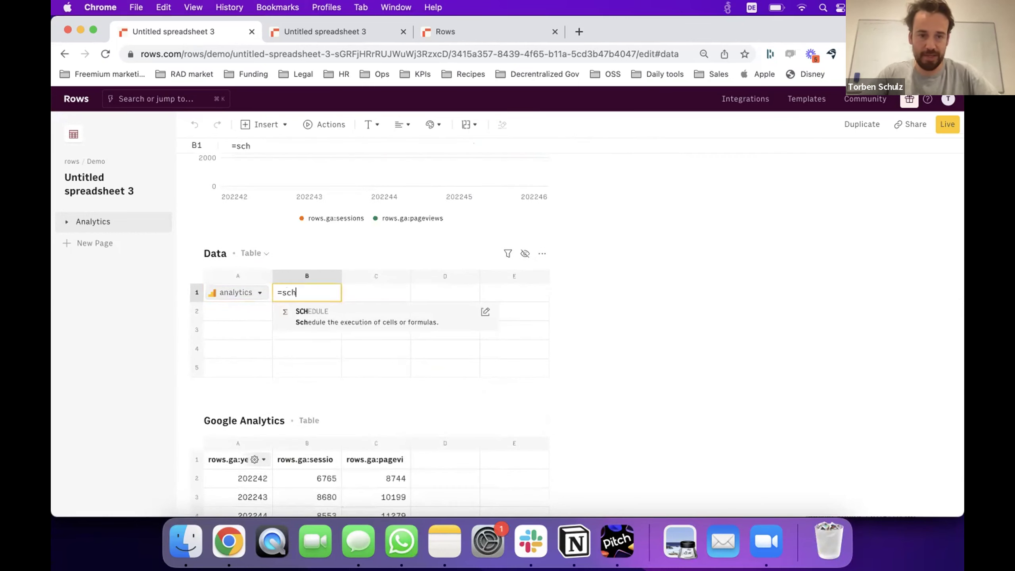
{"action": "key", "text": "Tab"}
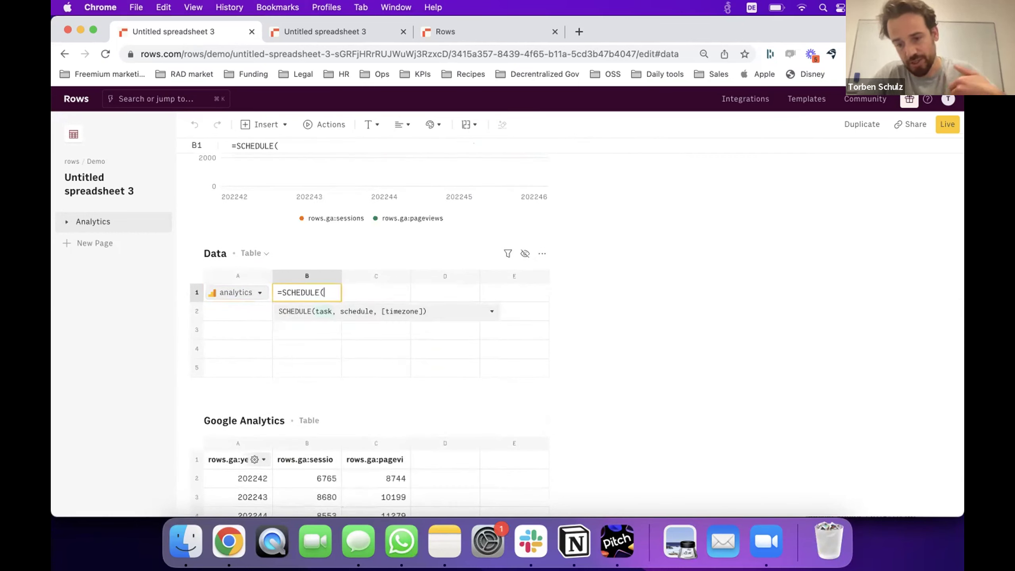
{"action": "type", "text": "A1"}
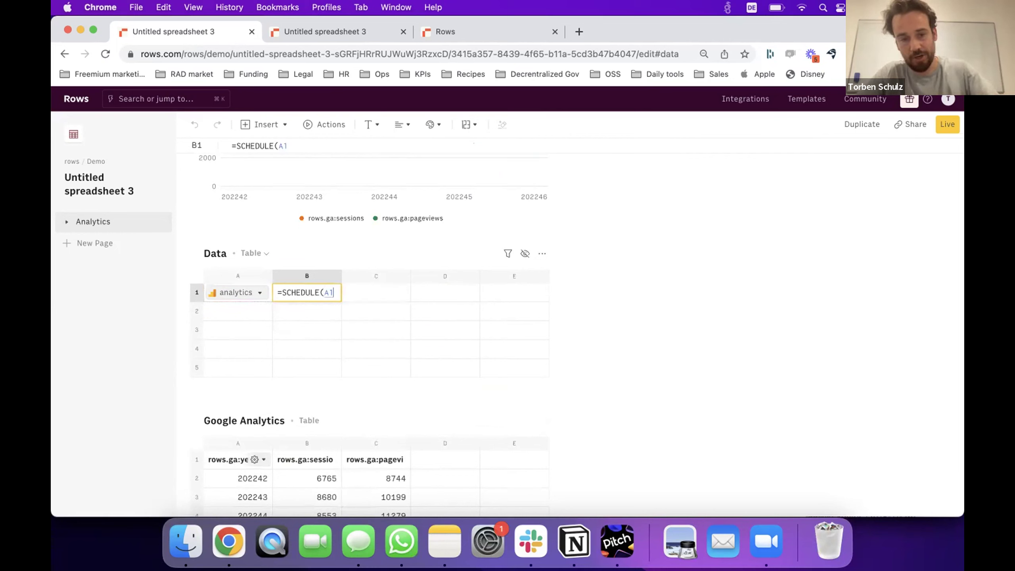
{"action": "type", "text": ",\"every day "}
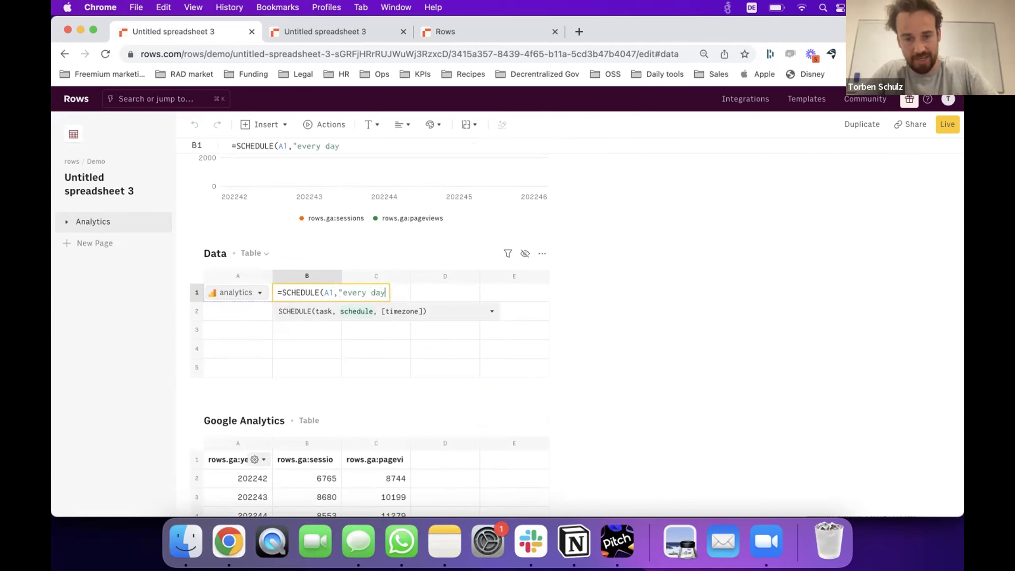
{"action": "type", "text": "00"}
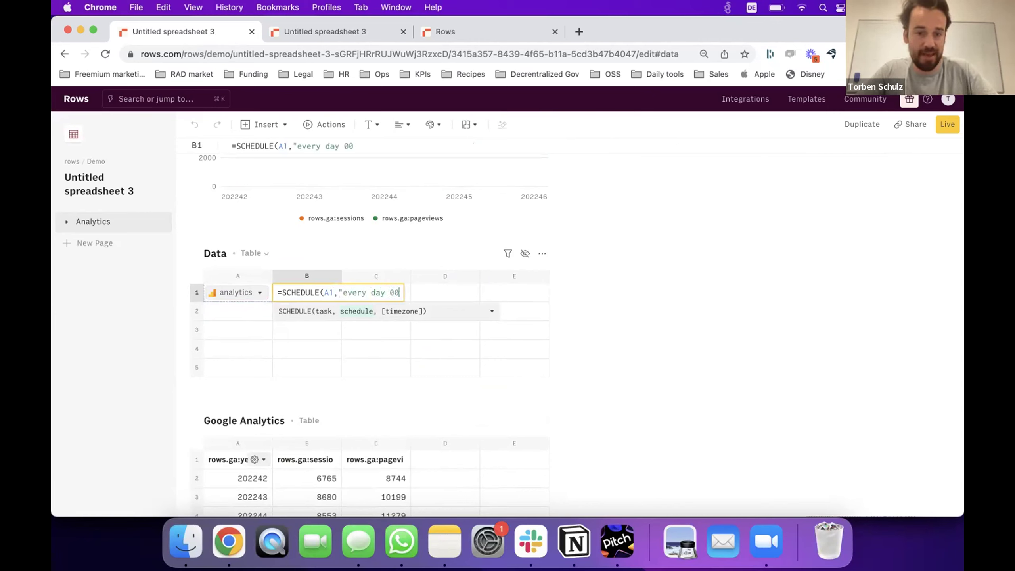
{"action": "type", "text": ":00\")"}
{"action": "key", "text": "Return"}
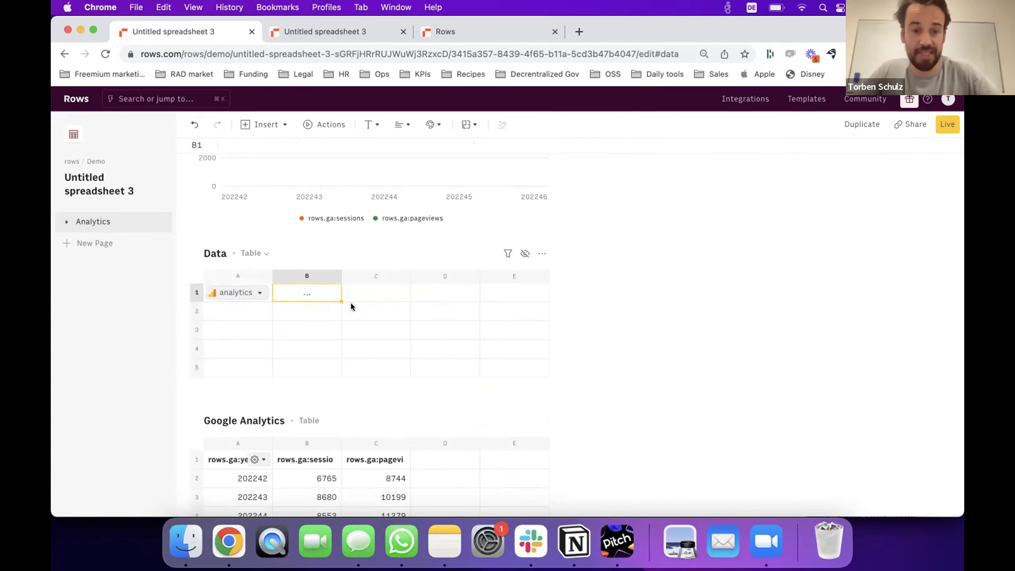
{"action": "key", "text": "super+r"}
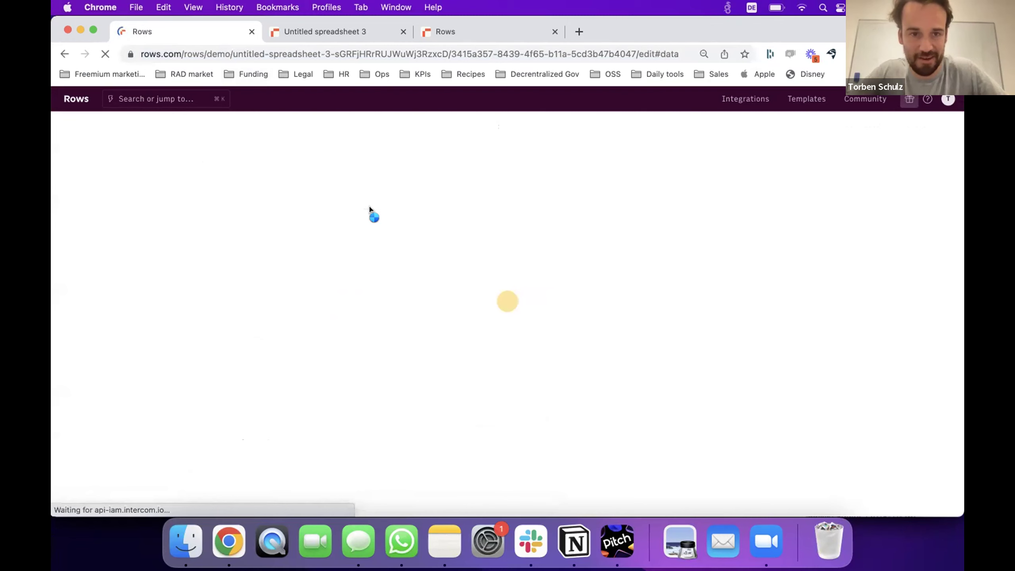
Check the SCHEDULE formula in the Data table's B1 cell.
{"action": "scroll", "coordinate": [310, 354], "scroll_direction": "down", "scroll_amount": 5}
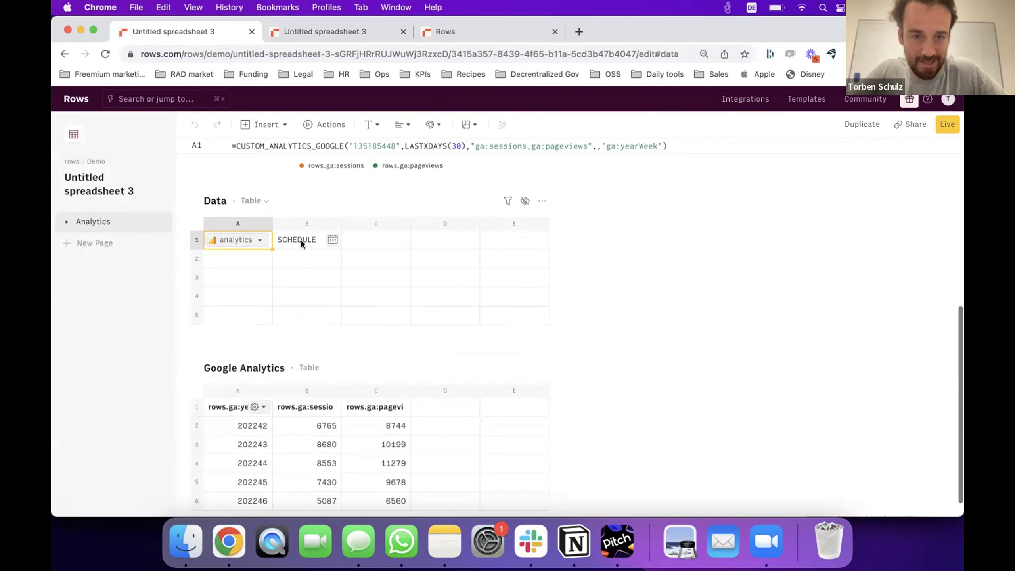
{"action": "left_click", "coordinate": [302, 242]}
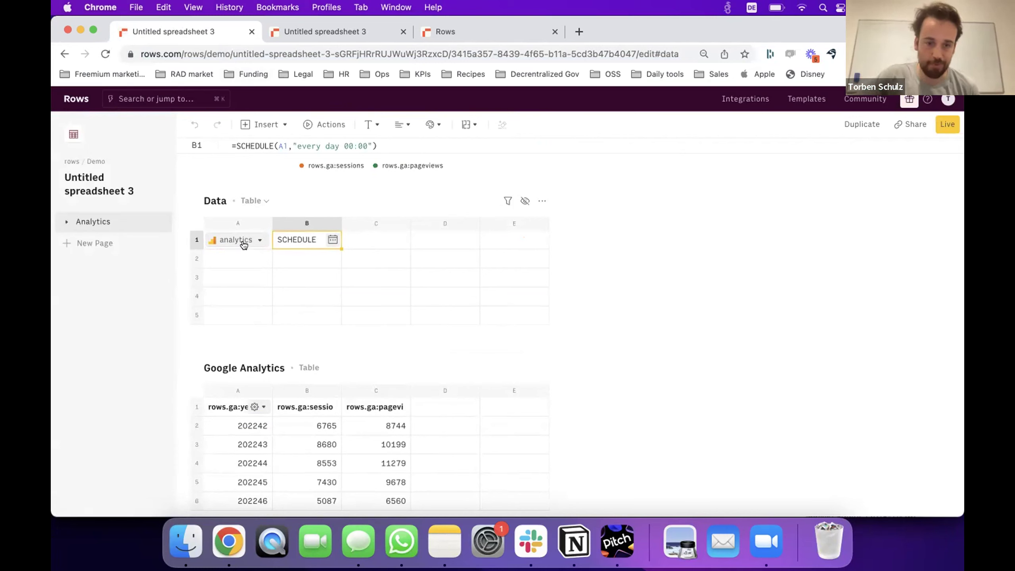
{"action": "scroll", "coordinate": [239, 418], "scroll_direction": "down", "scroll_amount": 1}
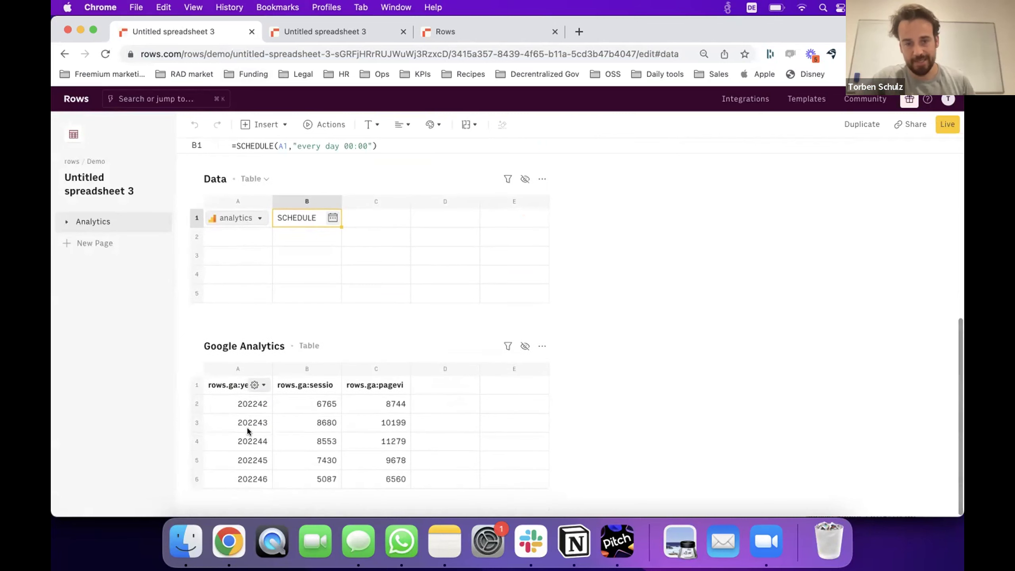
{"action": "scroll", "coordinate": [247, 427], "scroll_direction": "up", "scroll_amount": 10}
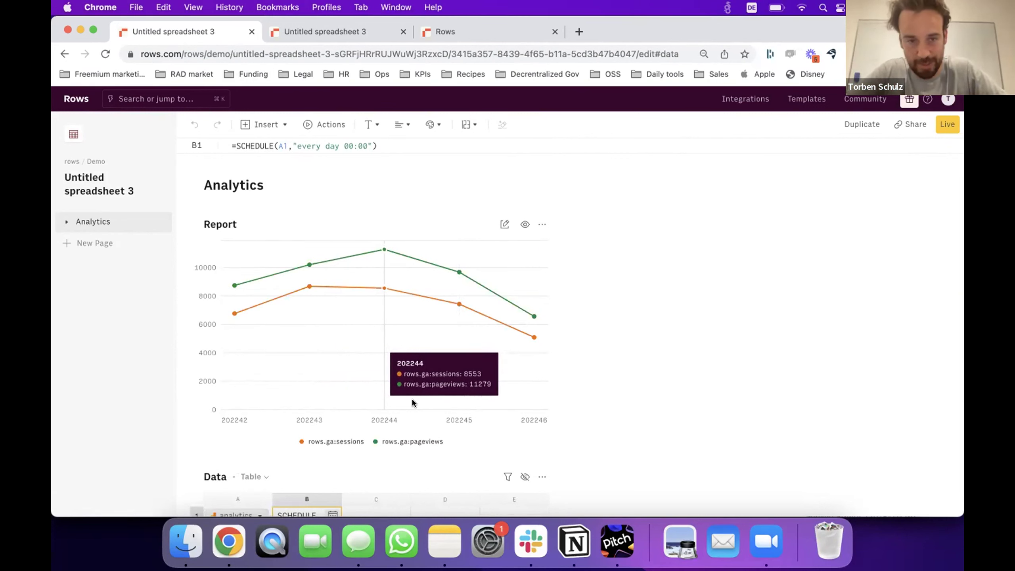
Add a new page, Page1, then return to the Analytics page.
{"action": "scroll", "coordinate": [434, 391], "scroll_direction": "down", "scroll_amount": 1}
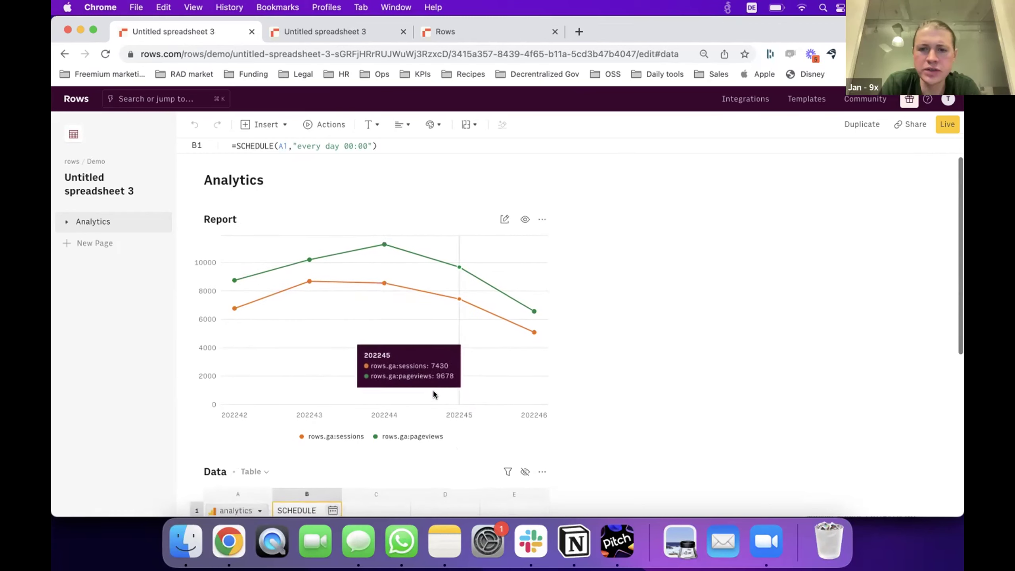
{"action": "left_click", "coordinate": [102, 242]}
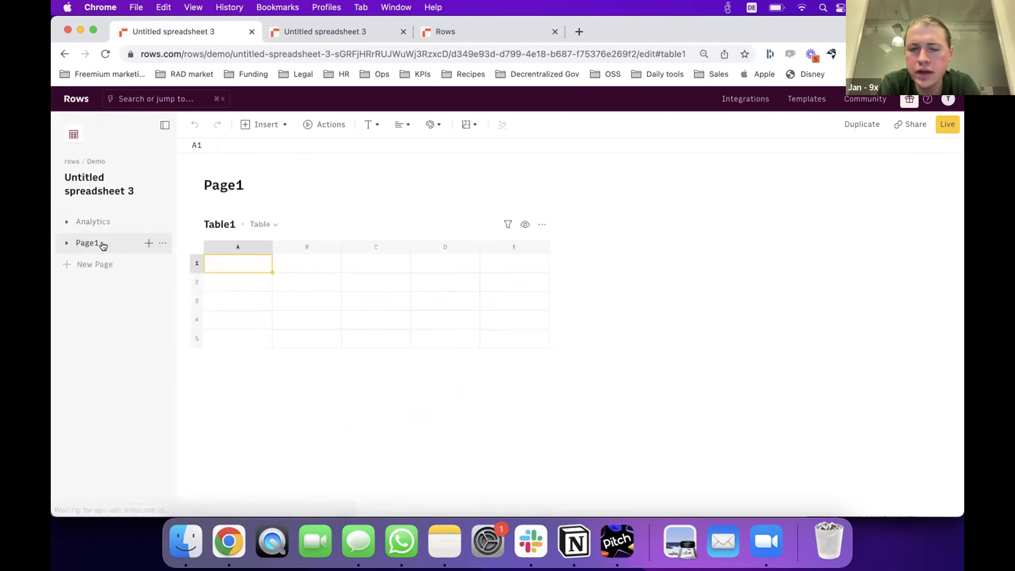
{"action": "left_click", "coordinate": [98, 223]}
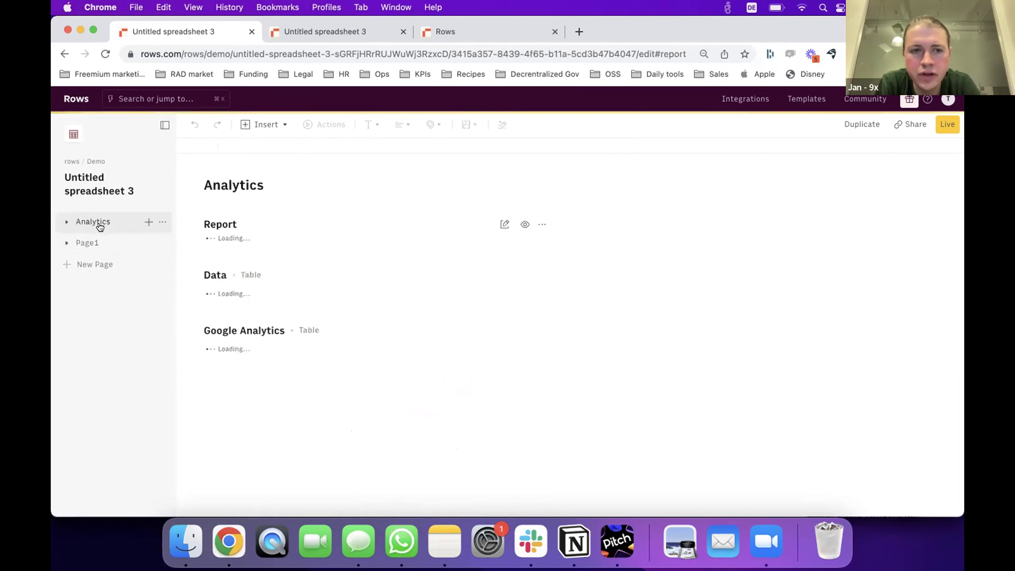
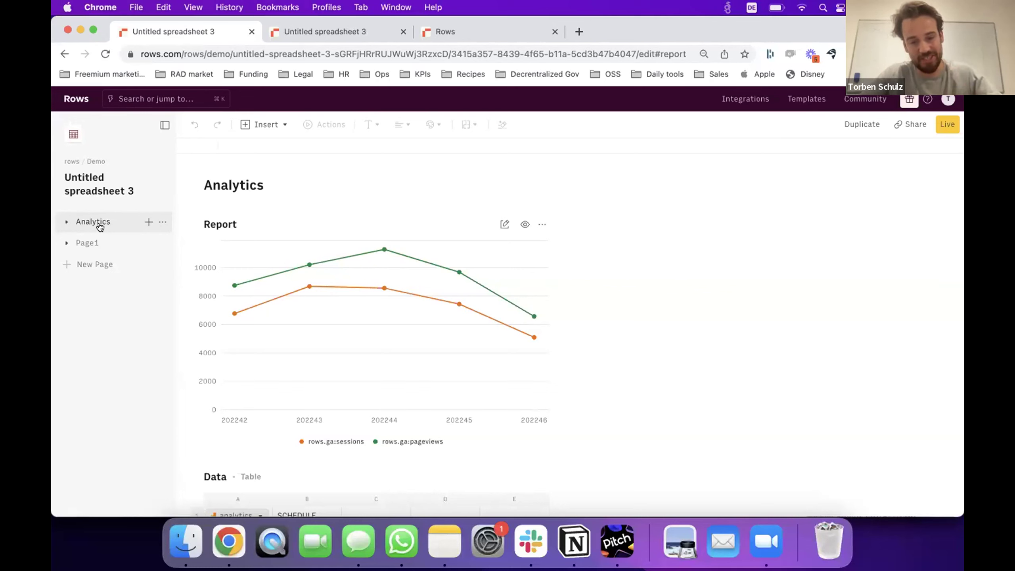
Scroll below the Report chart and select cell A2 of the empty Data table.
{"action": "scroll", "coordinate": [300, 392], "scroll_direction": "down", "scroll_amount": 5}
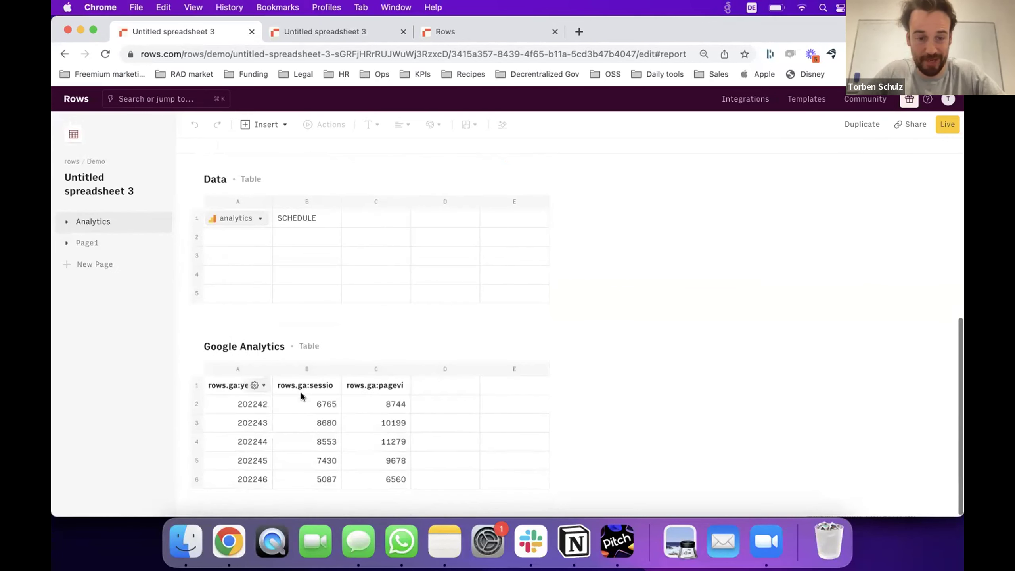
{"action": "left_click", "coordinate": [228, 238]}
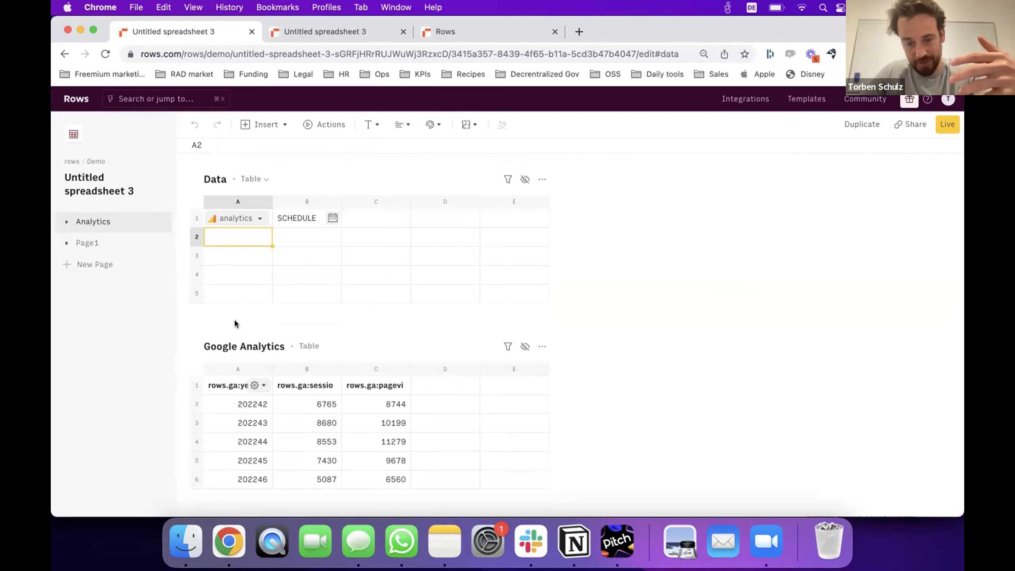
Enter =now() in Data table cell A2 and reload the page.
{"action": "type", "text": "="}
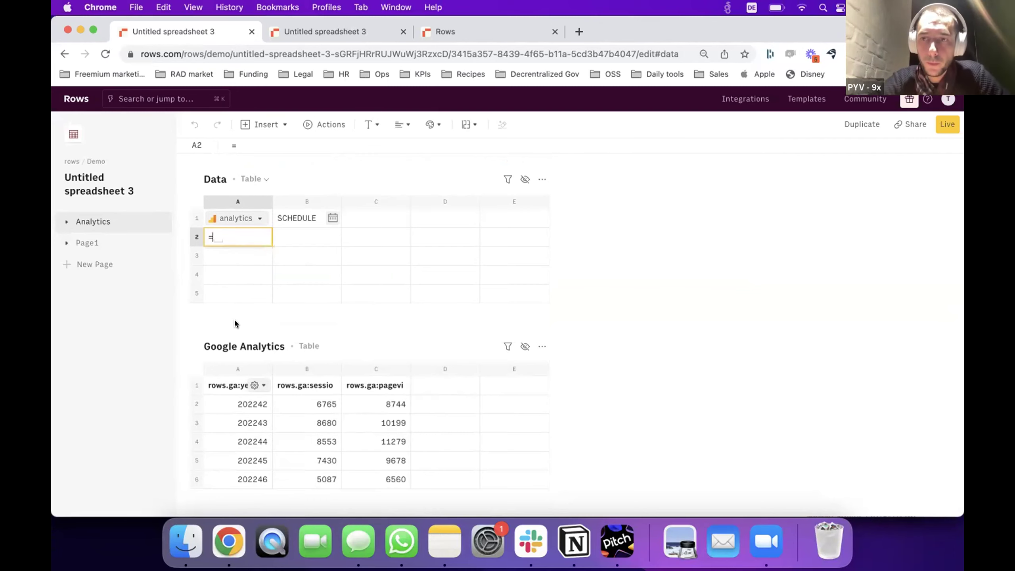
{"action": "type", "text": "now()"}
{"action": "key", "text": "Return"}
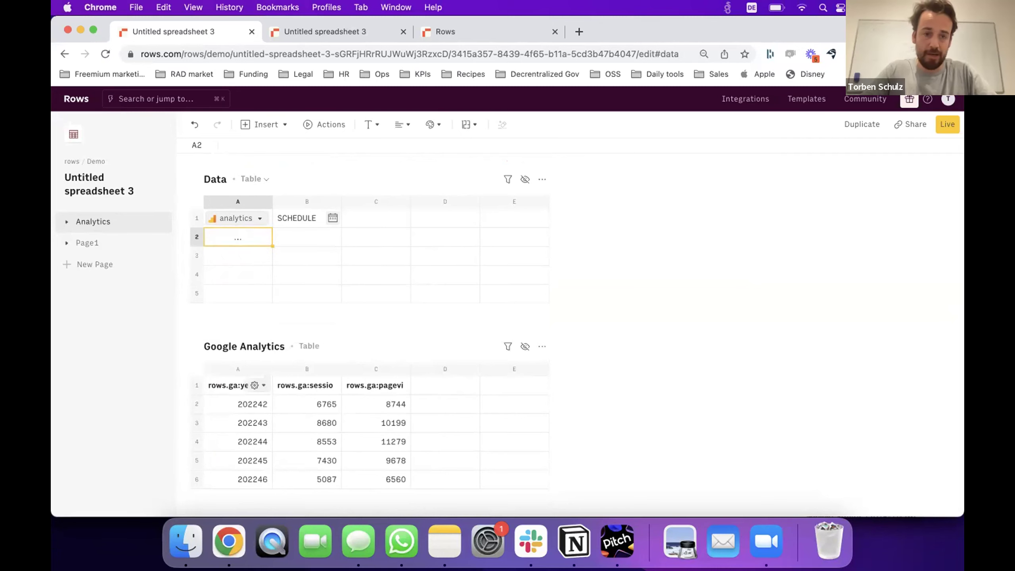
{"action": "left_click", "coordinate": [202, 56]}
{"action": "key", "text": "Return"}
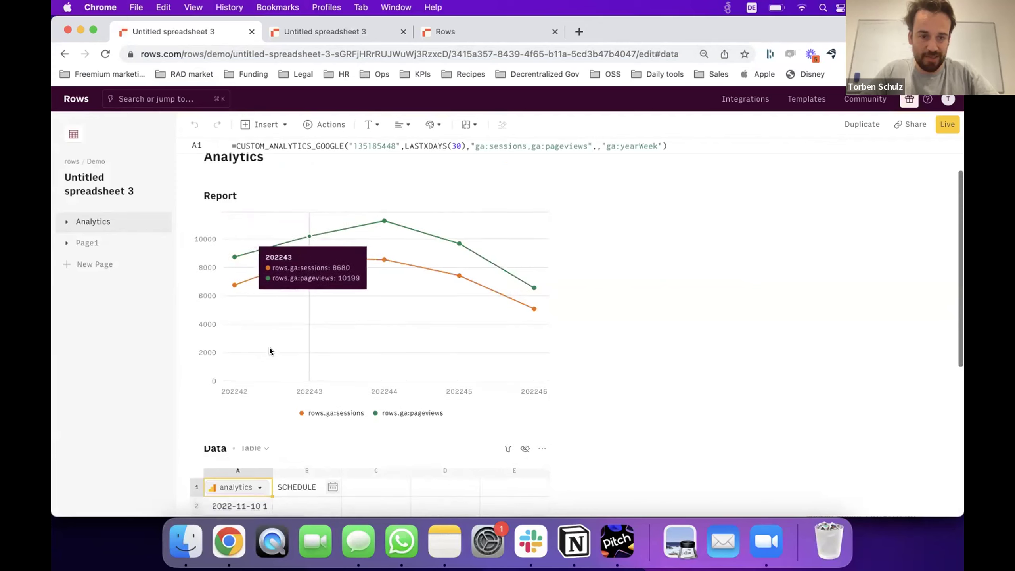
Widen column A to show the full timestamp, then reload again.
{"action": "left_click", "coordinate": [227, 236]}
{"action": "left_click_drag", "start_coordinate": [272, 196], "coordinate": [334, 195]}
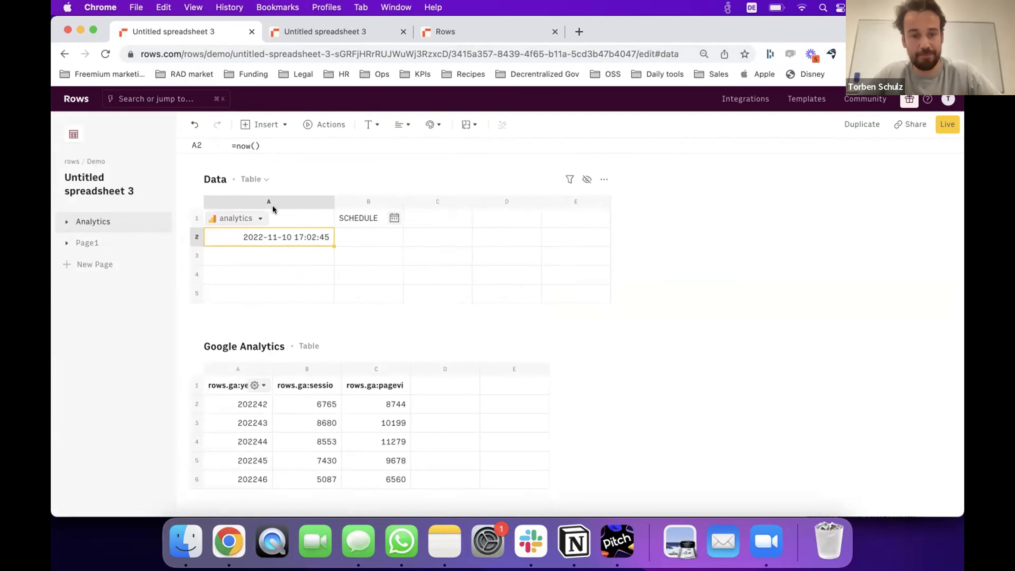
{"action": "left_click", "coordinate": [204, 54]}
{"action": "key", "text": "Return"}
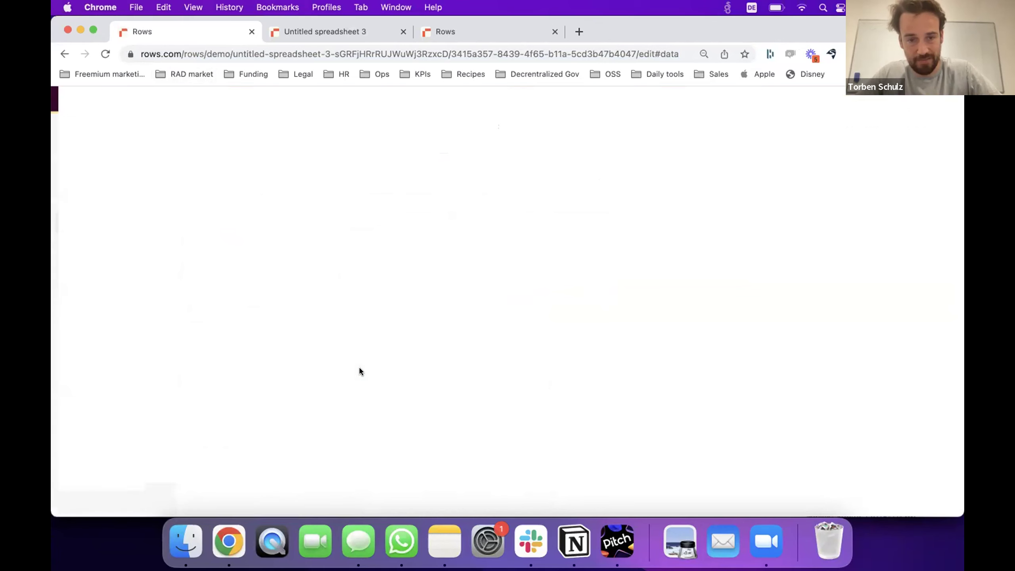
Check the now formula in A2 and the SCHEDULE formula in B1, then switch to Page1.
{"action": "scroll", "coordinate": [348, 385], "scroll_direction": "down", "scroll_amount": 4}
{"action": "left_click", "coordinate": [291, 377]}
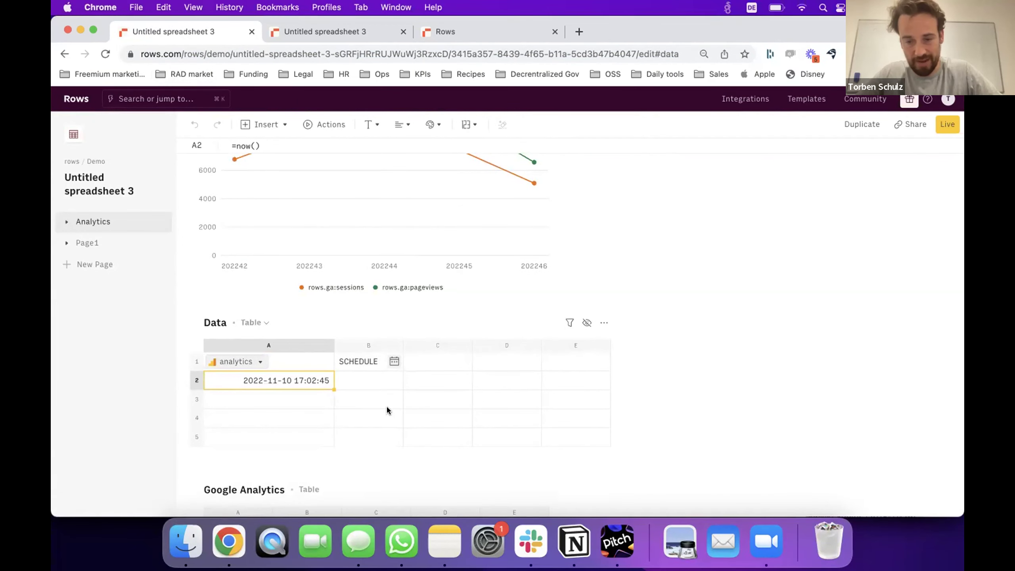
{"action": "key", "text": "Return"}
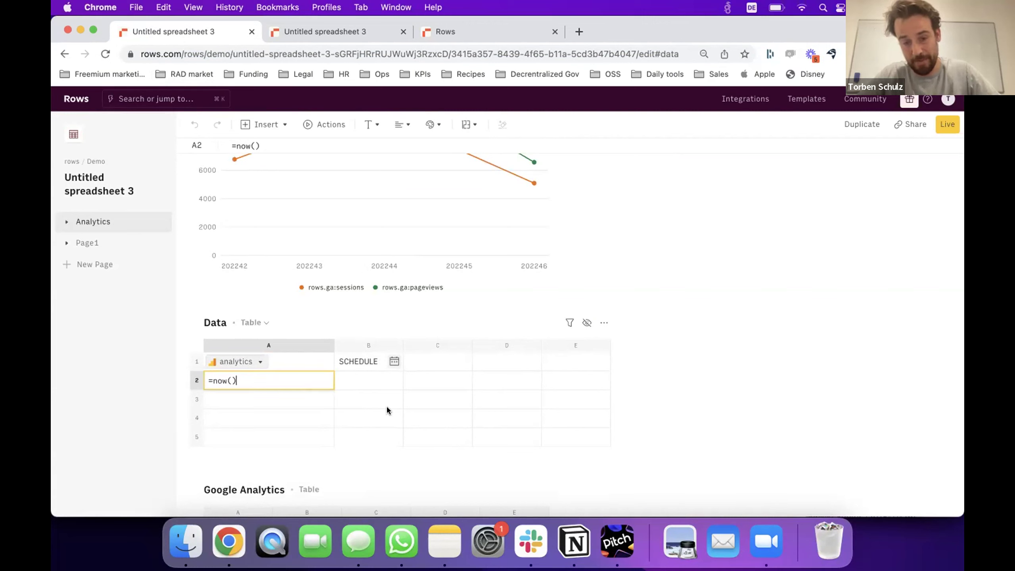
{"action": "key", "text": "Escape"}
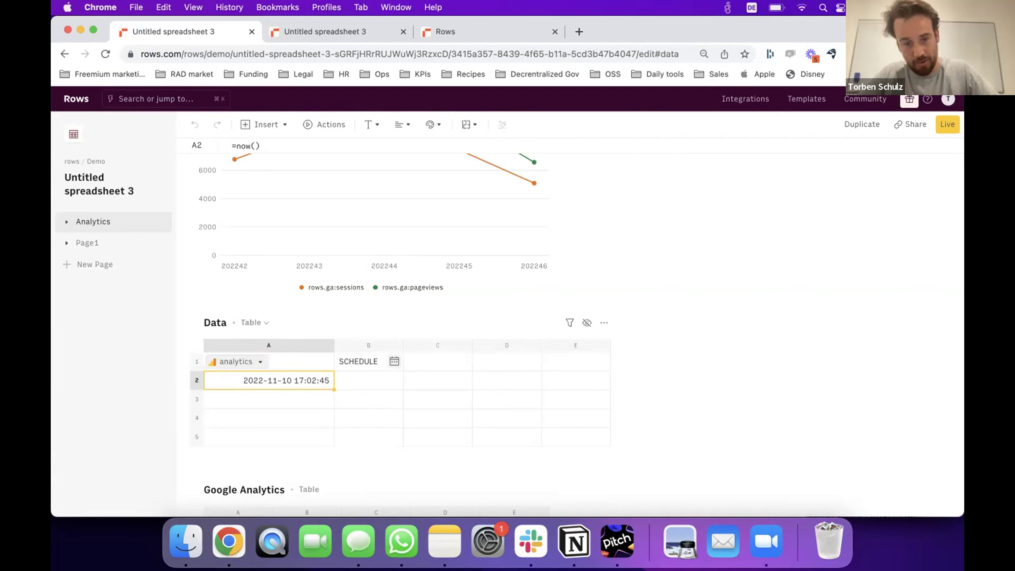
{"action": "left_click", "coordinate": [399, 398]}
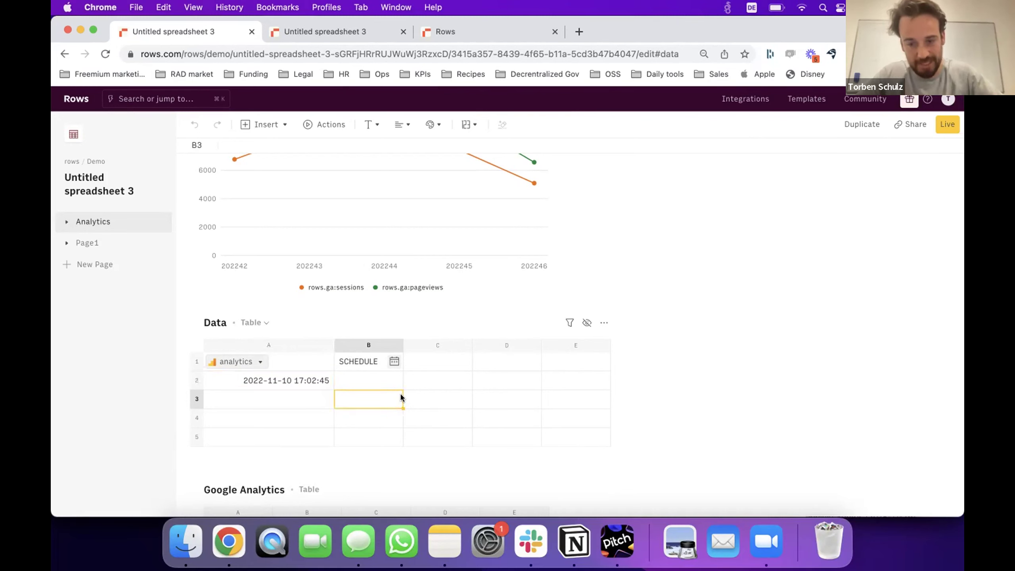
{"action": "left_click", "coordinate": [348, 362]}
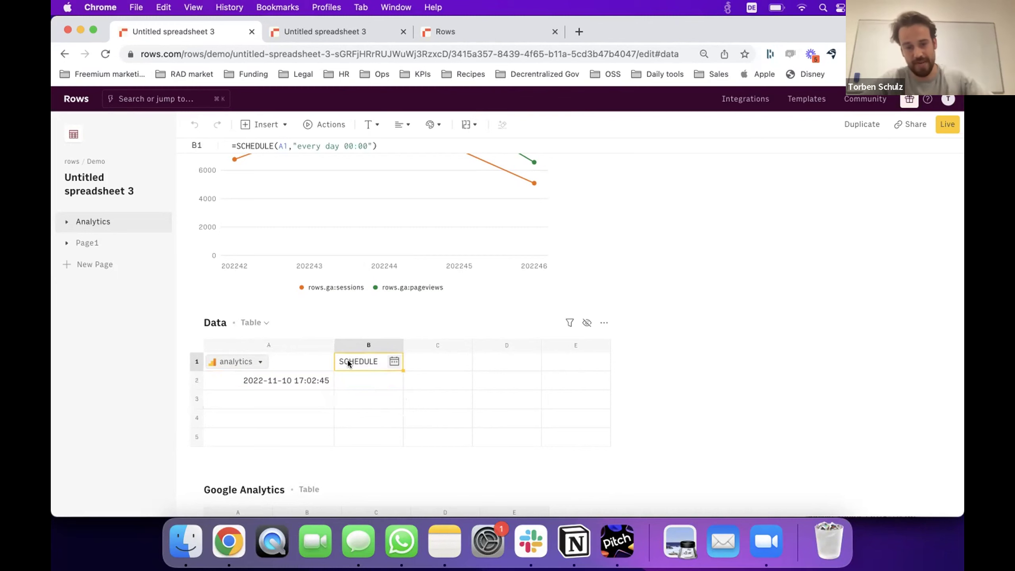
{"action": "left_click", "coordinate": [278, 378]}
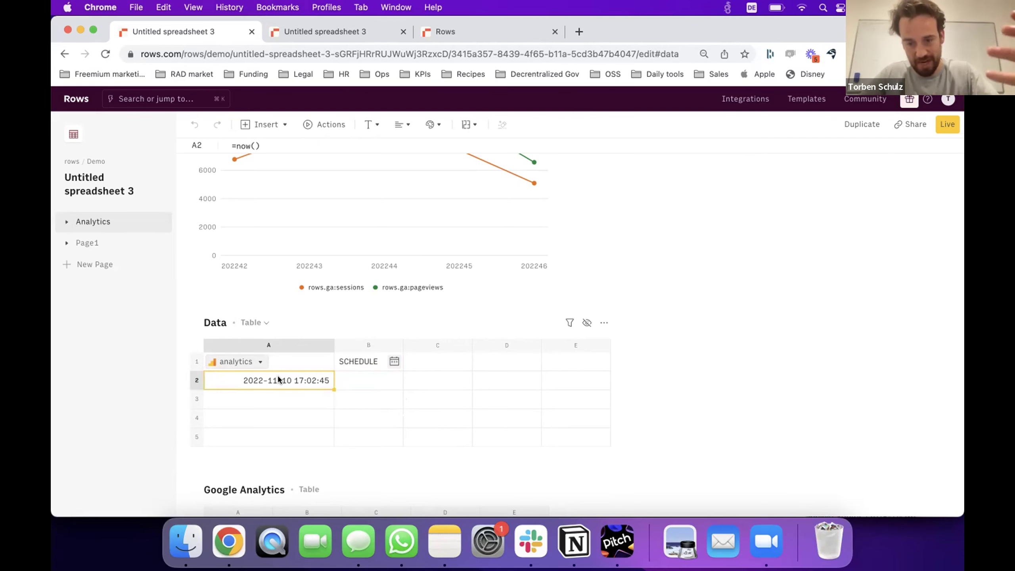
{"action": "left_click", "coordinate": [349, 365]}
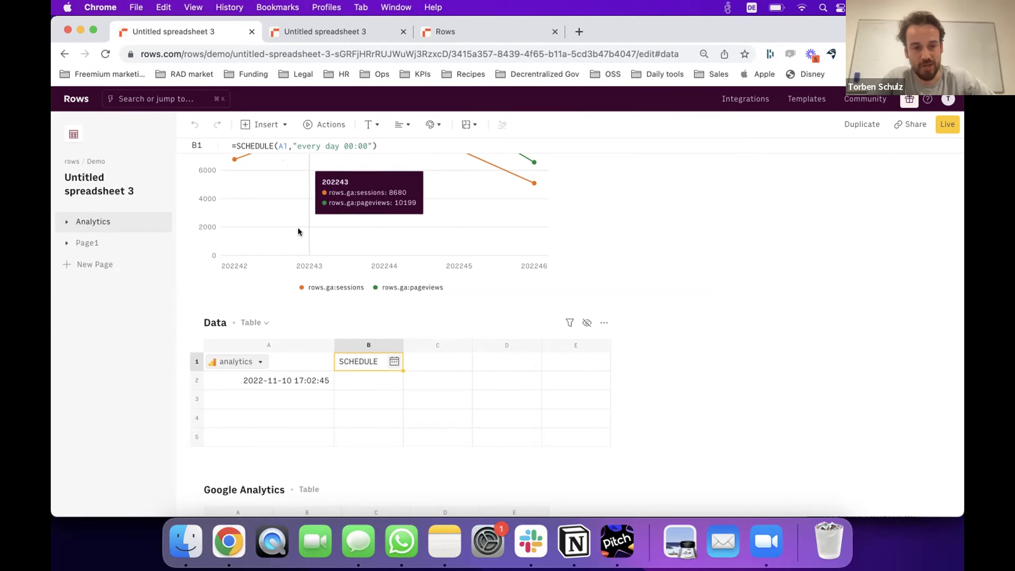
{"action": "left_click", "coordinate": [105, 242]}
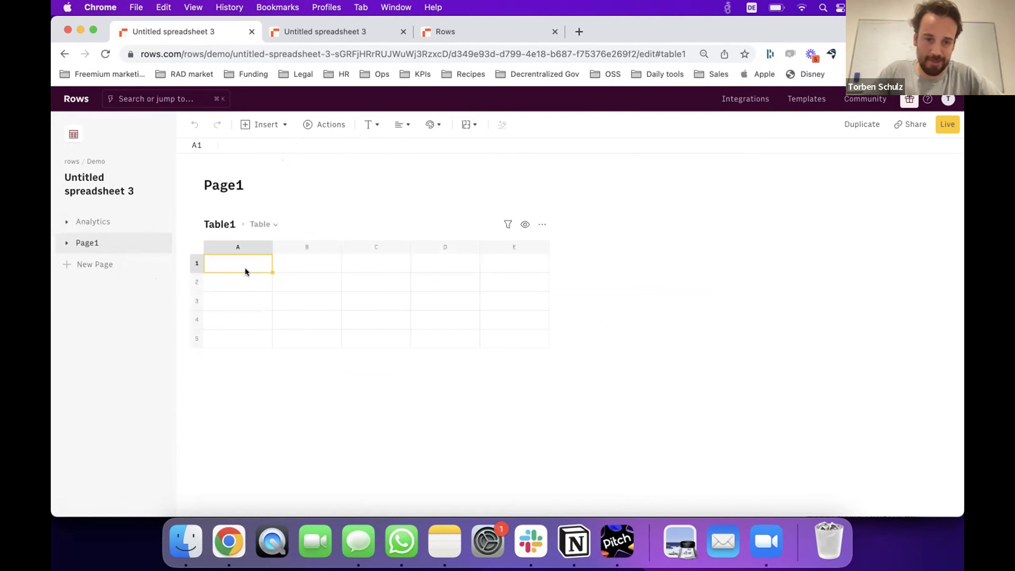
Pick the Salesforce 'Search for existing opportunities' action for Table1's cell A1.
{"action": "left_click", "coordinate": [337, 124]}
{"action": "left_click", "coordinate": [761, 196]}
{"action": "type", "text": "sales"}
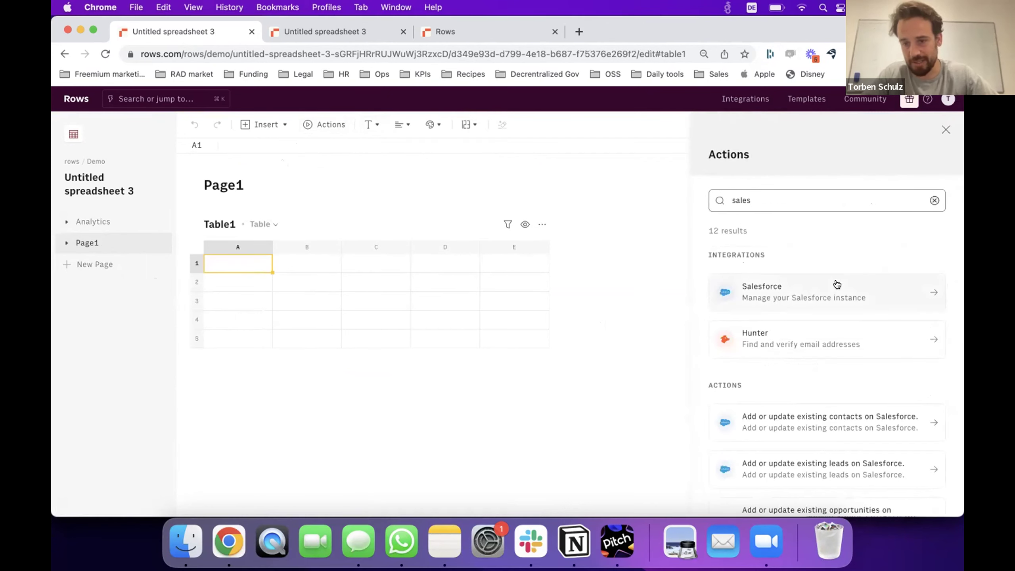
{"action": "left_click", "coordinate": [837, 285]}
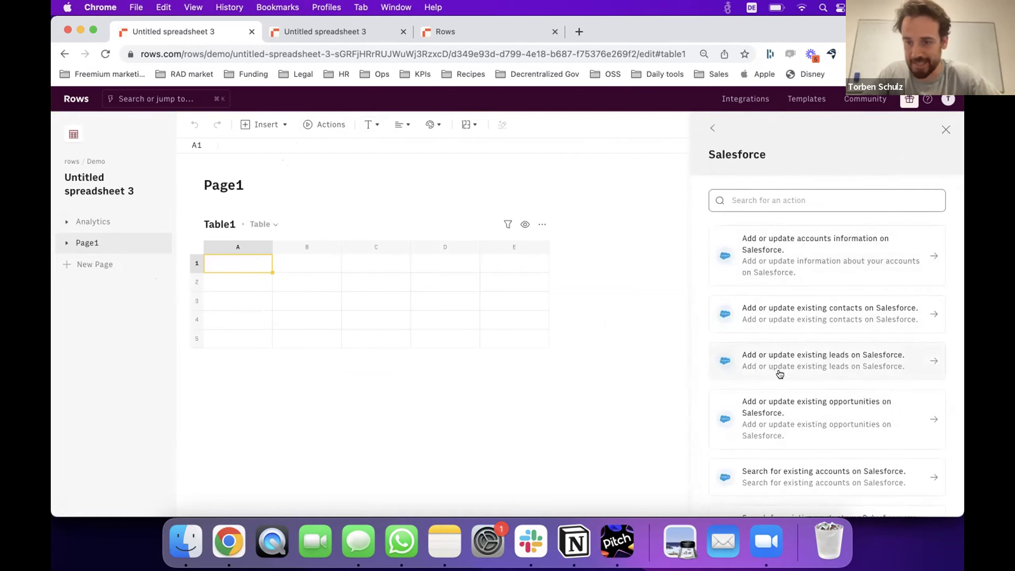
{"action": "scroll", "coordinate": [775, 368], "scroll_direction": "down", "scroll_amount": 2}
{"action": "scroll", "coordinate": [779, 374], "scroll_direction": "up", "scroll_amount": 2}
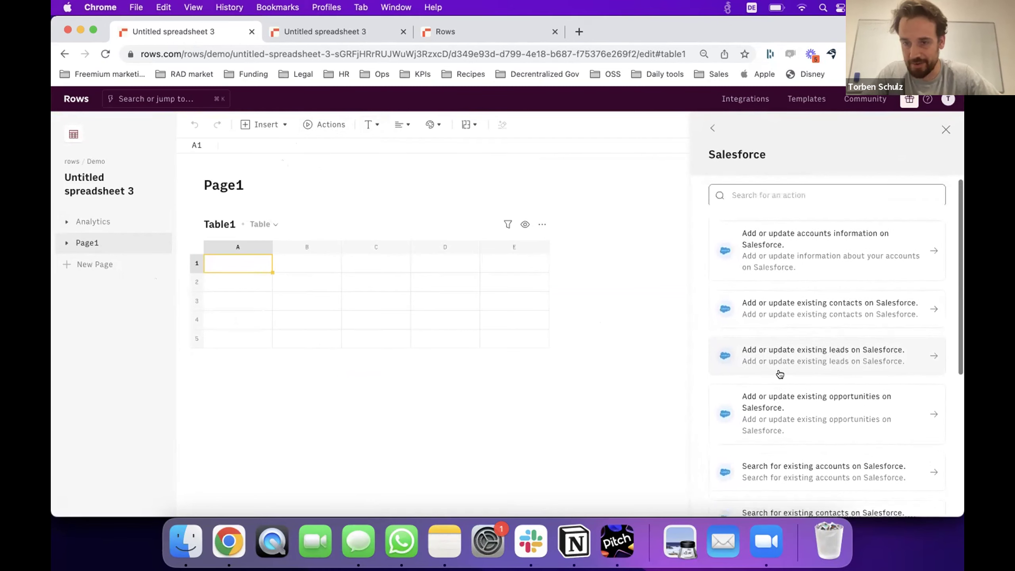
{"action": "type", "text": "oppo"}
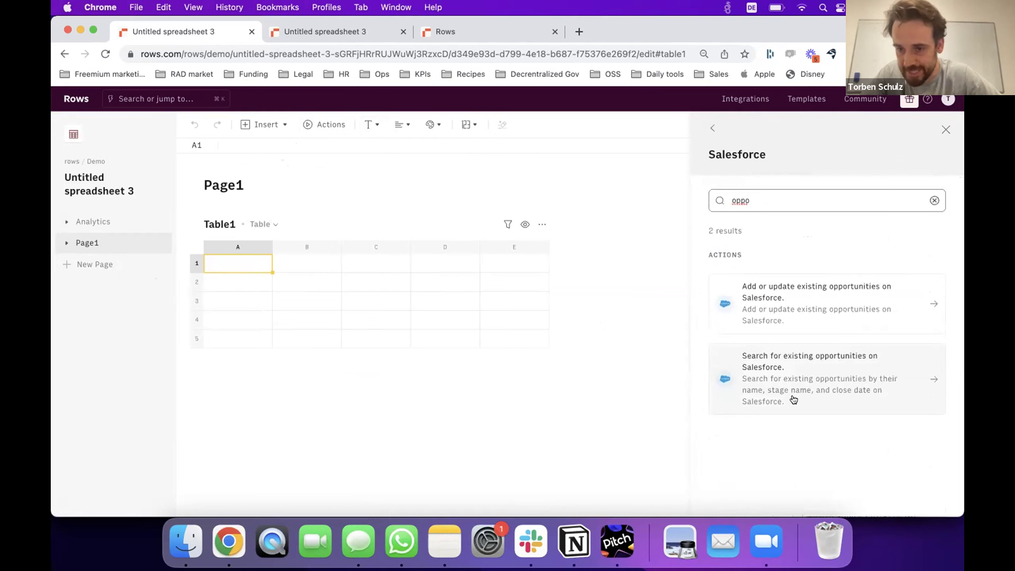
{"action": "left_click", "coordinate": [853, 378]}
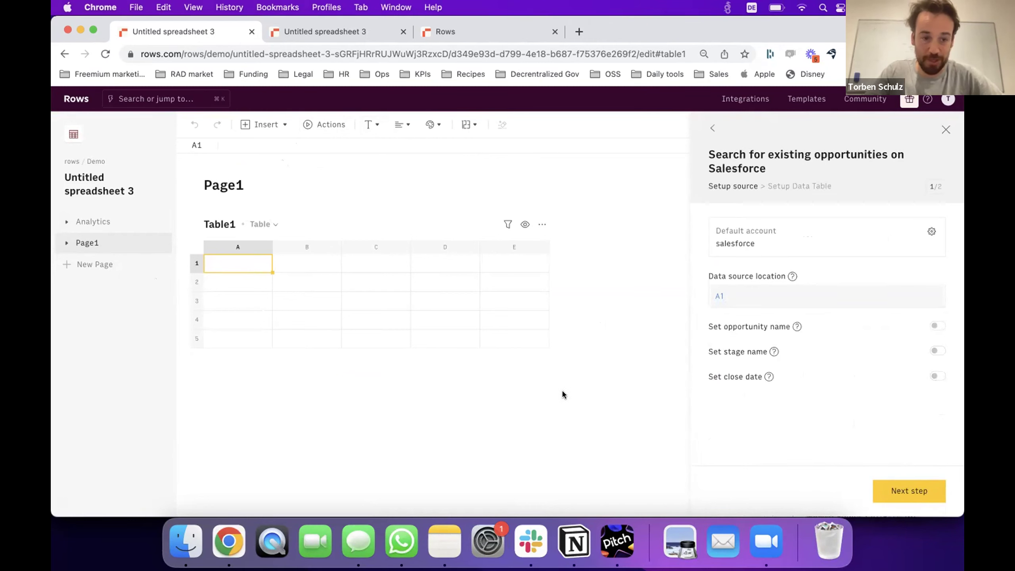
Run the opportunity search into A1 and reload the page to load the data.
{"action": "left_click", "coordinate": [901, 492]}
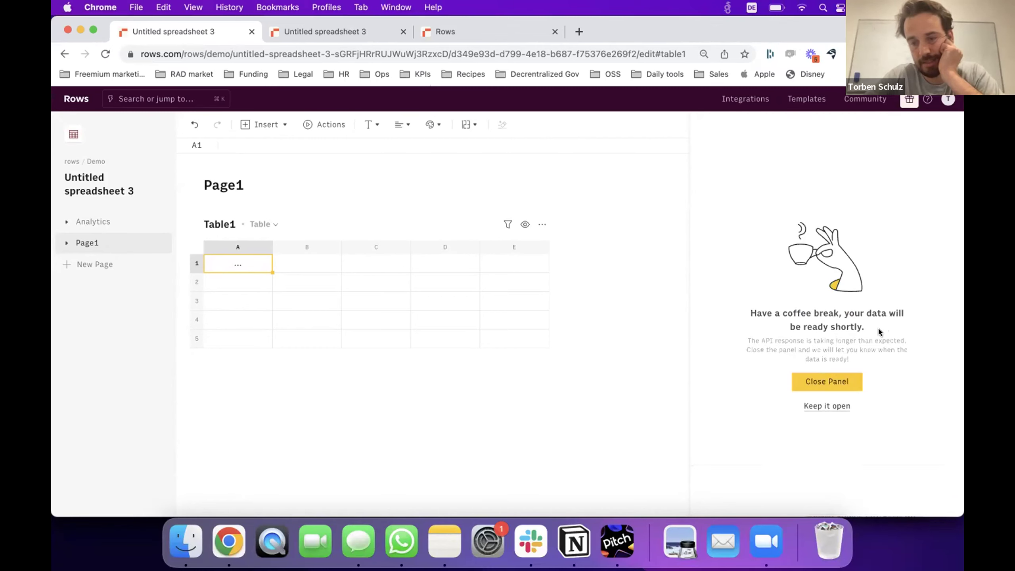
{"action": "left_click", "coordinate": [834, 406]}
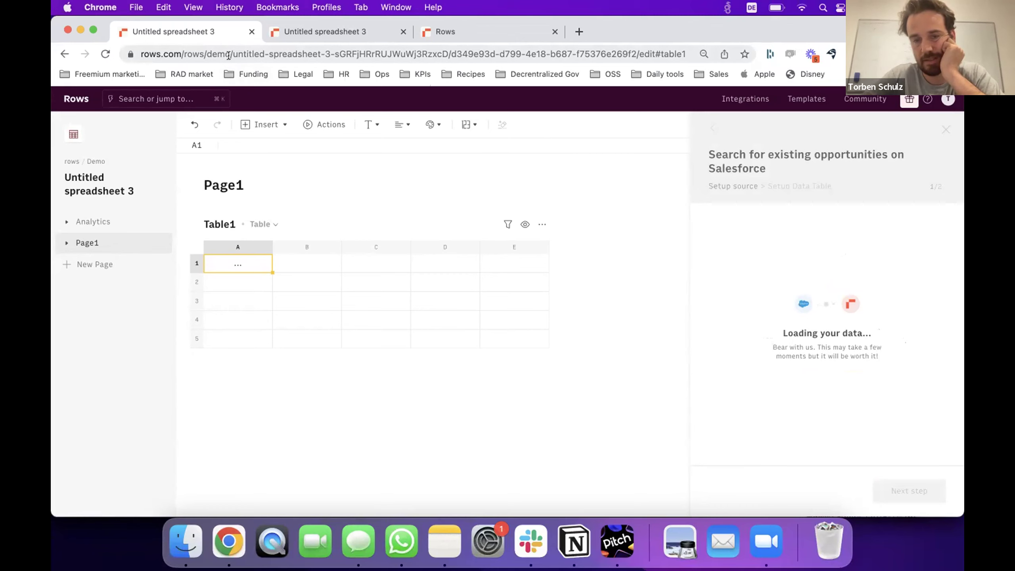
{"action": "left_click", "coordinate": [229, 56]}
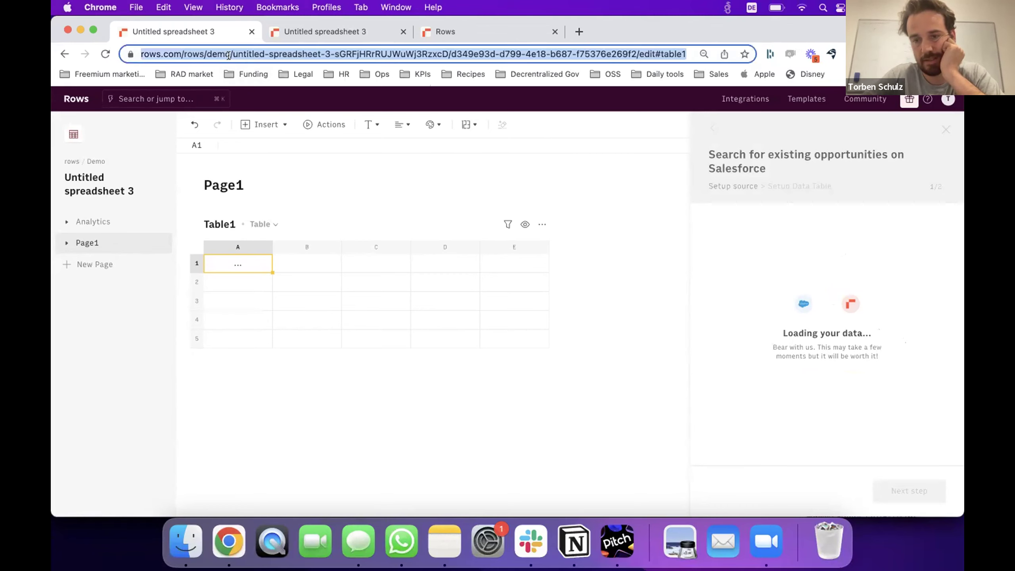
{"action": "key", "text": "Return"}
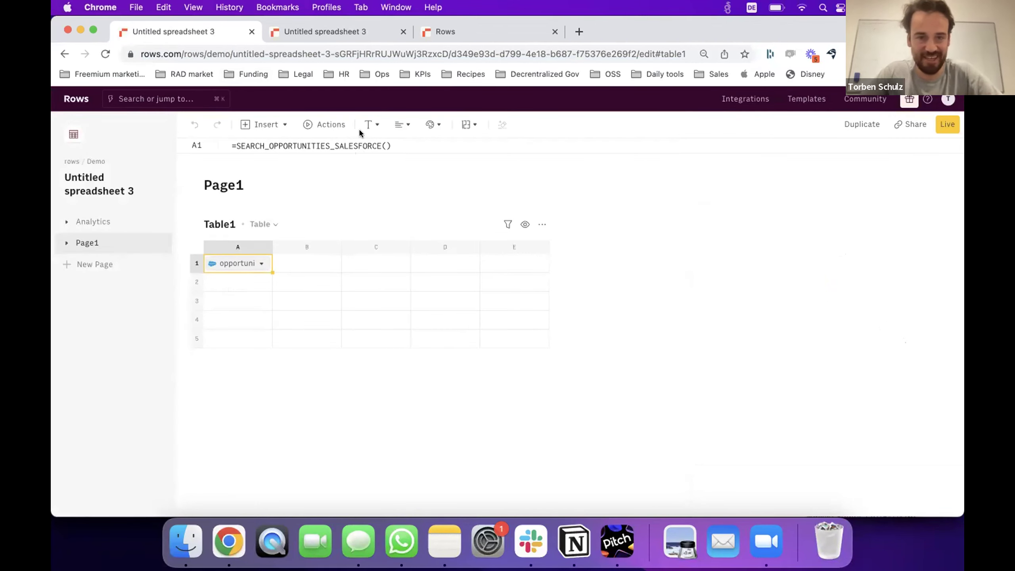
Start building a data table from cell A1's Salesforce opportunity results.
{"action": "left_click", "coordinate": [262, 264]}
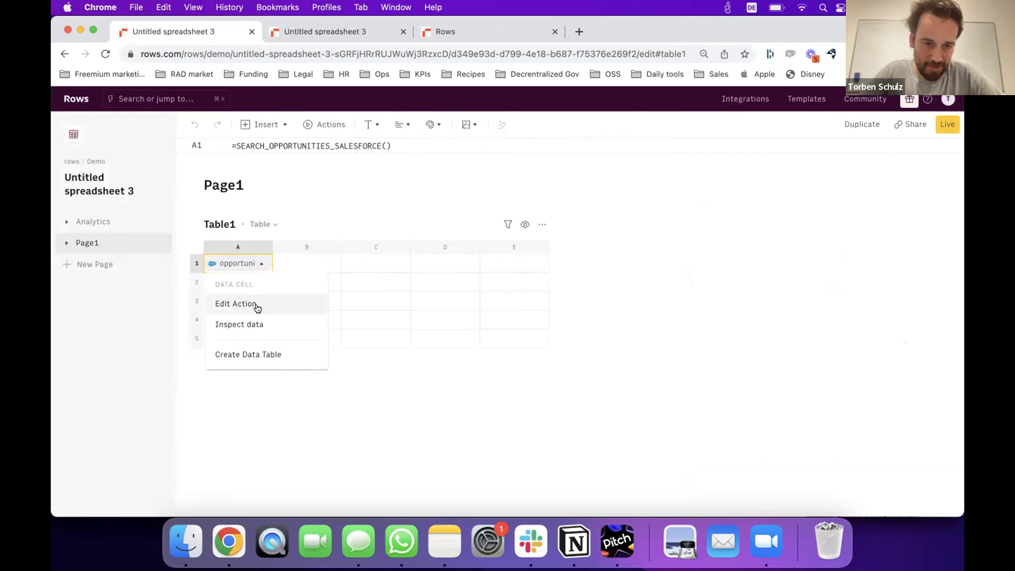
{"action": "left_click", "coordinate": [256, 354]}
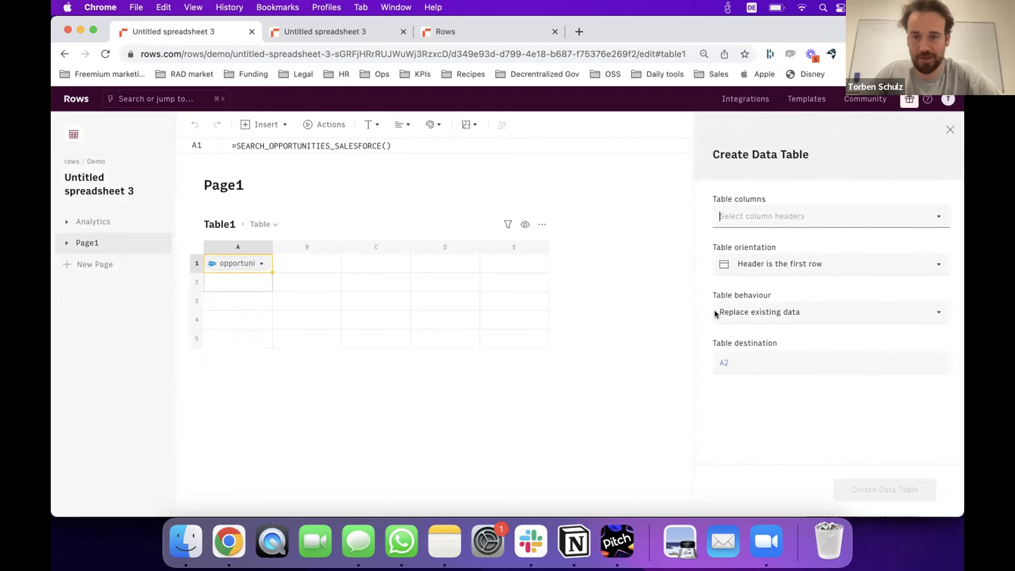
{"action": "left_click", "coordinate": [821, 222]}
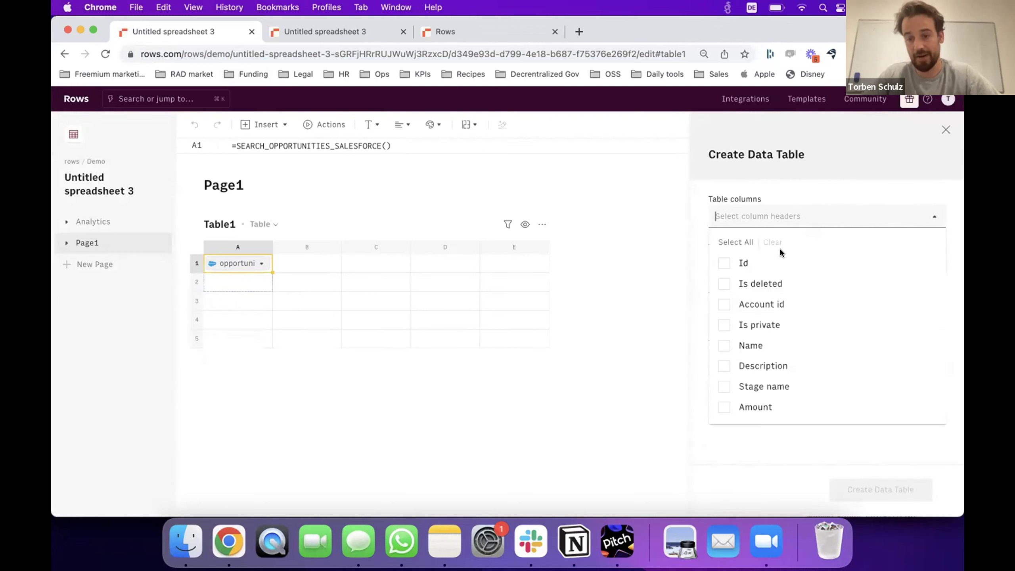
{"action": "scroll", "coordinate": [793, 285], "scroll_direction": "down", "scroll_amount": 15}
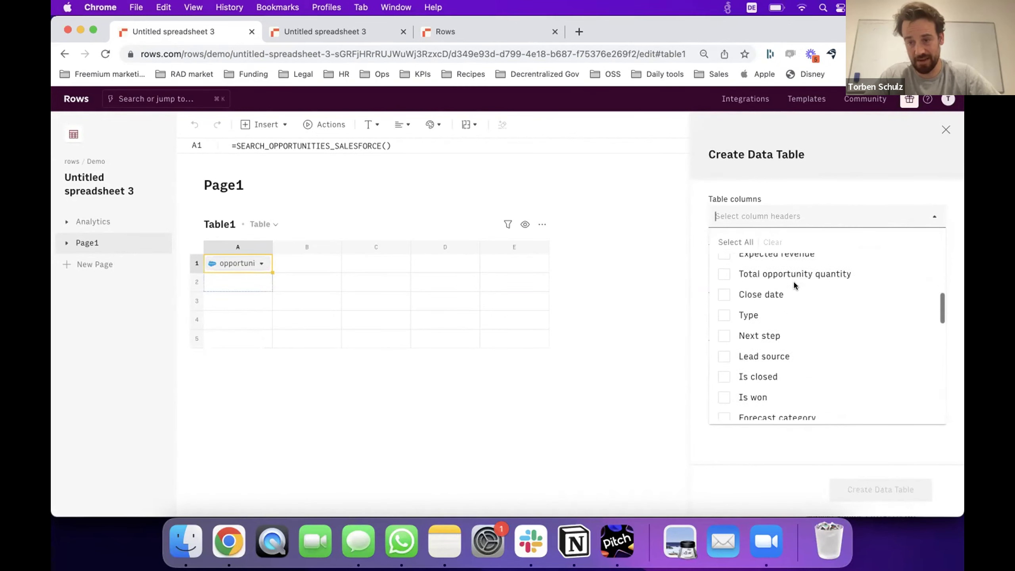
{"action": "scroll", "coordinate": [793, 285], "scroll_direction": "up", "scroll_amount": 15}
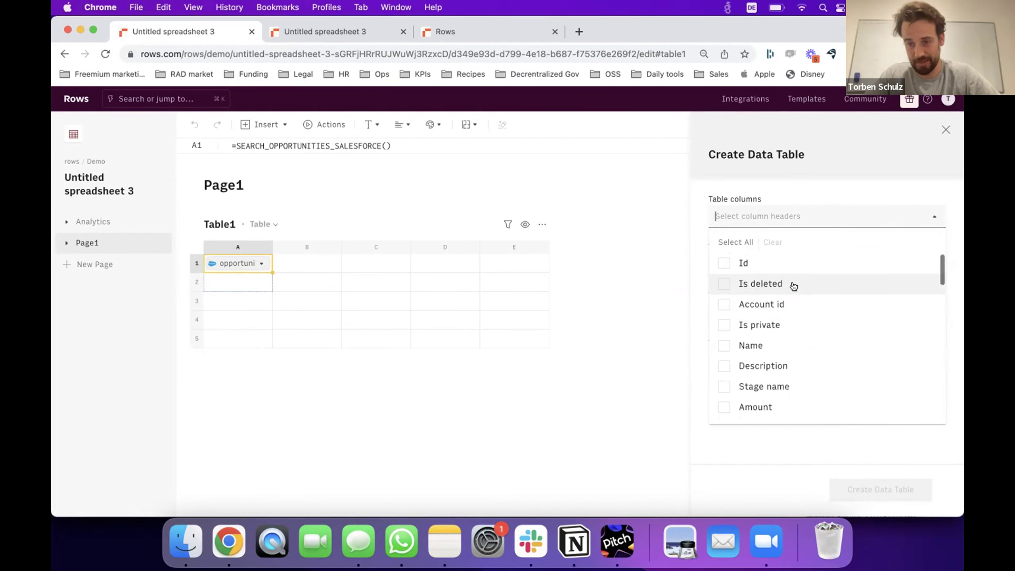
Create the table with Name, Amount, Is closed, Is won and Probability columns, then reload.
{"action": "left_click", "coordinate": [780, 342]}
{"action": "scroll", "coordinate": [780, 338], "scroll_direction": "down", "scroll_amount": 3}
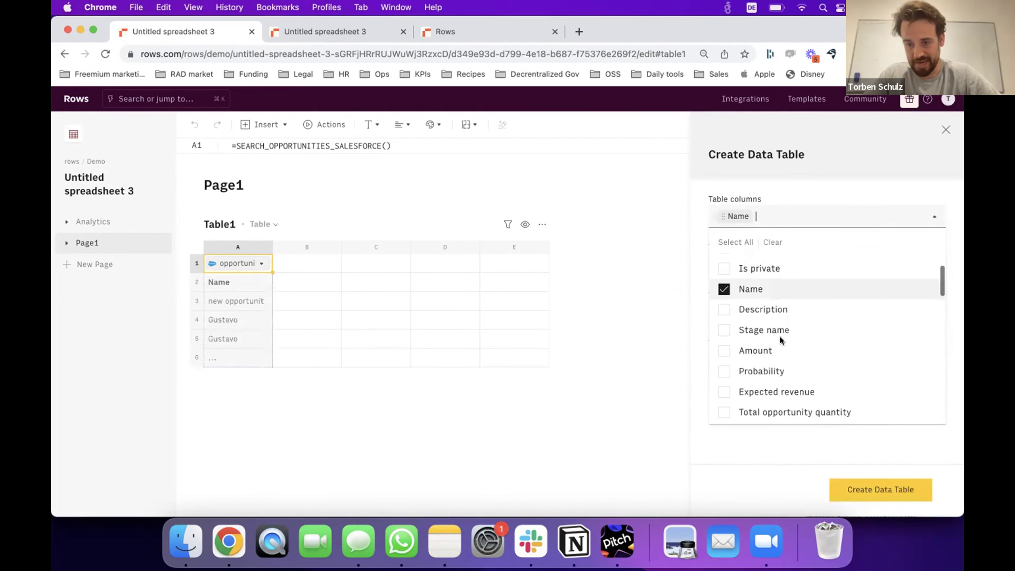
{"action": "left_click", "coordinate": [771, 338]}
{"action": "scroll", "coordinate": [771, 338], "scroll_direction": "down", "scroll_amount": 5}
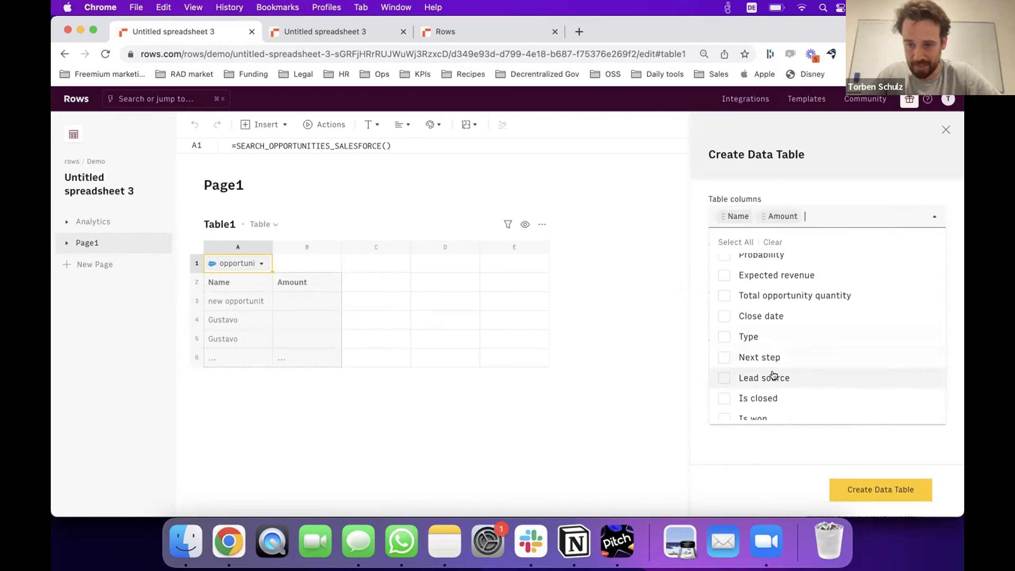
{"action": "left_click", "coordinate": [771, 397]}
{"action": "scroll", "coordinate": [773, 390], "scroll_direction": "down", "scroll_amount": 1}
{"action": "left_click", "coordinate": [771, 390]}
{"action": "scroll", "coordinate": [766, 384], "scroll_direction": "up", "scroll_amount": 3}
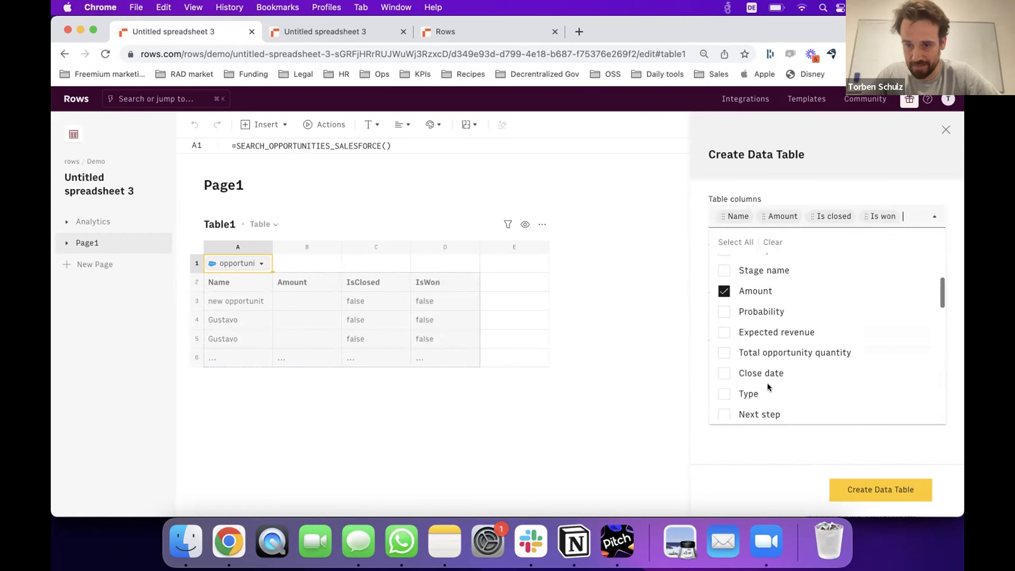
{"action": "left_click", "coordinate": [752, 314]}
{"action": "left_click", "coordinate": [855, 485]}
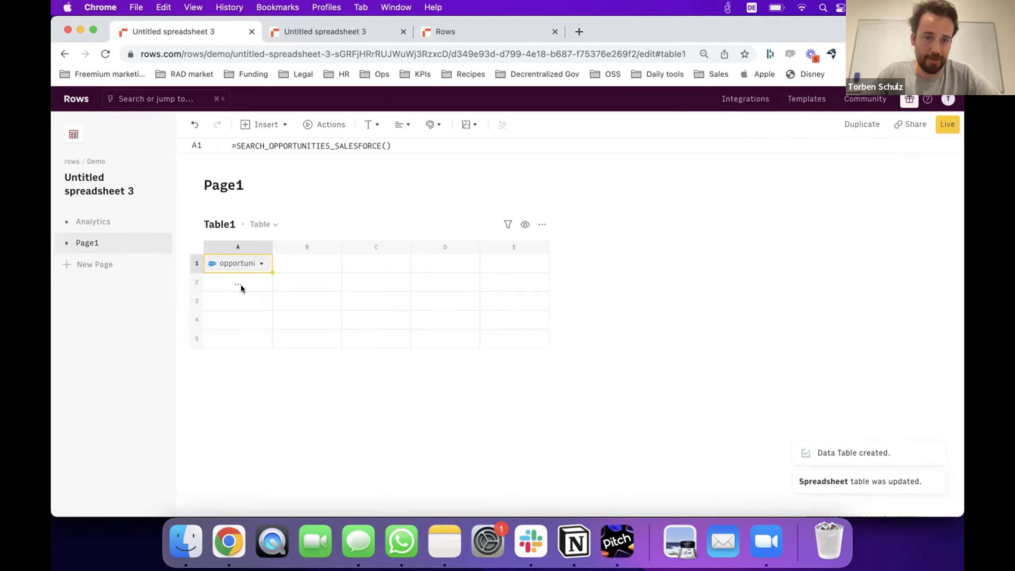
{"action": "left_click", "coordinate": [206, 54]}
{"action": "key", "text": "Return"}
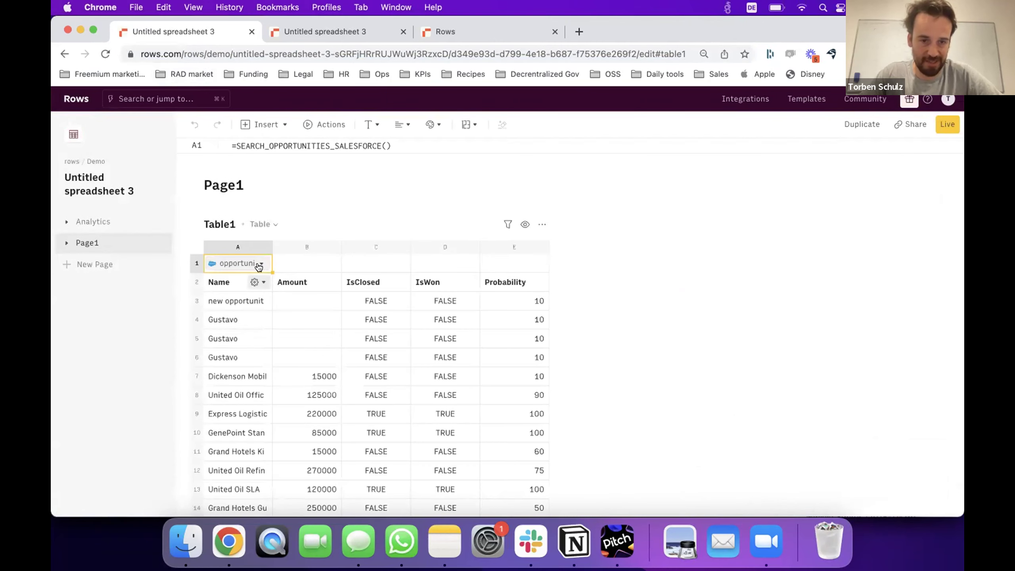
Update the opportunities data table keeping header-as-first-row and replace-data-on-refresh settings.
{"action": "left_click", "coordinate": [257, 264]}
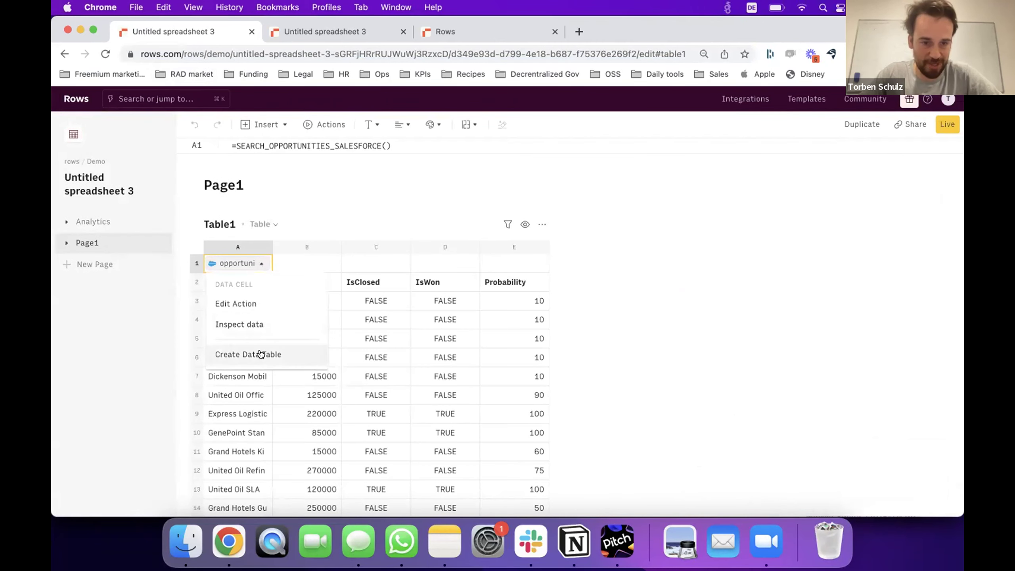
{"action": "left_click", "coordinate": [363, 319]}
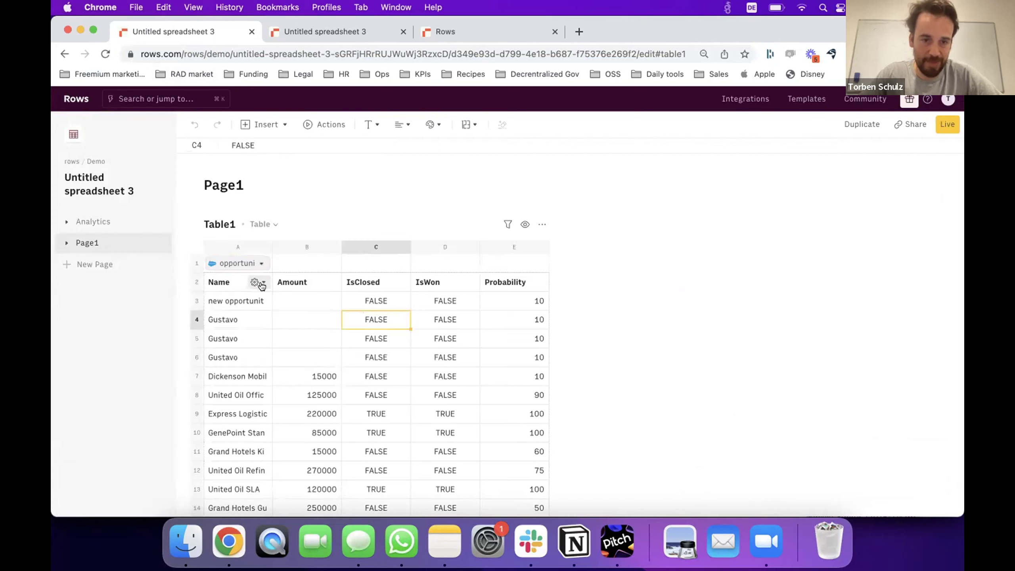
{"action": "left_click", "coordinate": [254, 282]}
{"action": "left_click", "coordinate": [296, 308]}
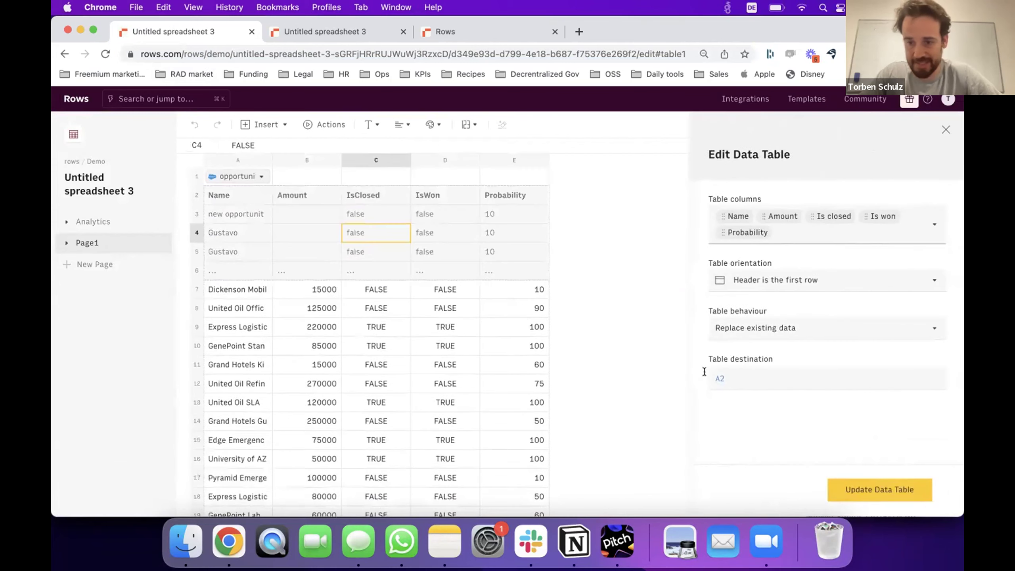
{"action": "left_click", "coordinate": [804, 282]}
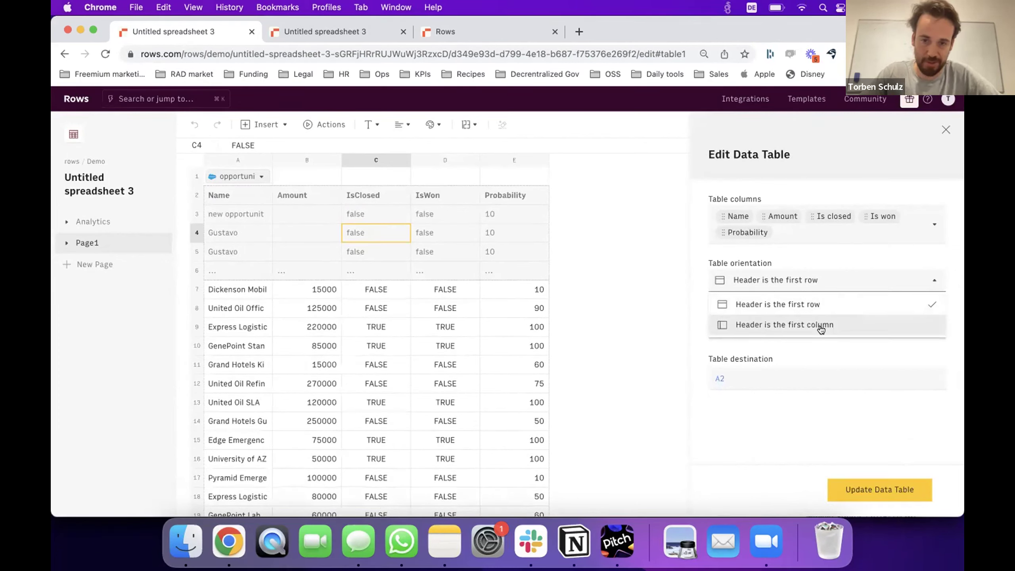
{"action": "left_click", "coordinate": [957, 304]}
{"action": "left_click", "coordinate": [864, 323]}
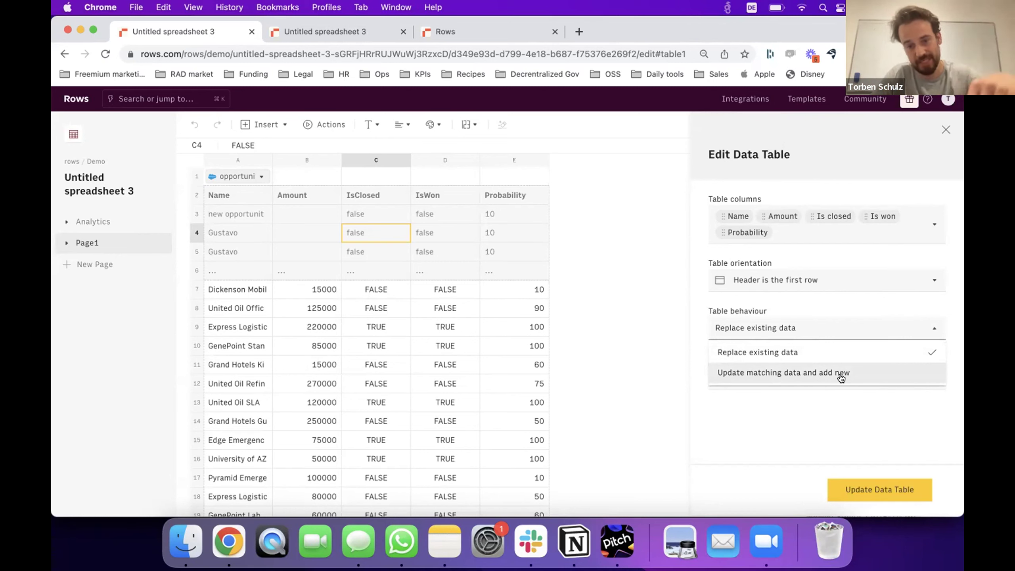
{"action": "left_click", "coordinate": [878, 349]}
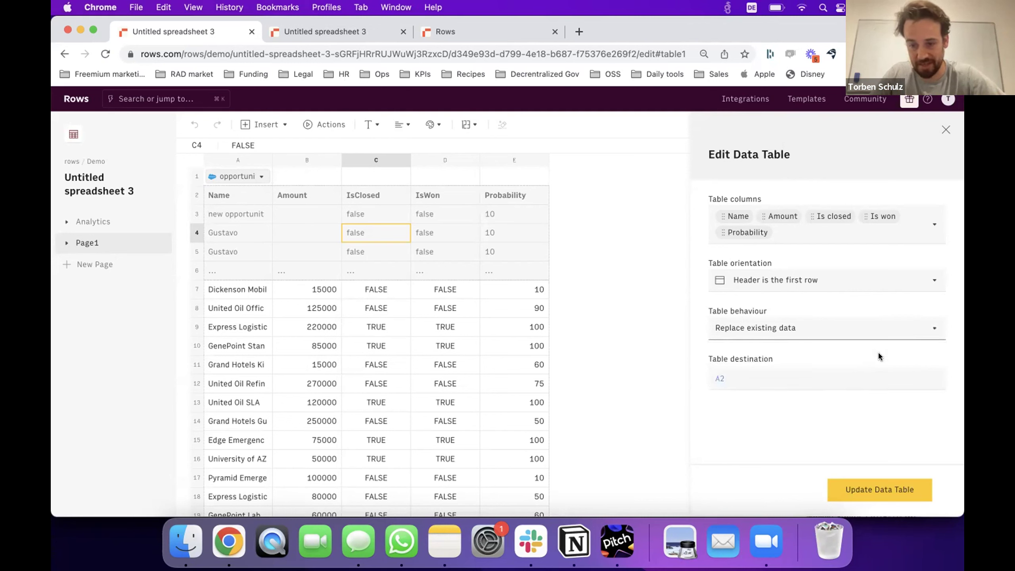
{"action": "left_click", "coordinate": [872, 488]}
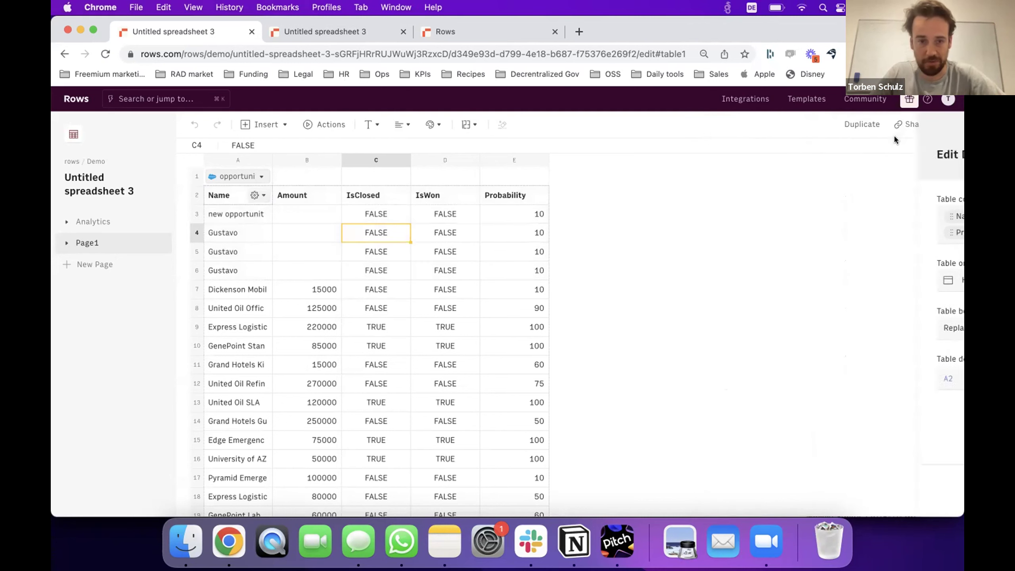
Add a new empty Table2 to Page1 and move it above Table1.
{"action": "left_click", "coordinate": [241, 244]}
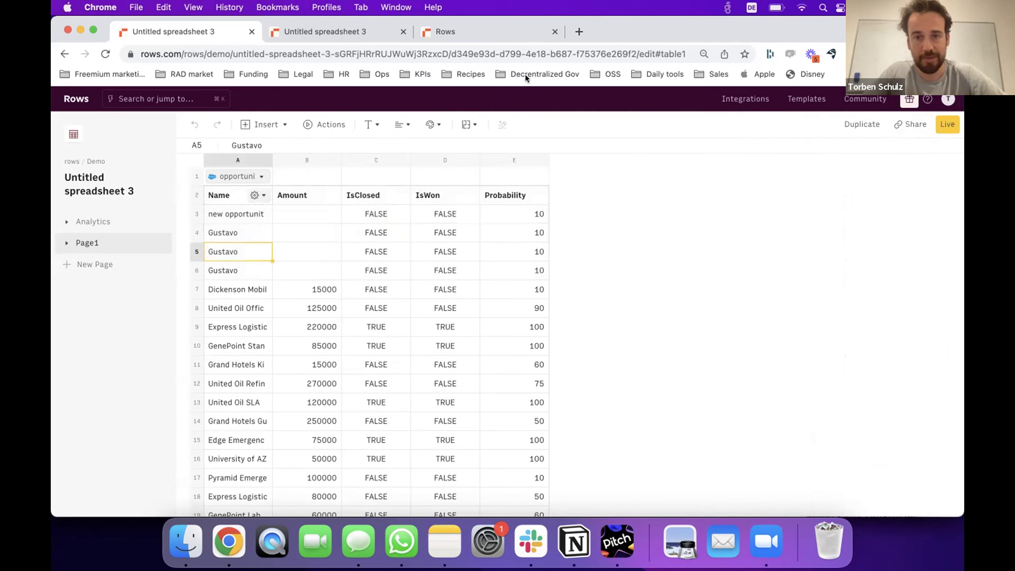
{"action": "left_click", "coordinate": [229, 228]}
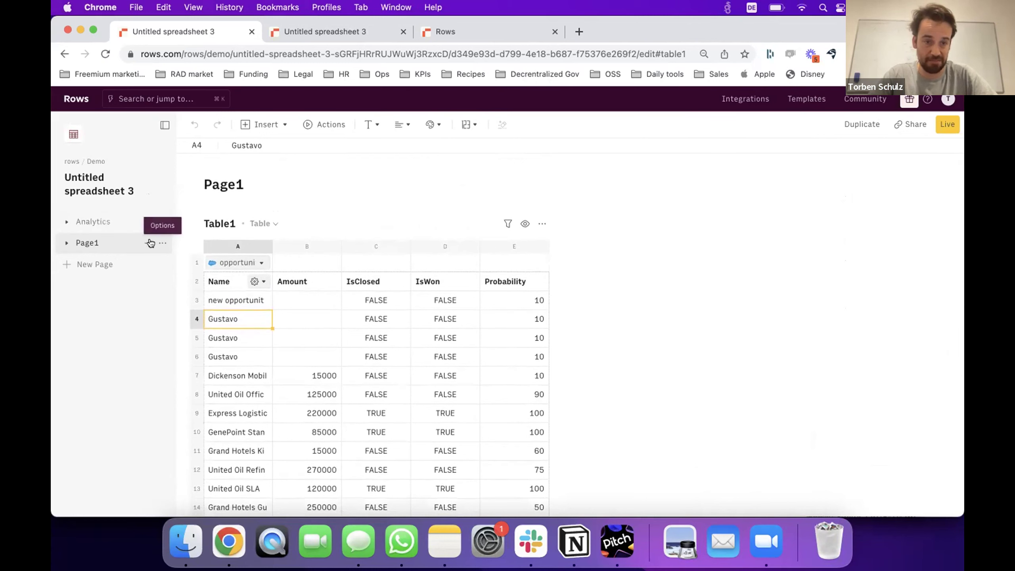
{"action": "left_click", "coordinate": [147, 243]}
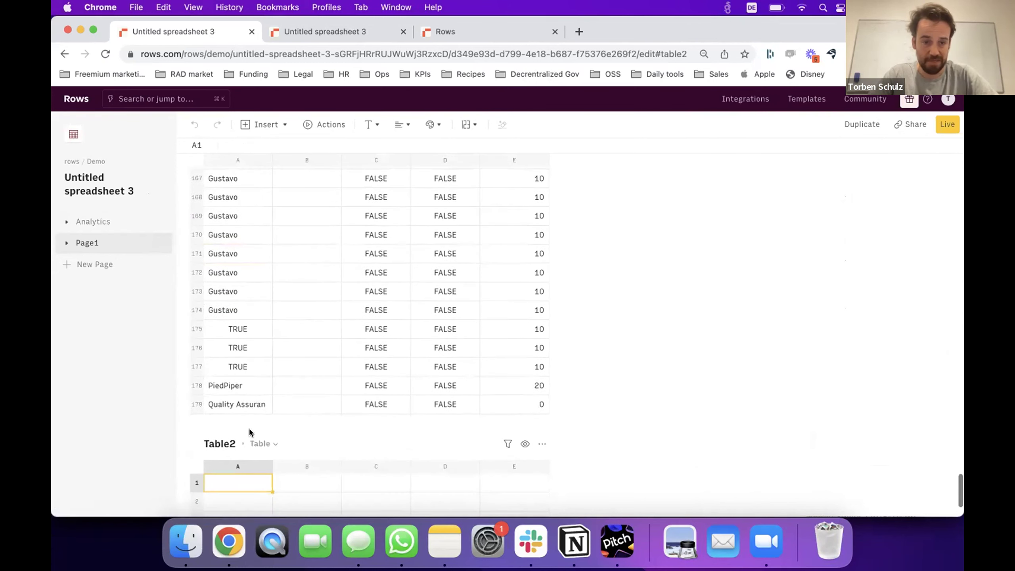
{"action": "left_click", "coordinate": [66, 243]}
{"action": "left_click_drag", "start_coordinate": [91, 280], "coordinate": [92, 256]}
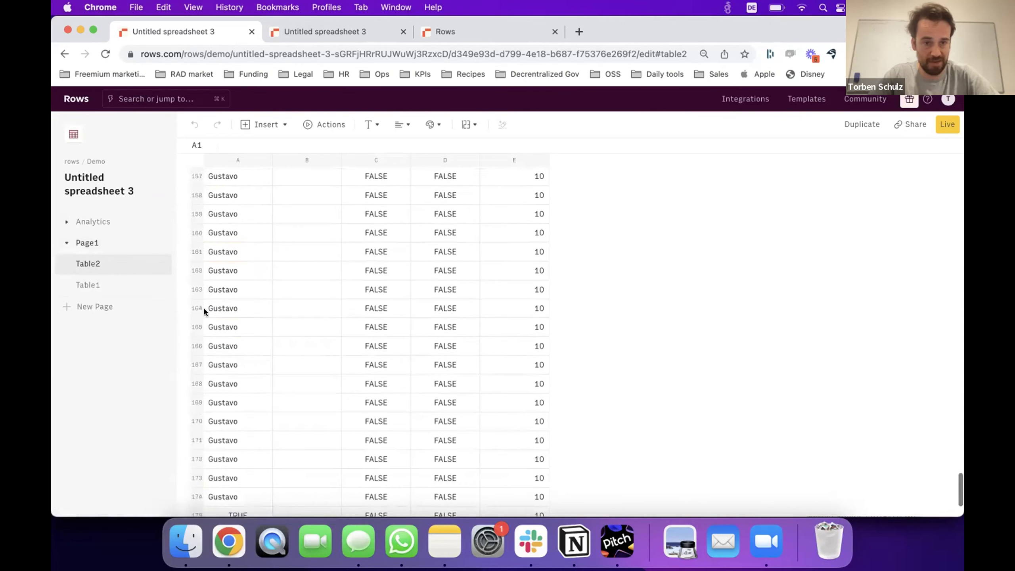
{"action": "scroll", "coordinate": [276, 275], "scroll_direction": "up", "scroll_amount": 20}
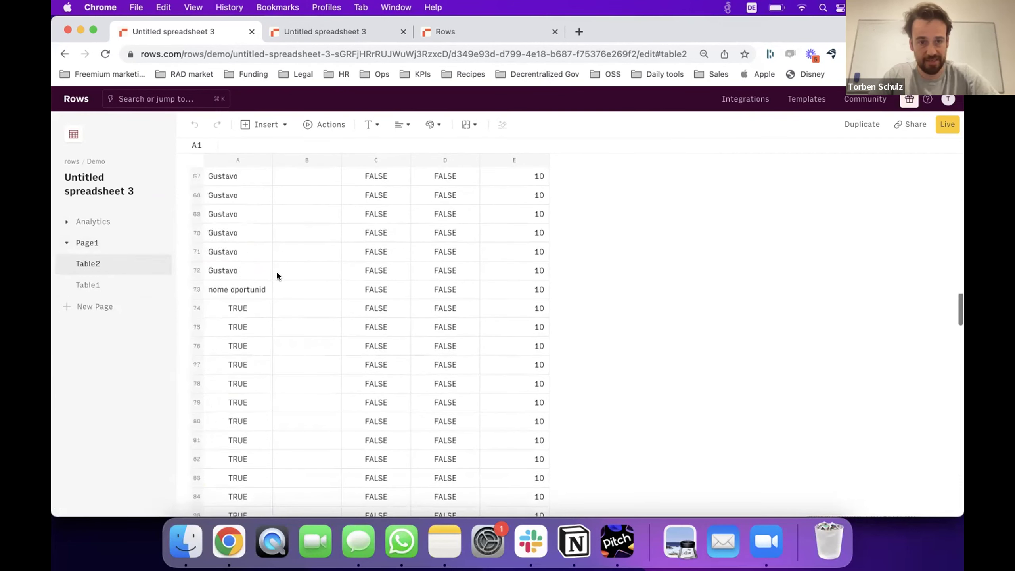
{"action": "scroll", "coordinate": [276, 271], "scroll_direction": "up", "scroll_amount": 15}
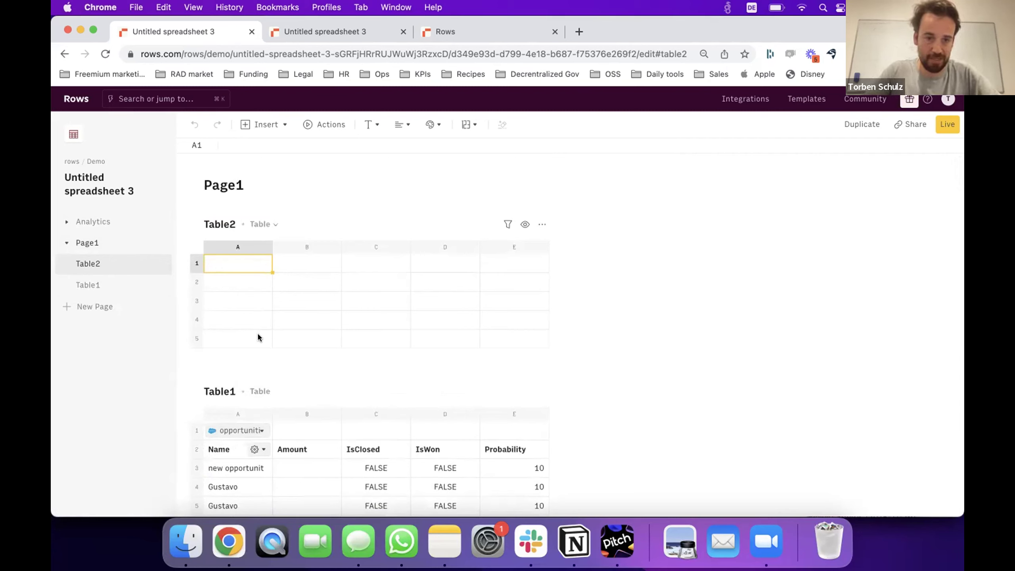
Type headers Opportunities, Count, Amount and row labels Total, Closed, Won in Table2.
{"action": "type", "text": "Opportunities"}
{"action": "key", "text": "Return"}
{"action": "left_click", "coordinate": [306, 263]}
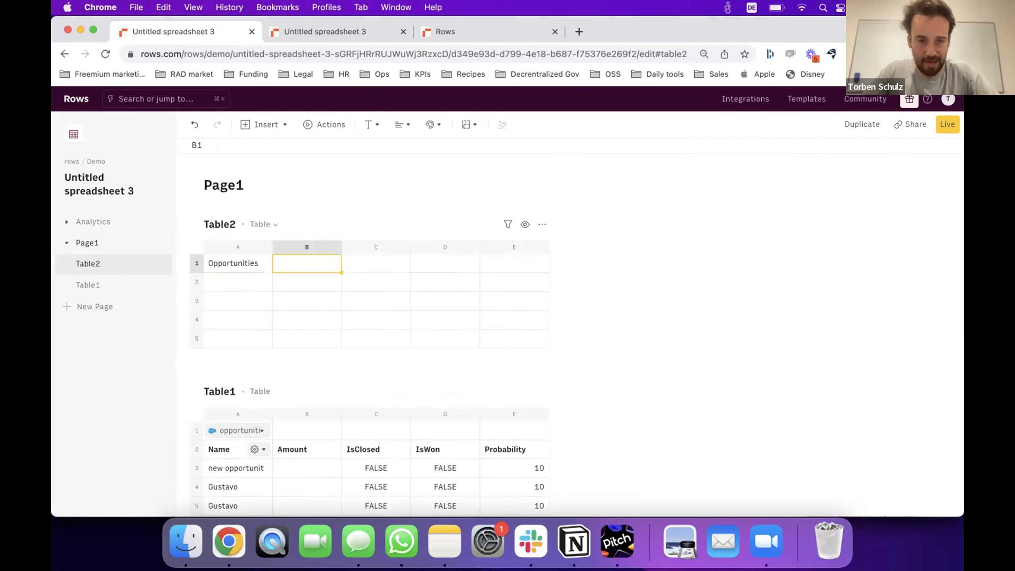
{"action": "type", "text": "Count"}
{"action": "key", "text": "Tab"}
{"action": "type", "text": "Amount"}
{"action": "key", "text": "Return"}
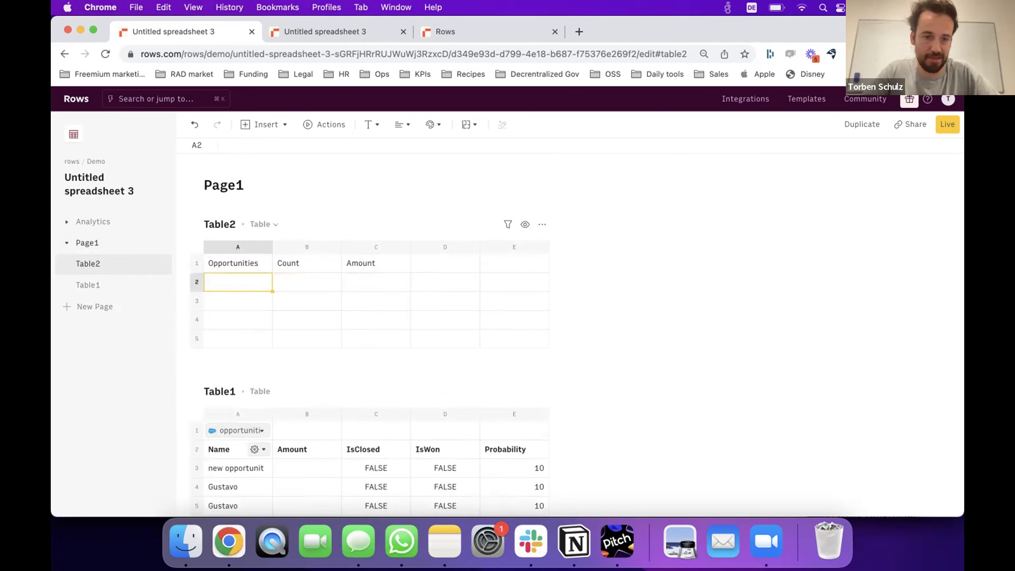
{"action": "type", "text": "Total"}
{"action": "key", "text": "Return"}
{"action": "type", "text": "C"}
{"action": "key", "text": "BackSpace"}
{"action": "type", "text": "Closed"}
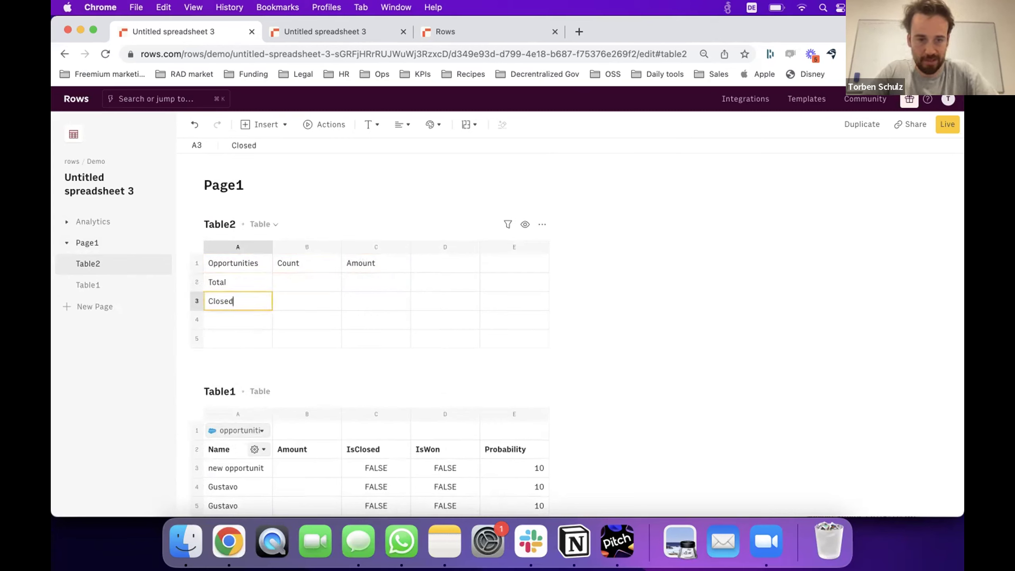
{"action": "key", "text": "Return"}
{"action": "type", "text": "Won"}
Enter =COUNTA over Table1's opportunity names in B2 for the total count.
{"action": "scroll", "coordinate": [577, 316], "scroll_direction": "down", "scroll_amount": 1}
{"action": "left_click", "coordinate": [307, 264]}
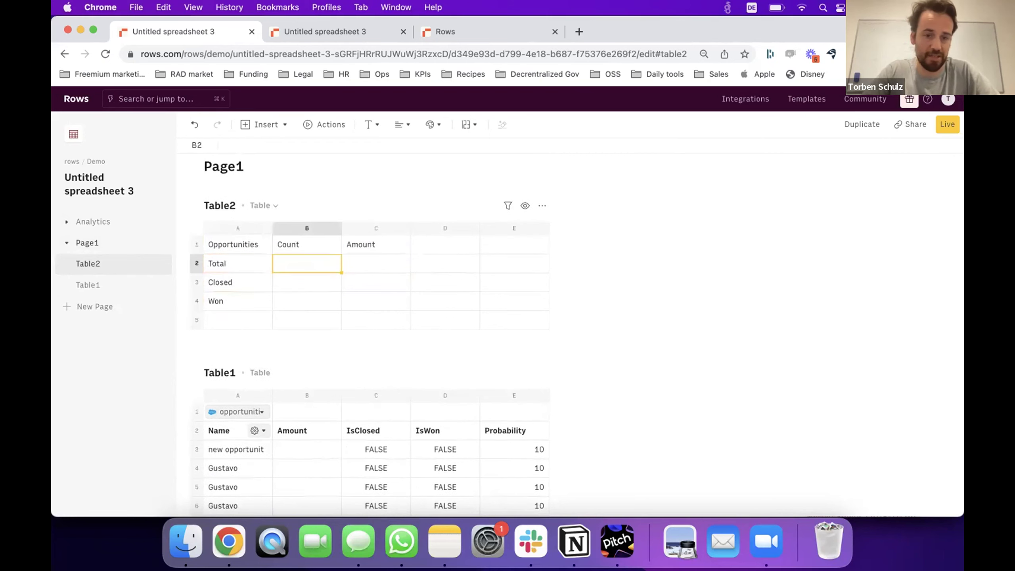
{"action": "type", "text": "=counta("}
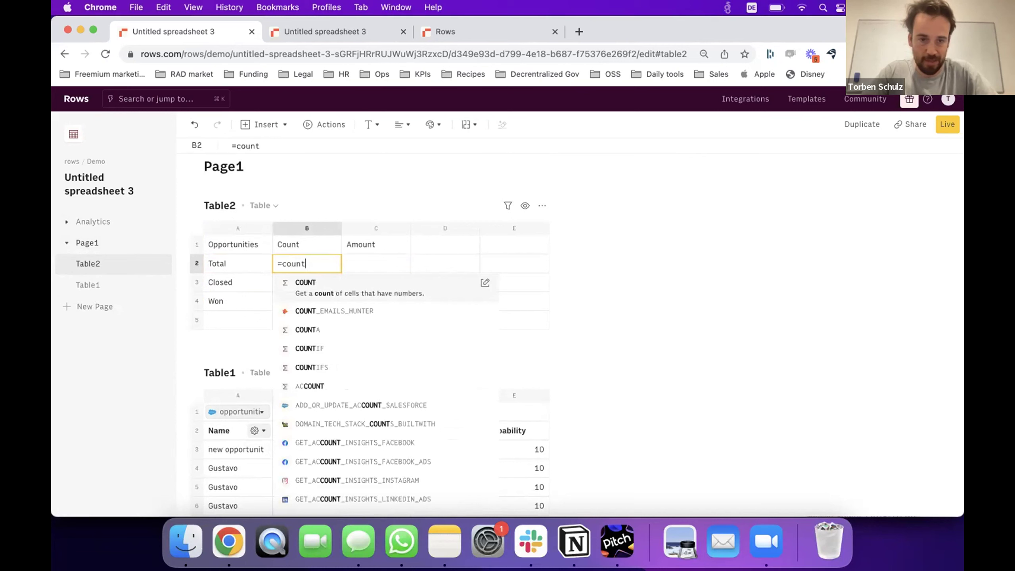
{"action": "left_click", "coordinate": [224, 449]}
{"action": "type", "text": ")"}
{"action": "key", "text": "Return"}
{"action": "key", "text": "Up"}
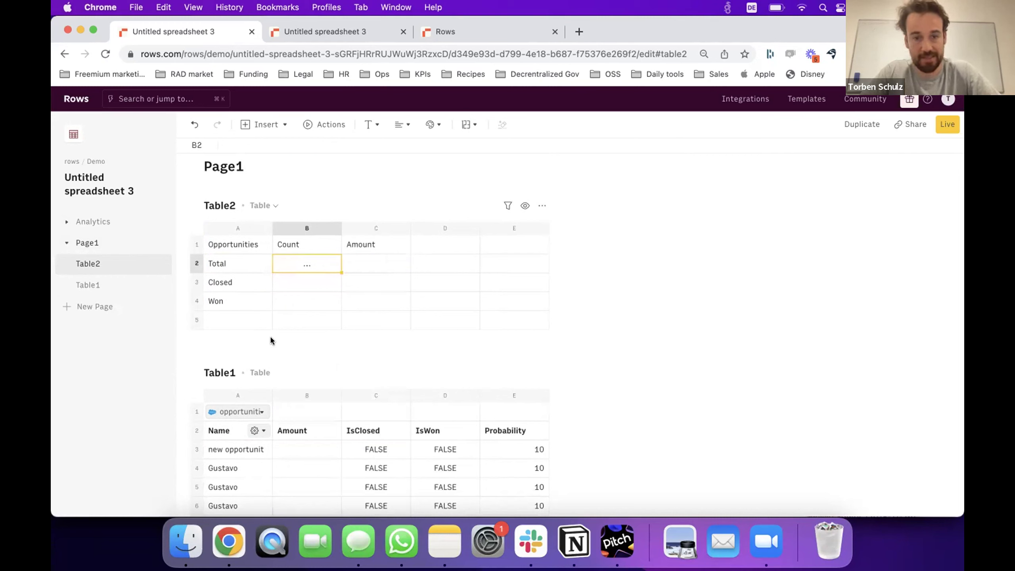
{"action": "key", "text": "Down"}
{"action": "key", "text": "Up"}
{"action": "key", "text": "Down"}
{"action": "key", "text": "Up"}
{"action": "key", "text": "Down"}
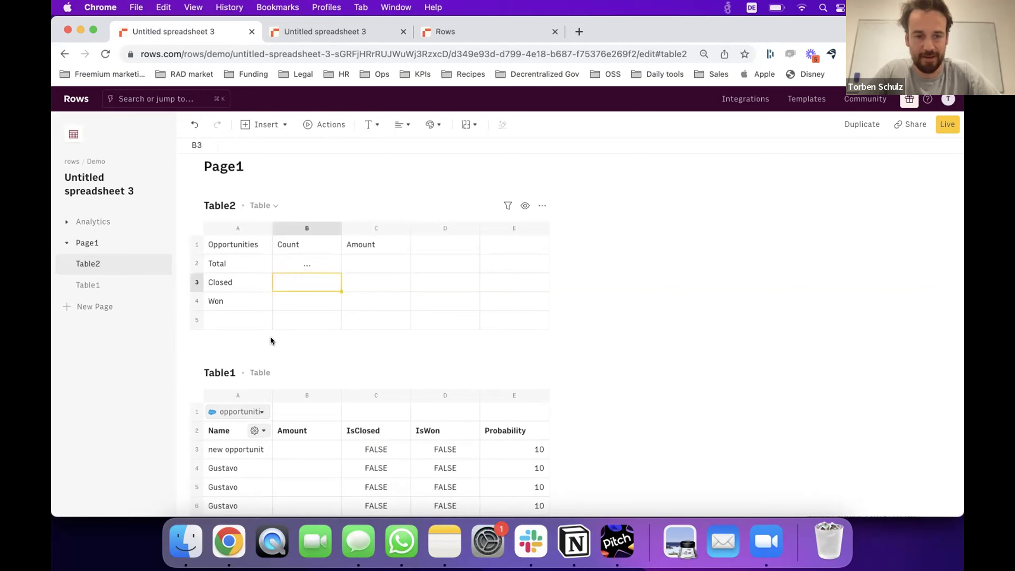
{"action": "key", "text": "Up"}
{"action": "key", "text": "Right"}
Enter =SUM of Table1's Amount column in C2 and reload to show 177 and 5760000.
{"action": "type", "text": "=sum("}
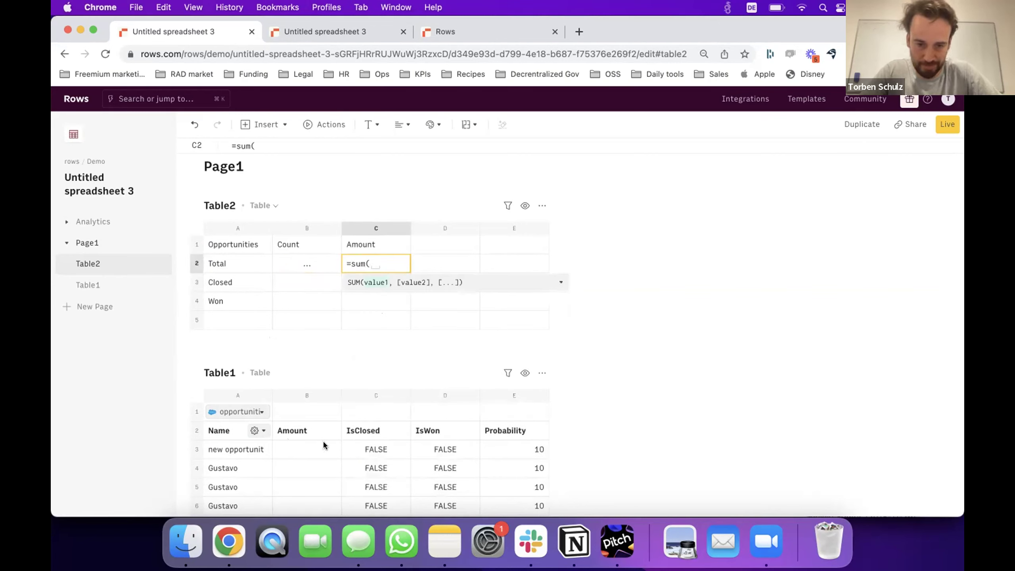
{"action": "left_click_drag", "start_coordinate": [323, 442], "coordinate": [321, 465]}
{"action": "key", "text": "Return"}
{"action": "key", "text": "Up"}
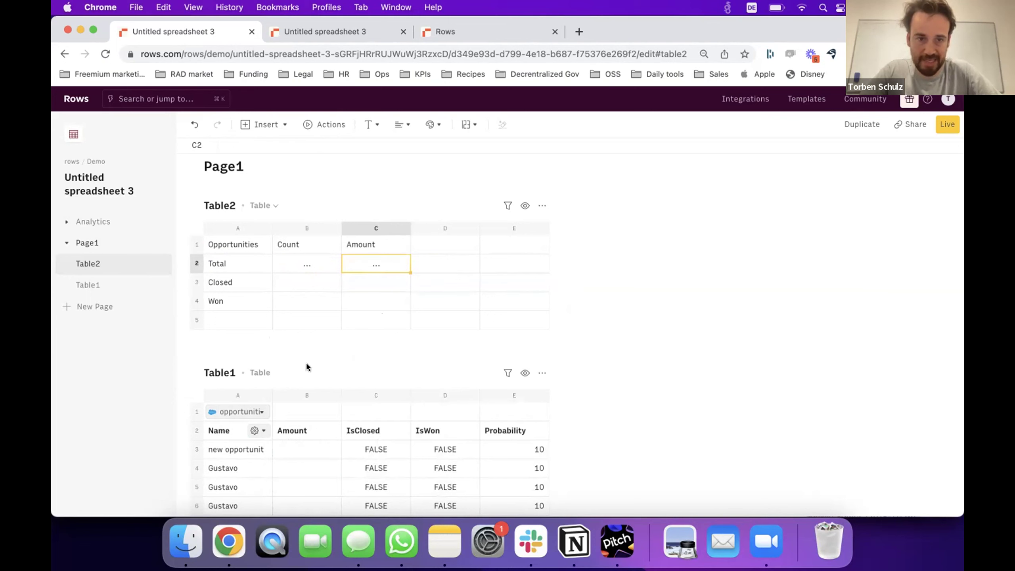
{"action": "left_click", "coordinate": [182, 52]}
{"action": "key", "text": "Return"}
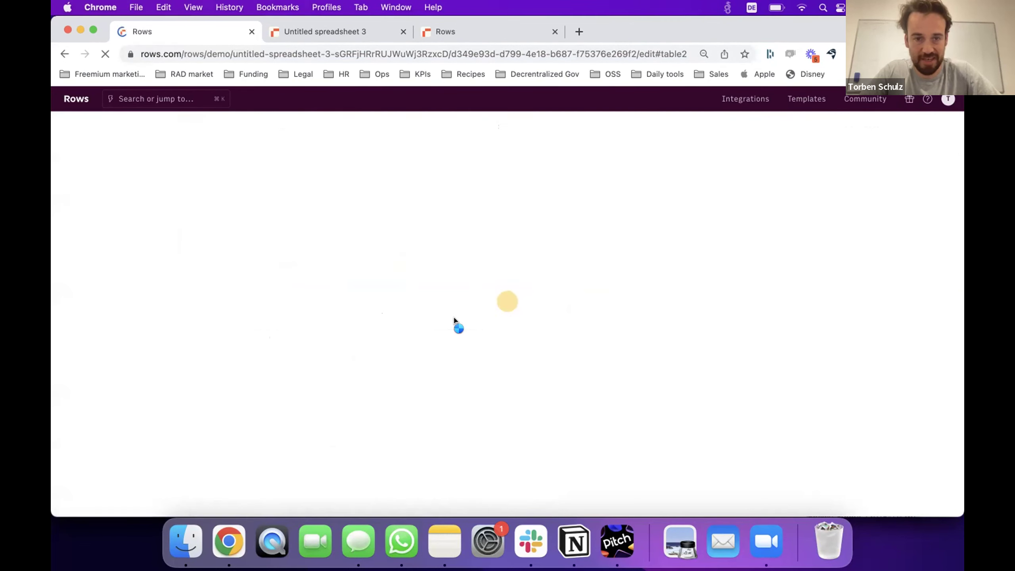
{"action": "left_click", "coordinate": [331, 298]}
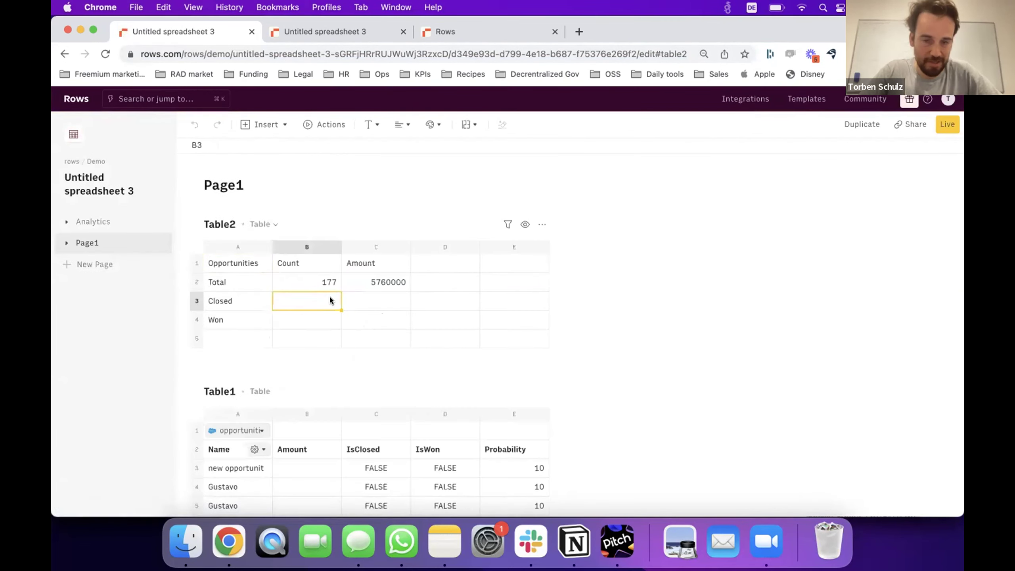
Enter COUNTIF formulas in B3 and B4 counting TRUE in Table1's IsClosed and IsWon columns.
{"action": "type", "text": "="}
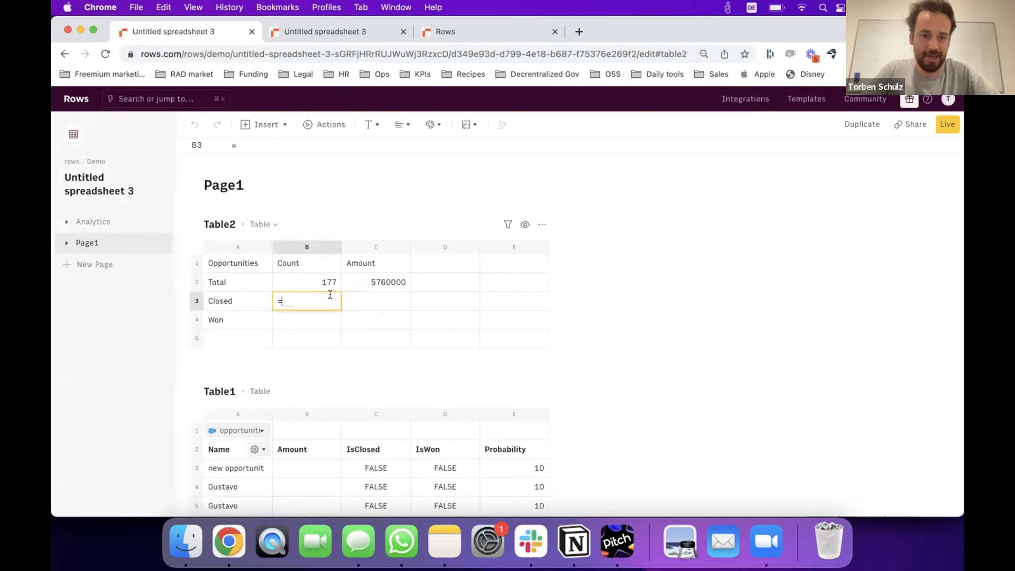
{"action": "type", "text": "counif("}
{"action": "key", "text": "BackSpace"}
{"action": "key", "text": "BackSpace"}
{"action": "key", "text": "BackSpace"}
{"action": "type", "text": "t"}
{"action": "key", "text": "Down"}
{"action": "key", "text": "Down"}
{"action": "key", "text": "Down"}
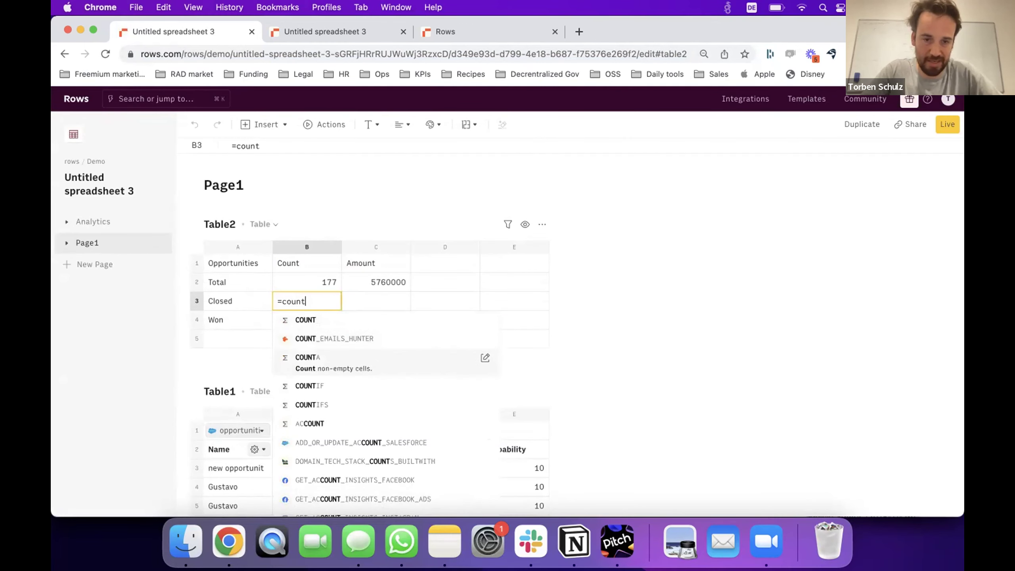
{"action": "key", "text": "Return"}
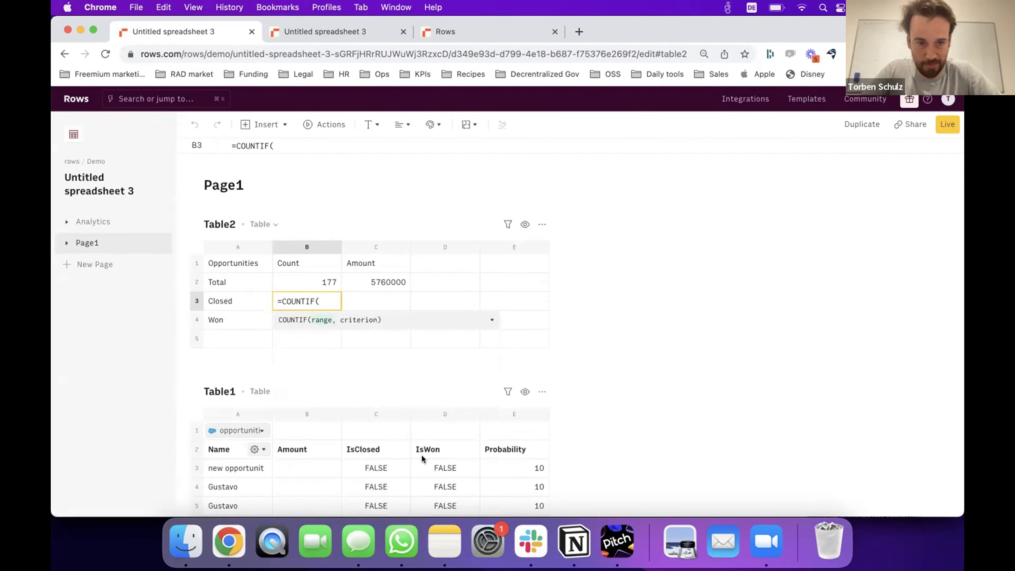
{"action": "left_click_drag", "start_coordinate": [382, 468], "coordinate": [380, 486]}
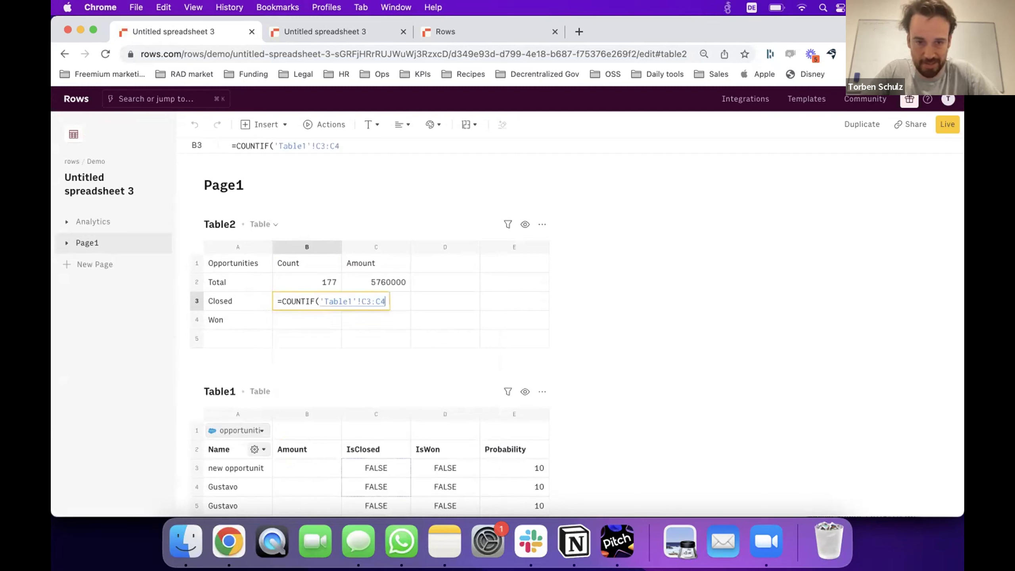
{"action": "key", "text": "BackSpace"}
{"action": "type", "text": ",TRUE("}
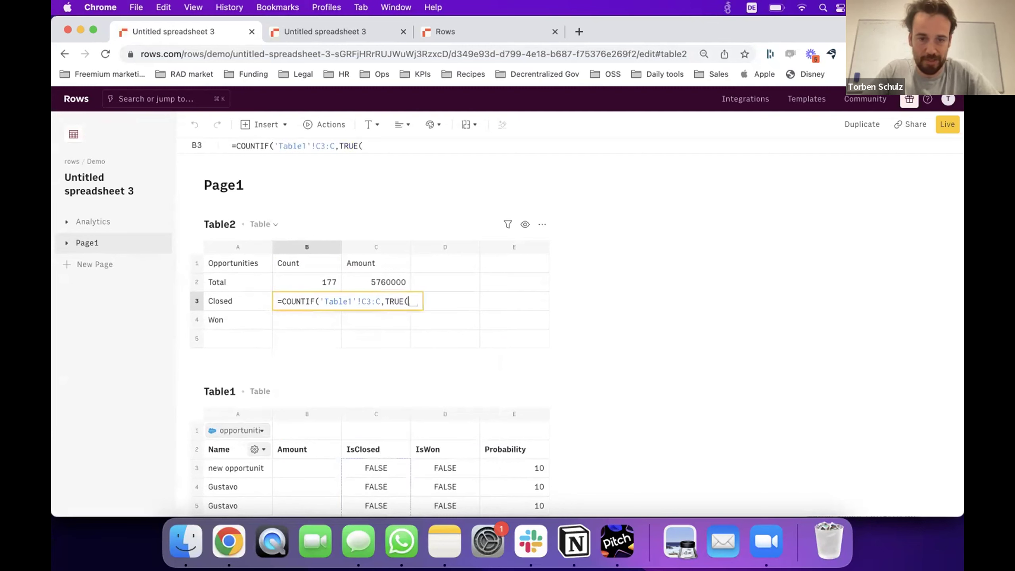
{"action": "key", "text": "BackSpace"}
{"action": "type", "text": ")"}
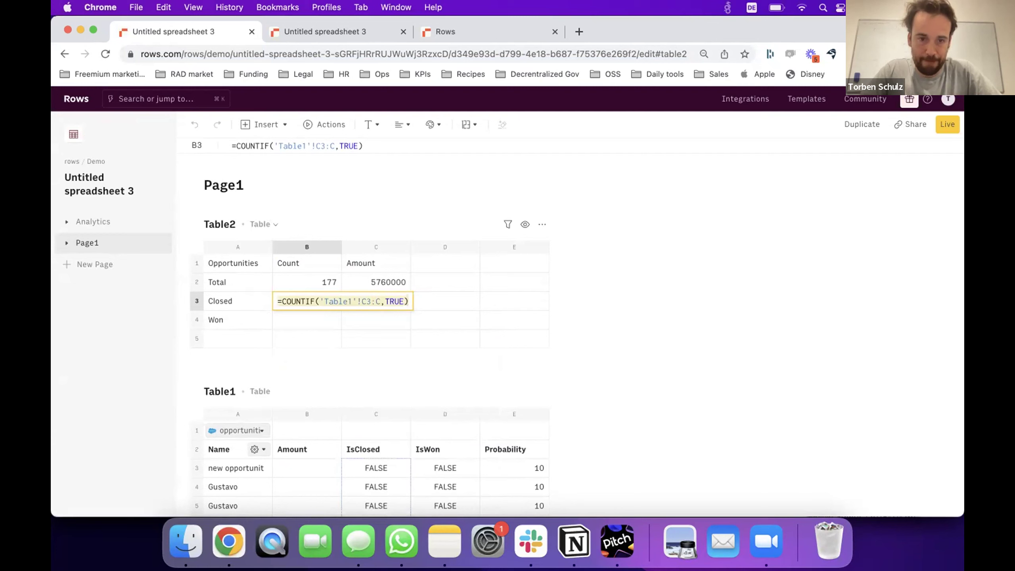
{"action": "key", "text": "Return"}
{"action": "key", "text": "Return"}
{"action": "type", "text": "=COUNTIF('Table1'!C3:C,TRUE)"}
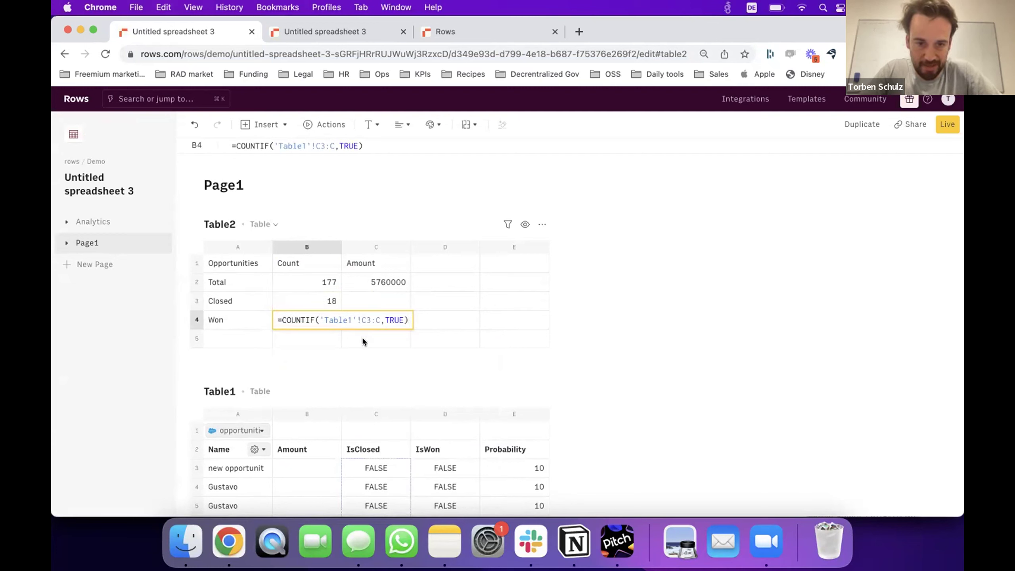
{"action": "left_click", "coordinate": [366, 320]}
{"action": "key", "text": "BackSpace"}
{"action": "type", "text": "D"}
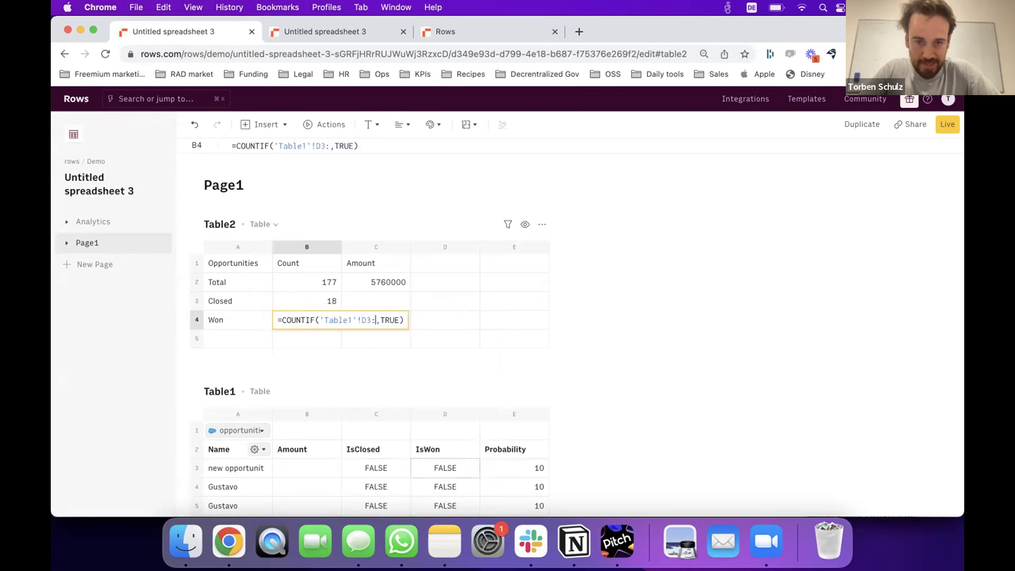
{"action": "key", "text": "Return"}
Adapt the COUNTIF into a SUMIF in C3 summing Table1's Amount for closed opportunities.
{"action": "key", "text": "Up"}
{"action": "key", "text": "Up"}
{"action": "key", "text": "Return"}
{"action": "key", "text": "super+a"}
{"action": "key", "text": "super+c"}
{"action": "key", "text": "Return"}
{"action": "key", "text": "Up"}
{"action": "key", "text": "Right"}
{"action": "key", "text": "Return"}
{"action": "key", "text": "super+v"}
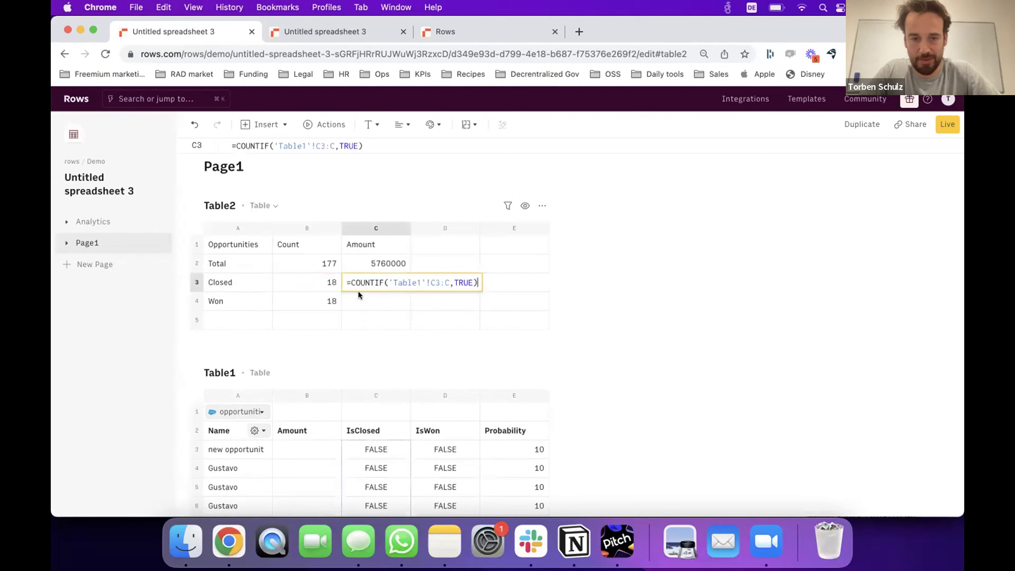
{"action": "left_click", "coordinate": [360, 282]}
{"action": "key", "text": "Delete"}
{"action": "key", "text": "Delete"}
{"action": "key", "text": "Delete"}
{"action": "key", "text": "BackSpace"}
{"action": "key", "text": "BackSpace"}
{"action": "type", "text": "SUM"}
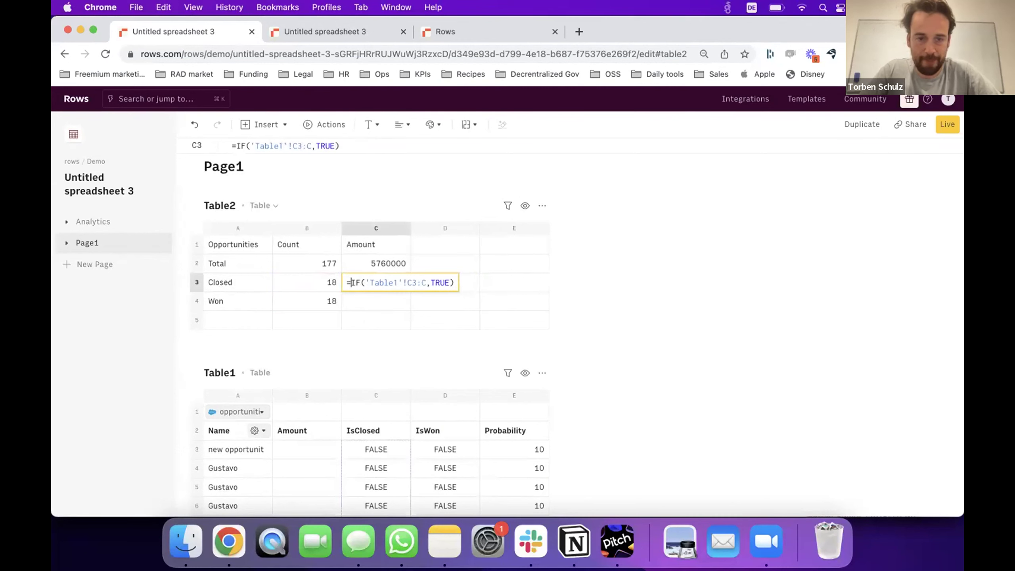
{"action": "left_click", "coordinate": [464, 282]}
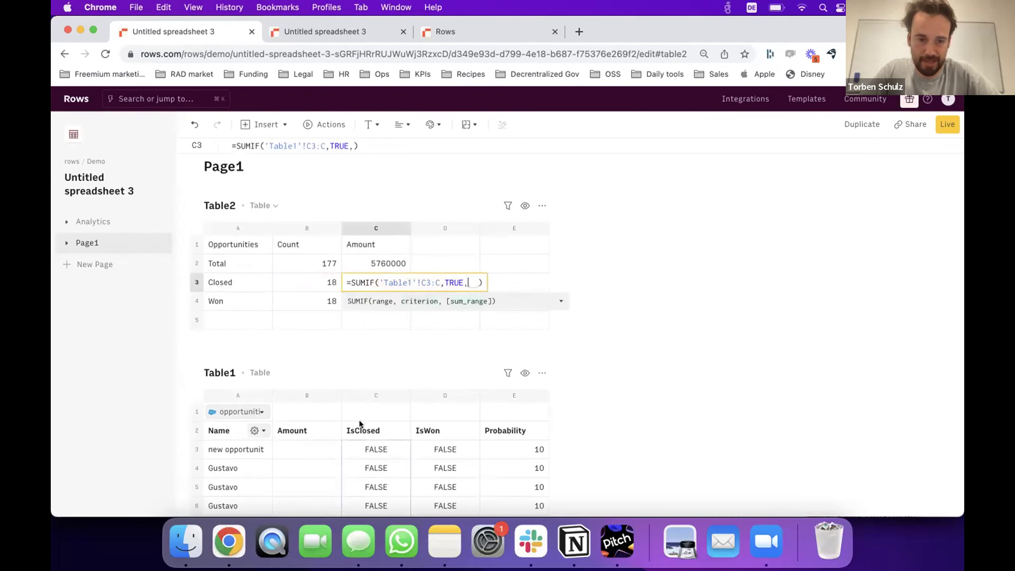
{"action": "type", "text": ","}
{"action": "left_click_drag", "start_coordinate": [326, 449], "coordinate": [327, 468]}
{"action": "key", "text": "BackSpace"}
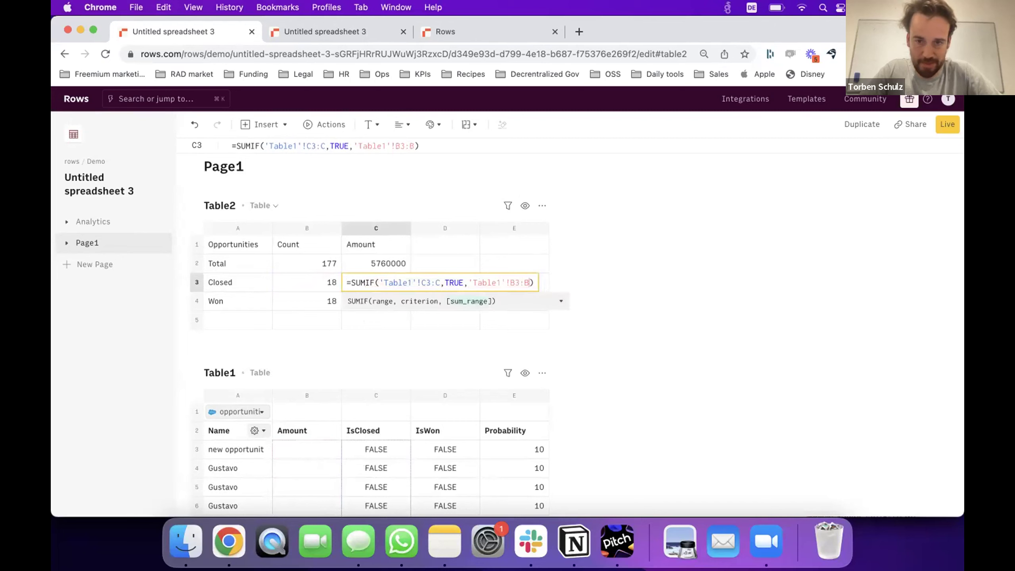
{"action": "key", "text": "Return"}
Copy the SUMIF to C4, switching its criteria range to column D for won opportunities.
{"action": "key", "text": "Up"}
{"action": "key", "text": "Return"}
{"action": "key", "text": "ctrl+a"}
{"action": "key", "text": "ctrl+c"}
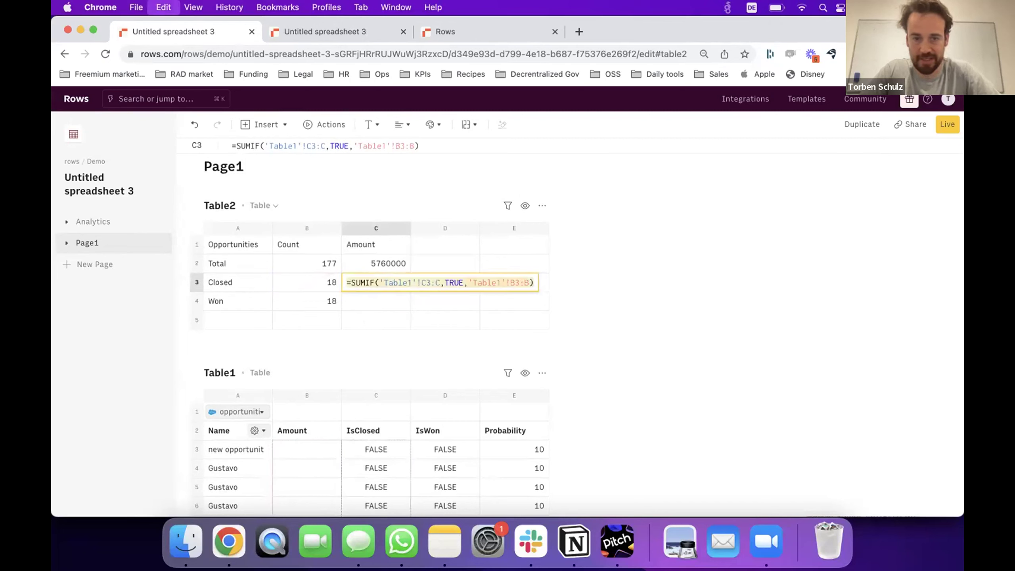
{"action": "key", "text": "Return"}
{"action": "key", "text": "Return"}
{"action": "key", "text": "ctrl+v"}
{"action": "left_click", "coordinate": [423, 301]}
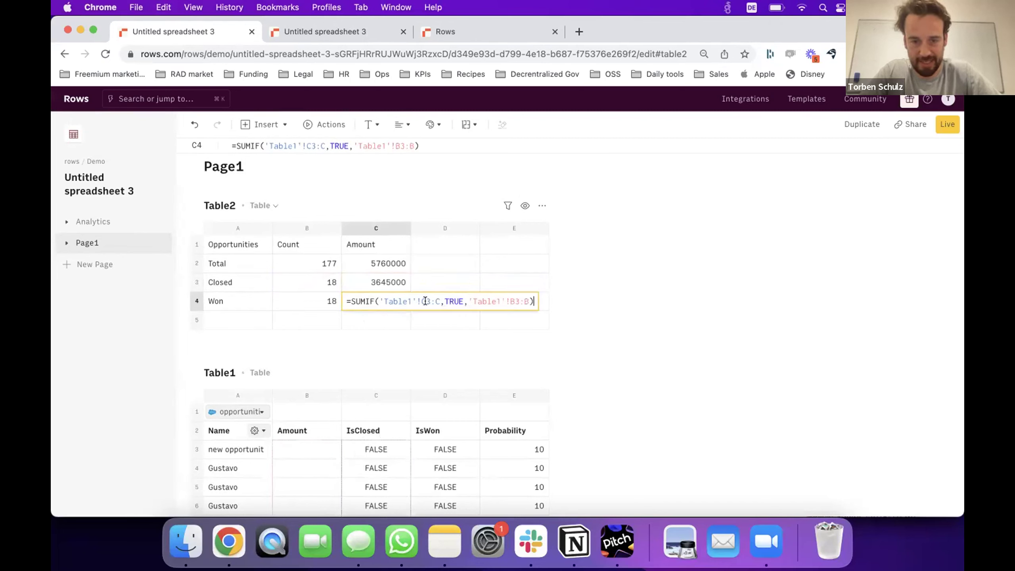
{"action": "key", "text": "BackSpace"}
{"action": "type", "text": "D"}
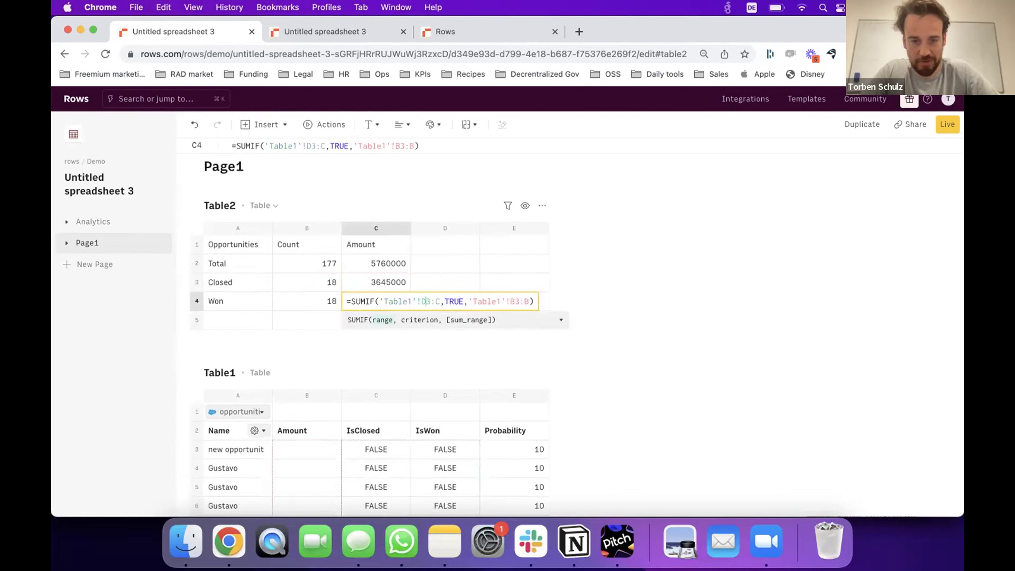
{"action": "key", "text": "Delete"}
{"action": "type", "text": "D"}
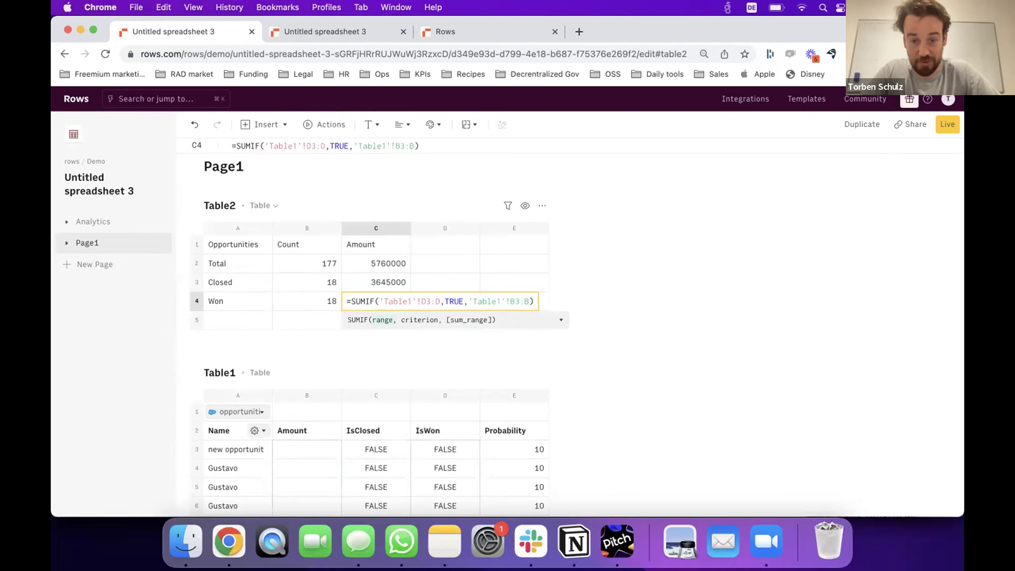
{"action": "key", "text": "Return"}
{"action": "key", "text": "Up"}
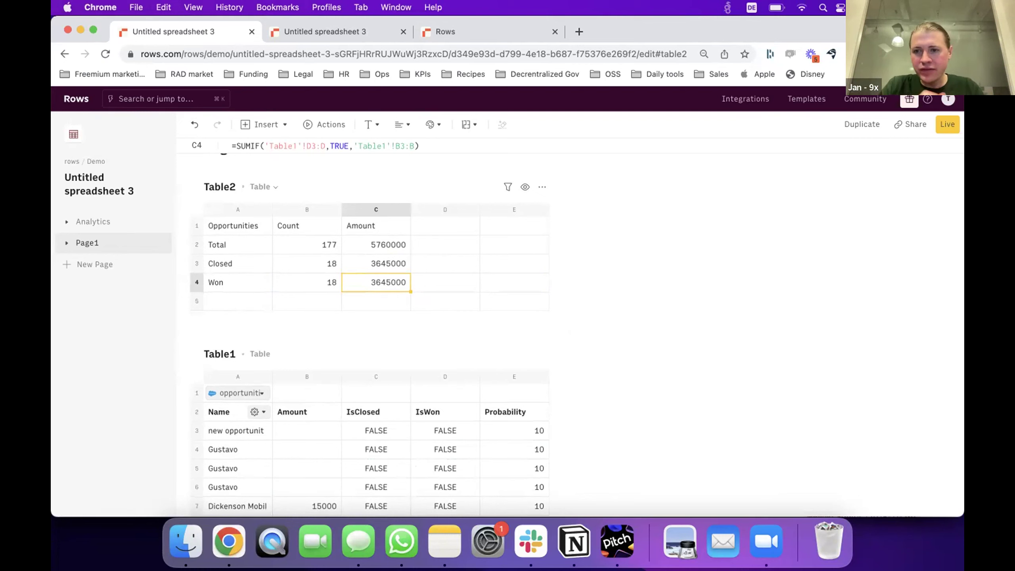
{"action": "scroll", "coordinate": [577, 333], "scroll_direction": "up", "scroll_amount": 1}
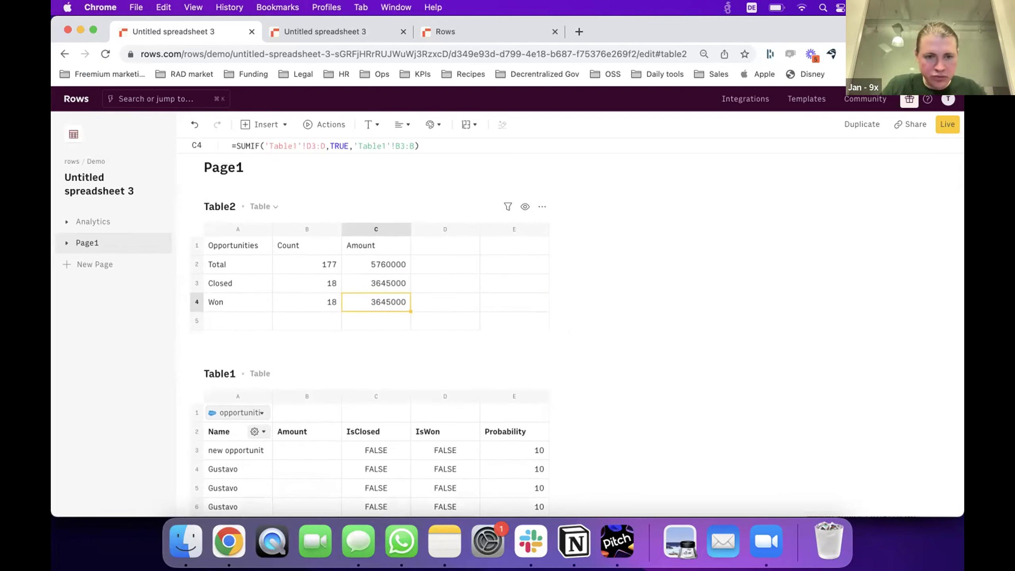
Format Table2's C2:C4 amounts as Euro currency with 0 decimal places.
{"action": "left_click_drag", "start_coordinate": [382, 264], "coordinate": [374, 307]}
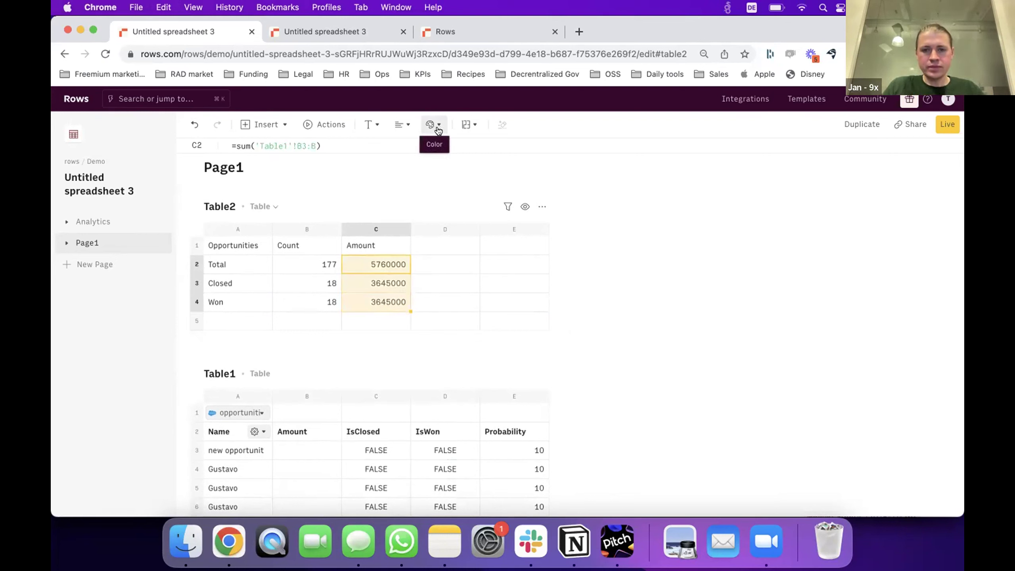
{"action": "left_click", "coordinate": [471, 127]}
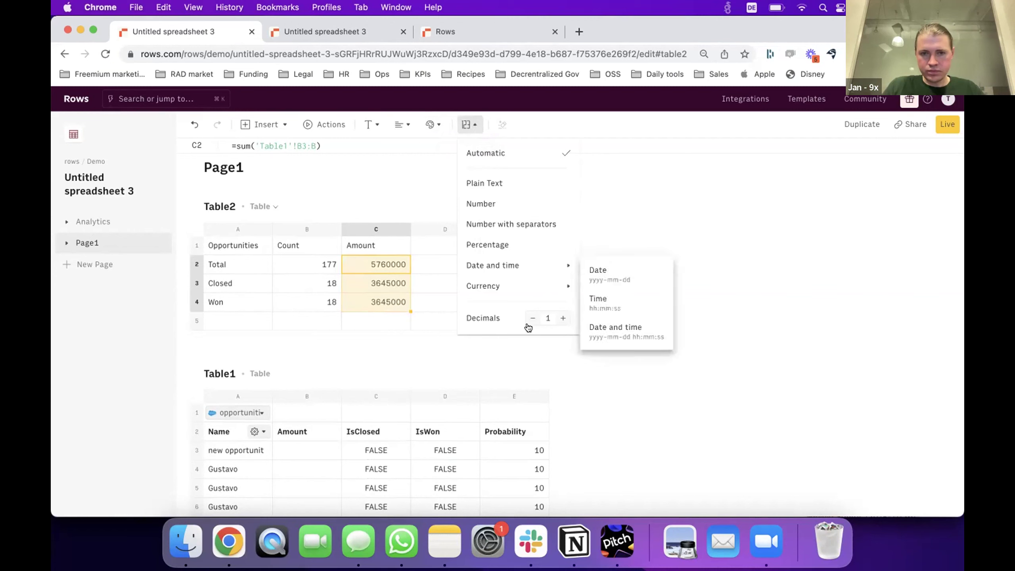
{"action": "mouse_move", "coordinate": [521, 289]}
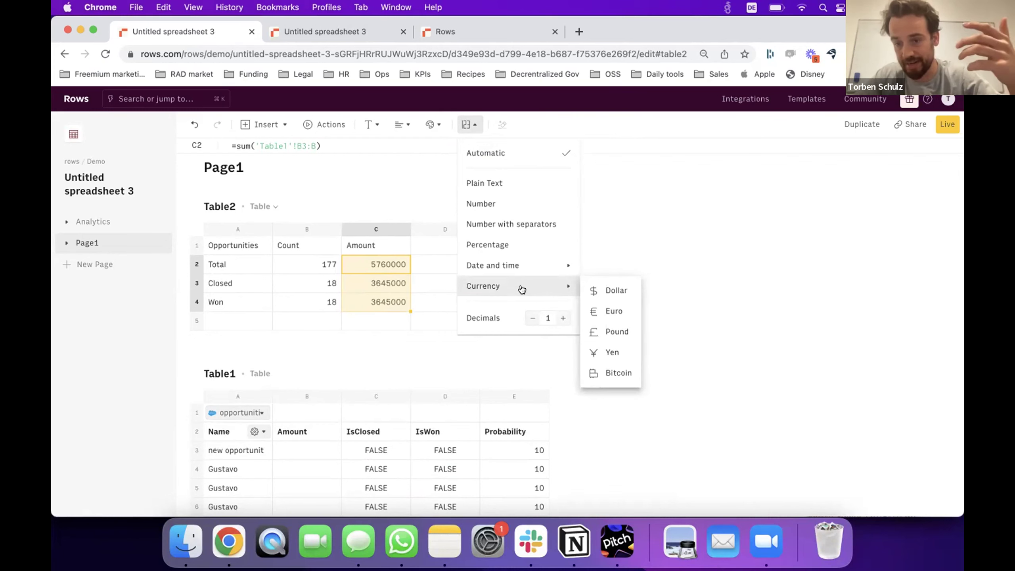
{"action": "left_click", "coordinate": [604, 311]}
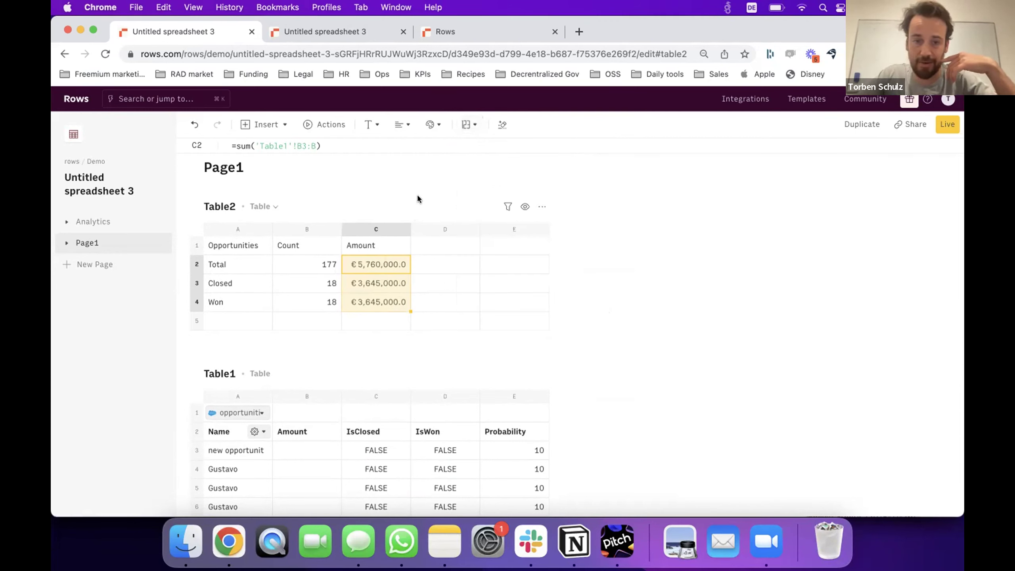
{"action": "left_click", "coordinate": [435, 125]}
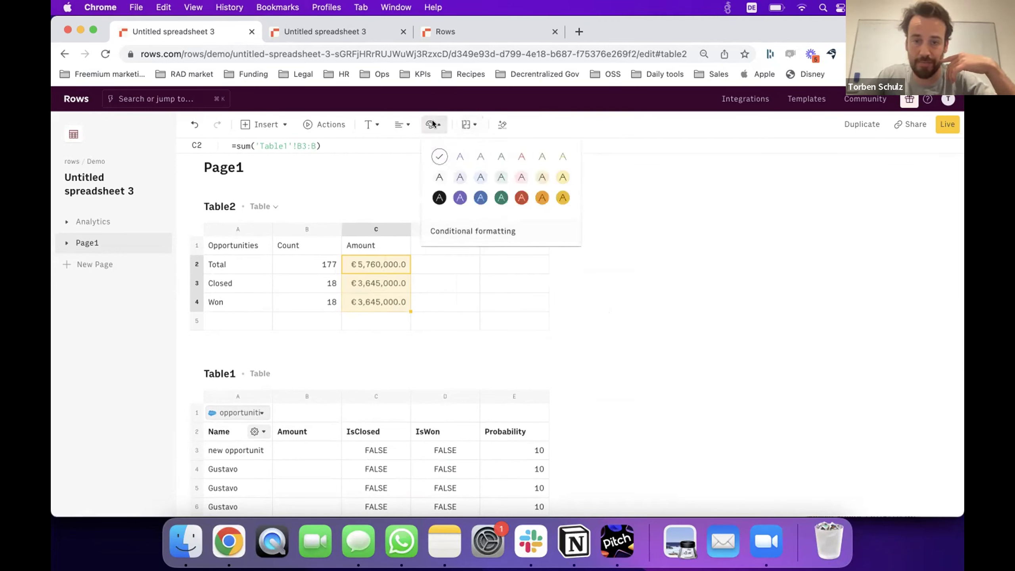
{"action": "left_click", "coordinate": [468, 124]}
{"action": "left_click", "coordinate": [467, 125]}
{"action": "left_click", "coordinate": [532, 318]}
{"action": "left_click", "coordinate": [532, 317]}
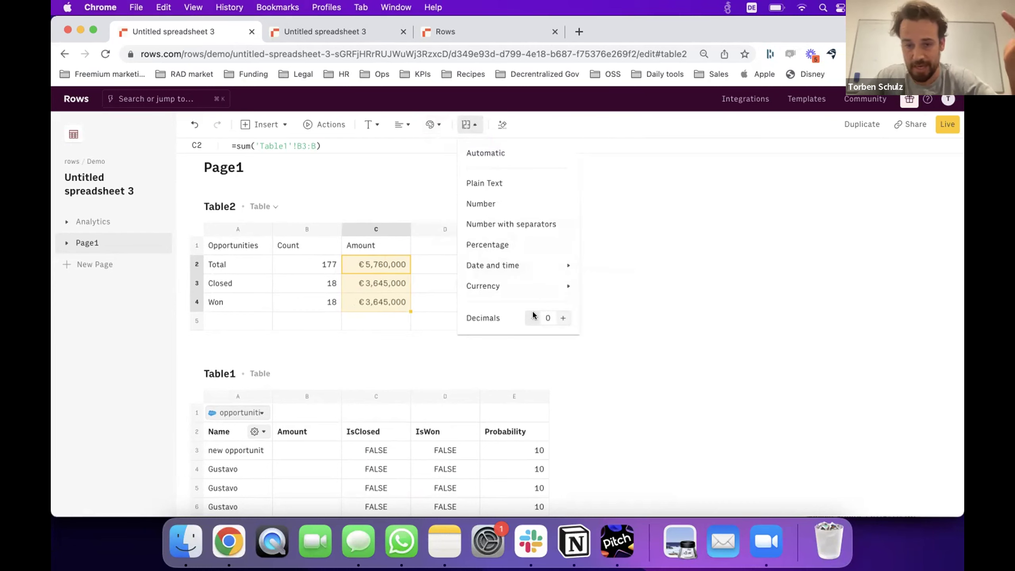
{"action": "left_click", "coordinate": [420, 302]}
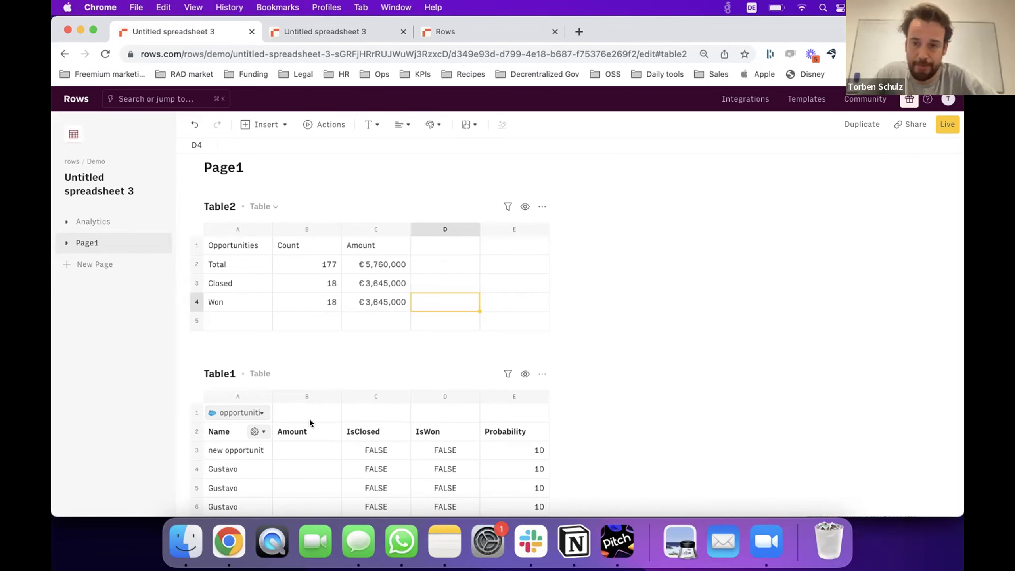
Add a new Table3 on Page1 with the heading Name in A1.
{"action": "scroll", "coordinate": [310, 422], "scroll_direction": "up", "scroll_amount": 1}
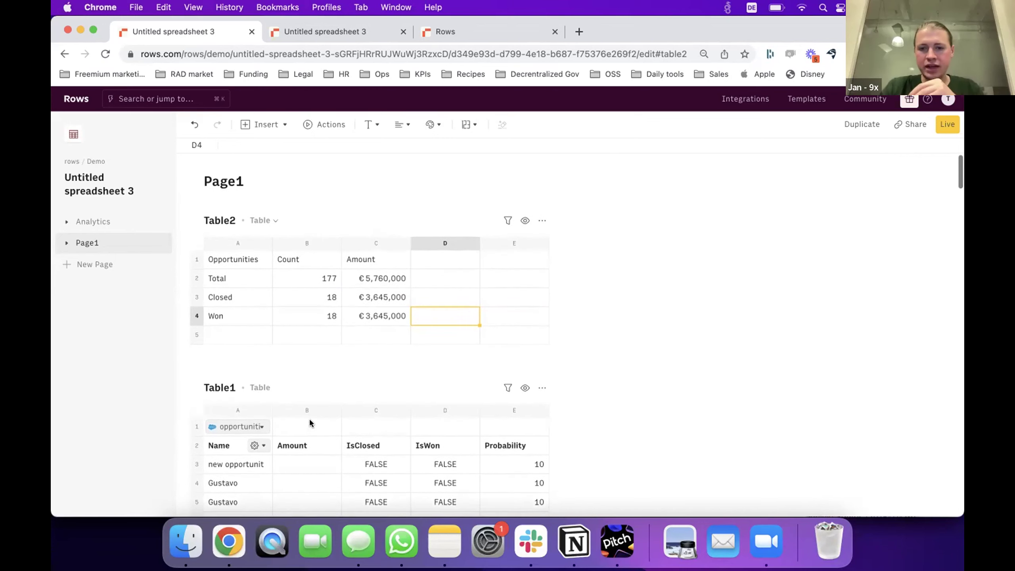
{"action": "left_click", "coordinate": [224, 258]}
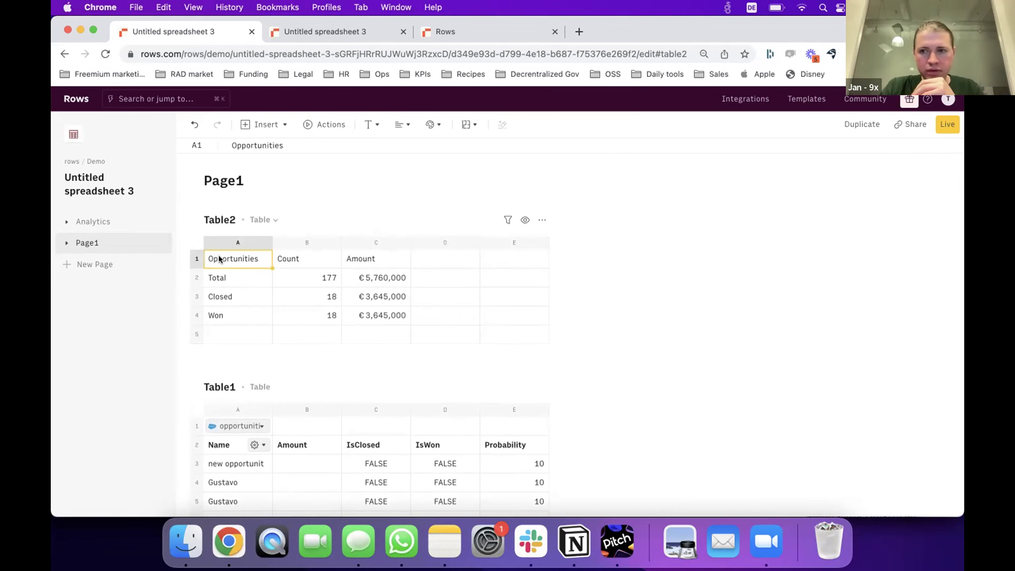
{"action": "left_click", "coordinate": [148, 242]}
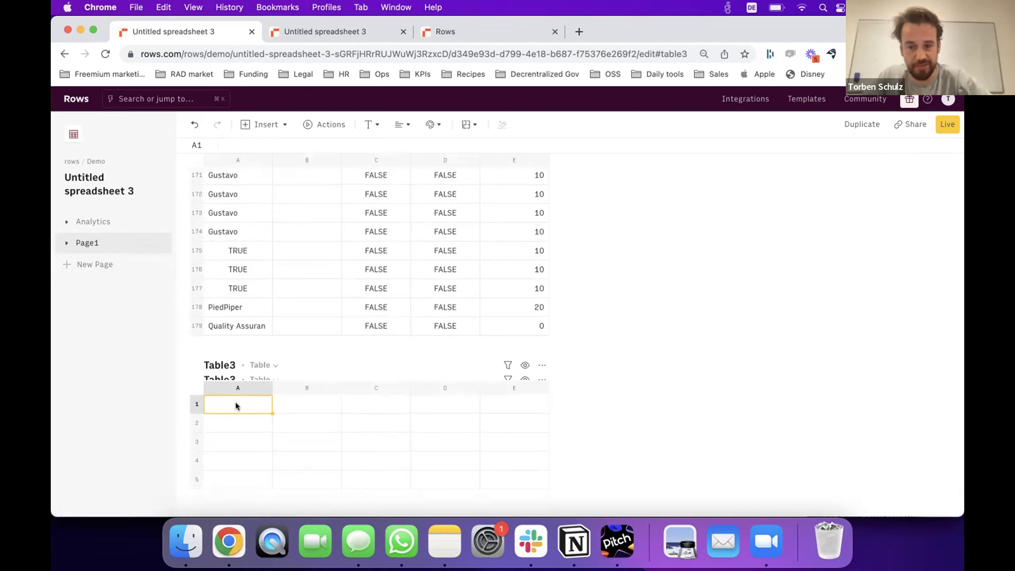
{"action": "type", "text": "Name"}
{"action": "key", "text": "Return"}
{"action": "key", "text": "Up"}
{"action": "key", "text": "Right"}
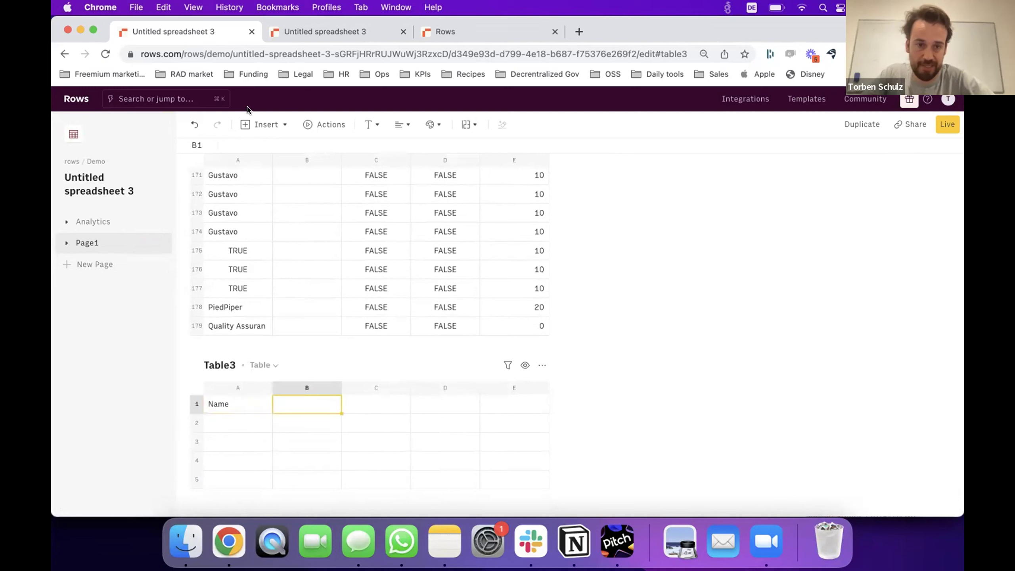
Insert a dropdown in B1 listing values from the range 'Table1'!A2:A.
{"action": "left_click", "coordinate": [265, 124]}
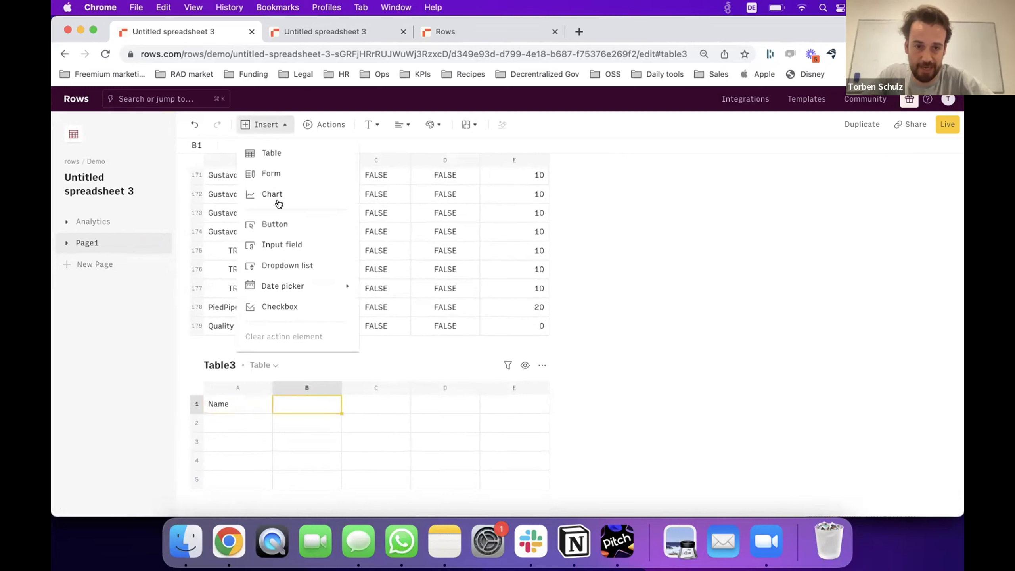
{"action": "left_click", "coordinate": [276, 268]}
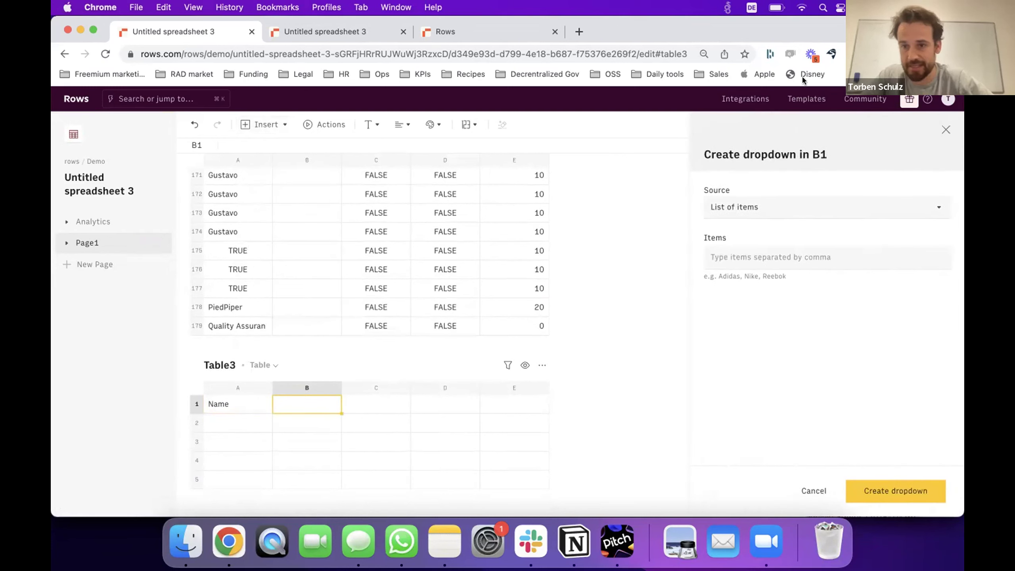
{"action": "left_click", "coordinate": [825, 211]}
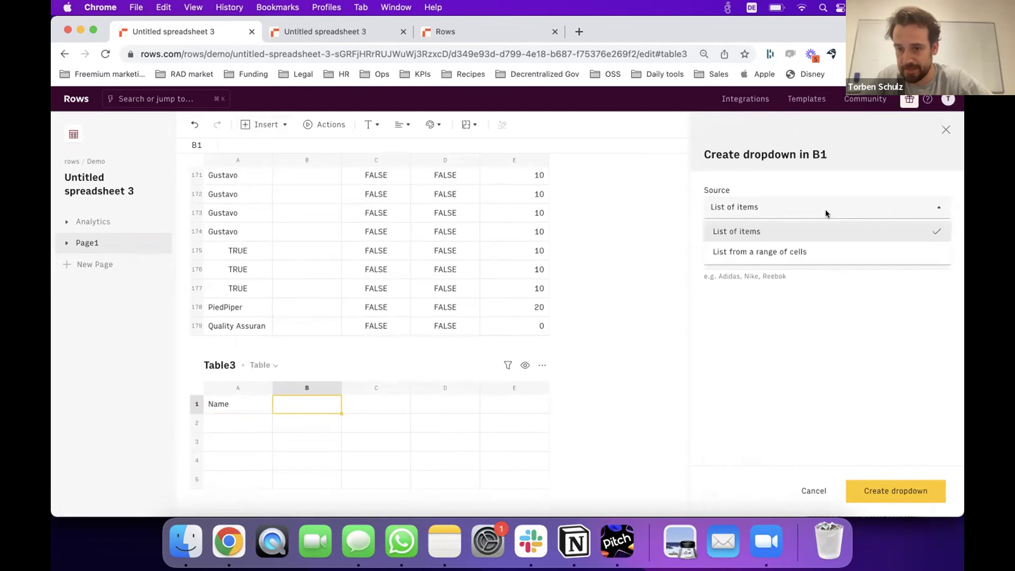
{"action": "left_click", "coordinate": [825, 247]}
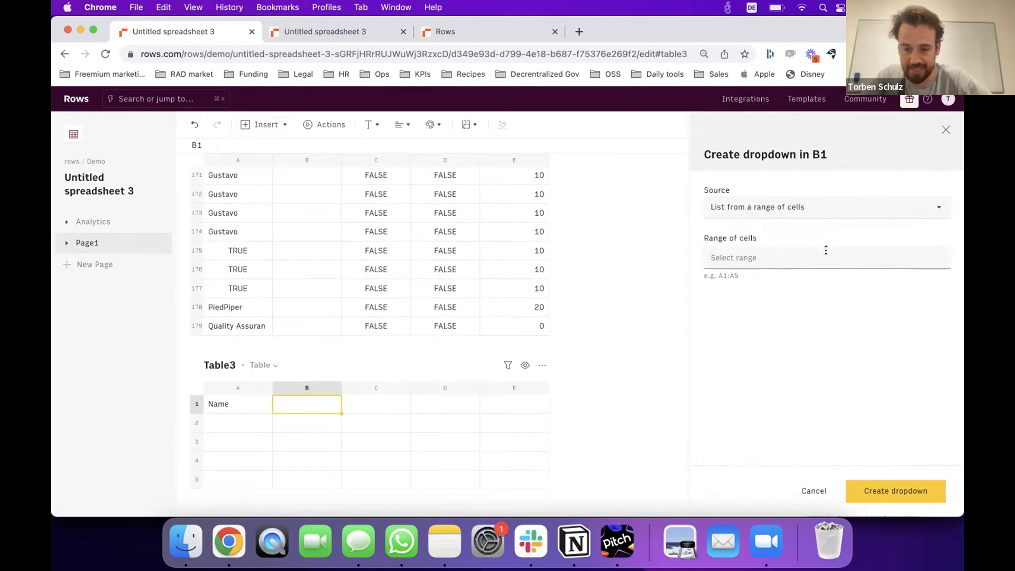
{"action": "left_click", "coordinate": [233, 196]}
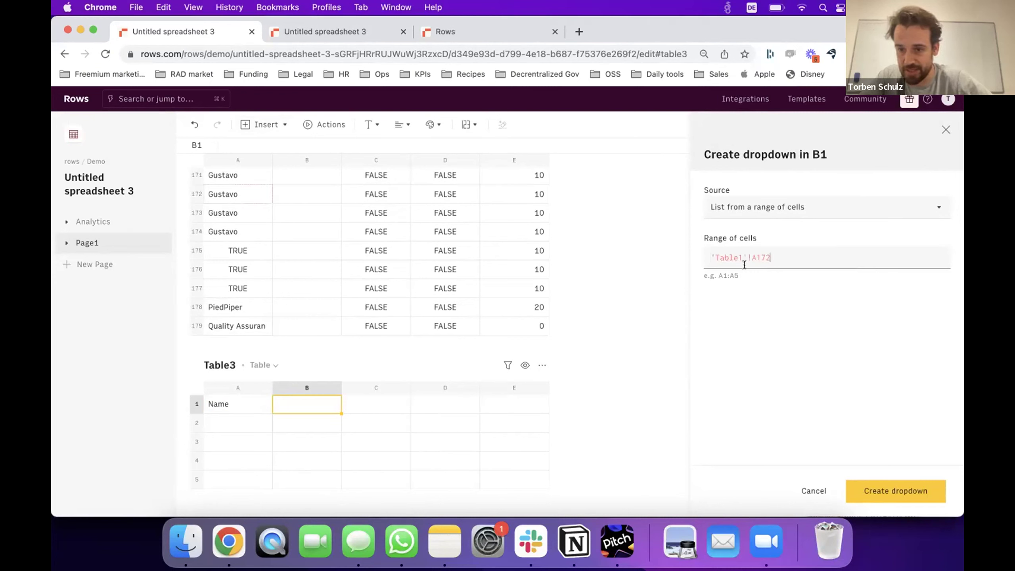
{"action": "type", "text": ":A"}
{"action": "left_click", "coordinate": [764, 252]}
{"action": "key", "text": "BackSpace"}
{"action": "key", "text": "BackSpace"}
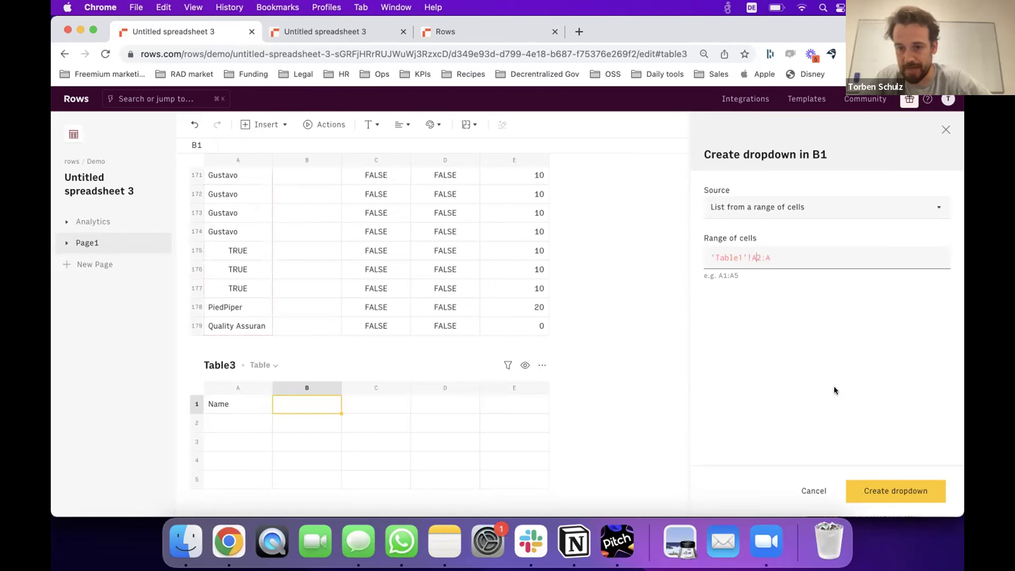
{"action": "left_click", "coordinate": [895, 484]}
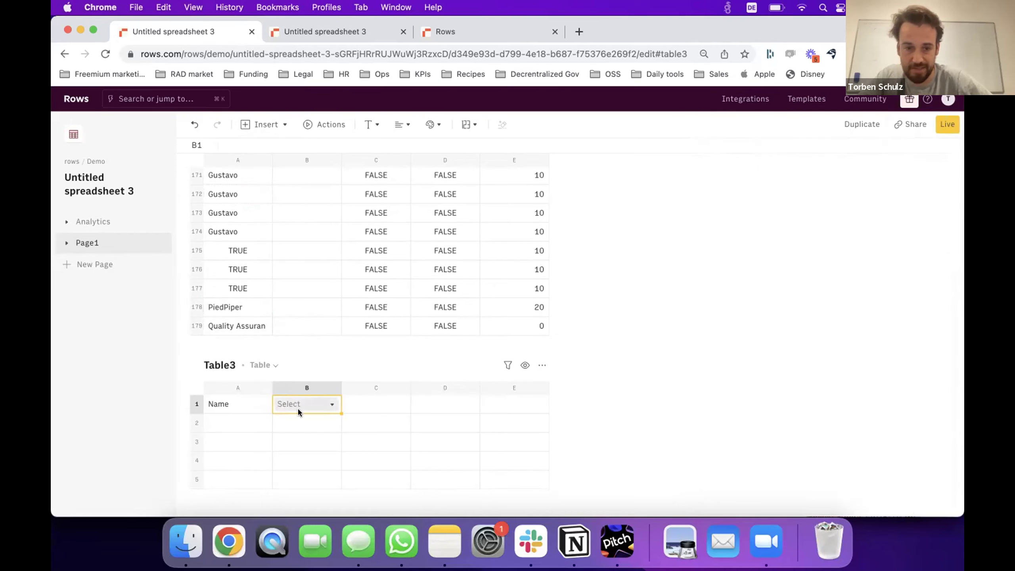
Choose PiedPiper as the B1 dropdown value by searching 'pied'.
{"action": "left_click", "coordinate": [325, 406]}
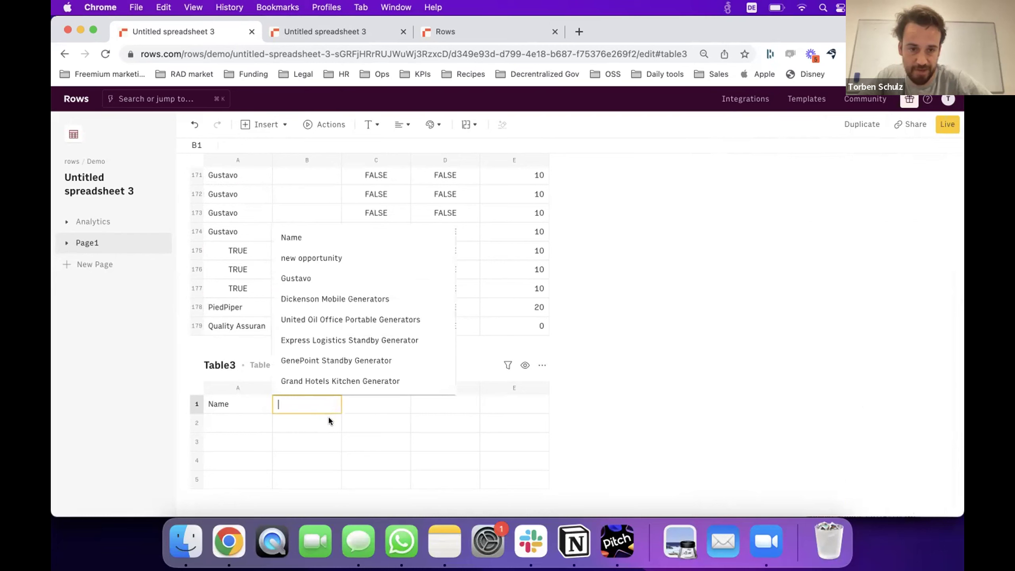
{"action": "key", "text": "Escape"}
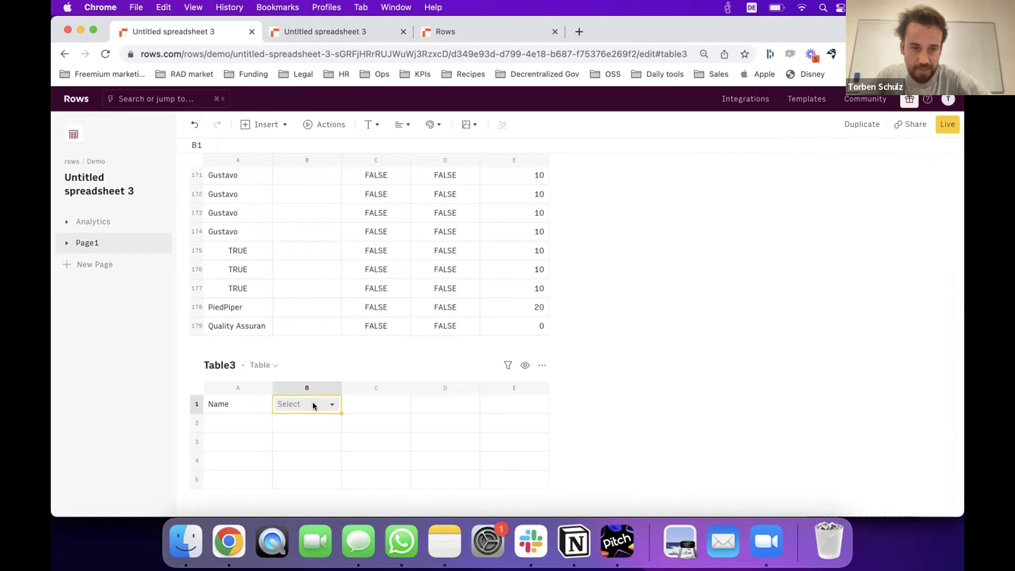
{"action": "type", "text": "o"}
{"action": "key", "text": "BackSpace"}
{"action": "type", "text": "pied"}
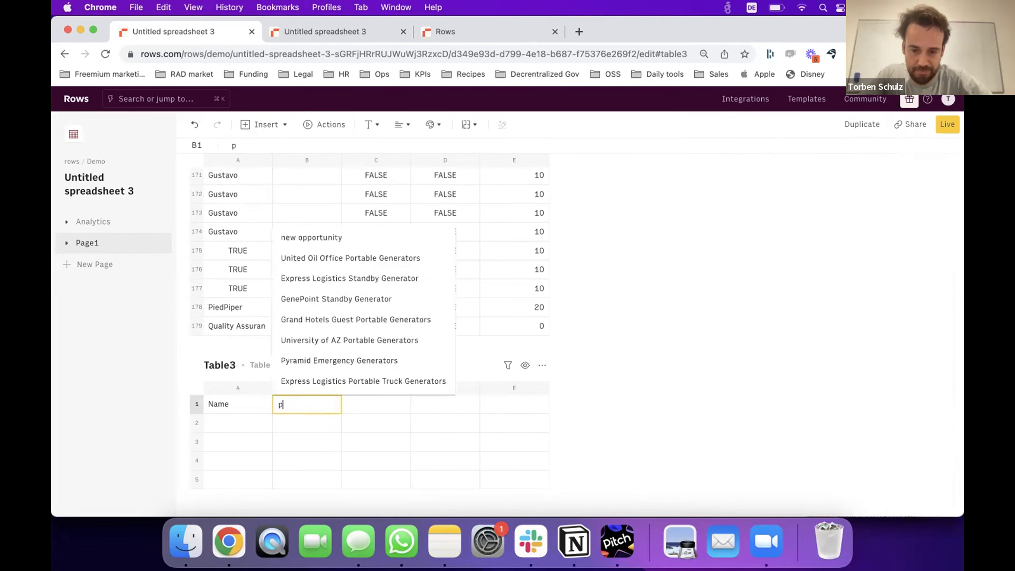
{"action": "left_click", "coordinate": [292, 429]}
{"action": "left_click", "coordinate": [310, 432]}
Start a =FILTER formula in A2, abandon it, and reselect cell A2.
{"action": "key", "text": "Up"}
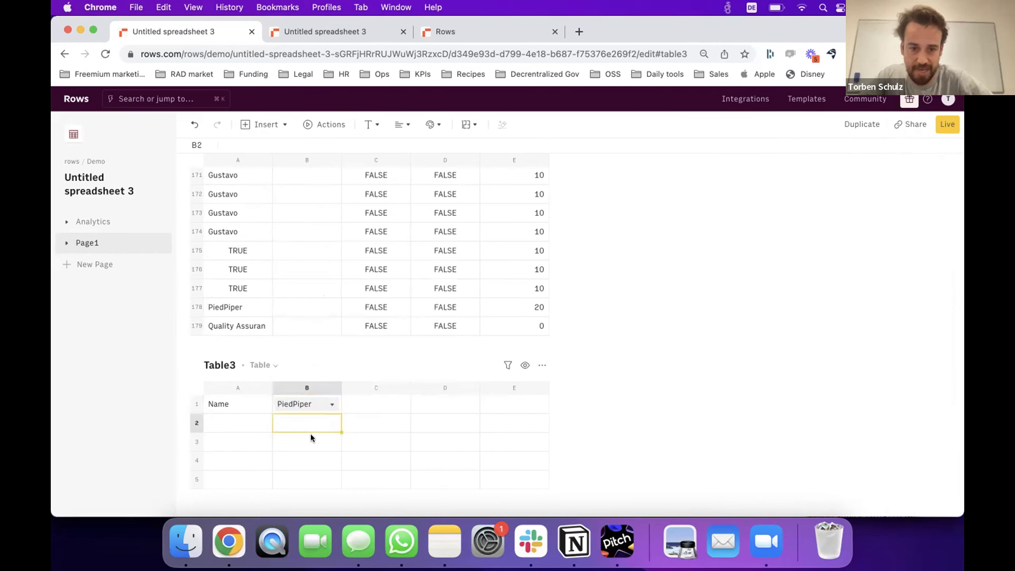
{"action": "key", "text": "Left"}
{"action": "type", "text": "=FILTER"}
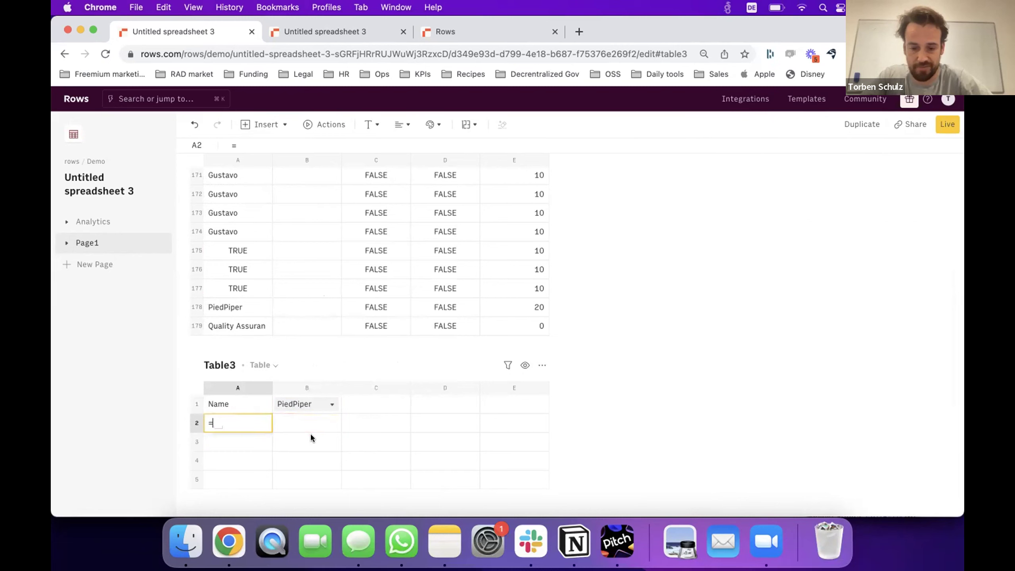
{"action": "key", "text": "BackSpace"}
{"action": "key", "text": "BackSpace"}
{"action": "key", "text": "BackSpace"}
{"action": "key", "text": "BackSpace"}
{"action": "key", "text": "BackSpace"}
{"action": "key", "text": "BackSpace"}
{"action": "key", "text": "BackSpace"}
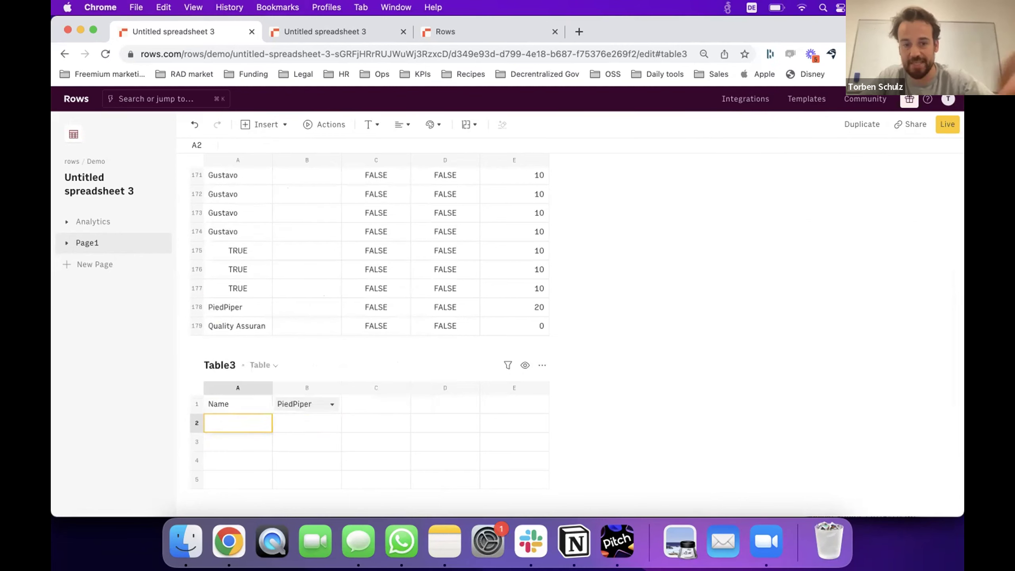
{"action": "key", "text": "Return"}
{"action": "scroll", "coordinate": [302, 305], "scroll_direction": "up", "scroll_amount": 5}
{"action": "scroll", "coordinate": [302, 304], "scroll_direction": "up", "scroll_amount": 7}
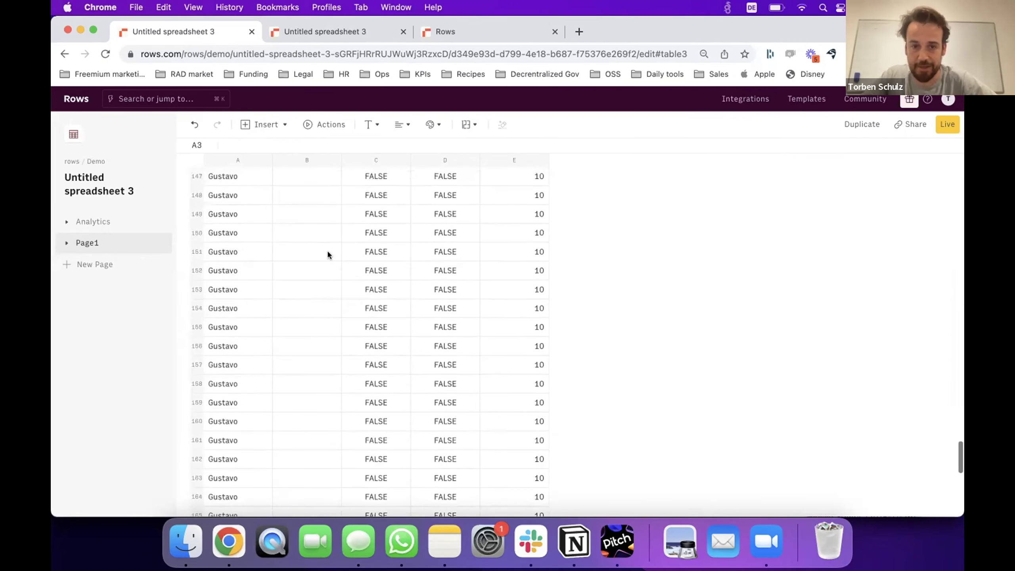
{"action": "scroll", "coordinate": [349, 384], "scroll_direction": "down", "scroll_amount": 12}
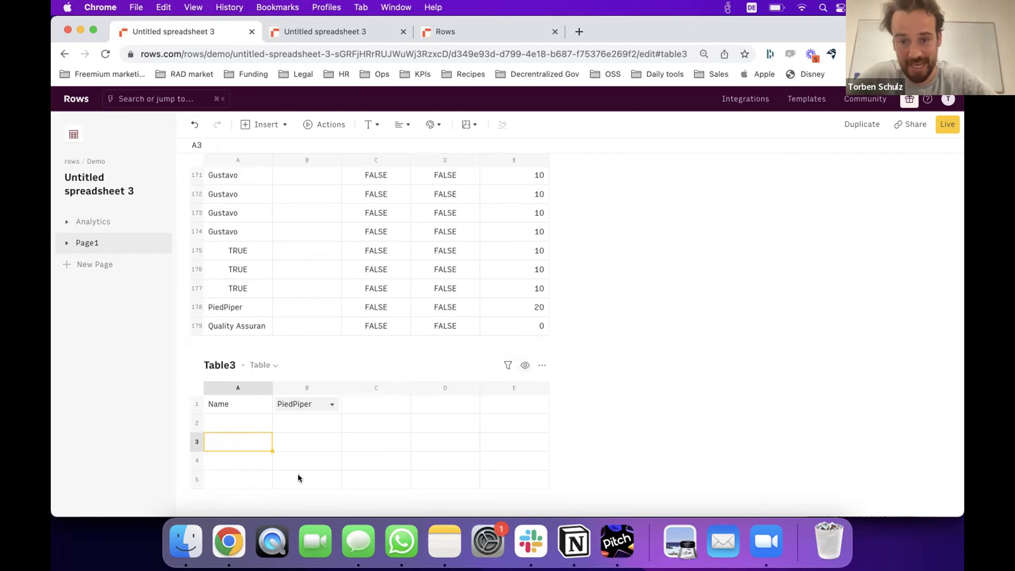
{"action": "left_click", "coordinate": [256, 424]}
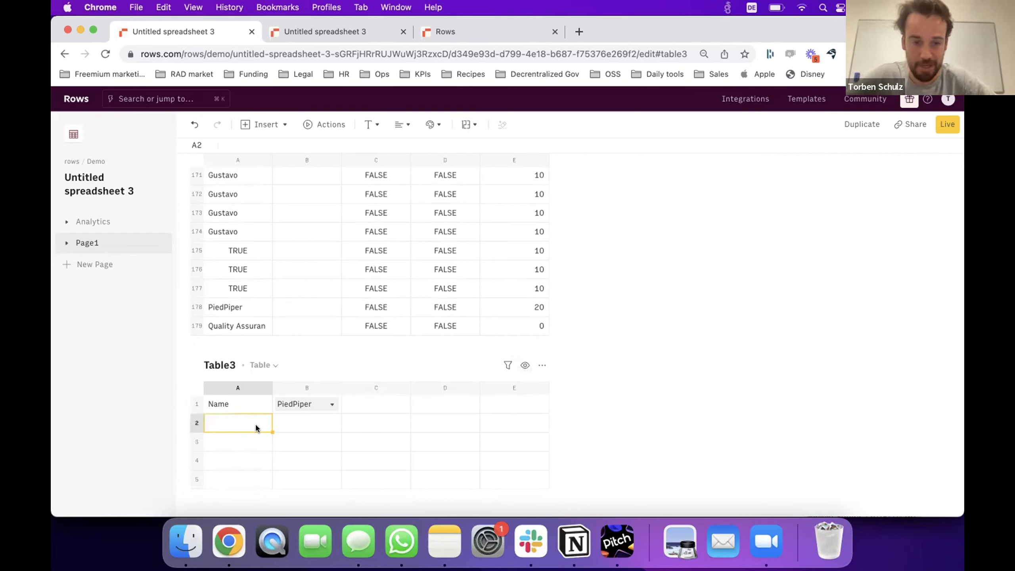
{"action": "left_click", "coordinate": [331, 127]}
{"action": "type", "text": "deepl"}
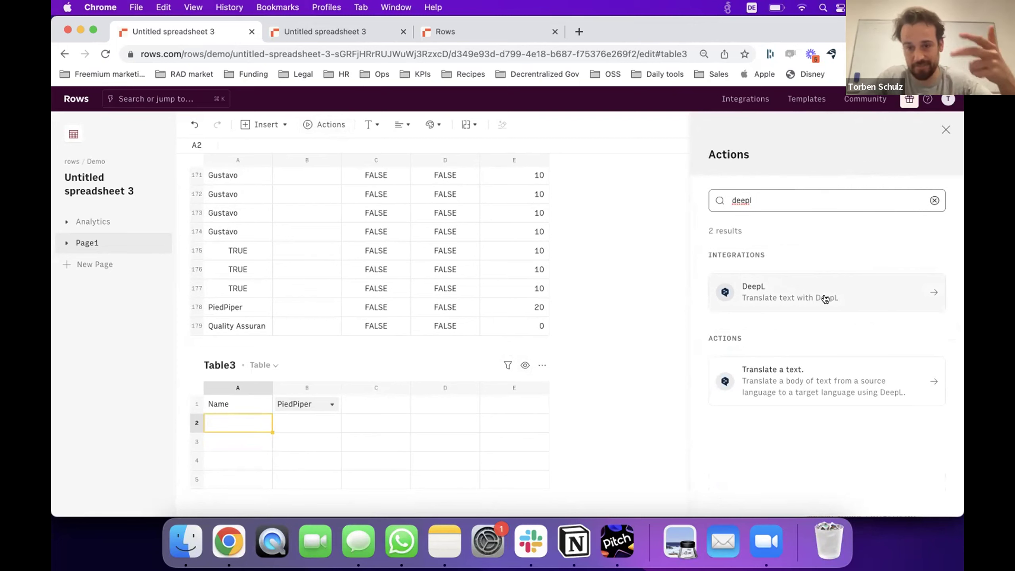
{"action": "left_click", "coordinate": [934, 200]}
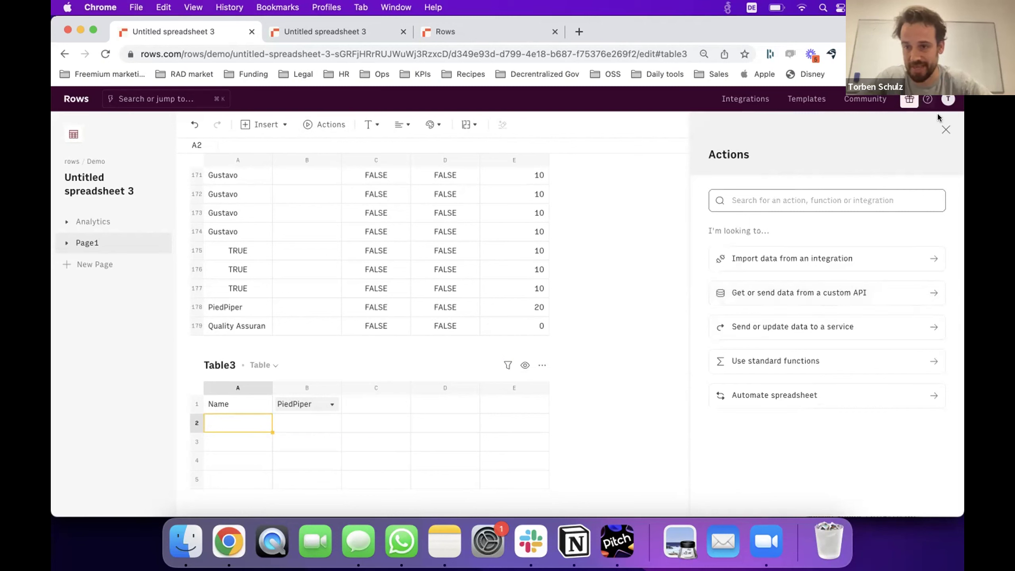
{"action": "left_click", "coordinate": [945, 129]}
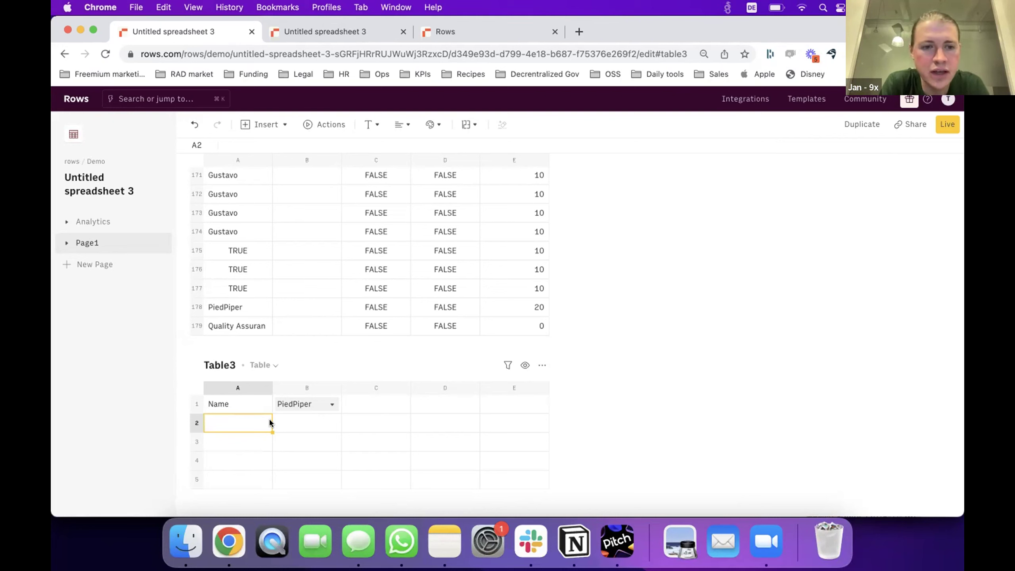
Switch to the Analytics page and scroll through its sessions and pageviews Report chart.
{"action": "left_click", "coordinate": [276, 284]}
{"action": "scroll", "coordinate": [276, 284], "scroll_direction": "up", "scroll_amount": 10}
{"action": "scroll", "coordinate": [271, 283], "scroll_direction": "up", "scroll_amount": 10}
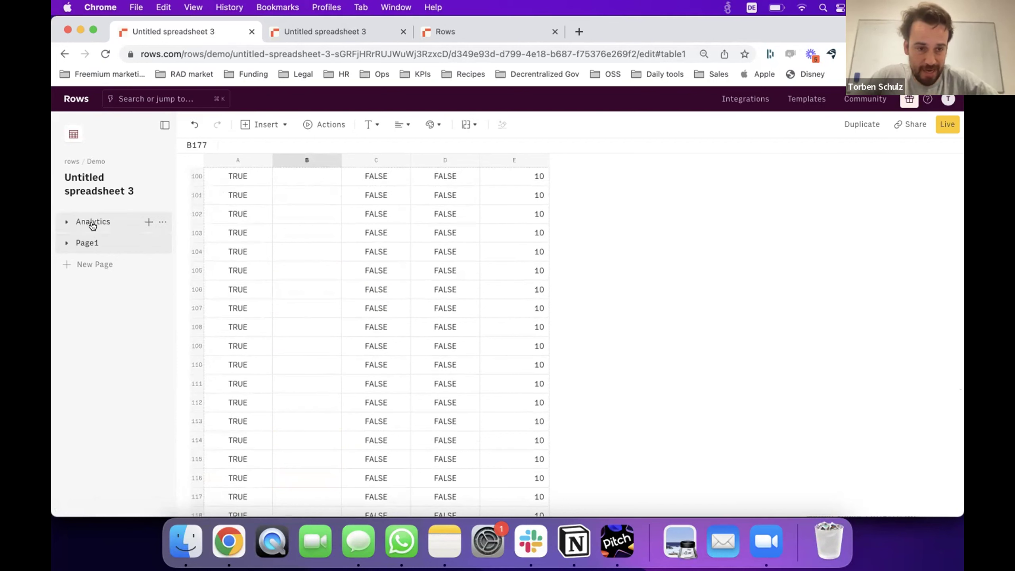
{"action": "left_click", "coordinate": [92, 225]}
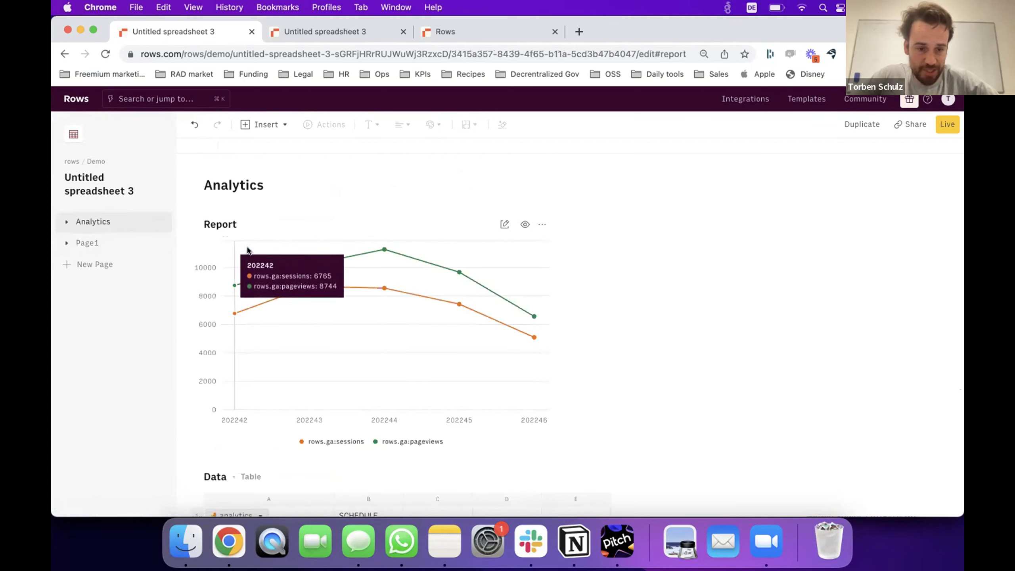
{"action": "scroll", "coordinate": [246, 395], "scroll_direction": "down", "scroll_amount": 5}
{"action": "scroll", "coordinate": [246, 390], "scroll_direction": "down", "scroll_amount": 2}
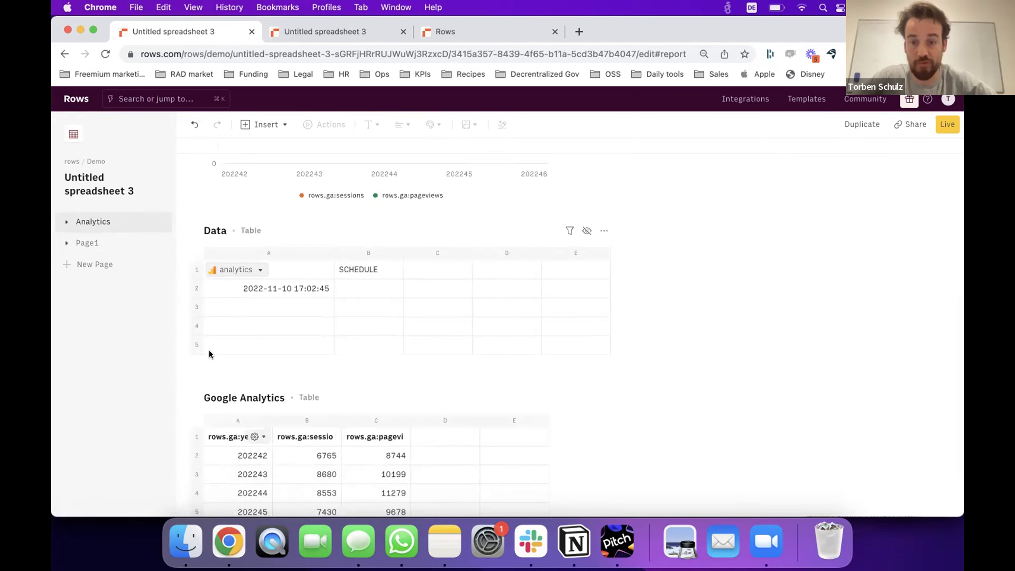
{"action": "scroll", "coordinate": [209, 349], "scroll_direction": "up", "scroll_amount": 6}
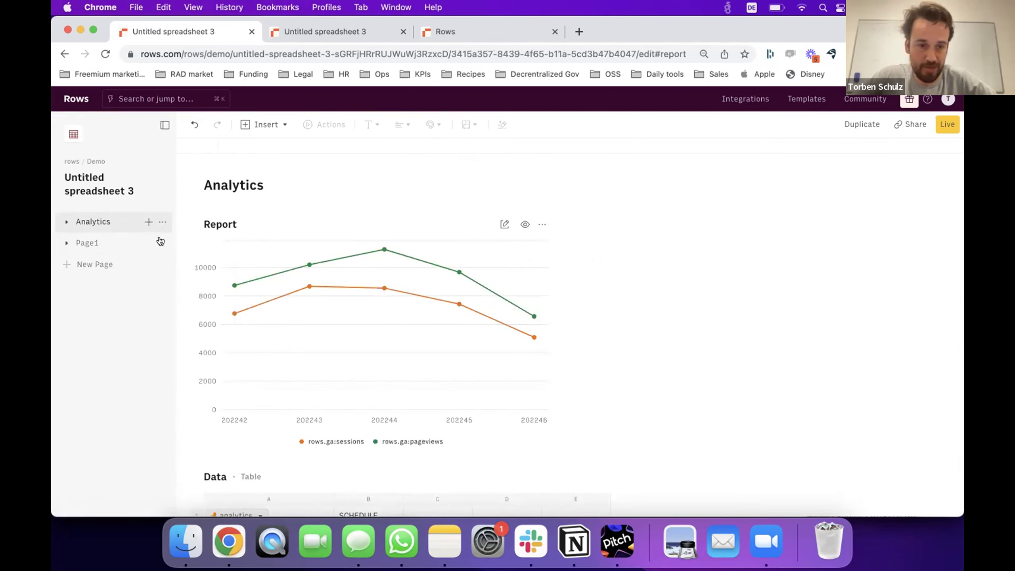
Add a new table named Input to the Analytics page with Date in A1.
{"action": "left_click", "coordinate": [144, 225]}
{"action": "left_click", "coordinate": [206, 450]}
{"action": "type", "text": "Input"}
{"action": "key", "text": "Return"}
{"action": "scroll", "coordinate": [218, 461], "scroll_direction": "down", "scroll_amount": 2}
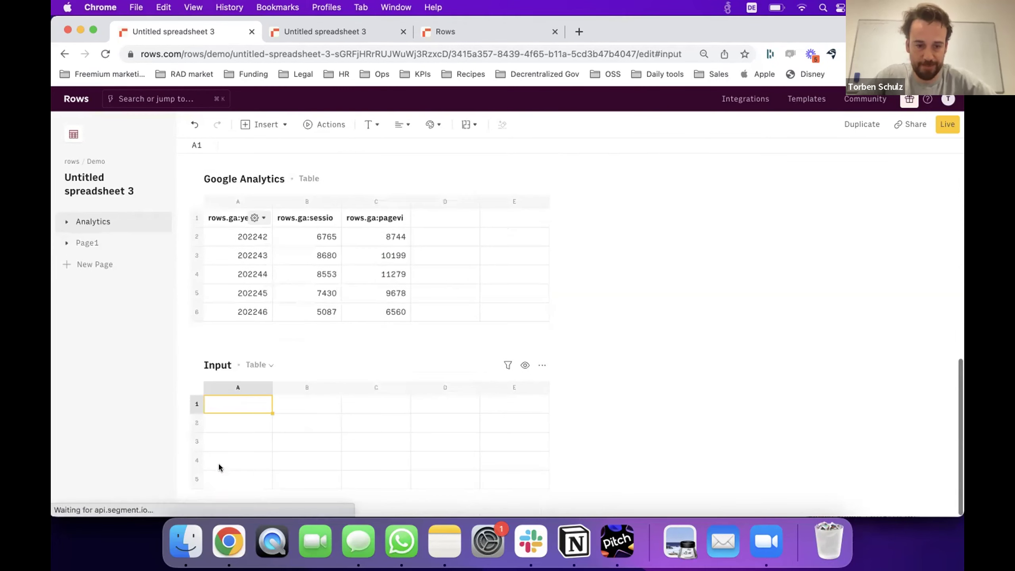
{"action": "type", "text": "Date"}
{"action": "key", "text": "Return"}
Insert a date range picker into B1 beside the Date label.
{"action": "key", "text": "Up"}
{"action": "key", "text": "Right"}
{"action": "left_click", "coordinate": [283, 125]}
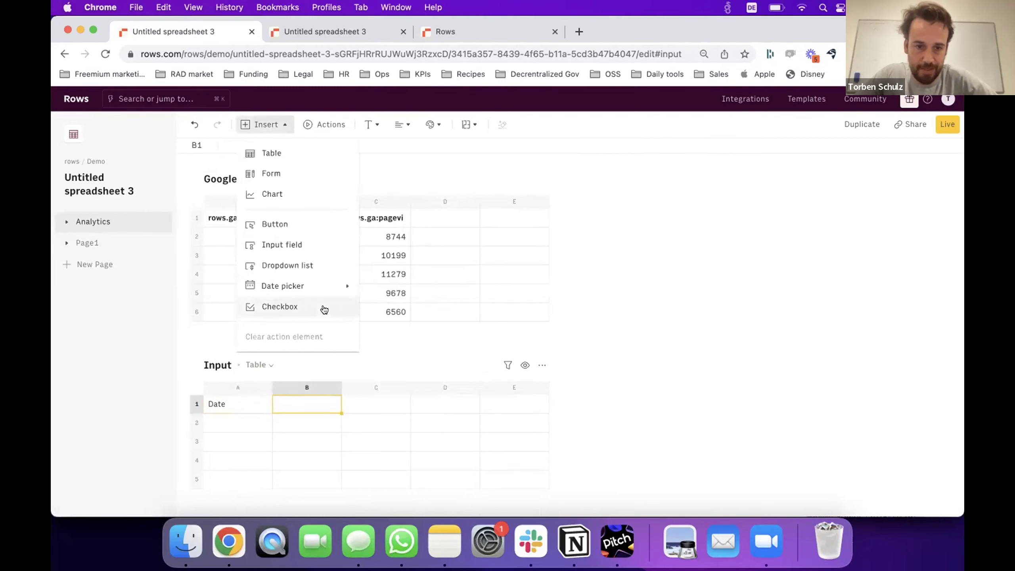
{"action": "mouse_move", "coordinate": [295, 286]}
{"action": "left_click", "coordinate": [418, 315]}
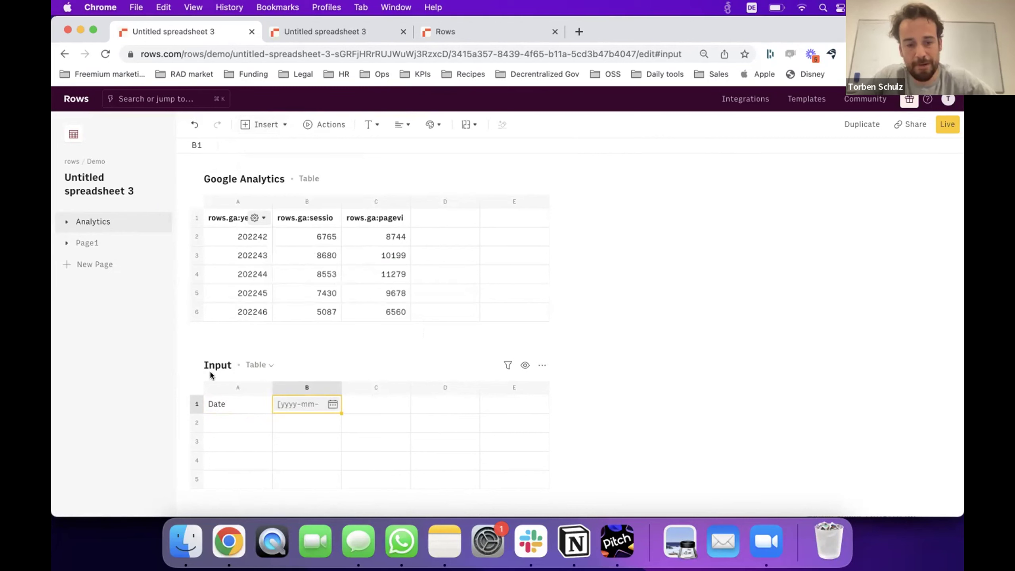
{"action": "left_click", "coordinate": [257, 364]}
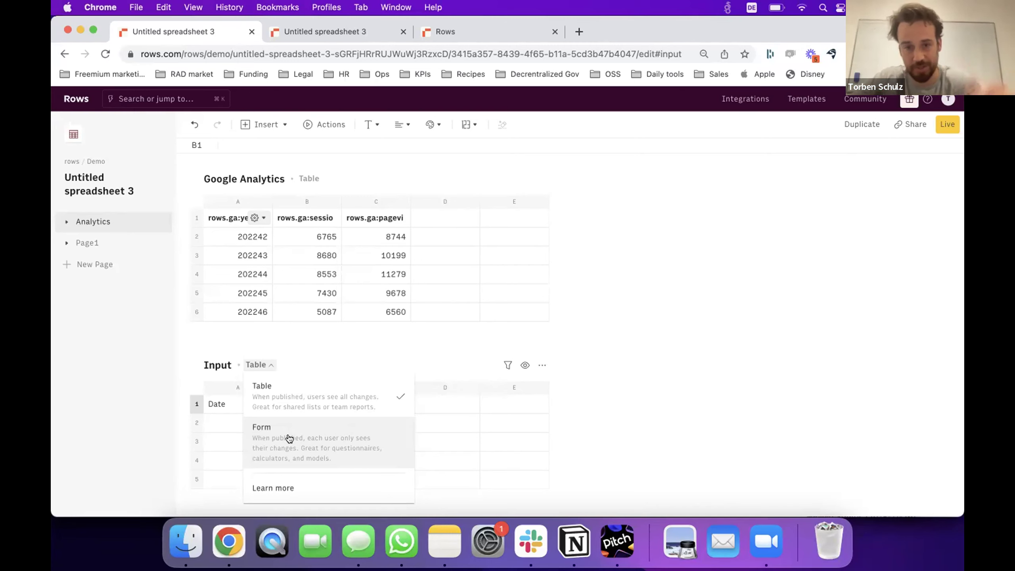
{"action": "left_click", "coordinate": [289, 438]}
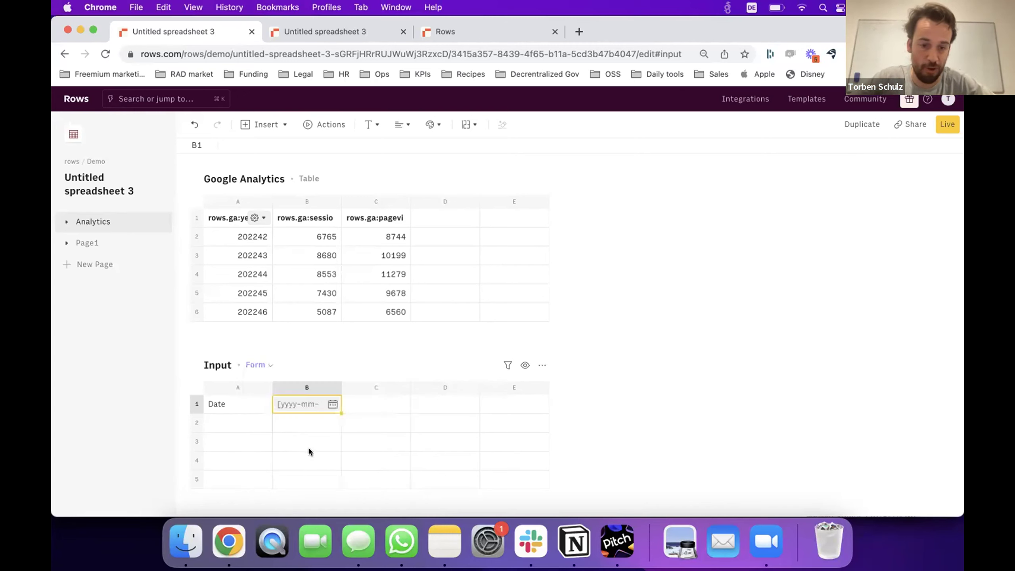
{"action": "left_click", "coordinate": [319, 427]}
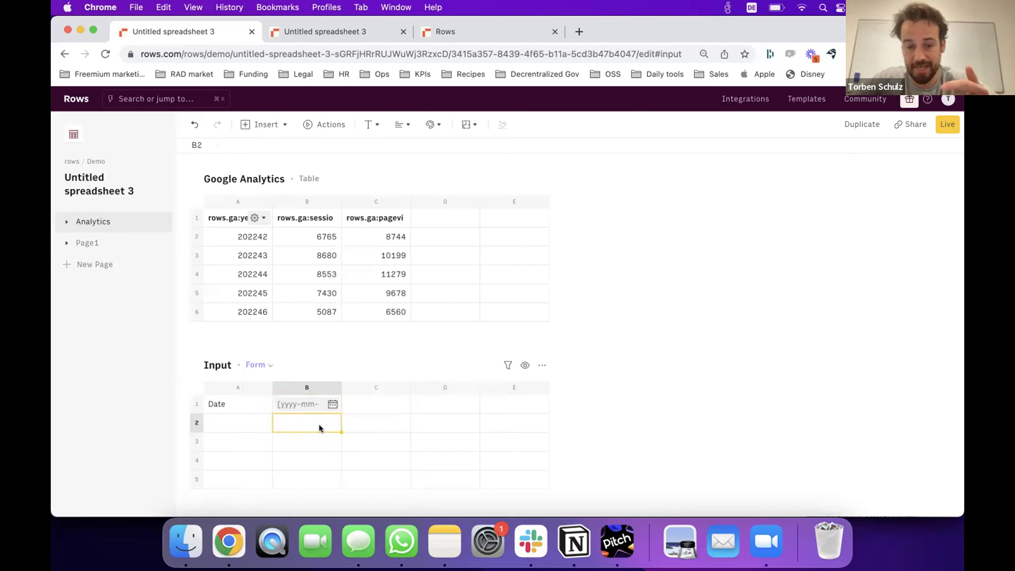
{"action": "left_click", "coordinate": [368, 470]}
{"action": "key", "text": "Left"}
{"action": "key", "text": "Left"}
{"action": "key", "text": "Up"}
{"action": "key", "text": "Up"}
{"action": "key", "text": "Right"}
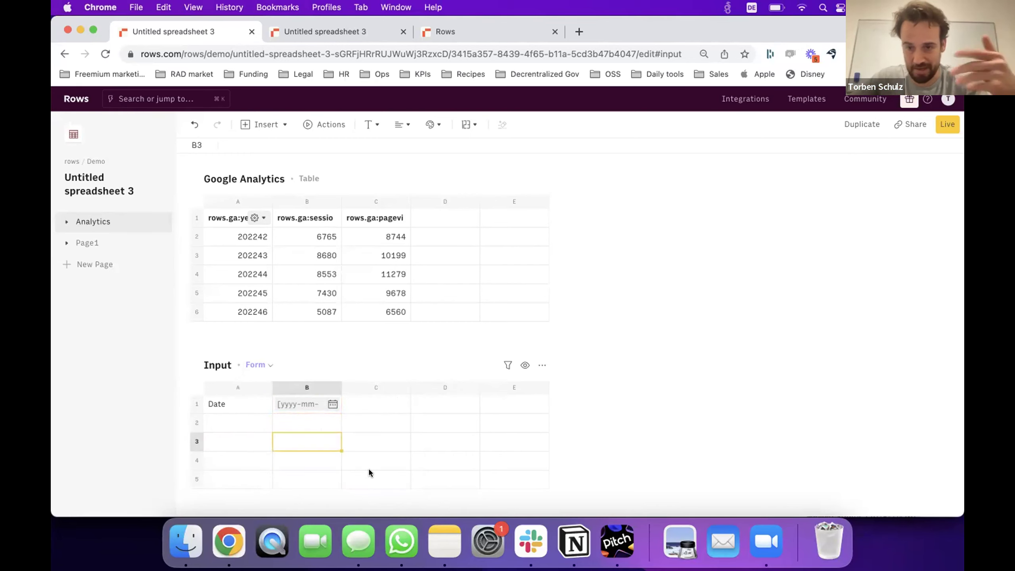
{"action": "key", "text": "Down"}
{"action": "key", "text": "Up"}
{"action": "key", "text": "Up"}
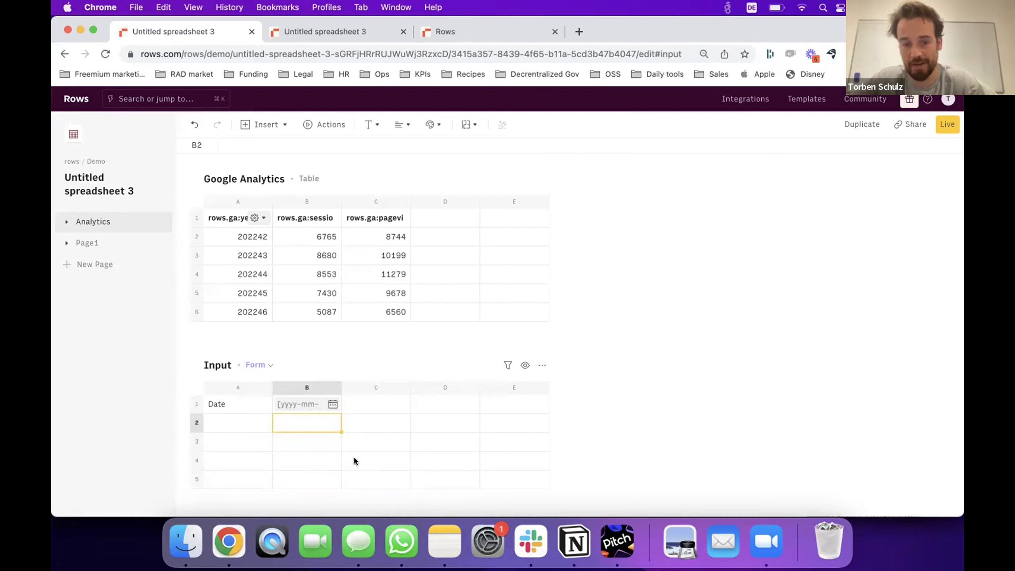
{"action": "left_click", "coordinate": [272, 126]}
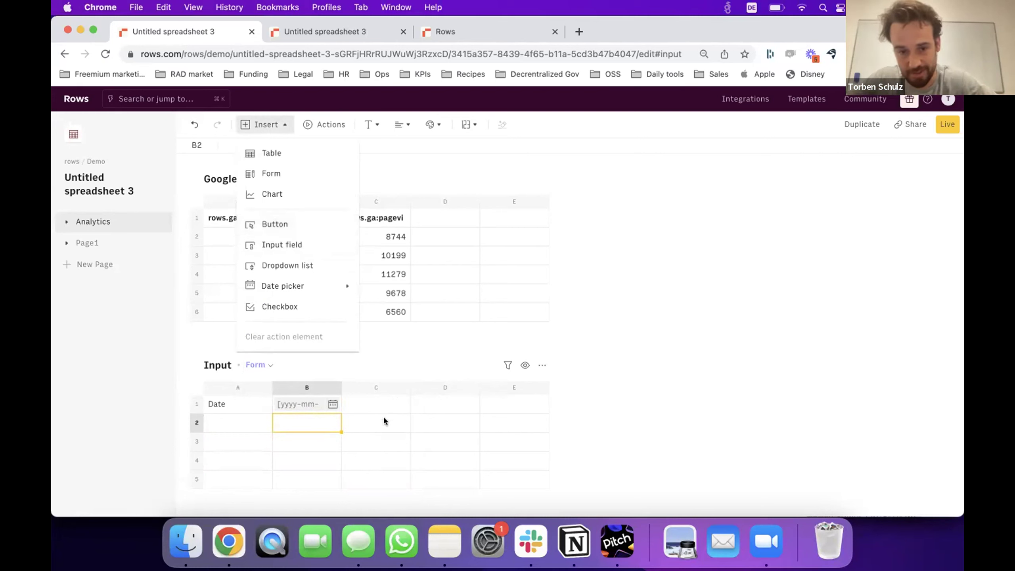
{"action": "left_click", "coordinate": [323, 425]}
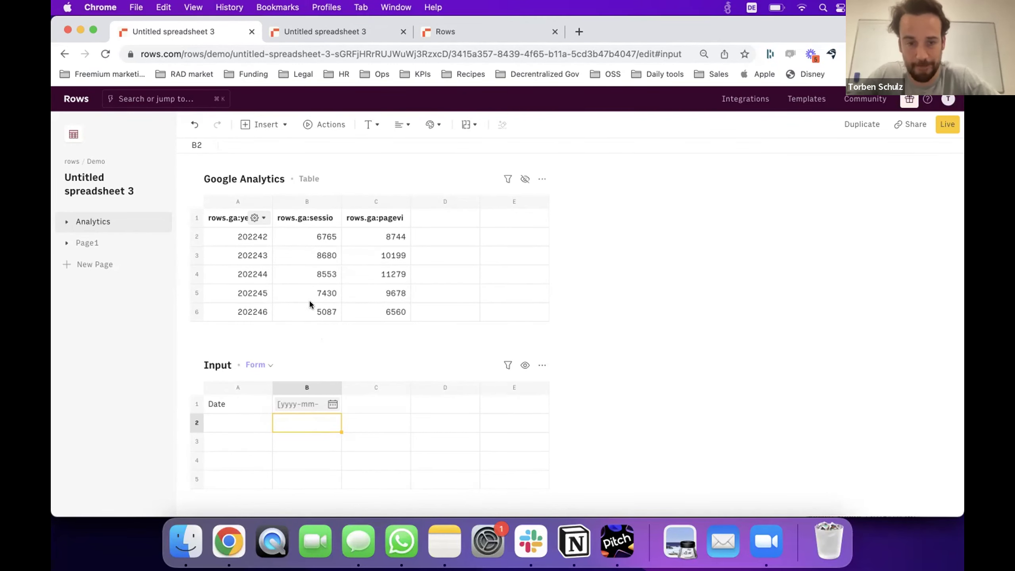
{"action": "scroll", "coordinate": [310, 299], "scroll_direction": "up", "scroll_amount": 3}
{"action": "scroll", "coordinate": [310, 304], "scroll_direction": "up", "scroll_amount": 8}
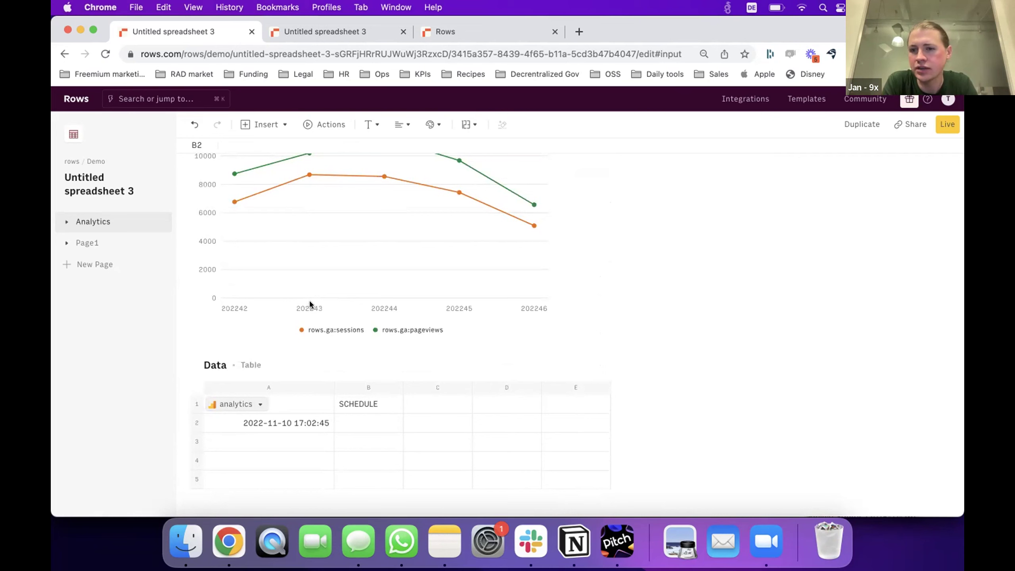
{"action": "scroll", "coordinate": [310, 304], "scroll_direction": "up", "scroll_amount": 3}
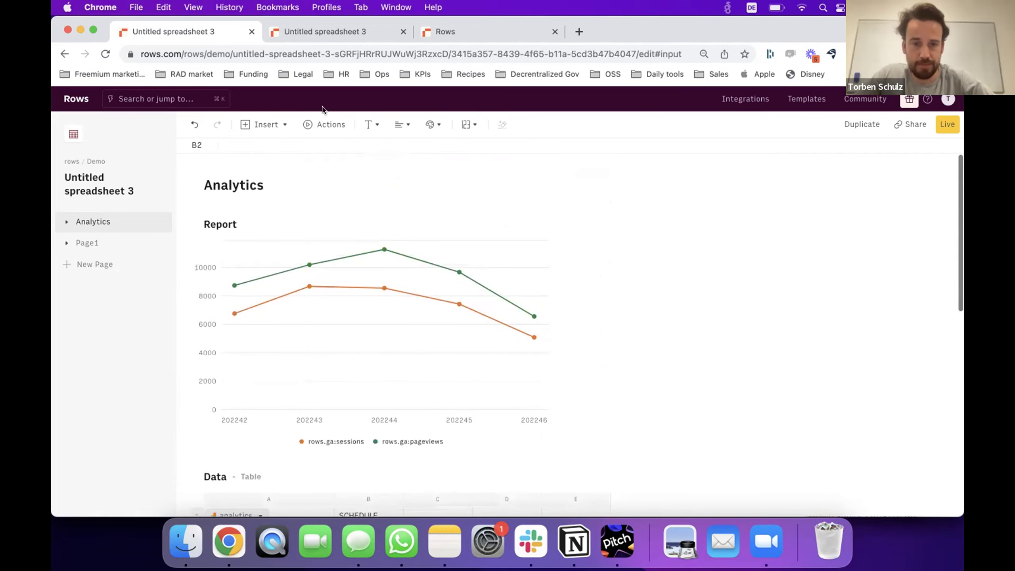
{"action": "left_click", "coordinate": [321, 124]}
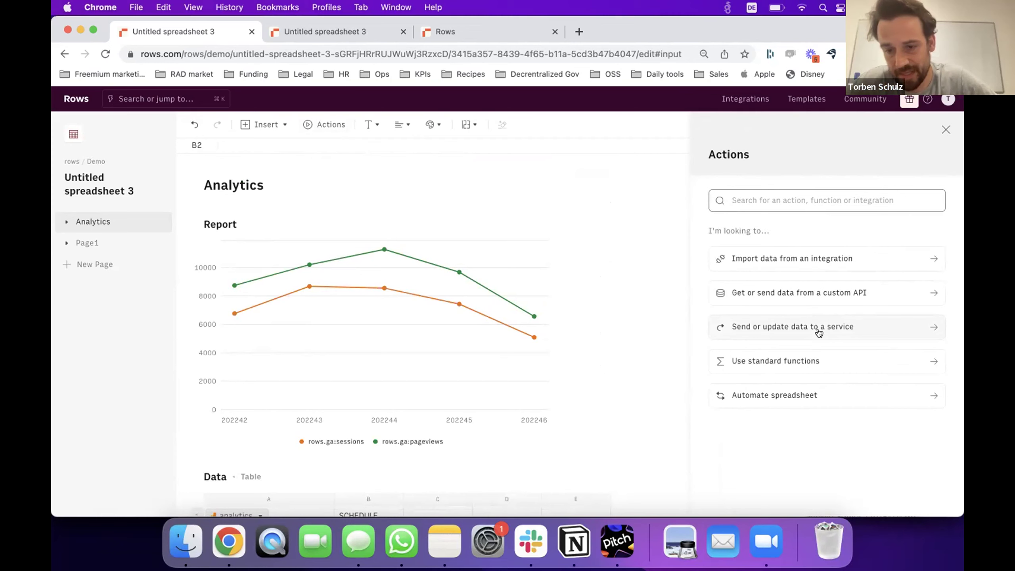
{"action": "left_click", "coordinate": [339, 127]}
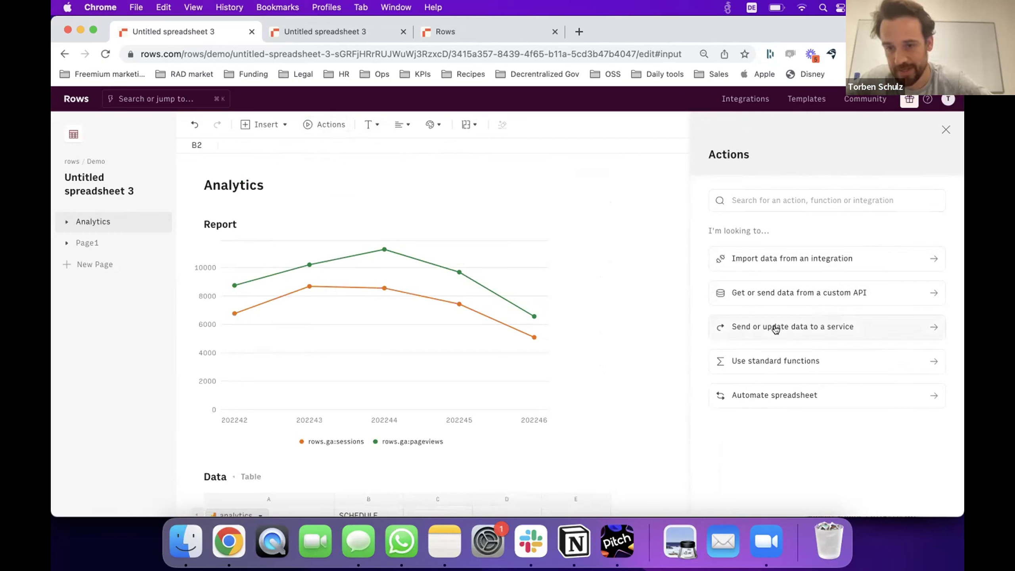
{"action": "left_click", "coordinate": [775, 329]}
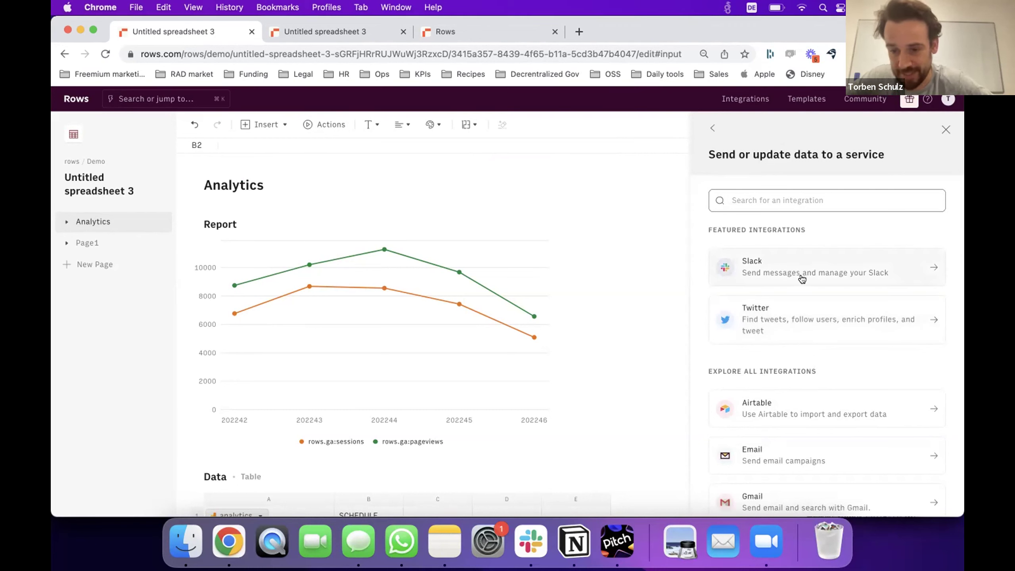
{"action": "scroll", "coordinate": [820, 434], "scroll_direction": "down", "scroll_amount": 3}
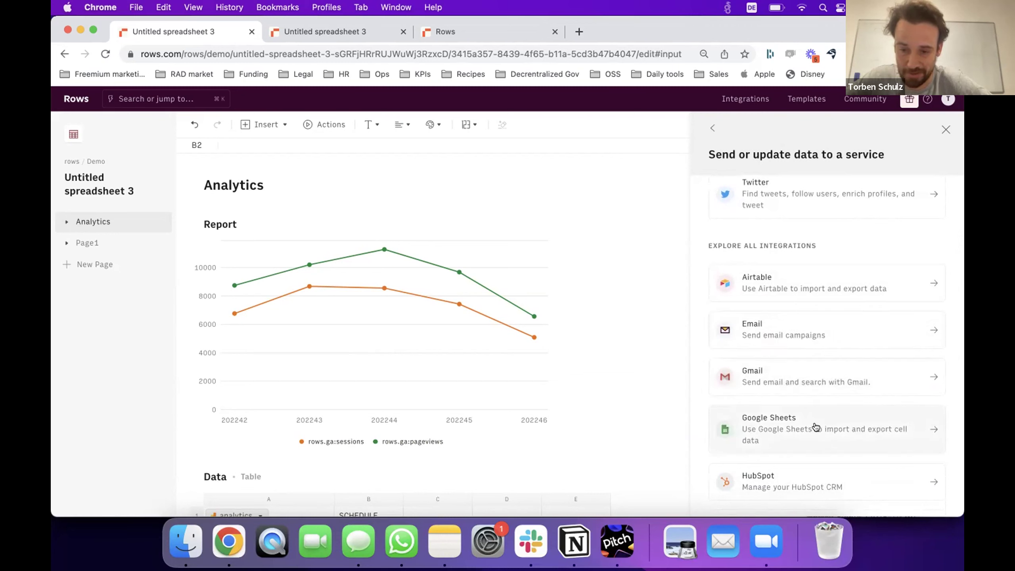
{"action": "scroll", "coordinate": [815, 427], "scroll_direction": "down", "scroll_amount": 5}
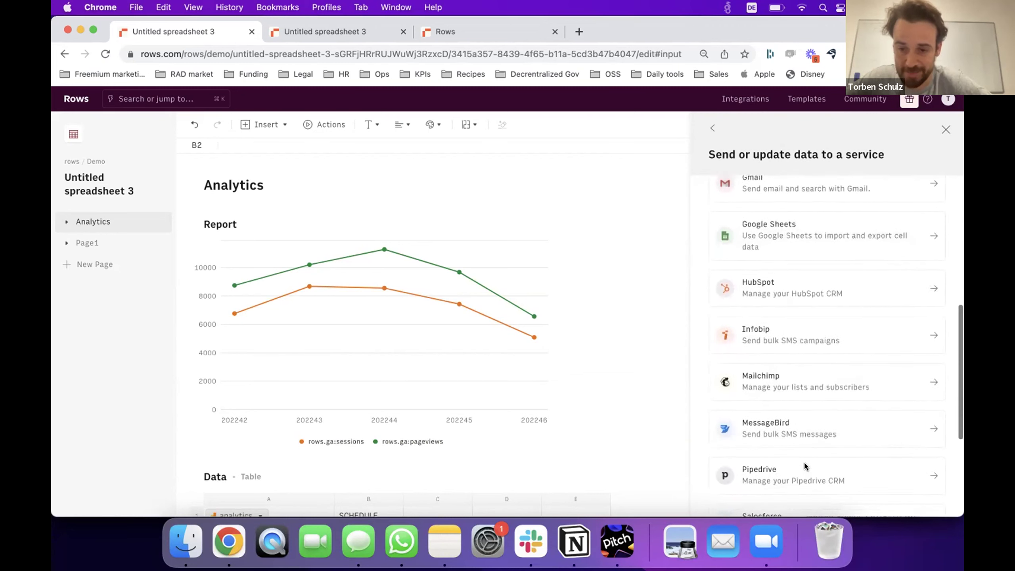
{"action": "scroll", "coordinate": [805, 466], "scroll_direction": "up", "scroll_amount": 7}
{"action": "scroll", "coordinate": [761, 369], "scroll_direction": "down", "scroll_amount": 2}
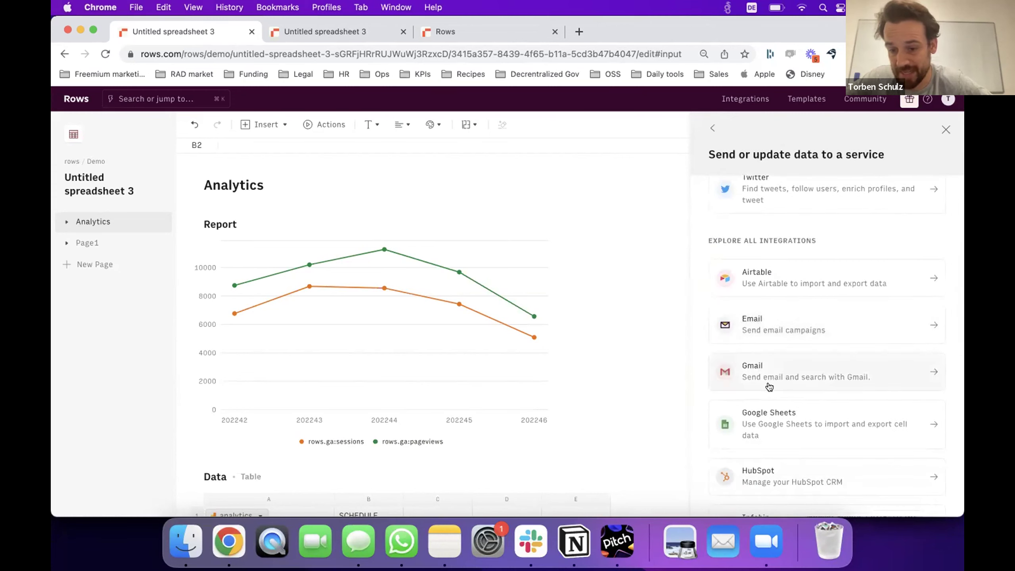
{"action": "scroll", "coordinate": [769, 387], "scroll_direction": "down", "scroll_amount": 8}
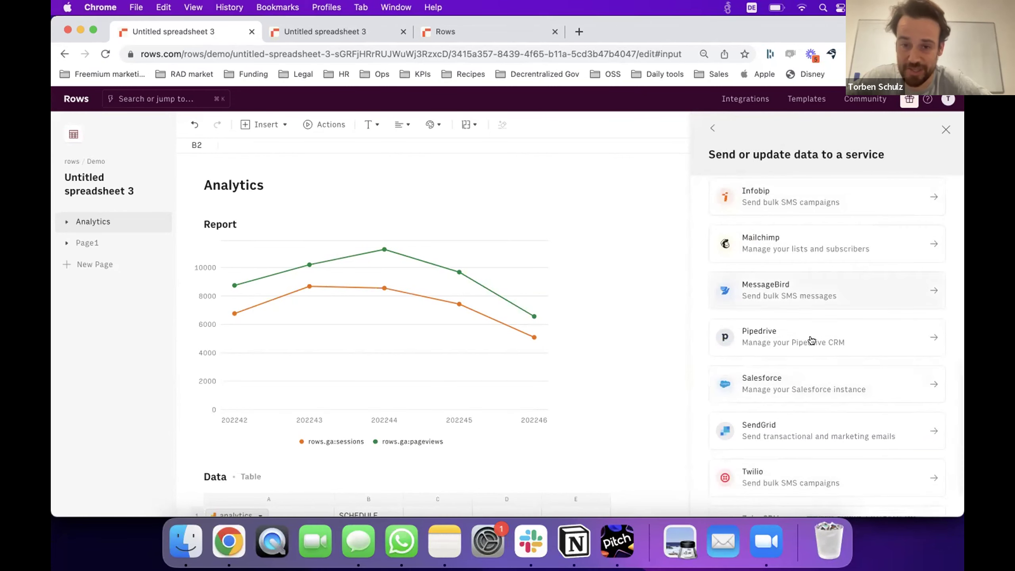
{"action": "scroll", "coordinate": [814, 348], "scroll_direction": "up", "scroll_amount": 6}
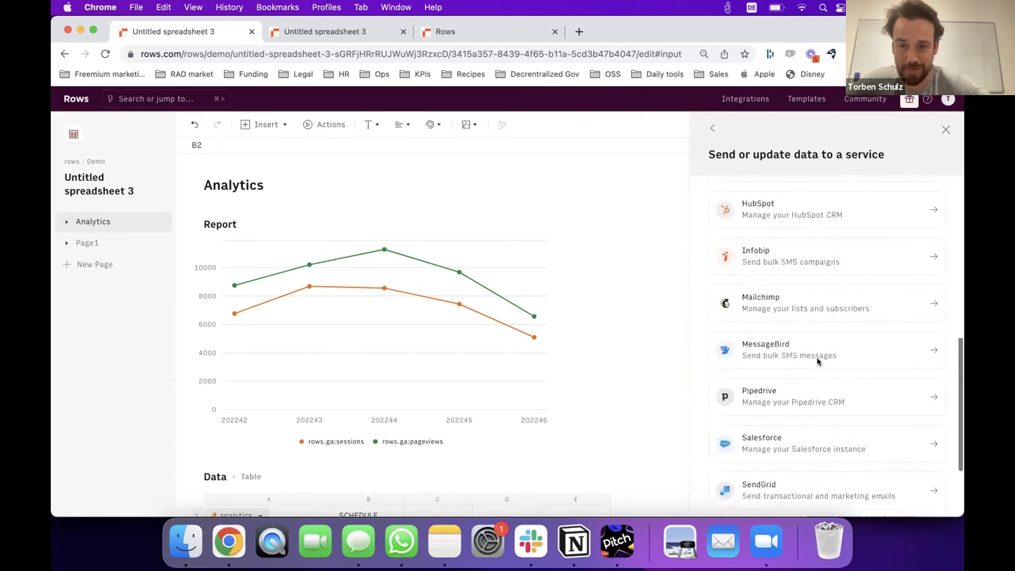
{"action": "scroll", "coordinate": [813, 339], "scroll_direction": "up", "scroll_amount": 5}
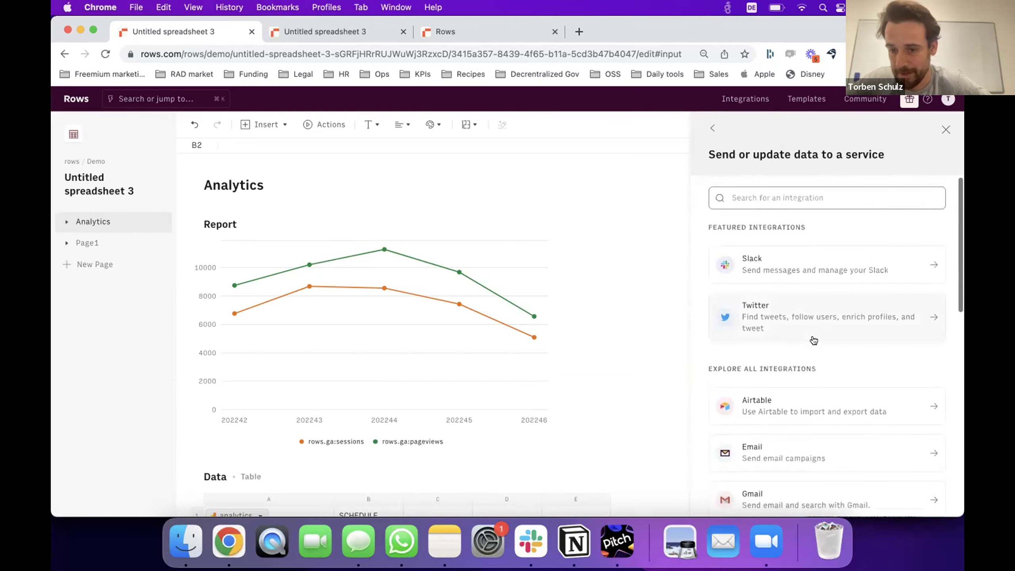
{"action": "left_click", "coordinate": [945, 129]}
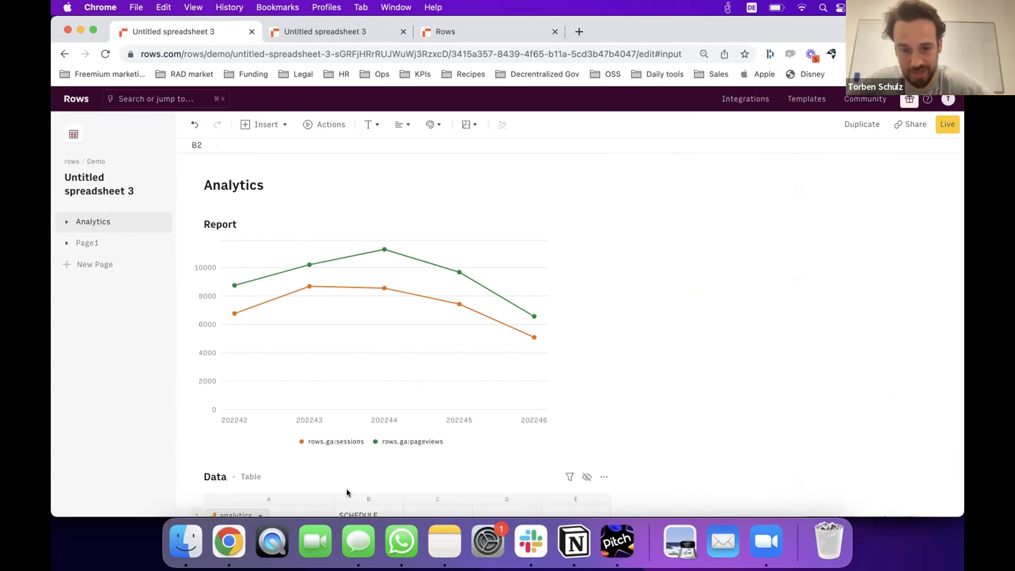
{"action": "scroll", "coordinate": [347, 492], "scroll_direction": "down", "scroll_amount": 5}
{"action": "left_click", "coordinate": [352, 419]}
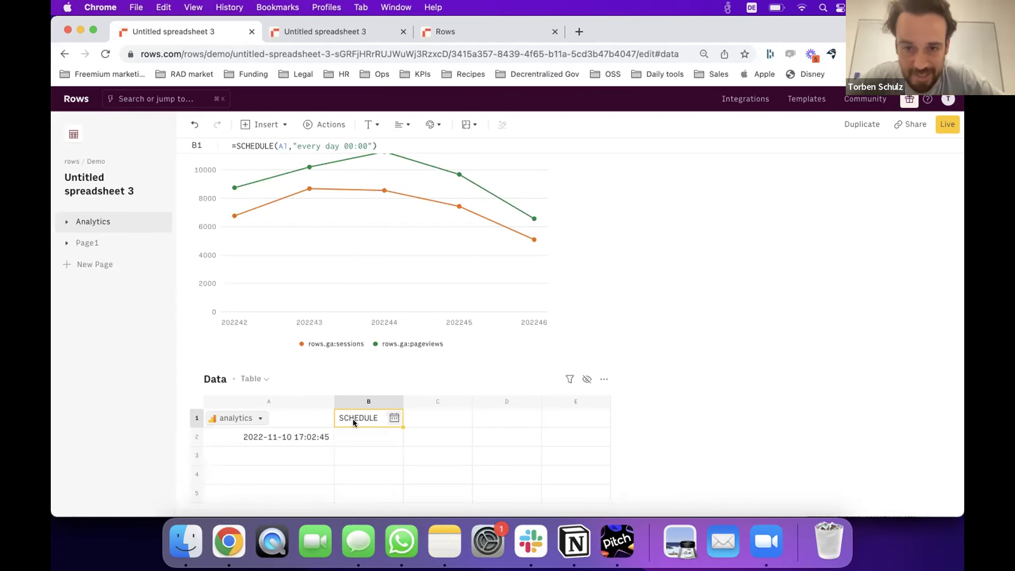
{"action": "scroll", "coordinate": [353, 422], "scroll_direction": "down", "scroll_amount": 1}
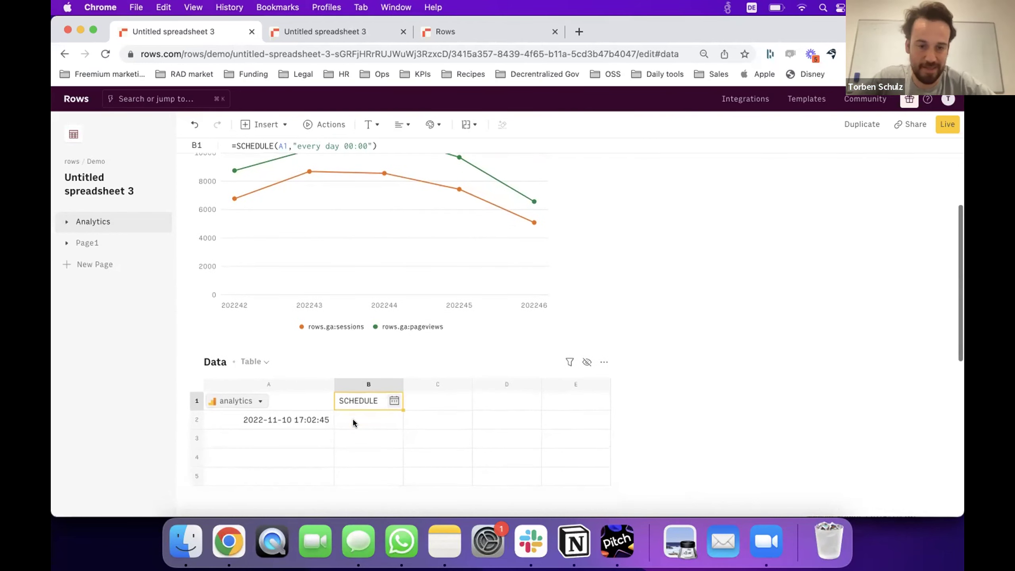
{"action": "left_click", "coordinate": [302, 445]}
{"action": "scroll", "coordinate": [302, 446], "scroll_direction": "down", "scroll_amount": 2}
Enter =LIST_CHANNELS_SLACK() in A3 to fetch the Slack channels.
{"action": "type", "text": "="}
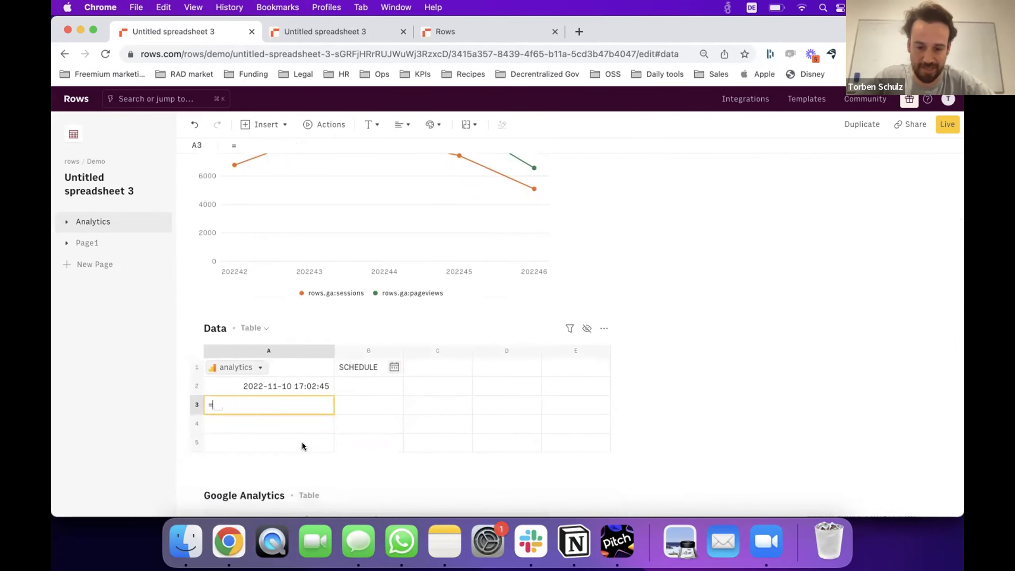
{"action": "type", "text": "slack"}
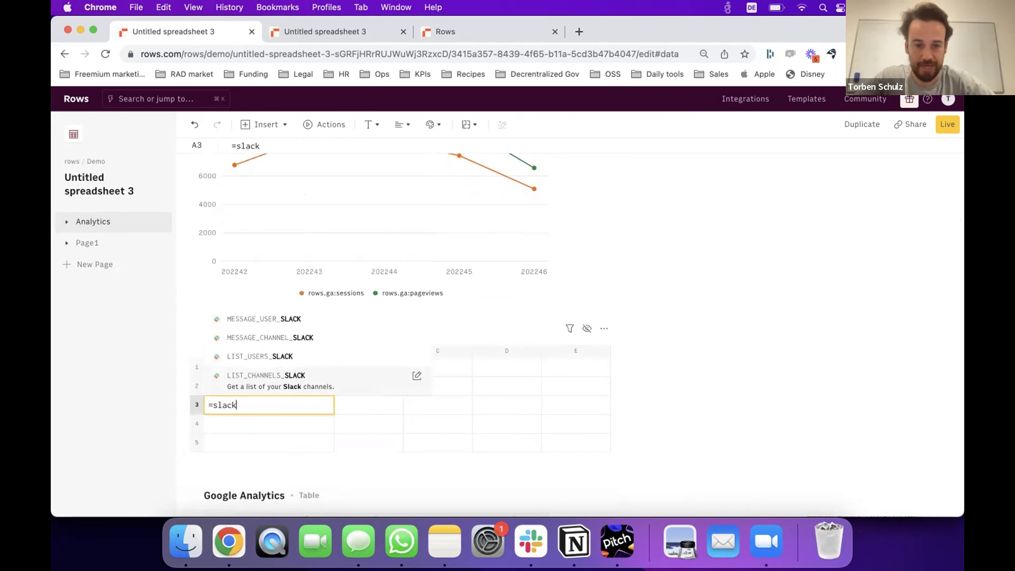
{"action": "key", "text": "Tab"}
{"action": "key", "text": "Return"}
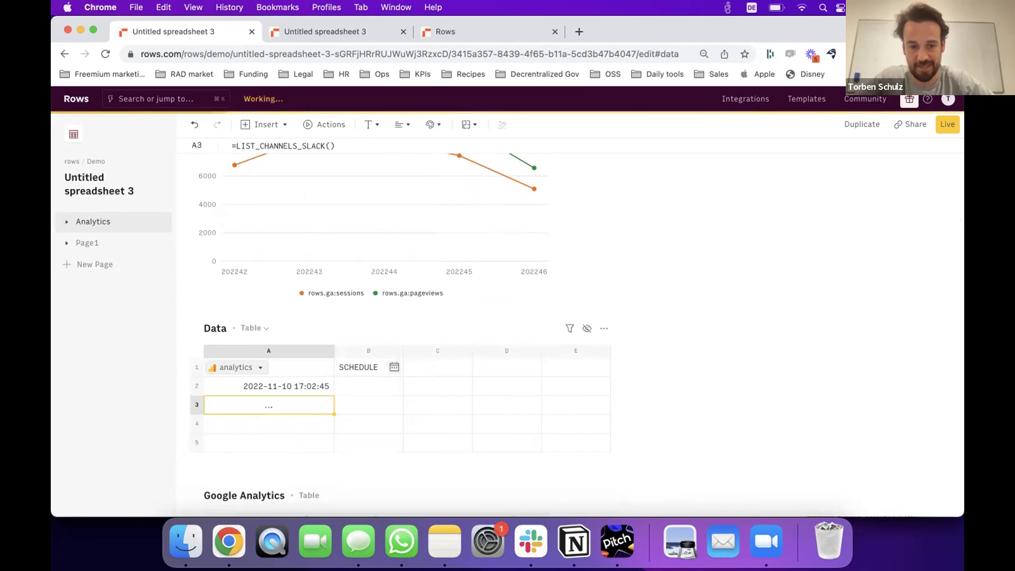
Expand the fetched channels into a data table including all columns.
{"action": "left_click", "coordinate": [256, 405]}
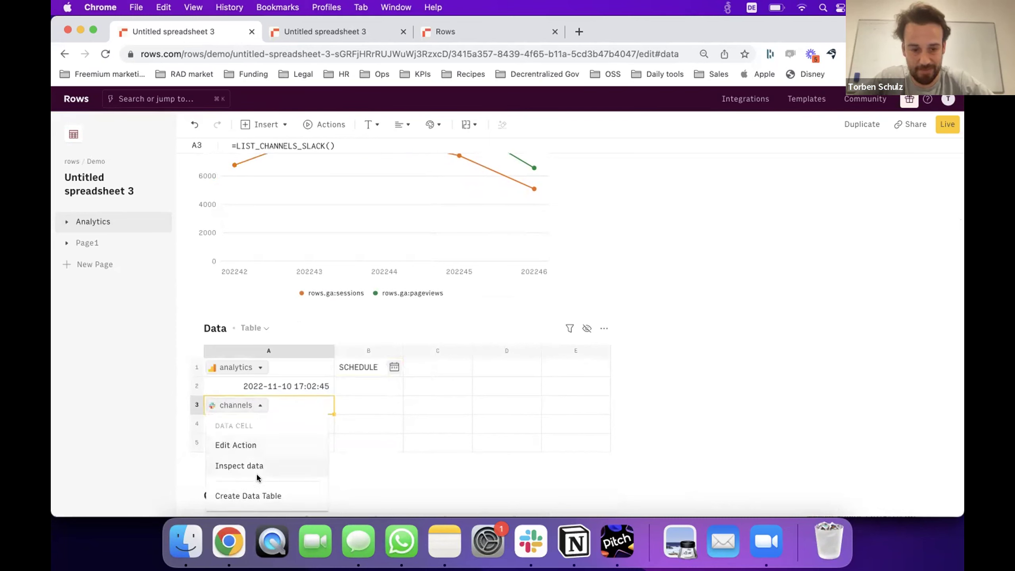
{"action": "left_click", "coordinate": [260, 495]}
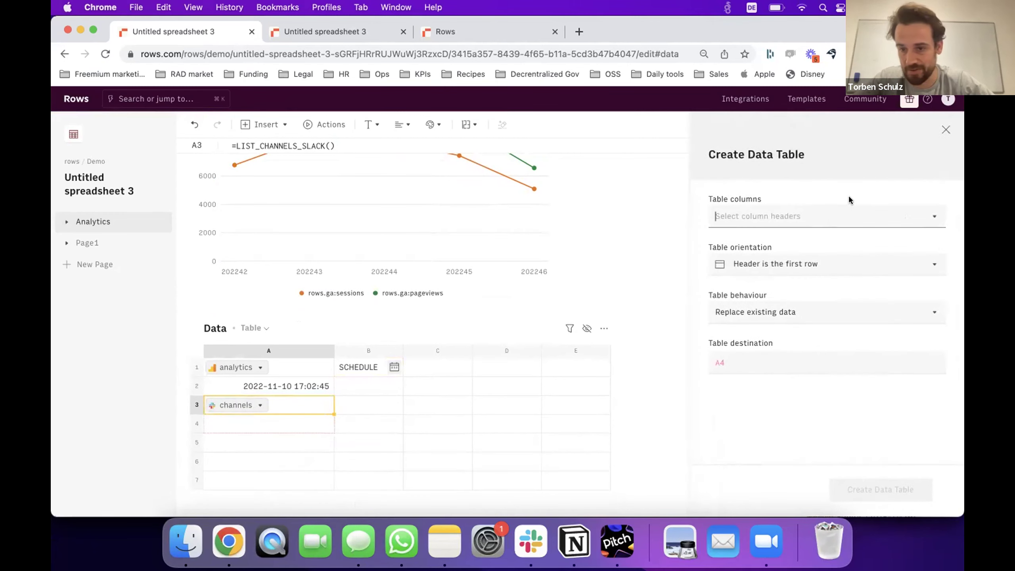
{"action": "left_click", "coordinate": [844, 221]}
{"action": "left_click", "coordinate": [735, 238]}
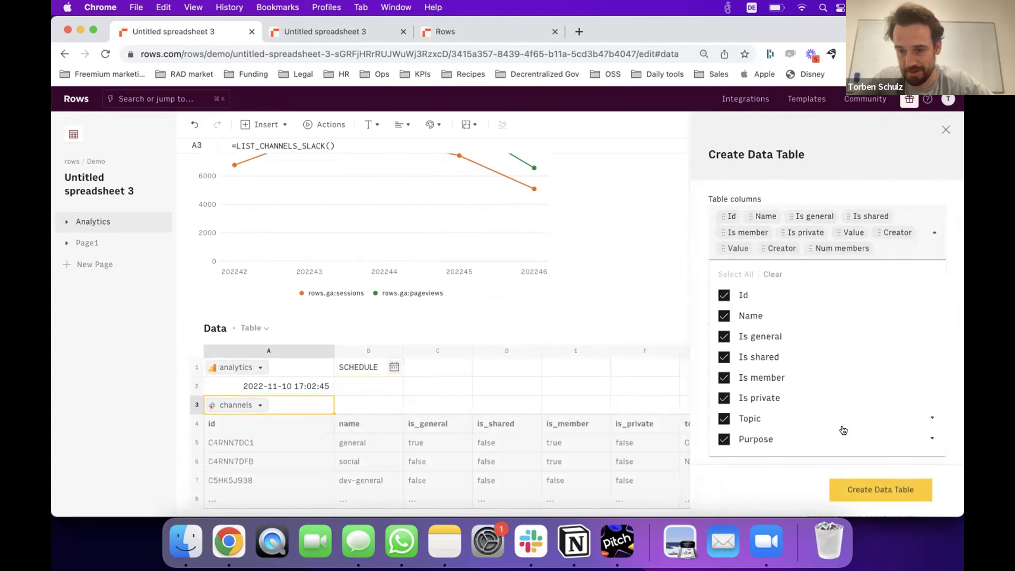
{"action": "scroll", "coordinate": [843, 430], "scroll_direction": "down", "scroll_amount": 3}
{"action": "left_click", "coordinate": [855, 488]}
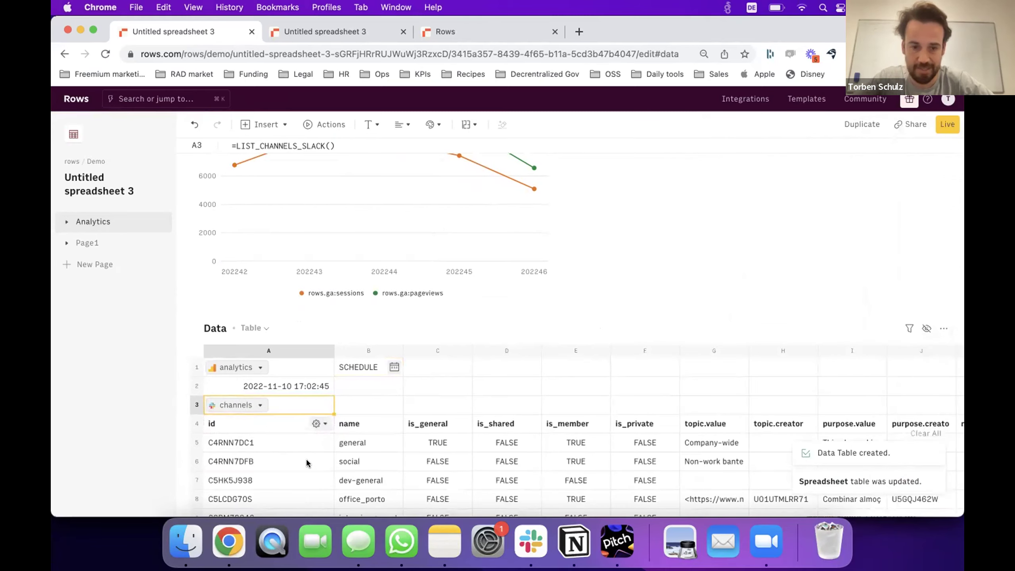
{"action": "scroll", "coordinate": [306, 457], "scroll_direction": "down", "scroll_amount": 15}
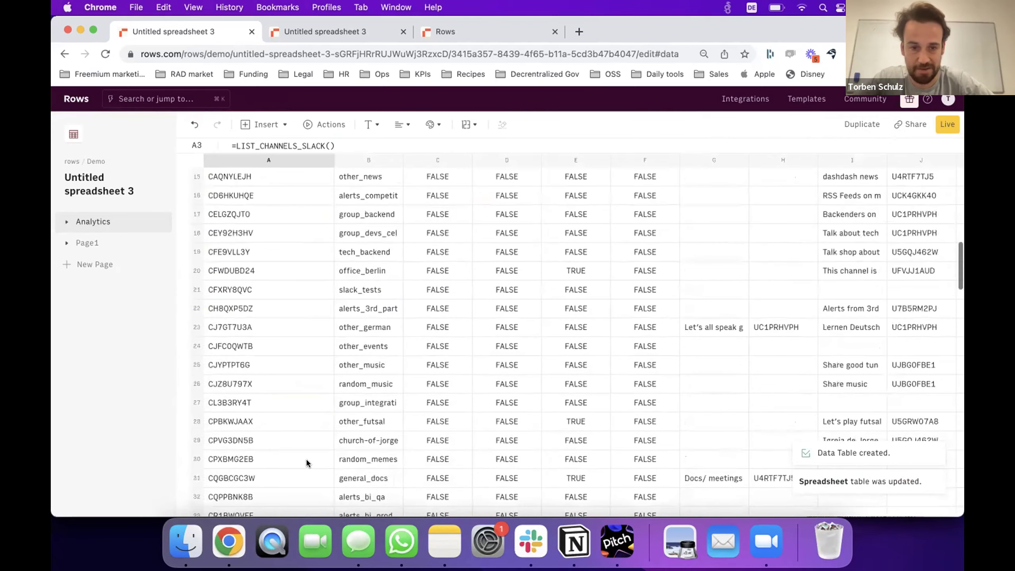
{"action": "scroll", "coordinate": [306, 458], "scroll_direction": "down", "scroll_amount": 5}
{"action": "scroll", "coordinate": [306, 458], "scroll_direction": "up", "scroll_amount": 20}
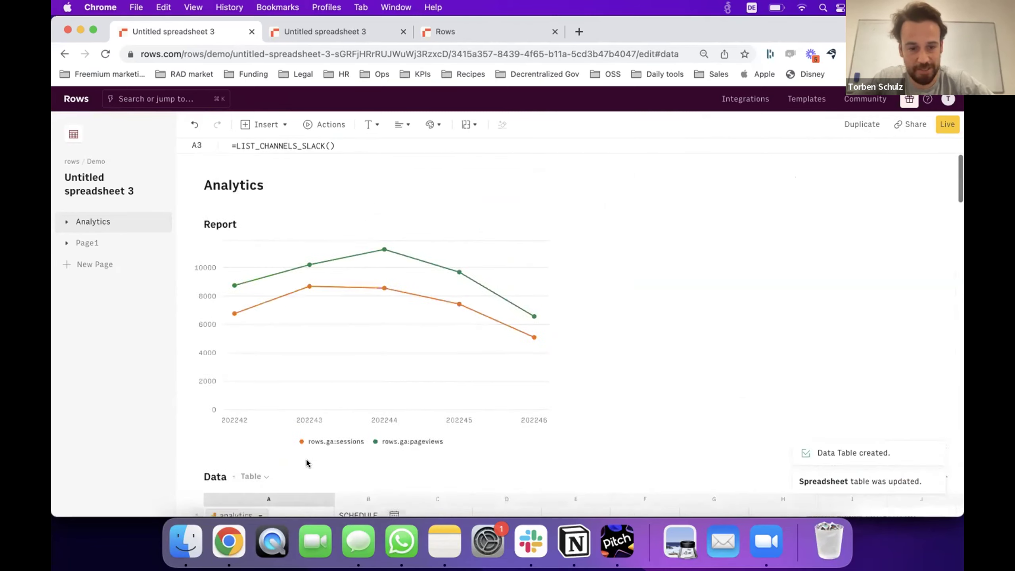
{"action": "scroll", "coordinate": [306, 458], "scroll_direction": "down", "scroll_amount": 4}
In B3, enter MESSAGE_USER_SLACK sending the message "test" to a Slack user.
{"action": "left_click", "coordinate": [359, 390]}
{"action": "type", "text": "="}
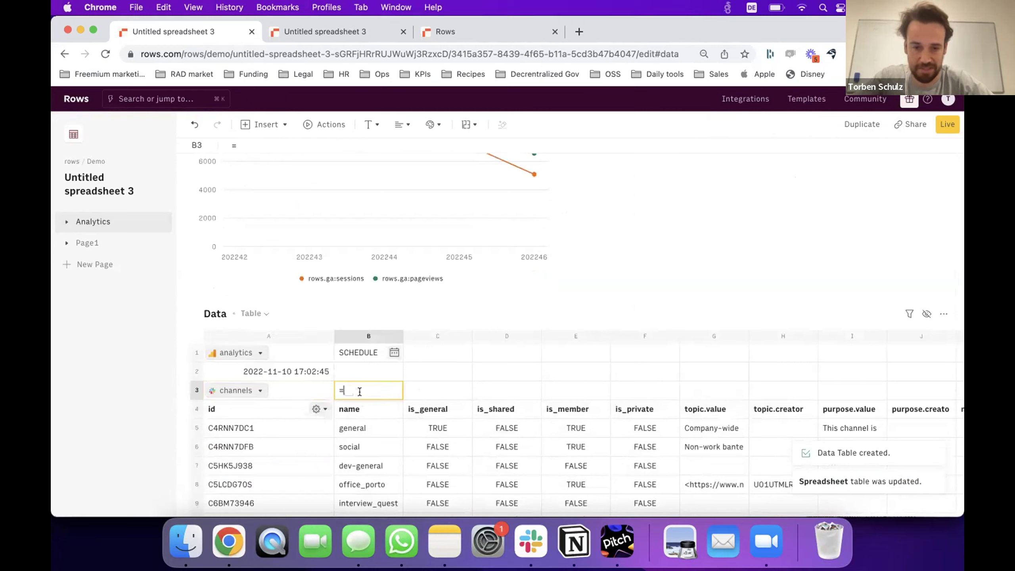
{"action": "type", "text": "send"}
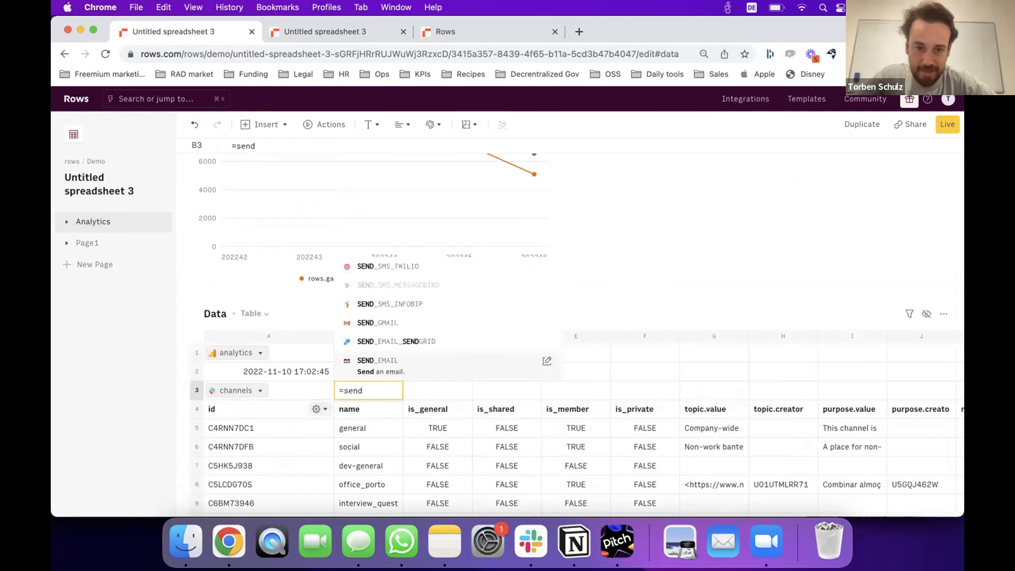
{"action": "key", "text": "BackSpace"}
{"action": "key", "text": "BackSpace"}
{"action": "key", "text": "BackSpace"}
{"action": "key", "text": "BackSpace"}
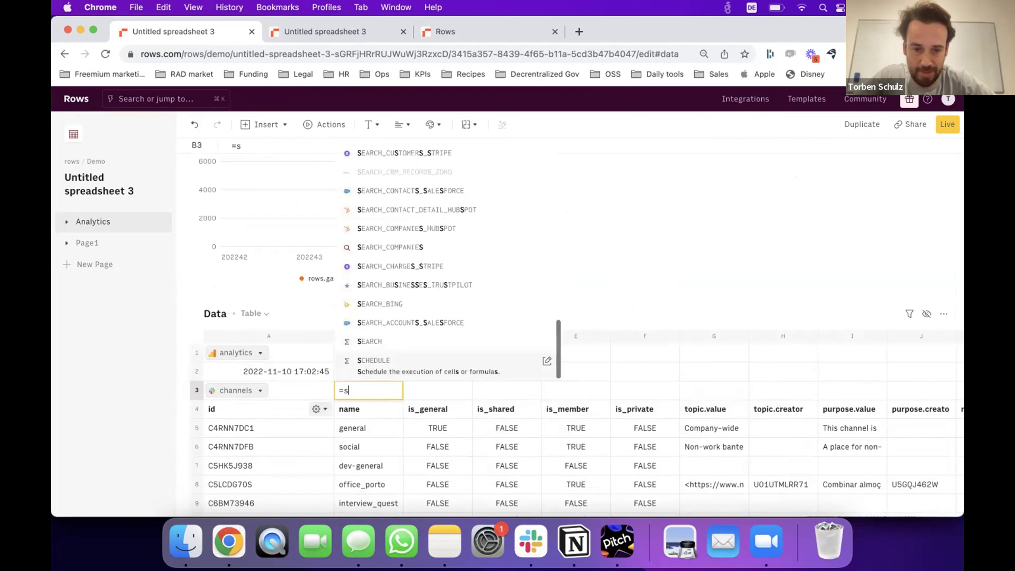
{"action": "type", "text": "slack"}
{"action": "key", "text": "Up"}
{"action": "key", "text": "Up"}
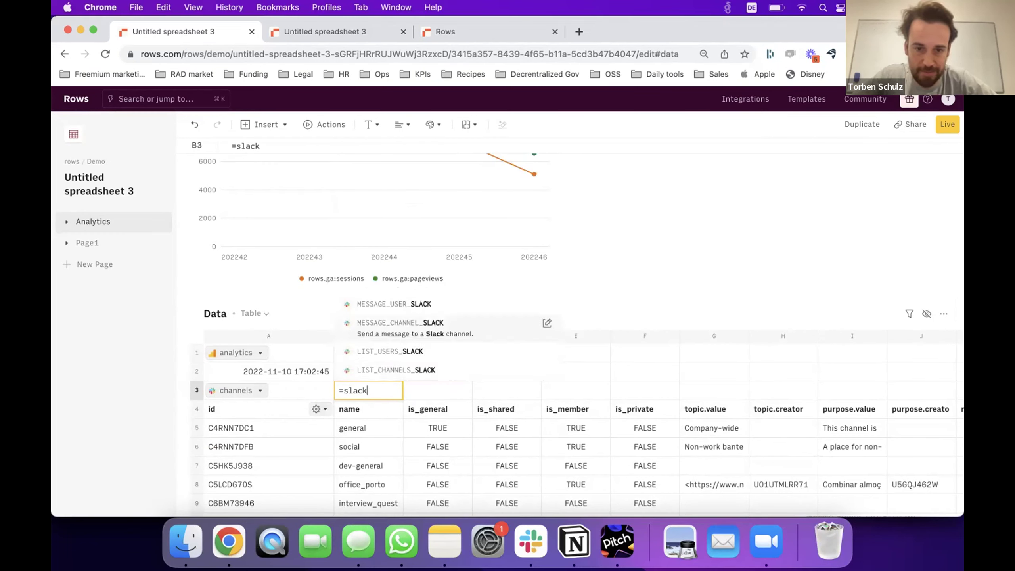
{"action": "key", "text": "Up"}
{"action": "key", "text": "Return"}
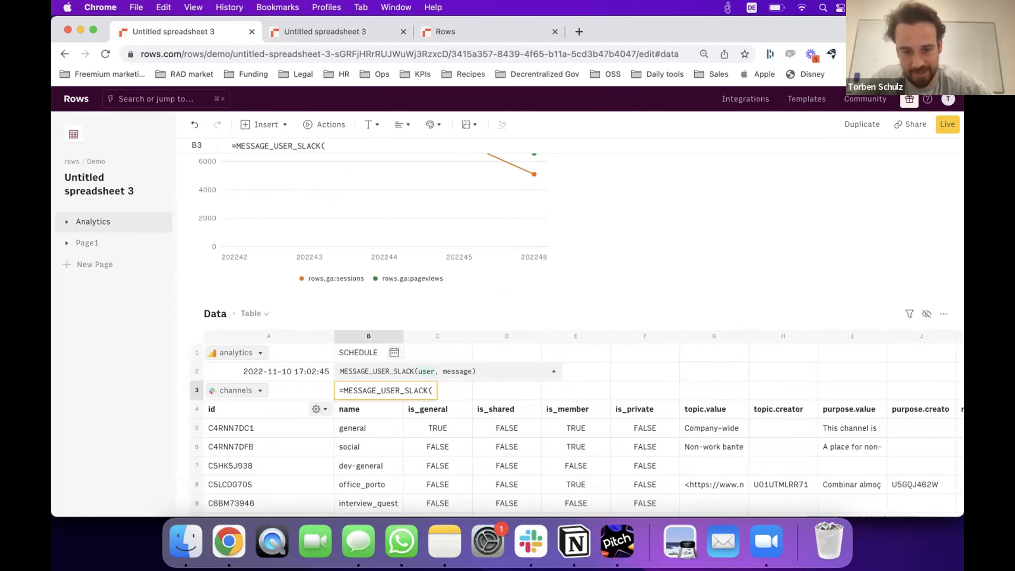
{"action": "type", "text": "\"torben\","}
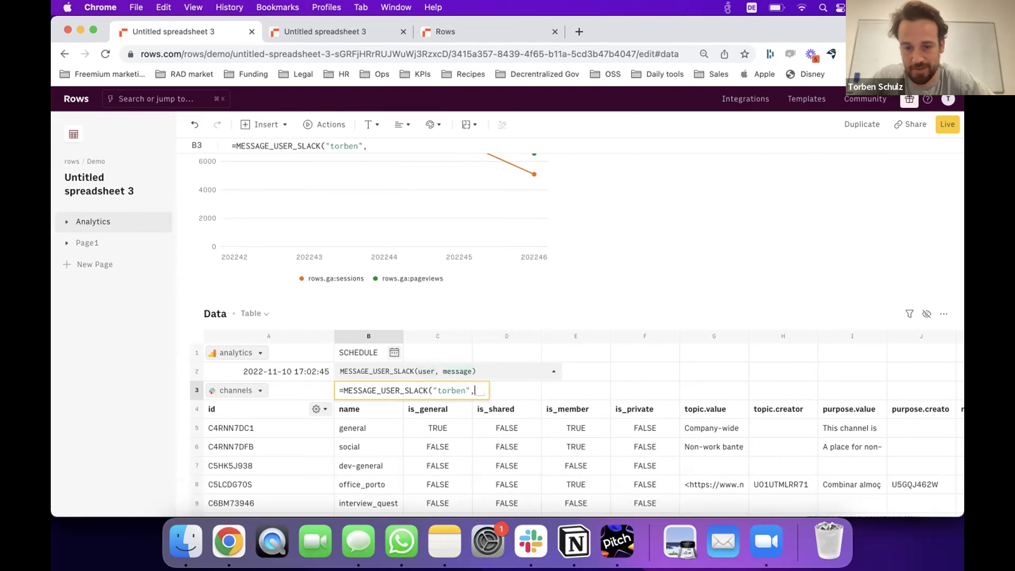
{"action": "type", "text": "\"test\")"}
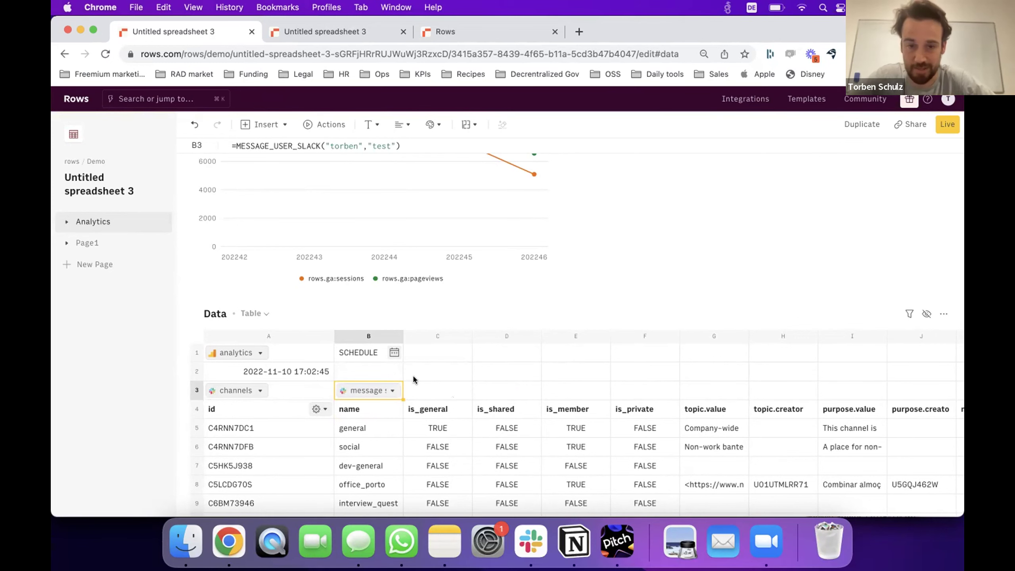
{"action": "scroll", "coordinate": [419, 382], "scroll_direction": "down", "scroll_amount": 3}
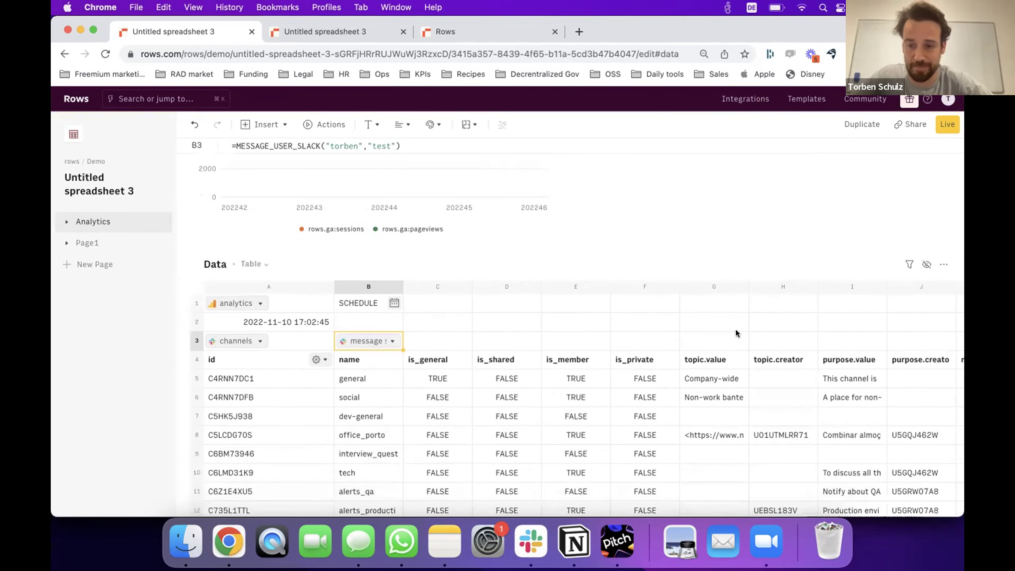
Select the empty cell H3 just above the topic.creator header.
{"action": "left_click", "coordinate": [772, 339]}
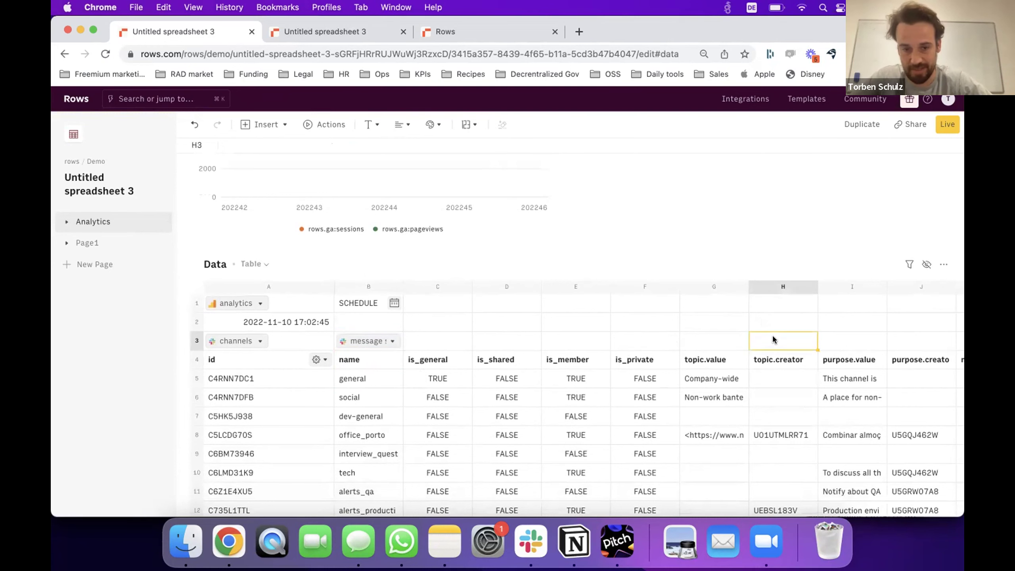
{"action": "scroll", "coordinate": [773, 337], "scroll_direction": "down", "scroll_amount": 2}
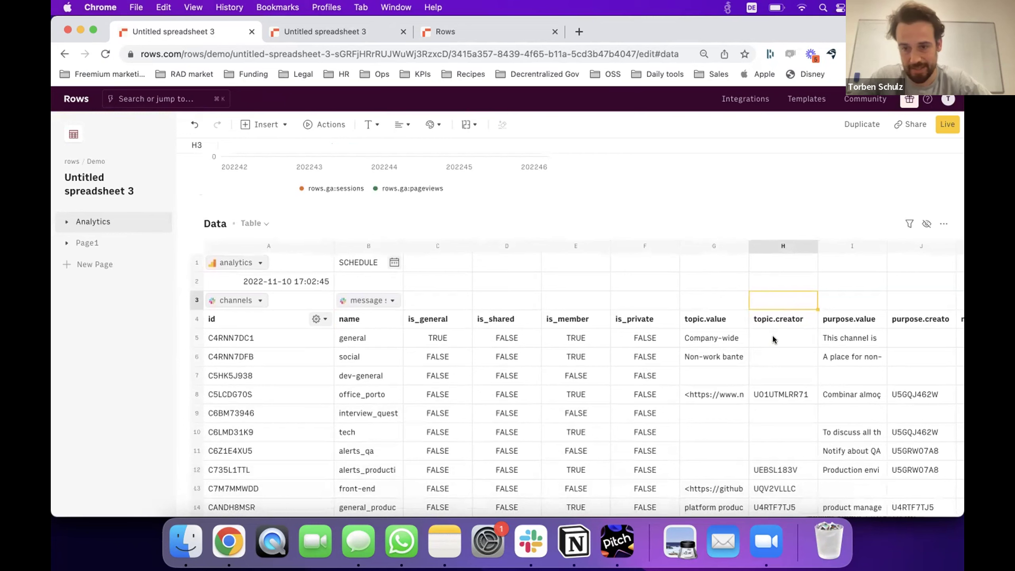
{"action": "key", "text": "Down"}
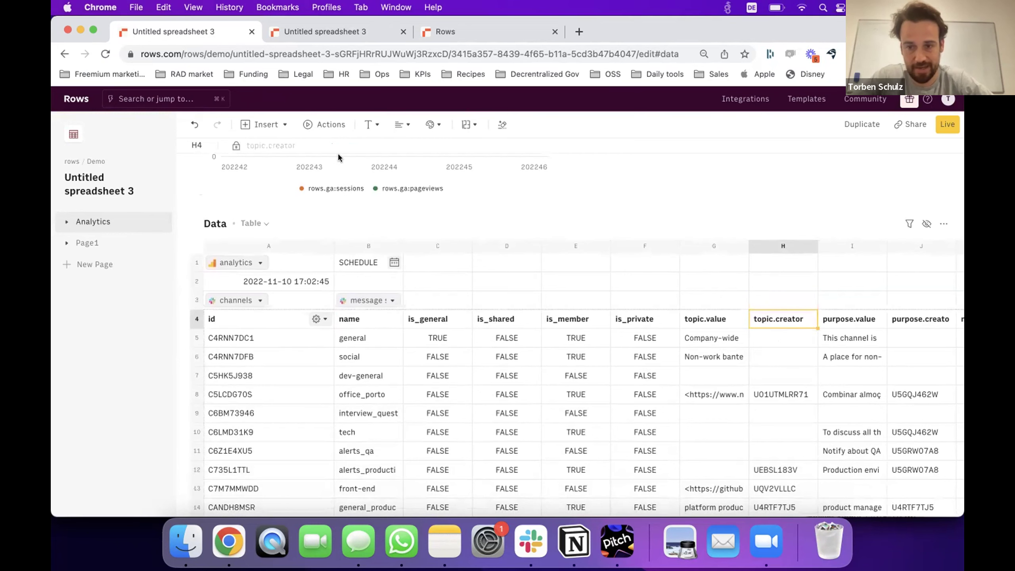
{"action": "key", "text": "Up"}
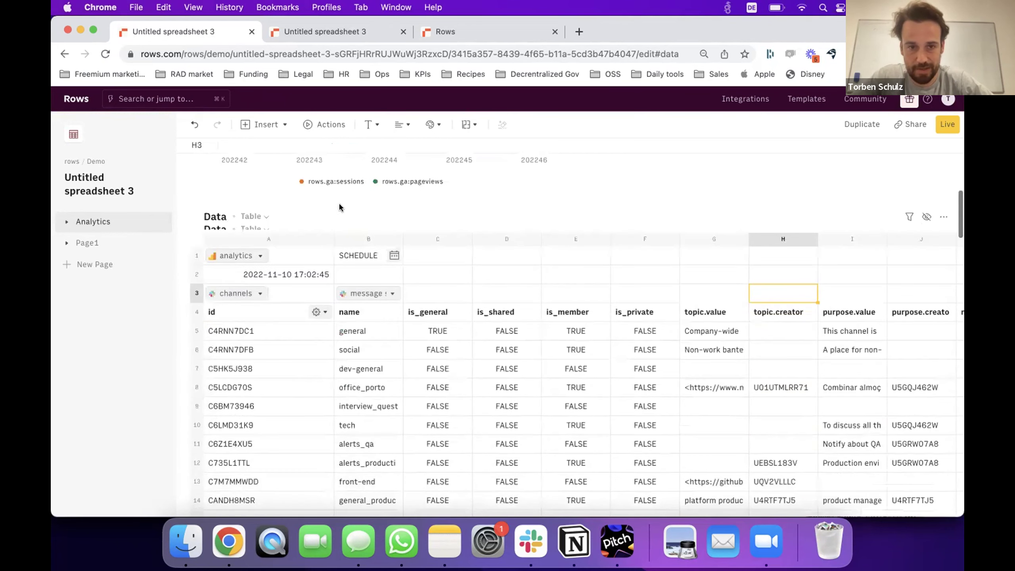
Find the Email integration under Actions and choose its 'Send an email' action.
{"action": "left_click", "coordinate": [327, 127]}
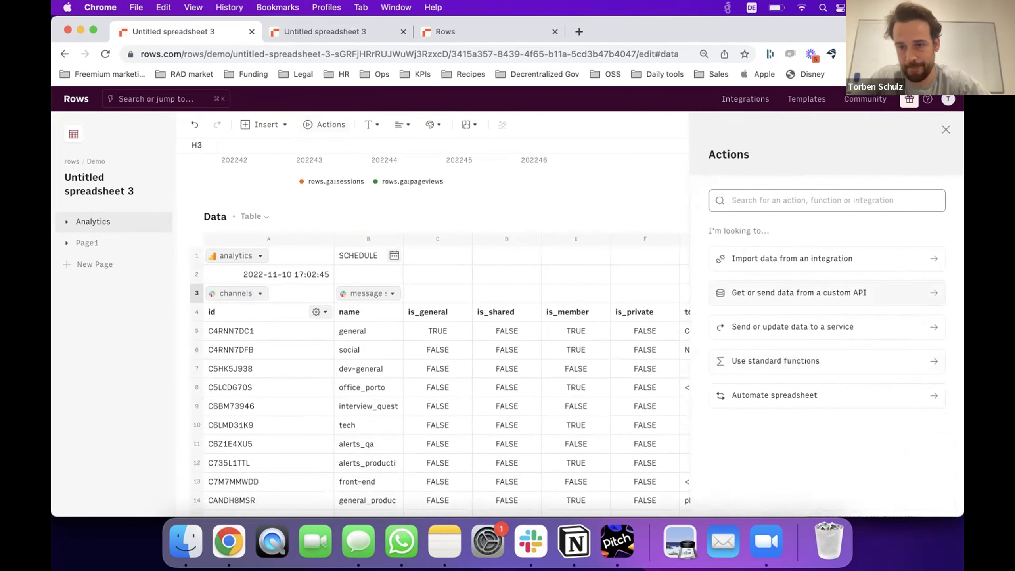
{"action": "type", "text": "emai"}
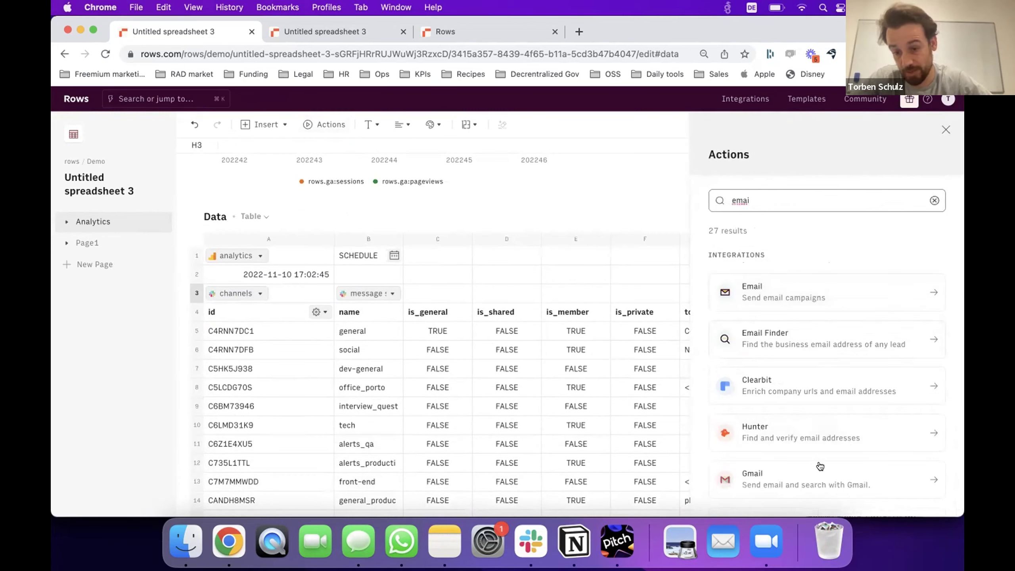
{"action": "left_click", "coordinate": [775, 293]}
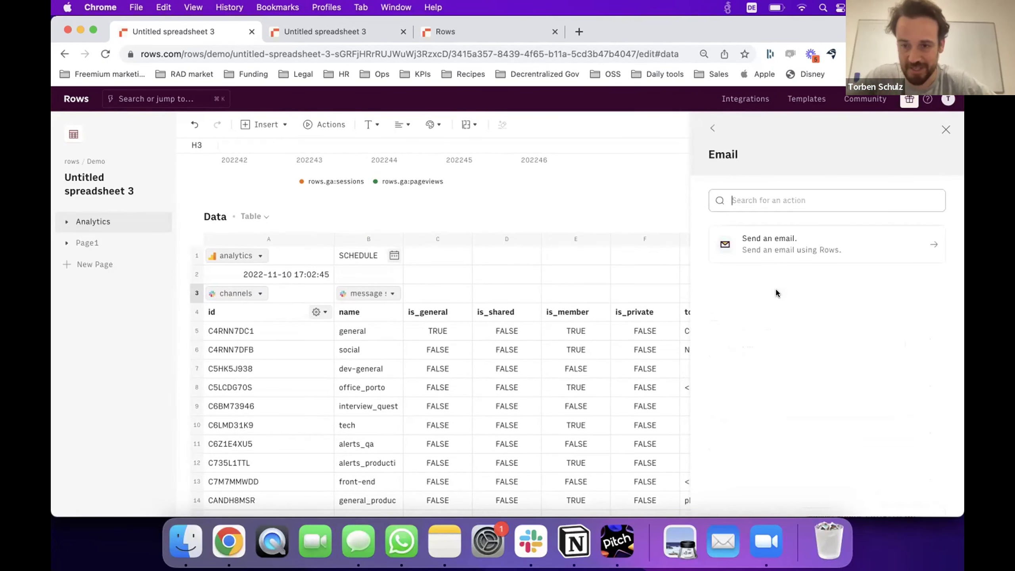
{"action": "left_click", "coordinate": [782, 258]}
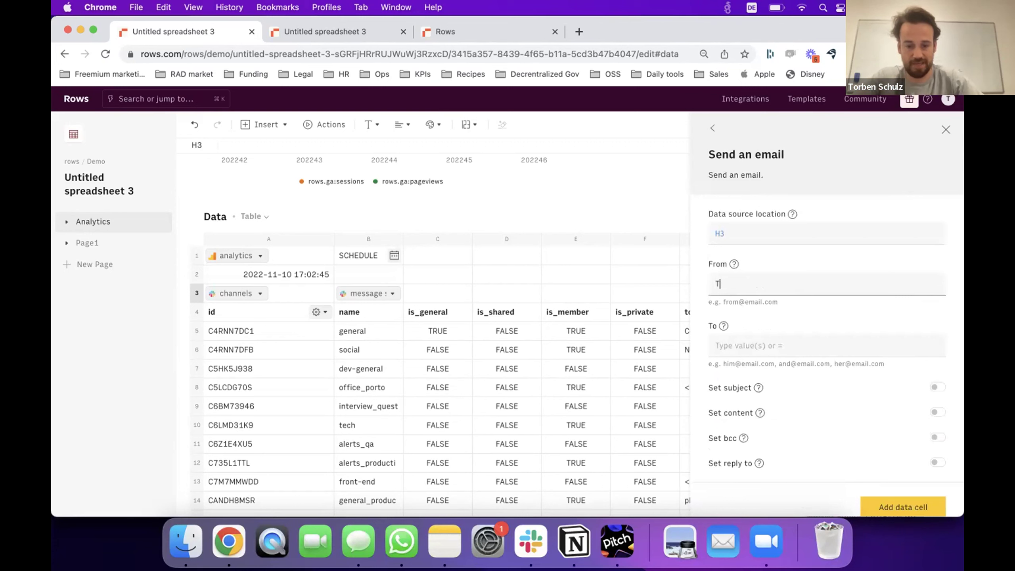
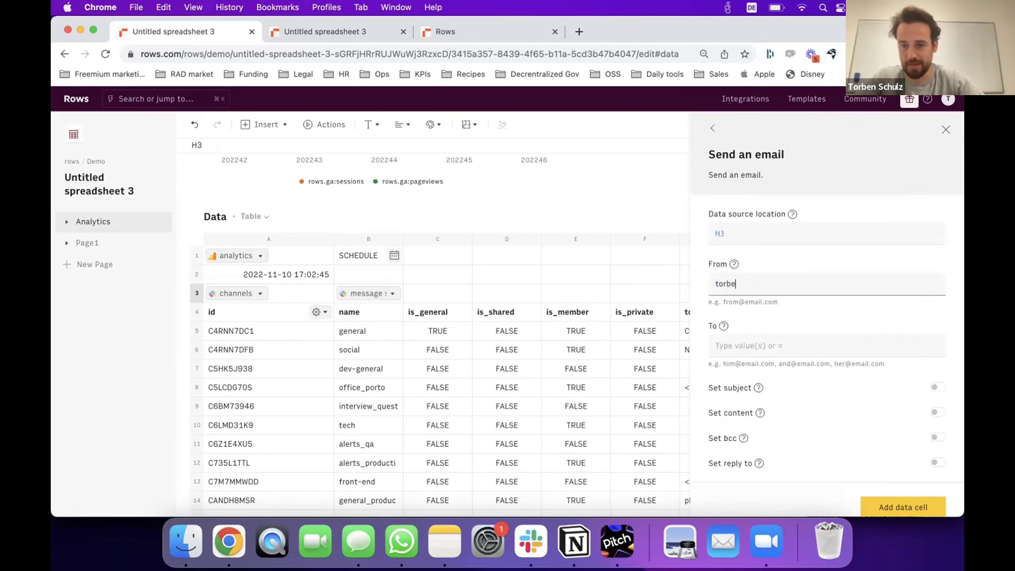
Fill in the same e-mail address as both the sender and the recipient.
{"action": "left_click", "coordinate": [774, 346]}
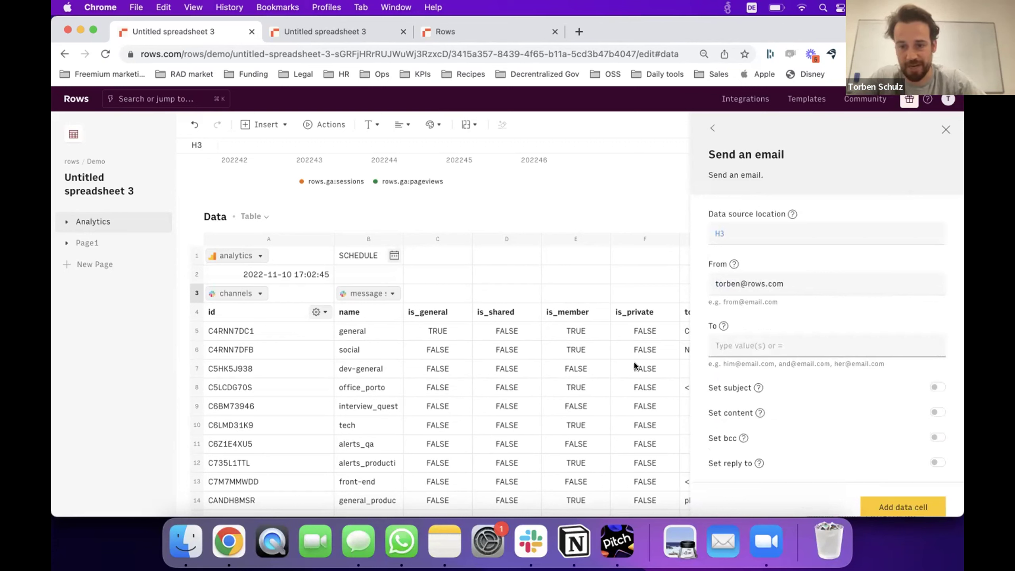
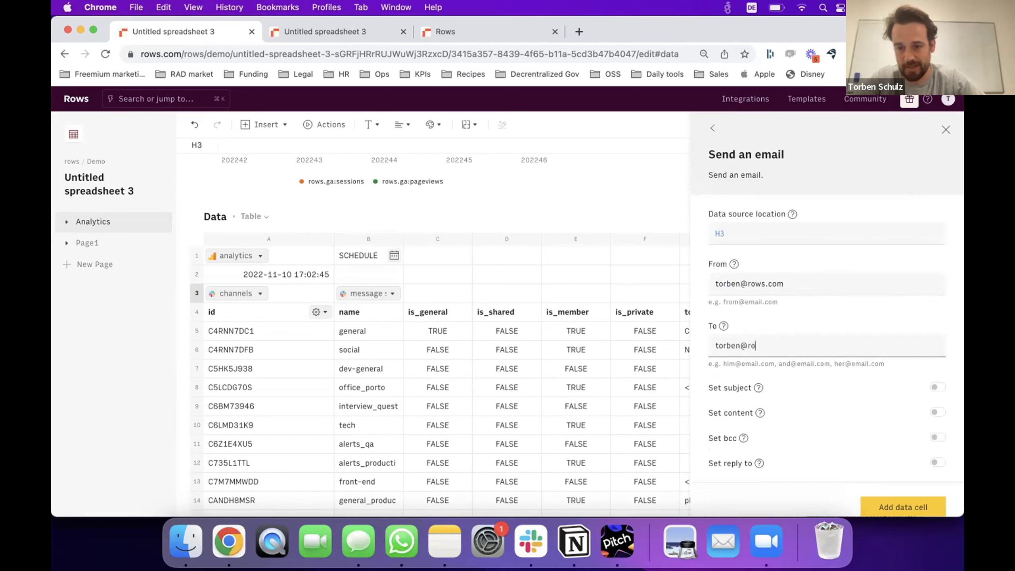
{"action": "left_click", "coordinate": [941, 407]}
Set the email content to =RANGE2HTML(A4:K97) and insert the send-email action into H3.
{"action": "left_click", "coordinate": [940, 410]}
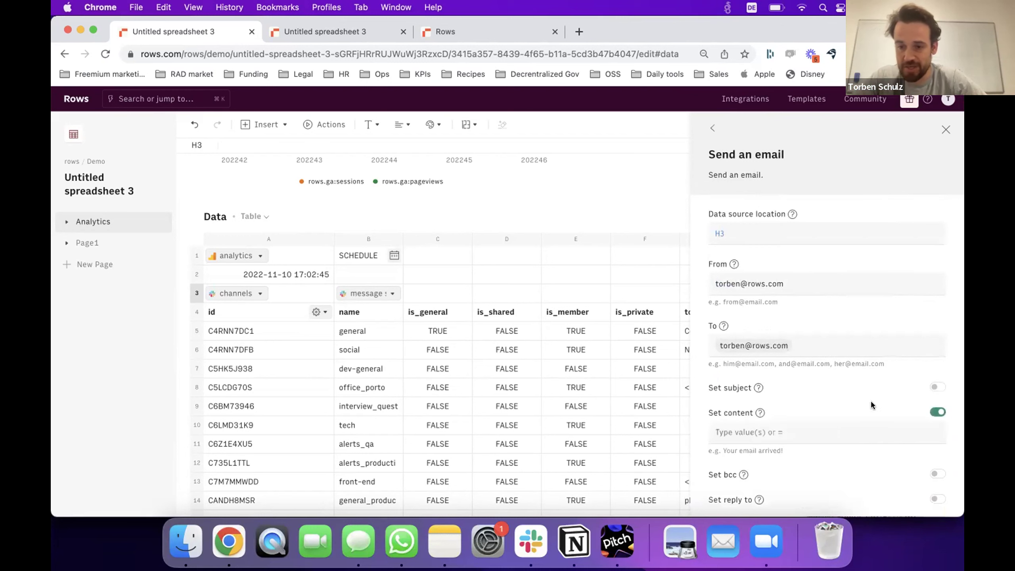
{"action": "left_click", "coordinate": [828, 431]}
{"action": "type", "text": "=range"}
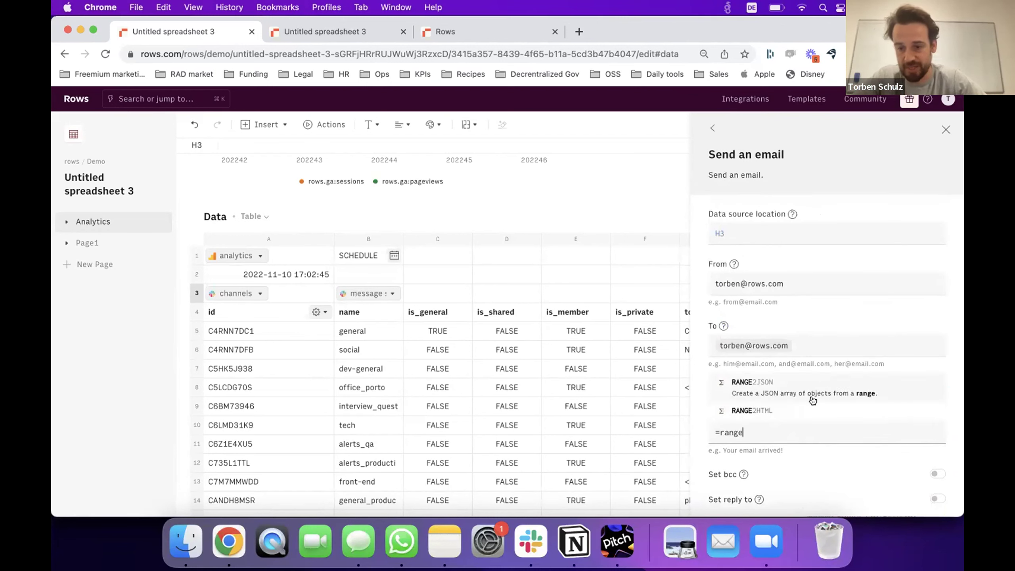
{"action": "left_click", "coordinate": [810, 410]}
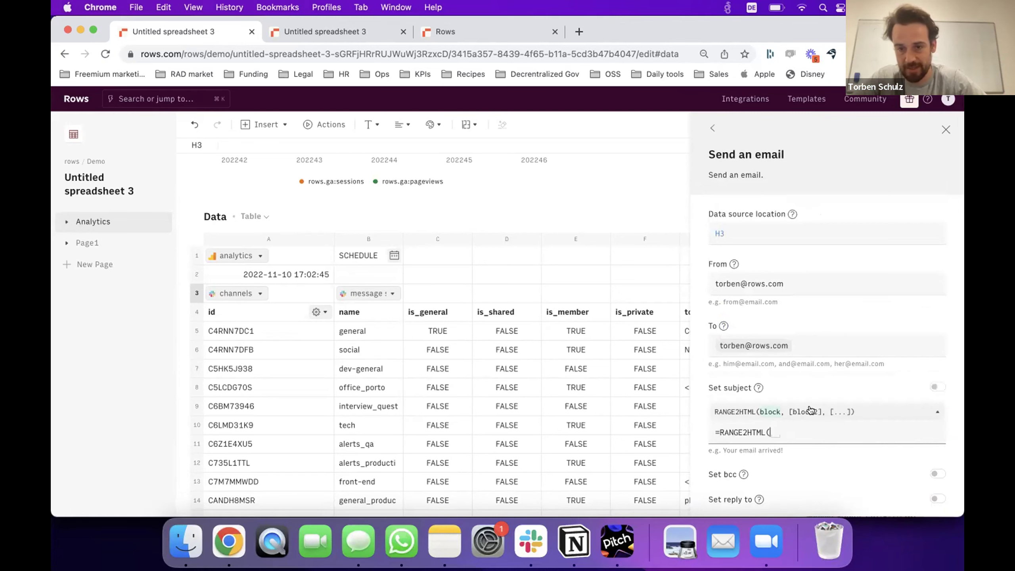
{"action": "left_click", "coordinate": [226, 316]}
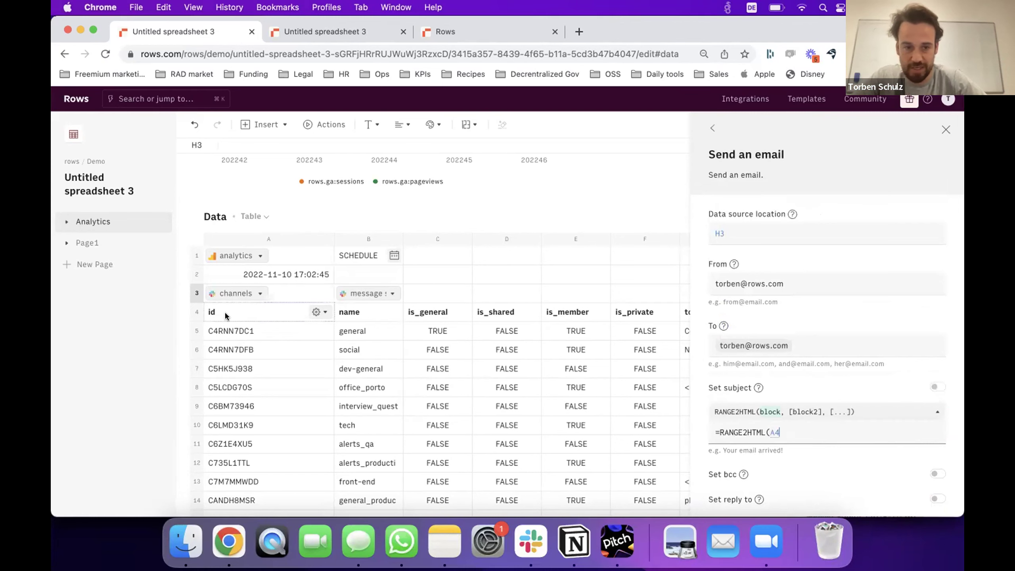
{"action": "key", "text": "super+shift+Down"}
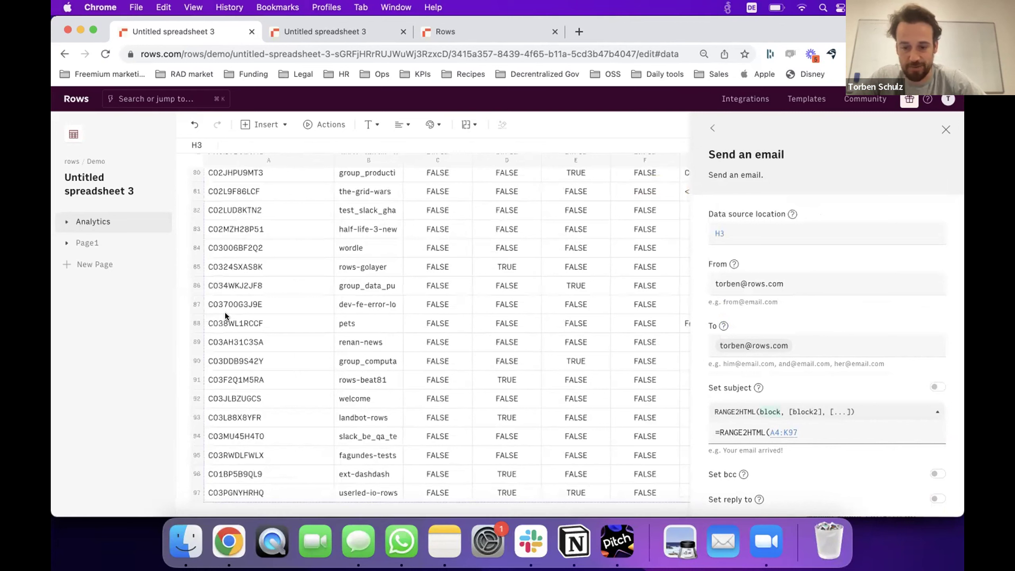
{"action": "type", "text": ")"}
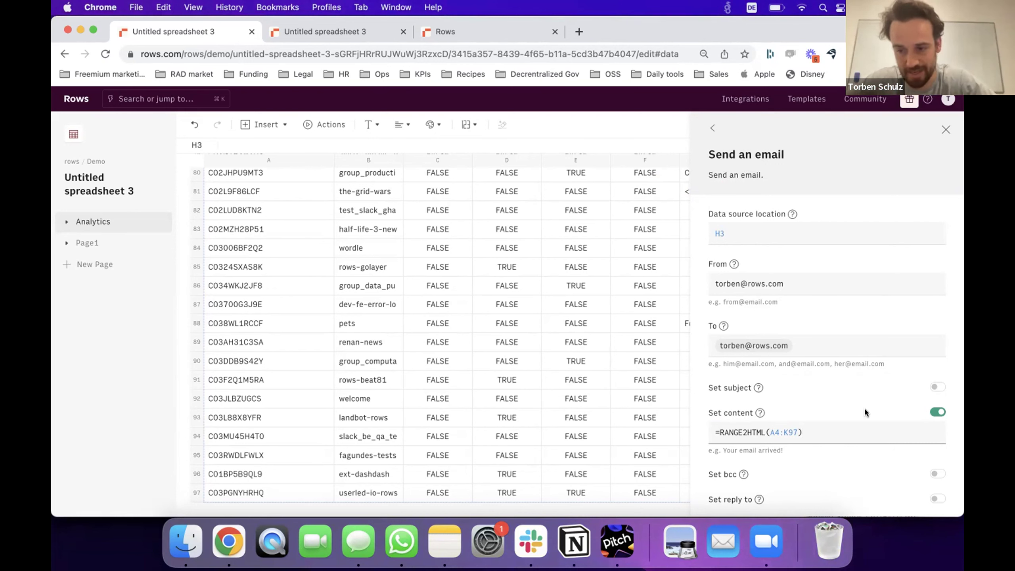
{"action": "scroll", "coordinate": [951, 469], "scroll_direction": "down", "scroll_amount": 2}
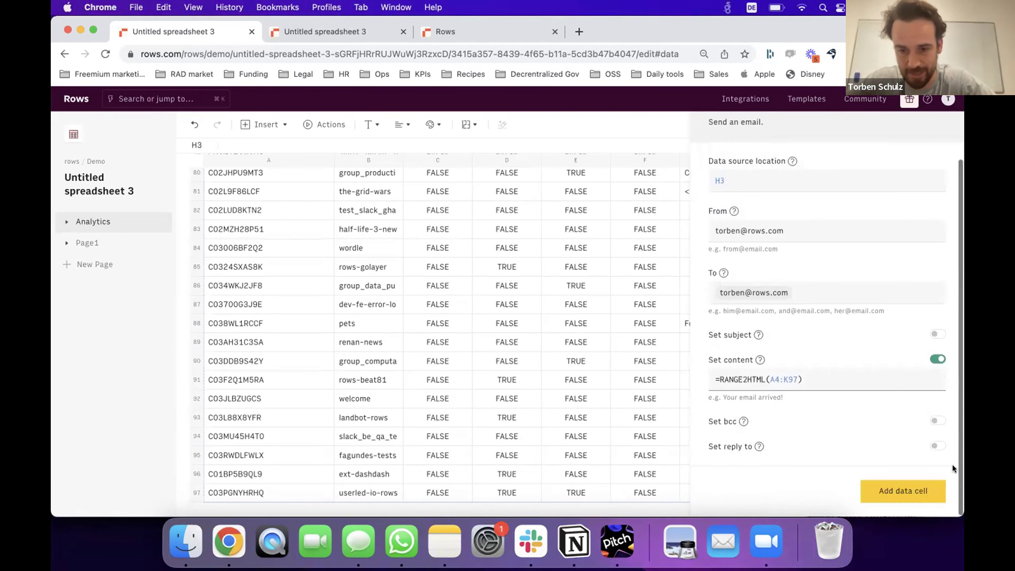
{"action": "left_click", "coordinate": [916, 498]}
{"action": "scroll", "coordinate": [412, 304], "scroll_direction": "up", "scroll_amount": 5}
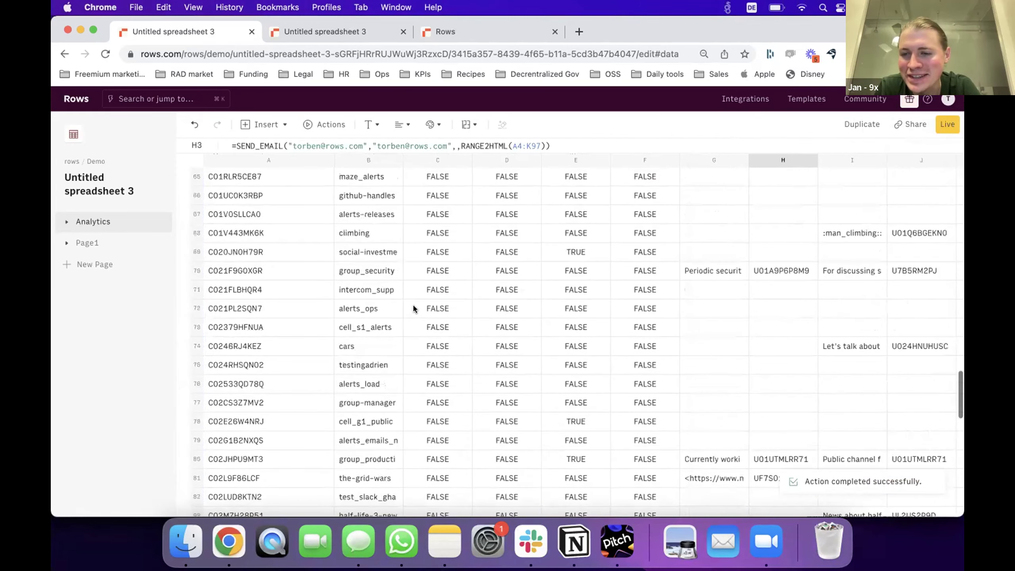
{"action": "scroll", "coordinate": [412, 305], "scroll_direction": "up", "scroll_amount": 15}
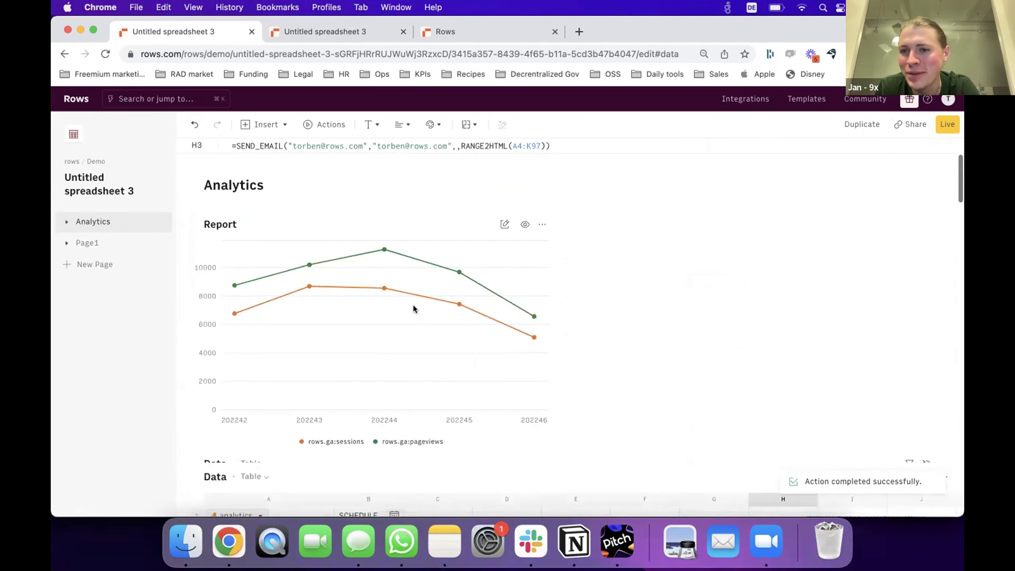
{"action": "scroll", "coordinate": [412, 304], "scroll_direction": "down", "scroll_amount": 6}
{"action": "left_click", "coordinate": [429, 297]}
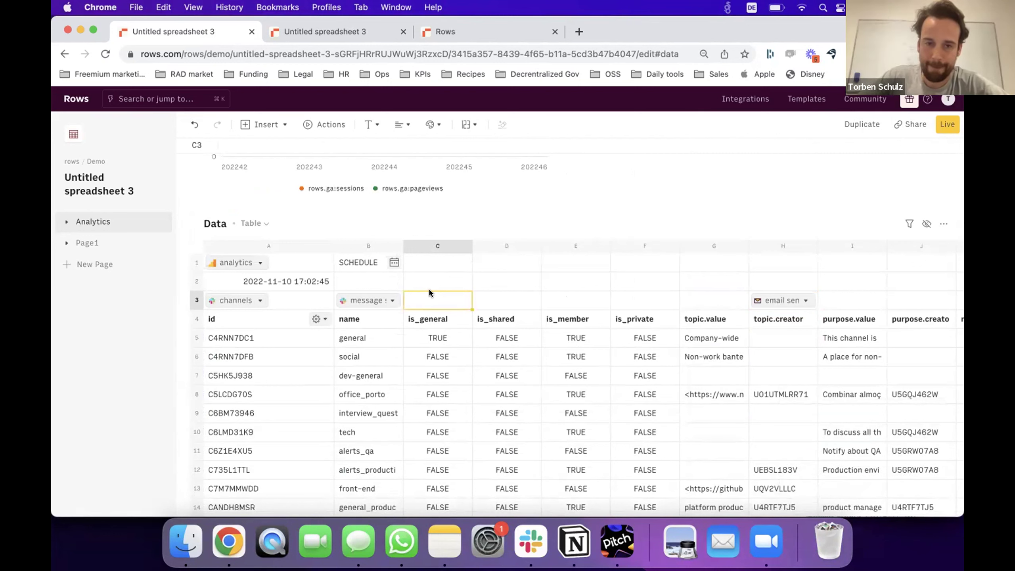
{"action": "scroll", "coordinate": [429, 293], "scroll_direction": "up", "scroll_amount": 5}
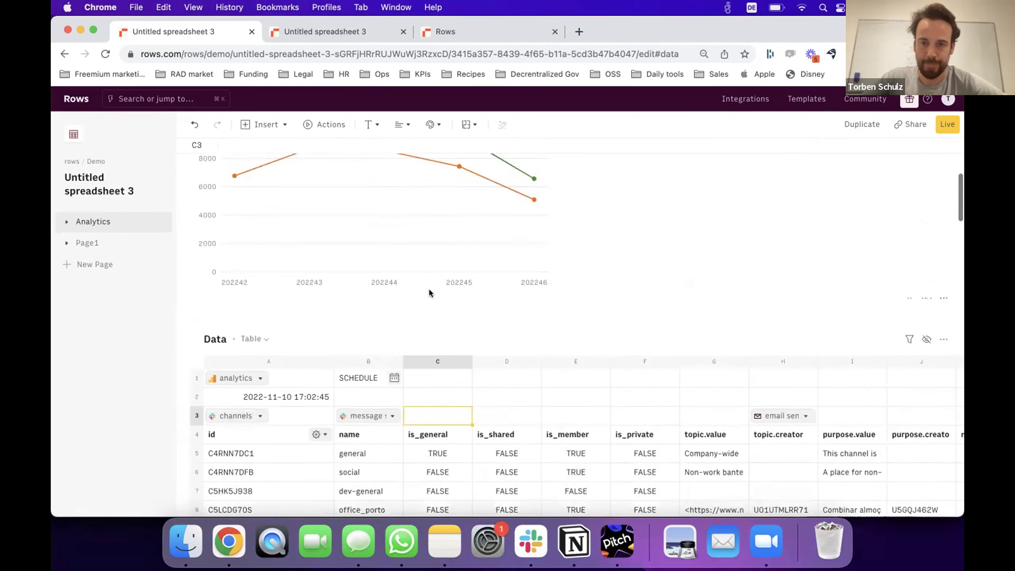
{"action": "scroll", "coordinate": [429, 294], "scroll_direction": "up", "scroll_amount": 1}
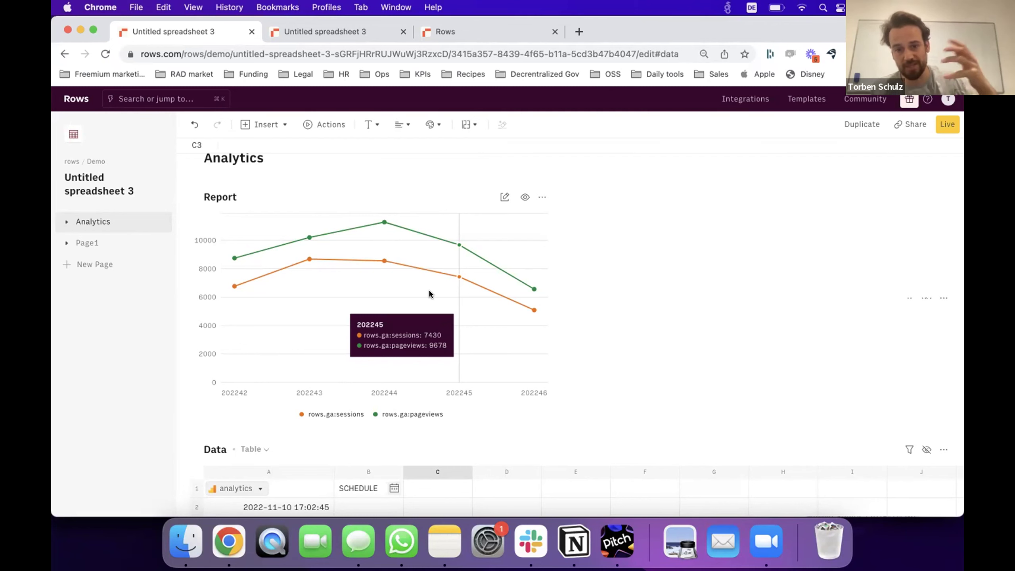
{"action": "scroll", "coordinate": [371, 489], "scroll_direction": "down", "scroll_amount": 6}
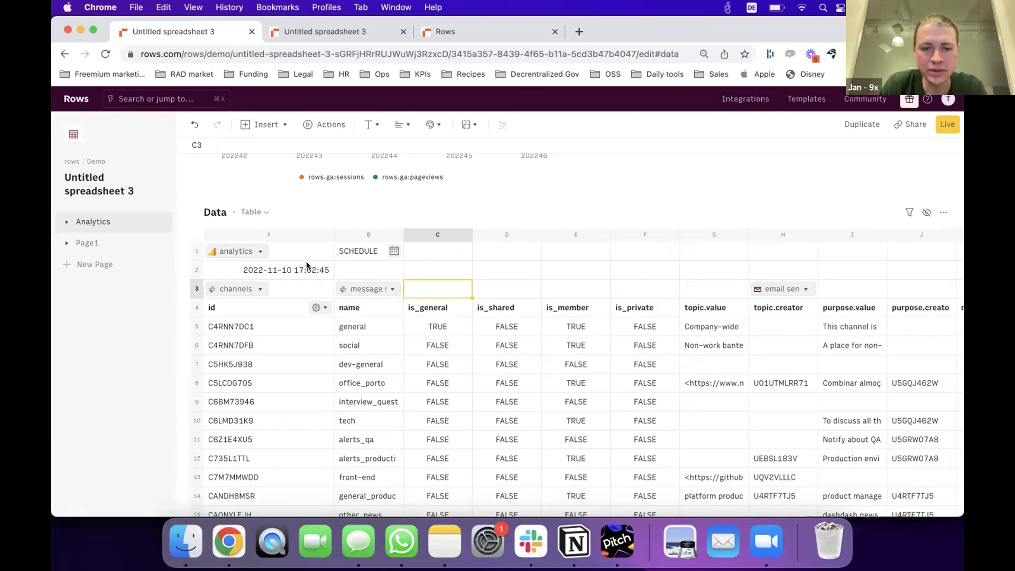
{"action": "scroll", "coordinate": [297, 193], "scroll_direction": "up", "scroll_amount": 10}
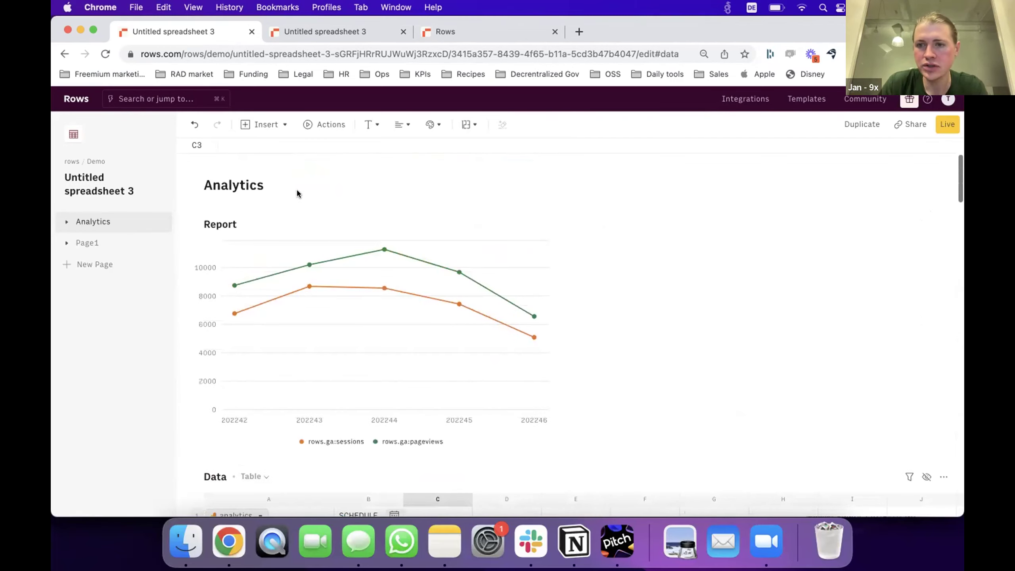